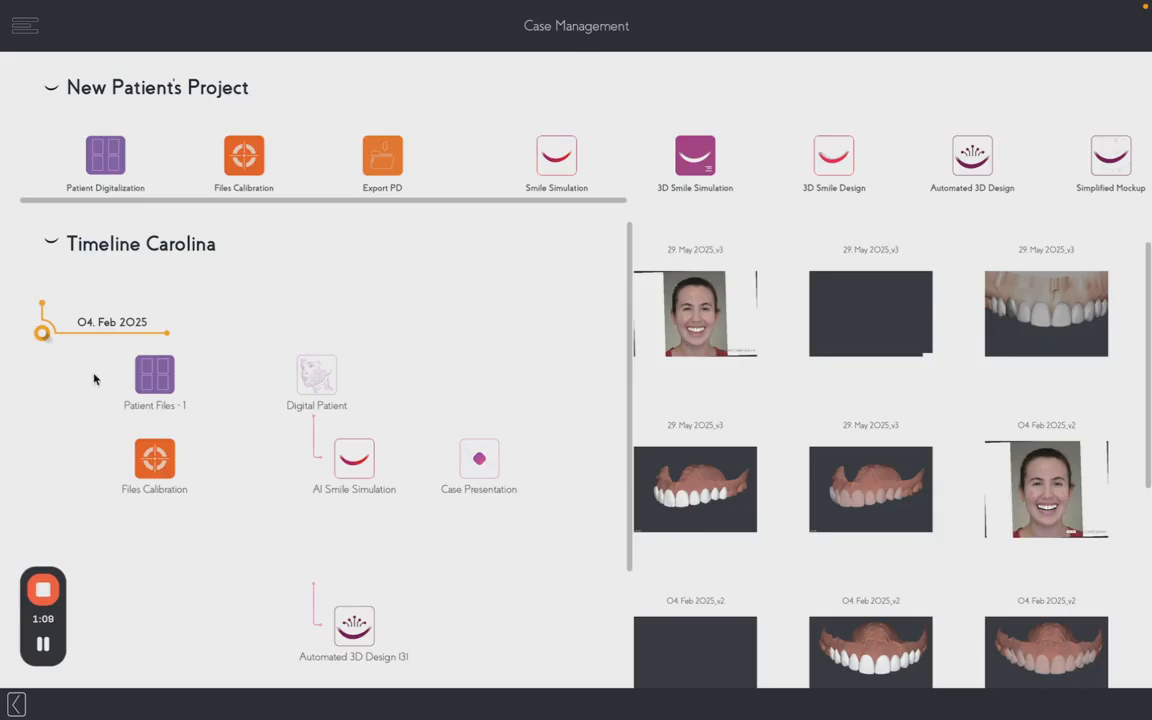
Open Patient Files - 1 from the 04. Feb 2025 timeline, accept the portrait picture and continue to the files' calibration.
left_click(153, 378)
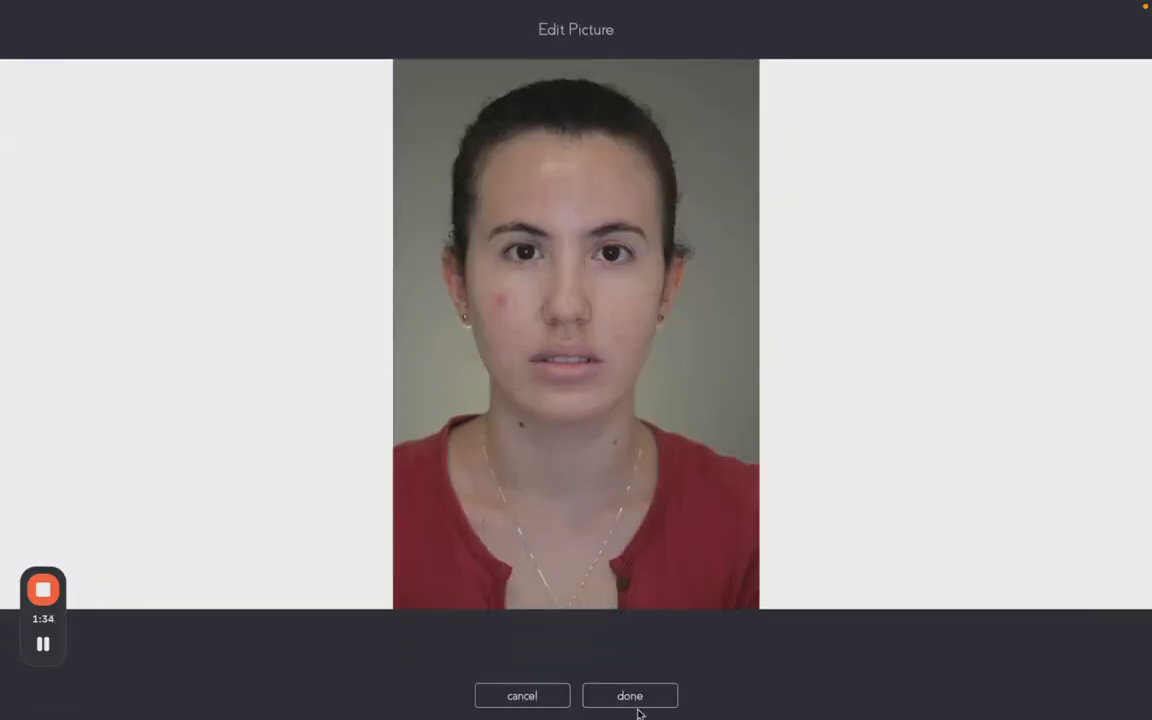
left_click(637, 702)
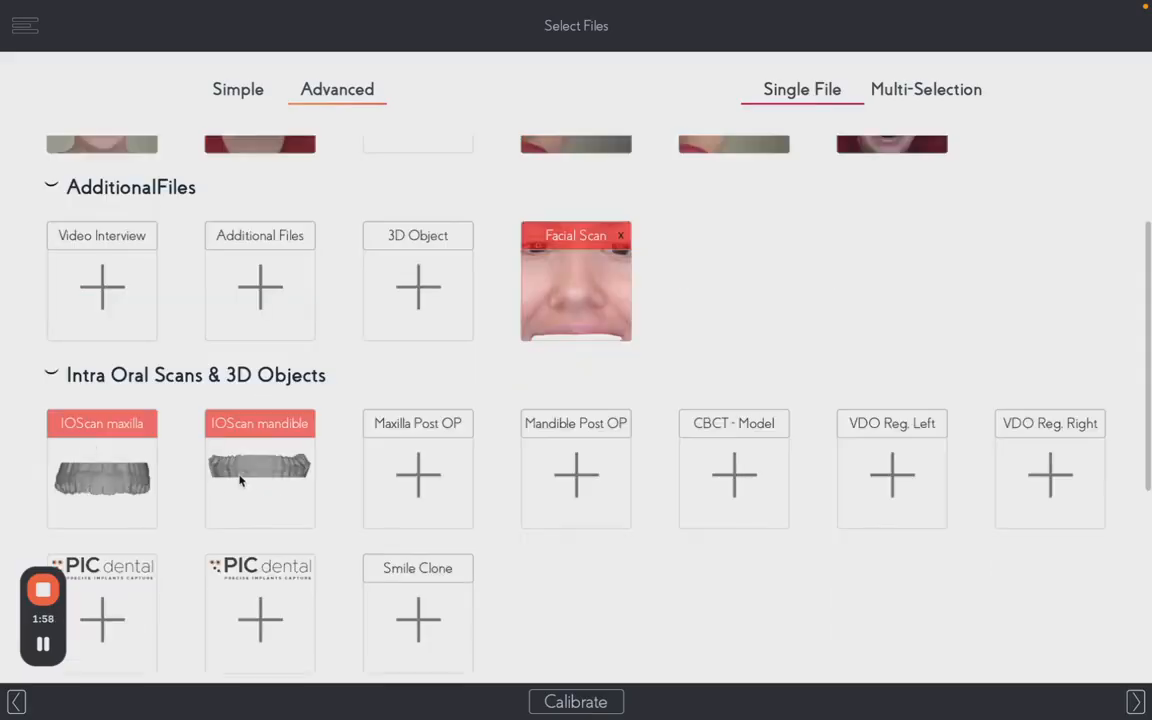
scroll(296, 494, "down", 5)
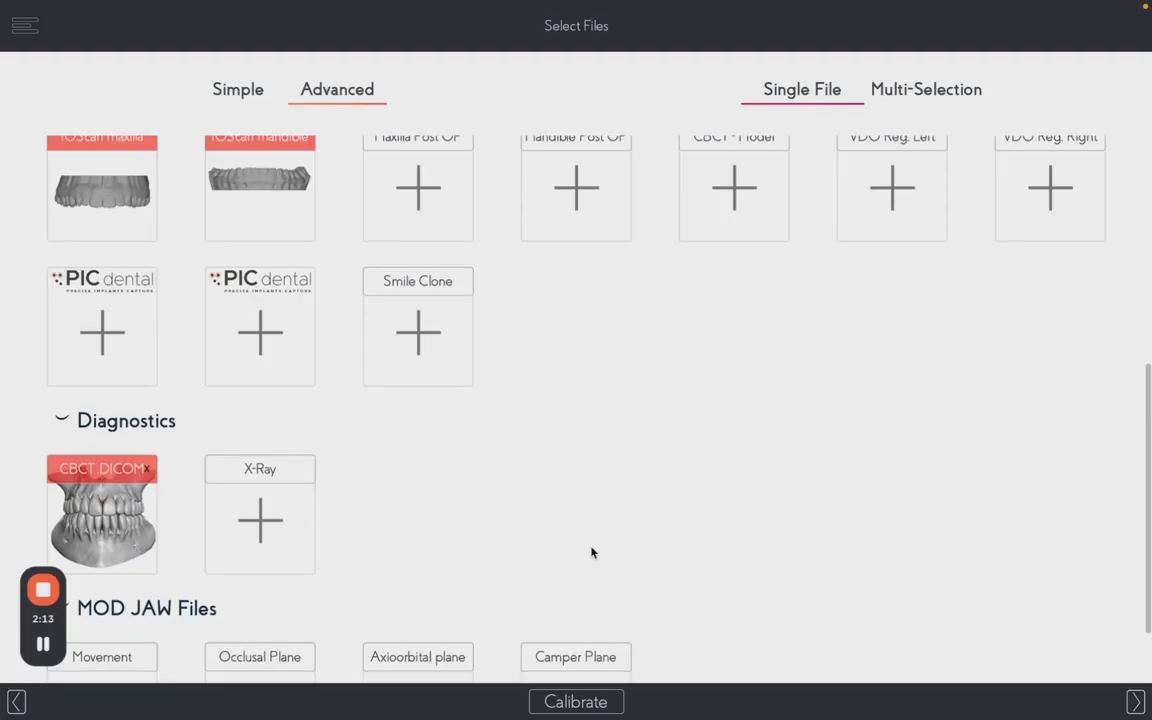
scroll(591, 553, "up", 4)
left_click(574, 706)
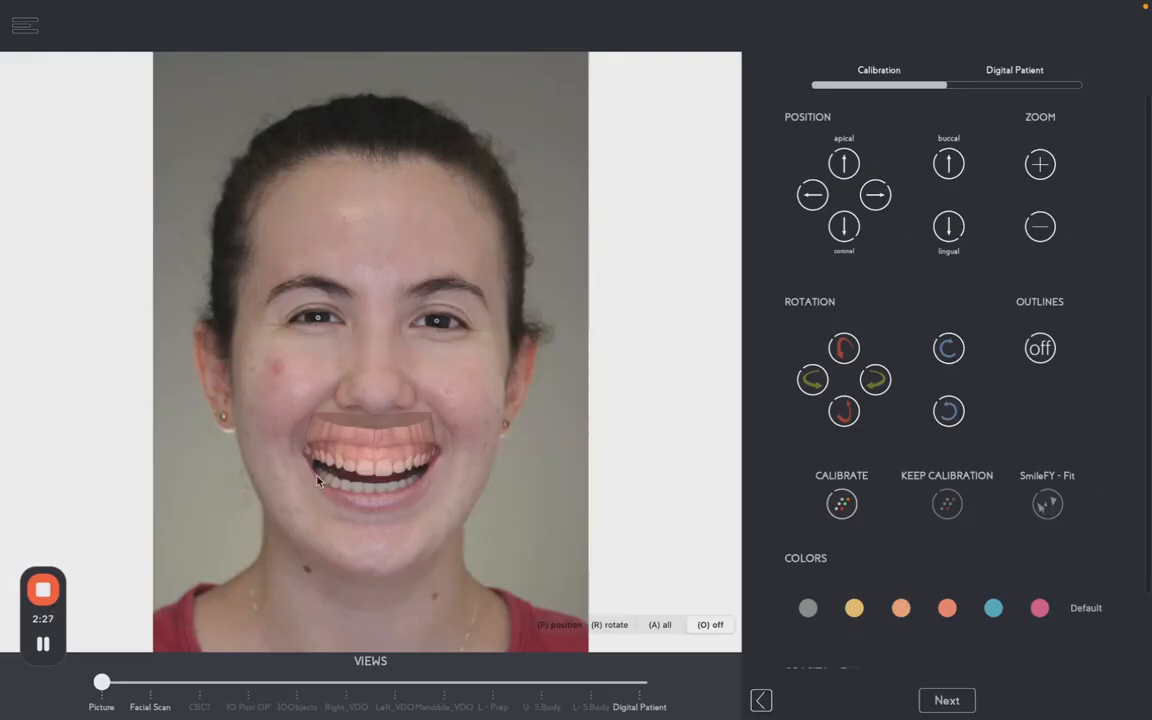
Check how the maxilla scan is aligned with the smile picture and with the facial scan, from the front and side.
scroll(315, 465, "up", 3)
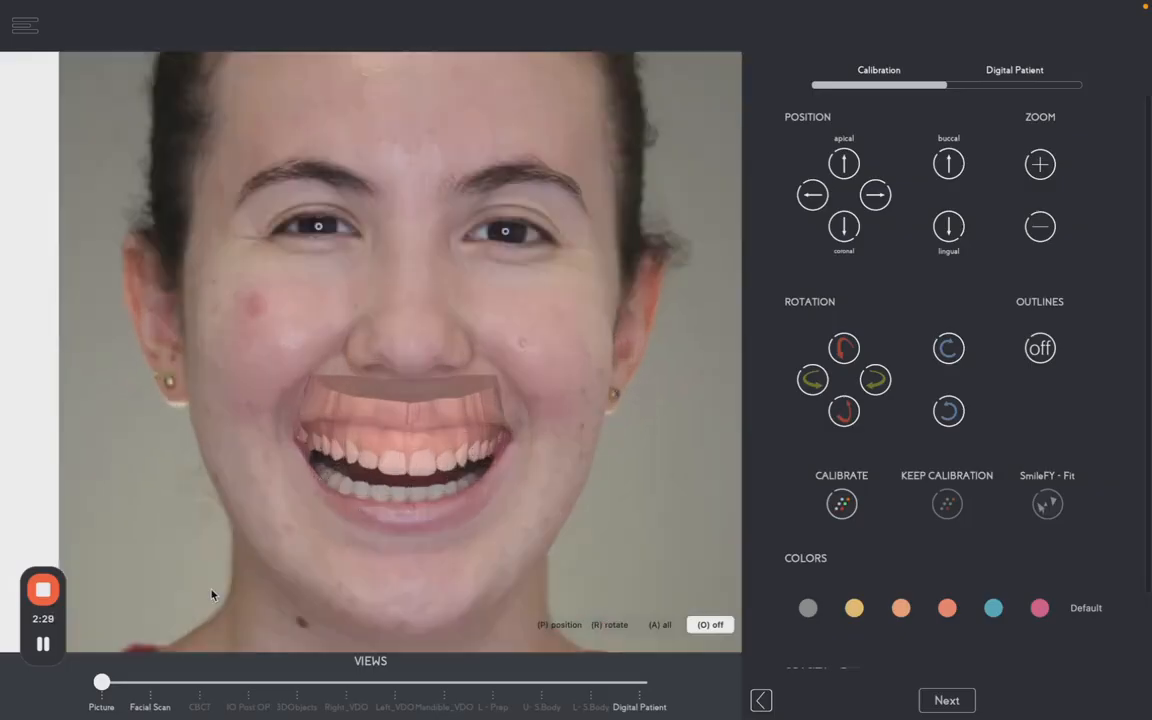
left_click(163, 686)
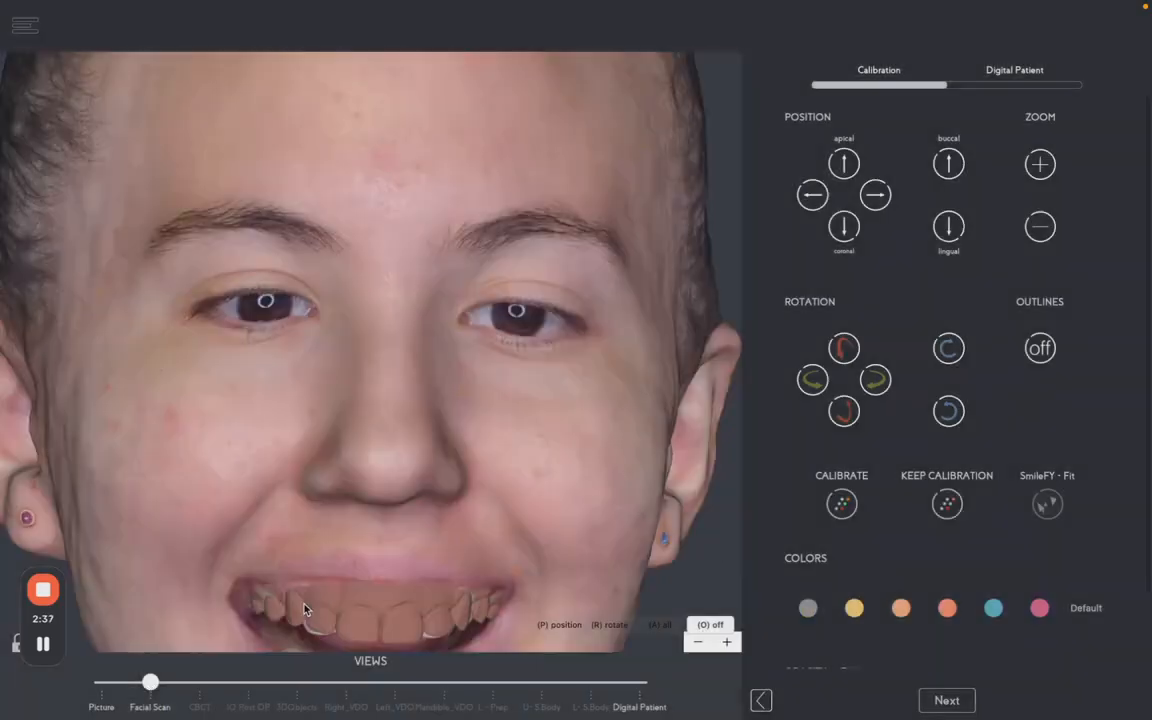
scroll(911, 612, "down", 3)
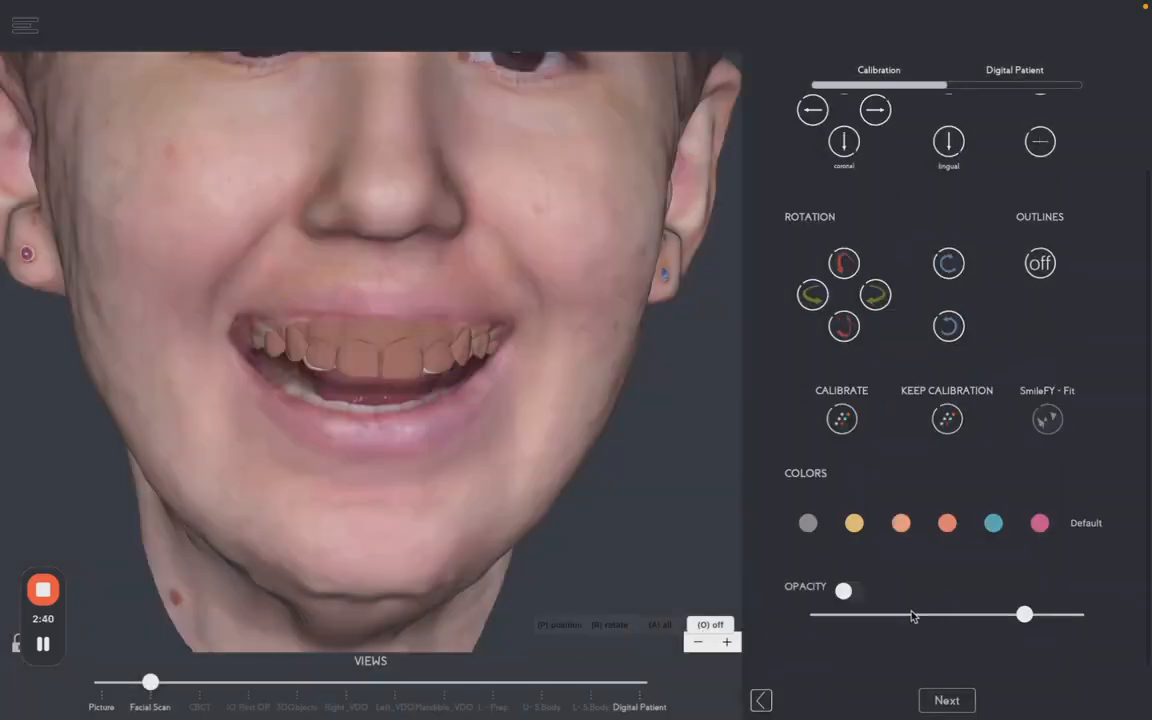
left_click_drag(611, 491, 562, 490)
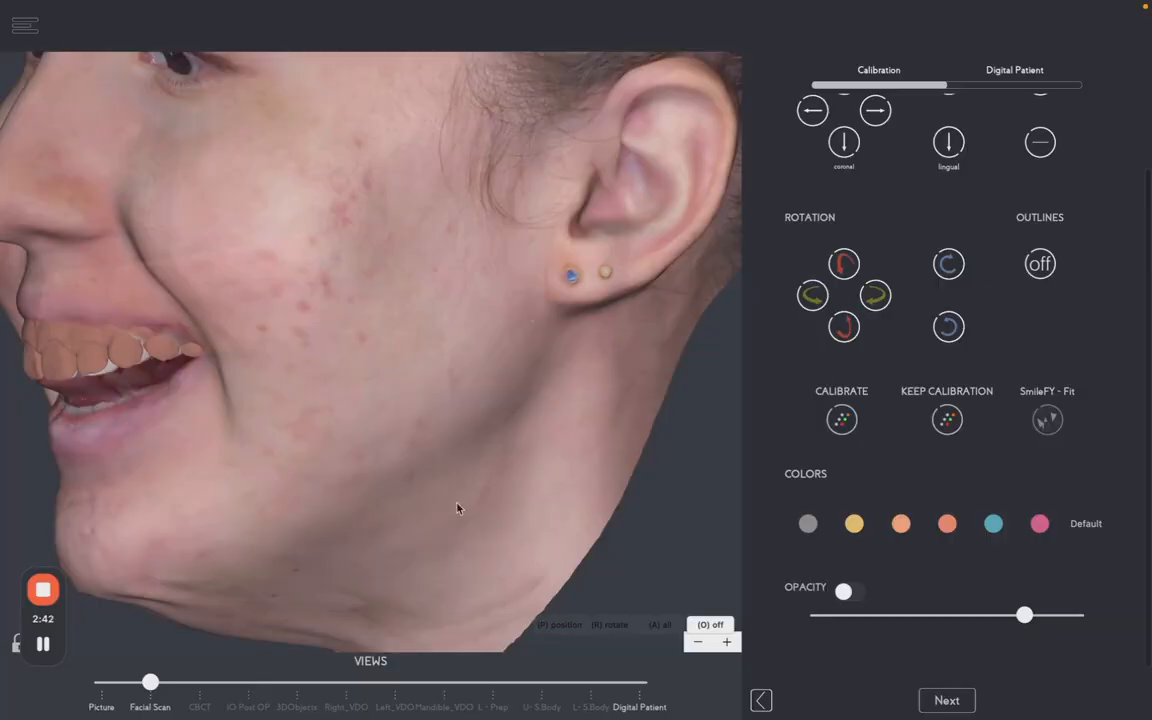
scroll(244, 490, "down", 5)
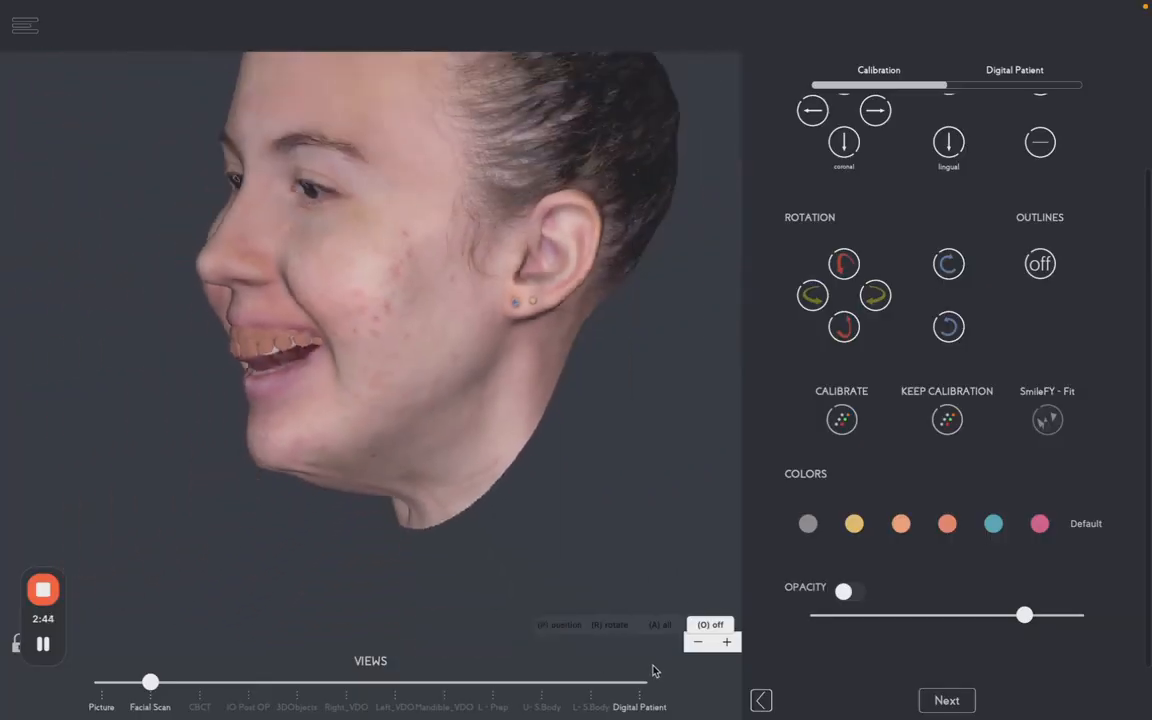
Examine the combined facial scan and intraoral scans in the Digital Patient view from several angles.
left_click(1024, 68)
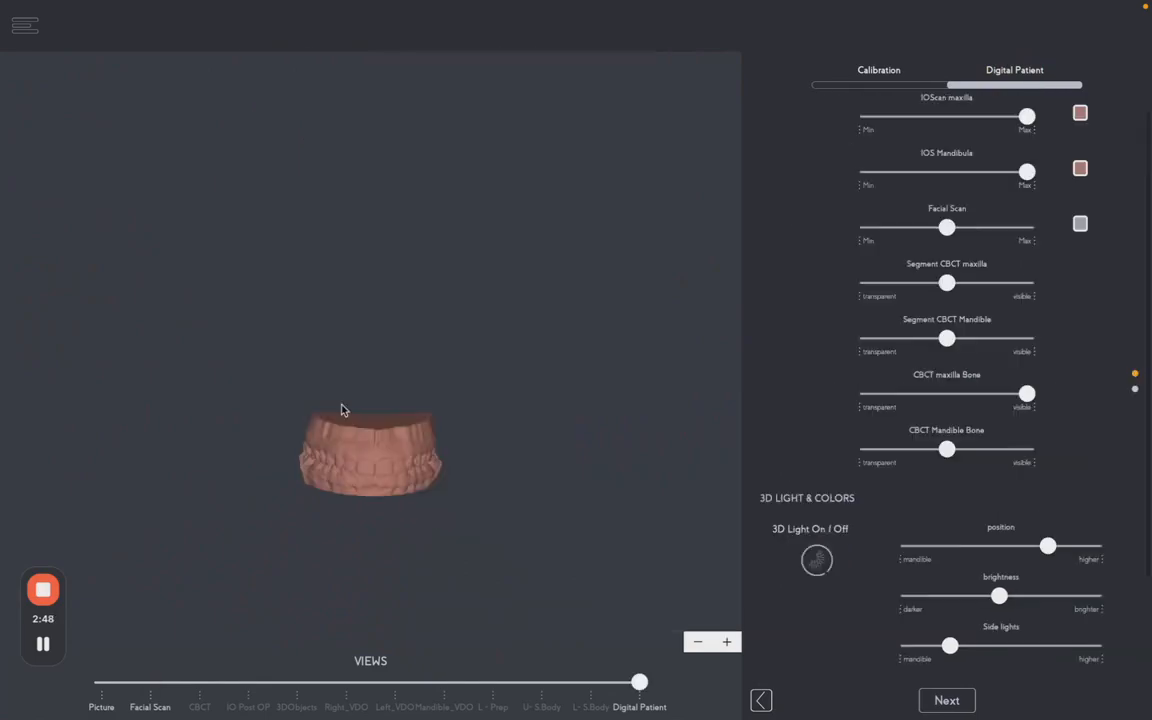
scroll(342, 409, "down", 10)
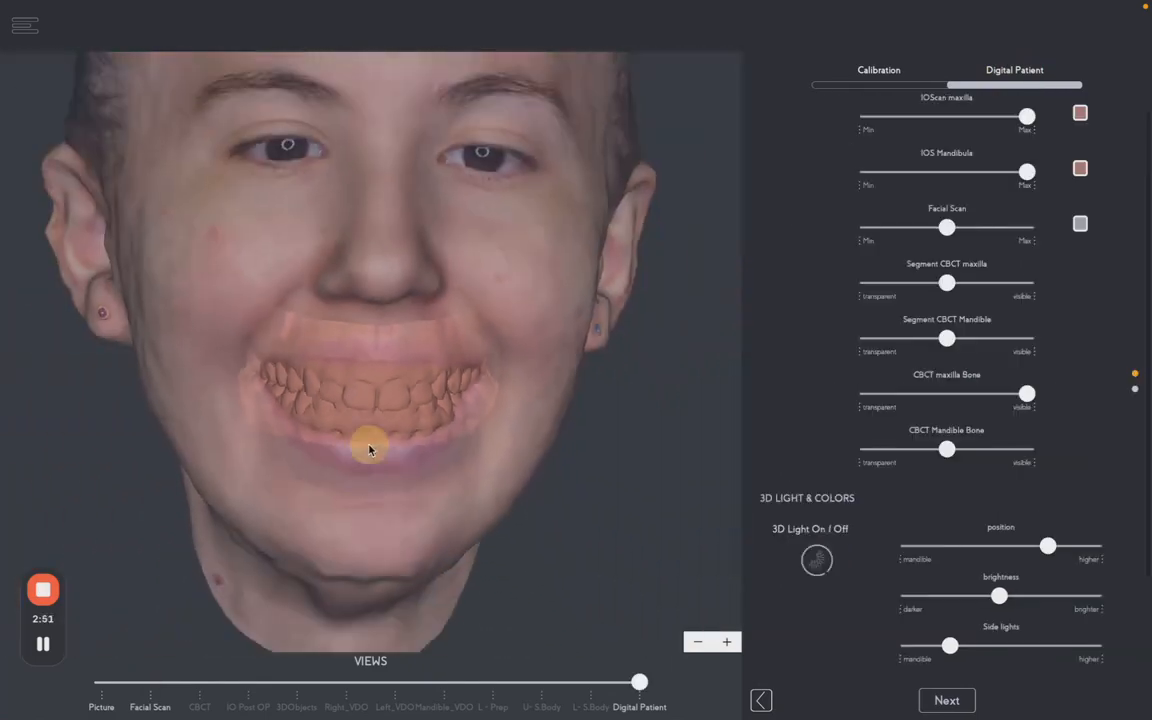
left_click_drag(369, 449, 521, 440)
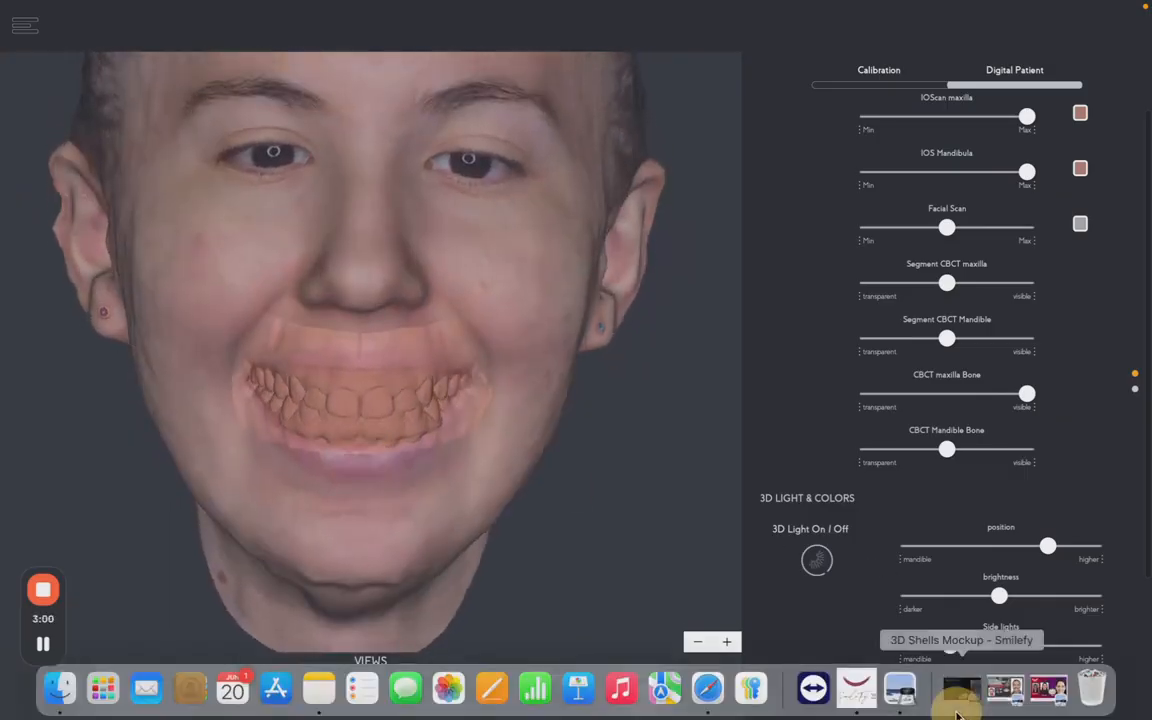
Switch to the 3D Shells Mockup window and close the patient info to return to case management.
left_click(955, 698)
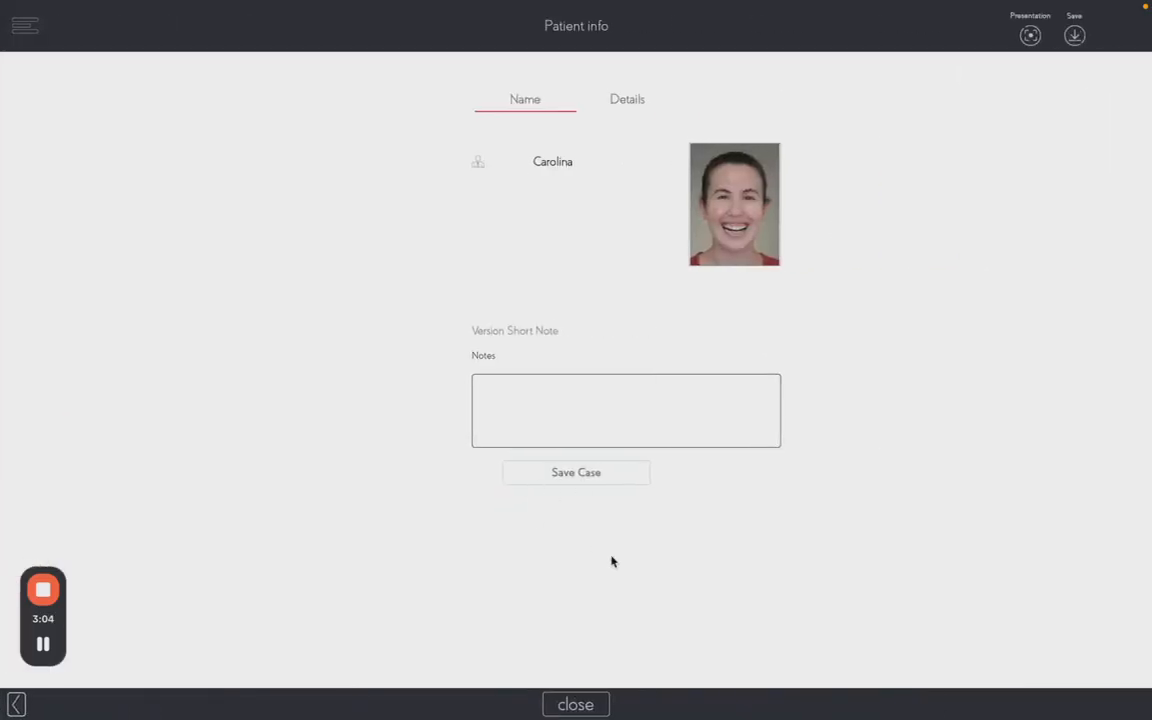
left_click(575, 704)
left_click(622, 408)
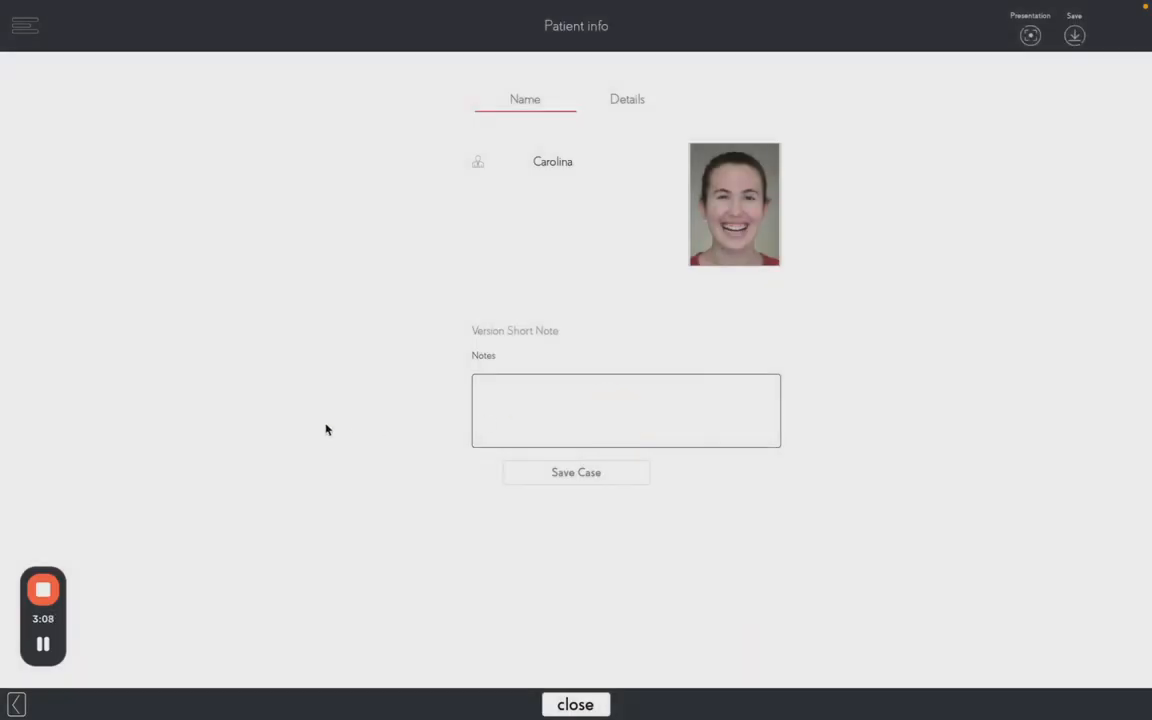
left_click(557, 424)
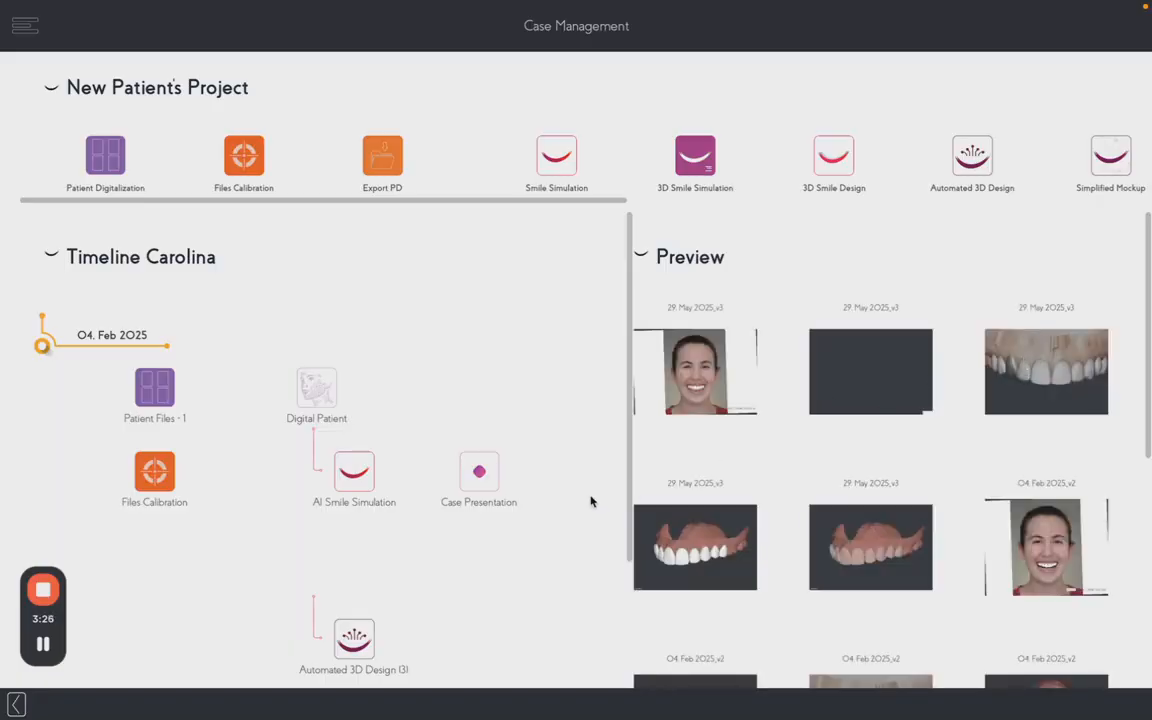
Start an Automated 3D Design for the patient and continue past the Smile Frame 3D arch curve to the mockup design workspace.
scroll(640, 530, "down", 3)
scroll(456, 577, "down", 2)
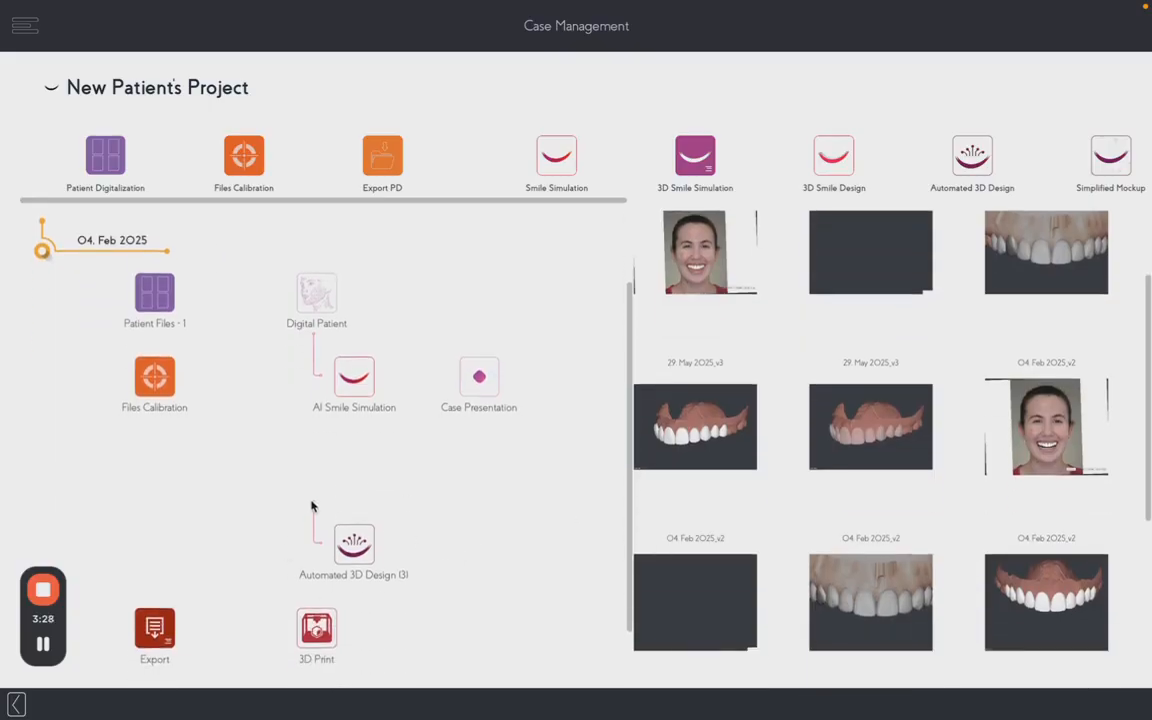
scroll(977, 160, "right", 1)
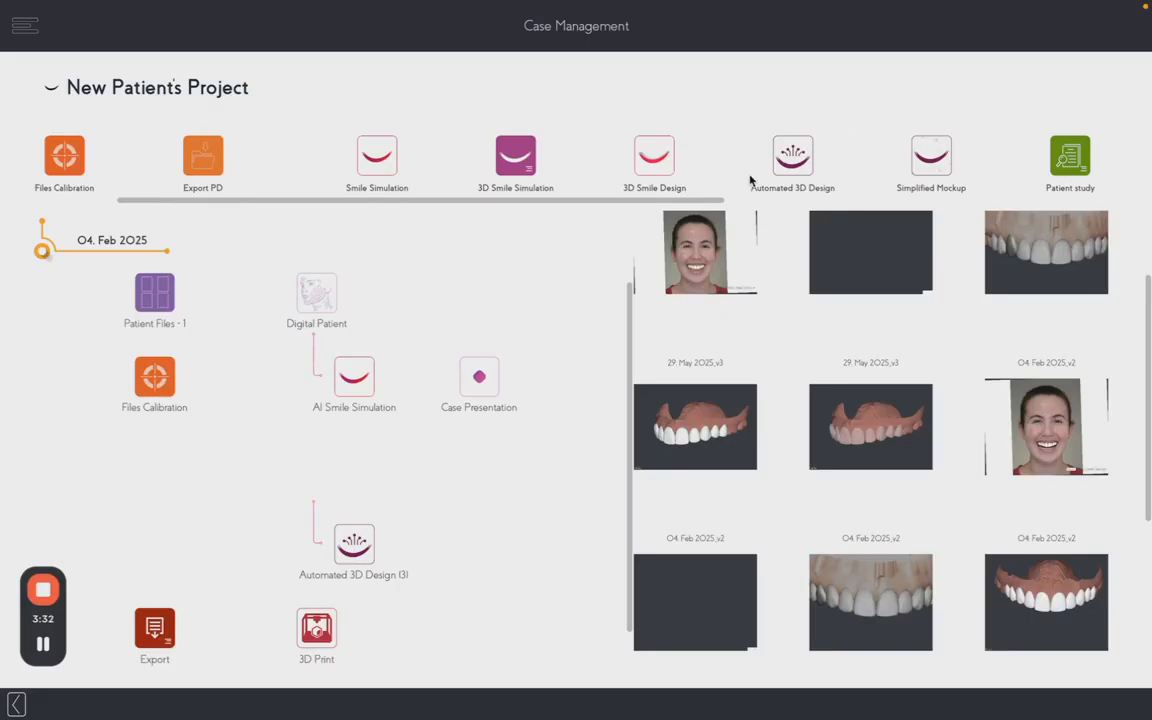
scroll(779, 209, "up", 3)
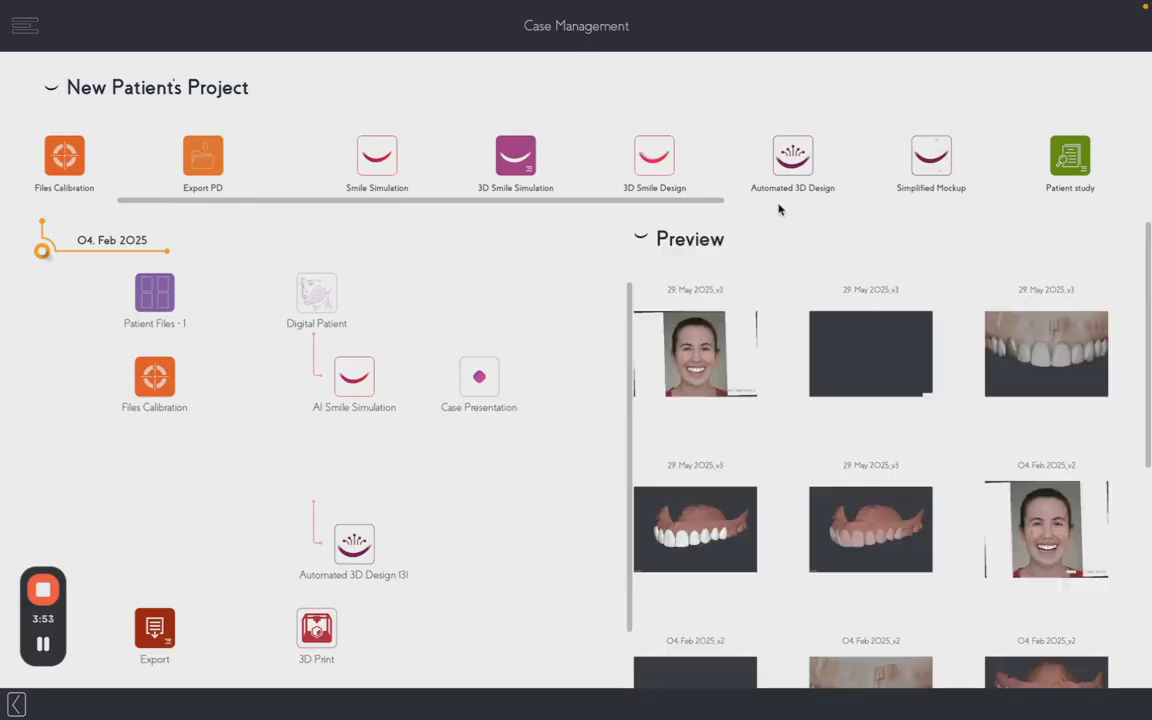
left_click(790, 152)
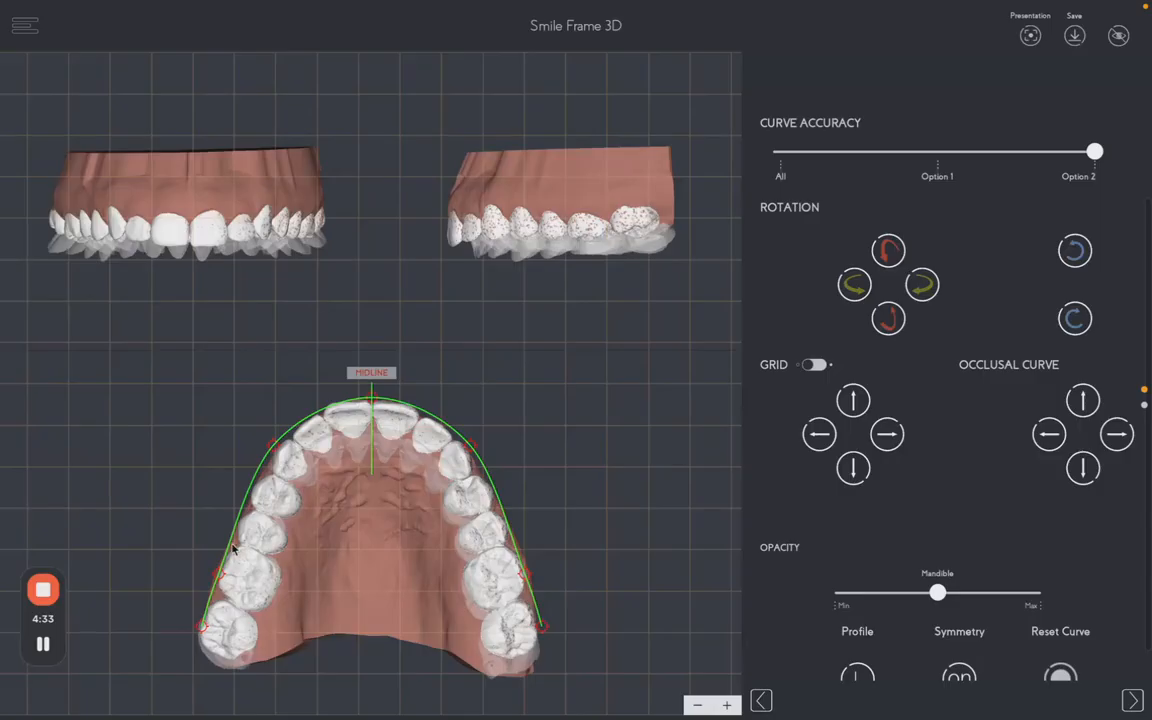
left_click(235, 530)
left_click(1132, 699)
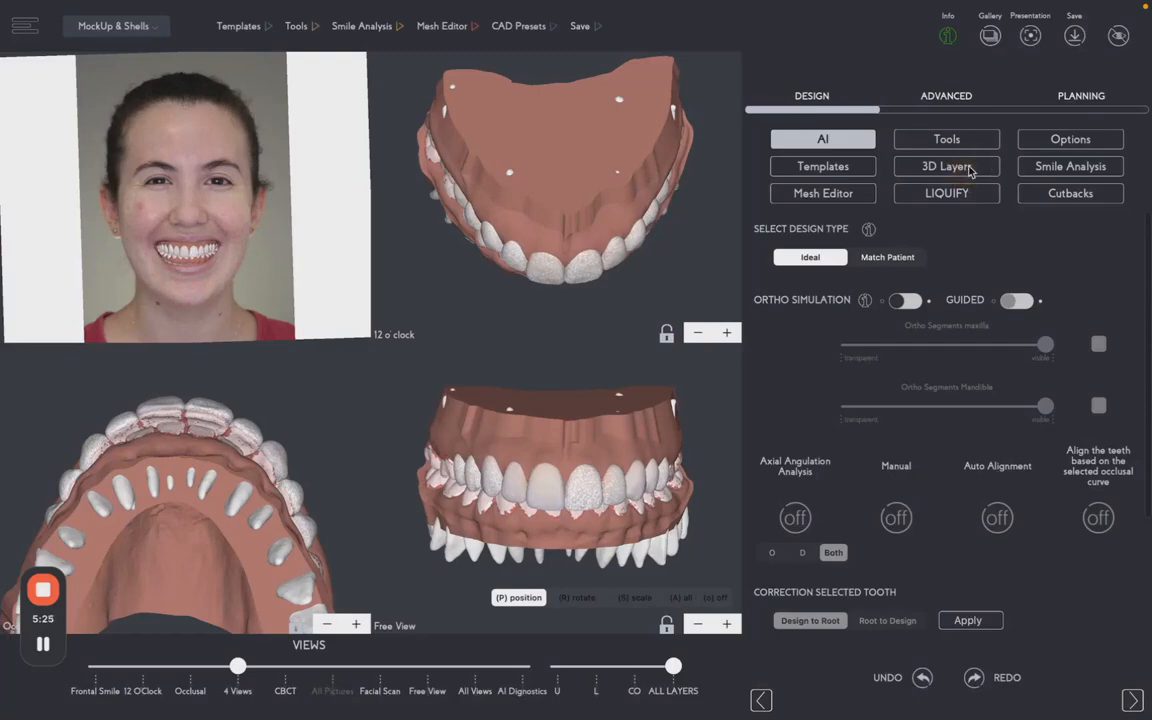
Set the Segment CBCT maxilla layer to fully visible in the 3D layers.
left_click(935, 172)
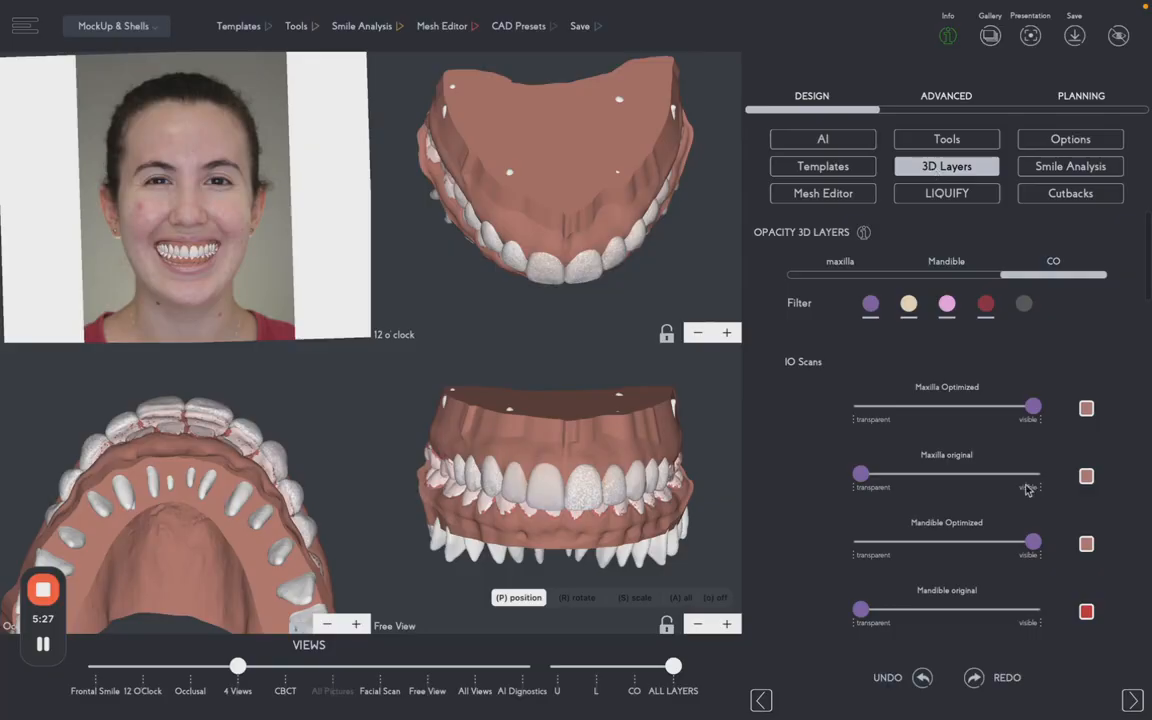
scroll(1027, 489, "down", 5)
scroll(1028, 491, "down", 1)
left_click(1030, 408)
left_click_drag(1029, 408, 1093, 407)
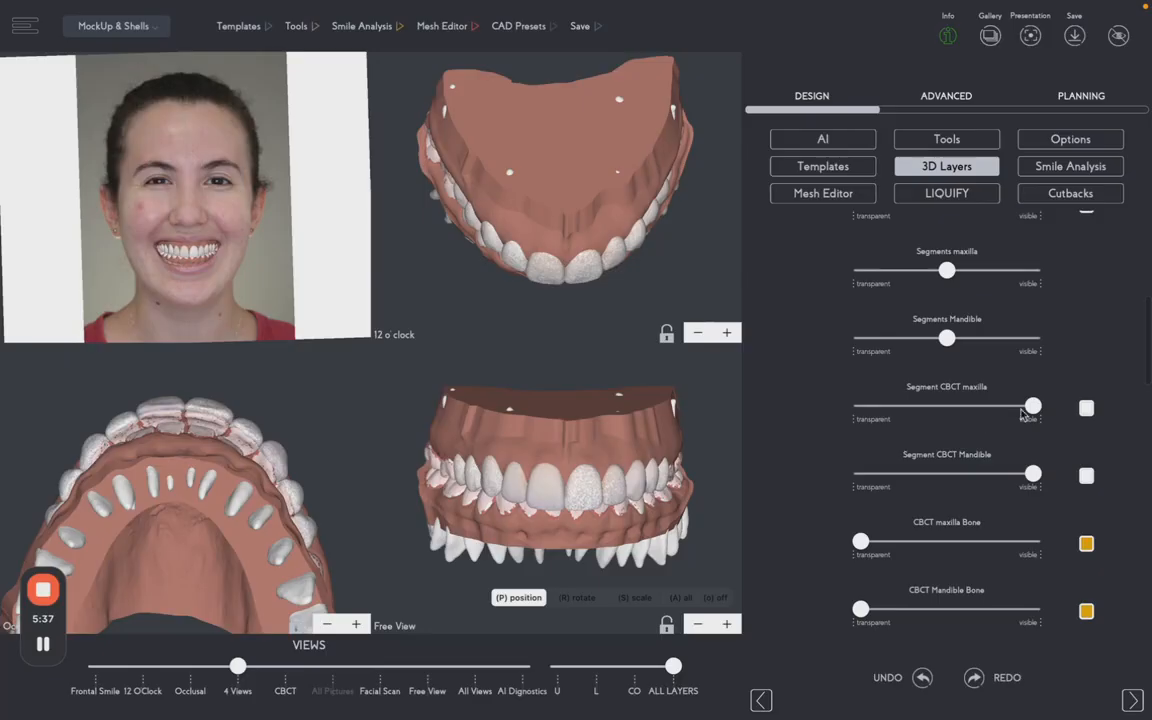
Make the Maxilla Optimized scan layer semi-transparent to reveal the upper tooth roots.
scroll(964, 300, "up", 5)
scroll(964, 291, "up", 2)
left_click(952, 386)
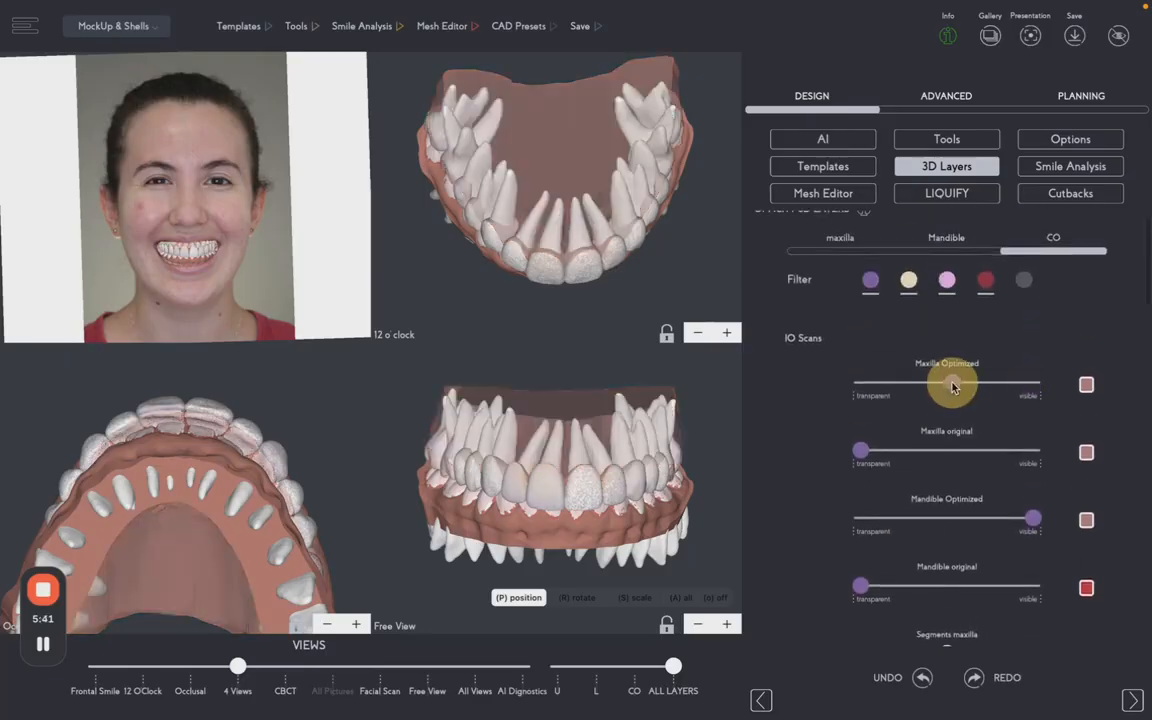
left_click_drag(950, 384, 986, 387)
Show the CBCT maxilla bone layer fully and the CBCT Mandible Bone layer mostly visible, and inspect the bones from both sides.
scroll(977, 490, "down", 5)
scroll(977, 488, "down", 4)
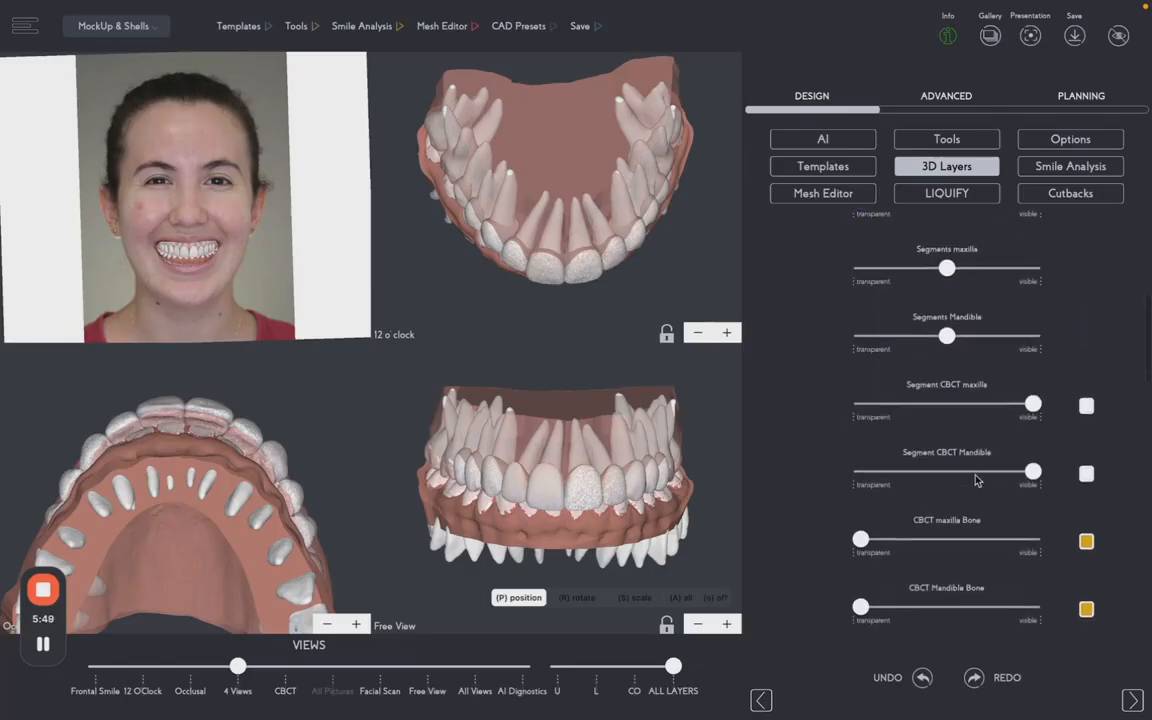
scroll(972, 483, "down", 1)
left_click_drag(860, 493, 1062, 495)
left_click_drag(997, 560, 1035, 515)
left_click_drag(1033, 561, 1072, 581)
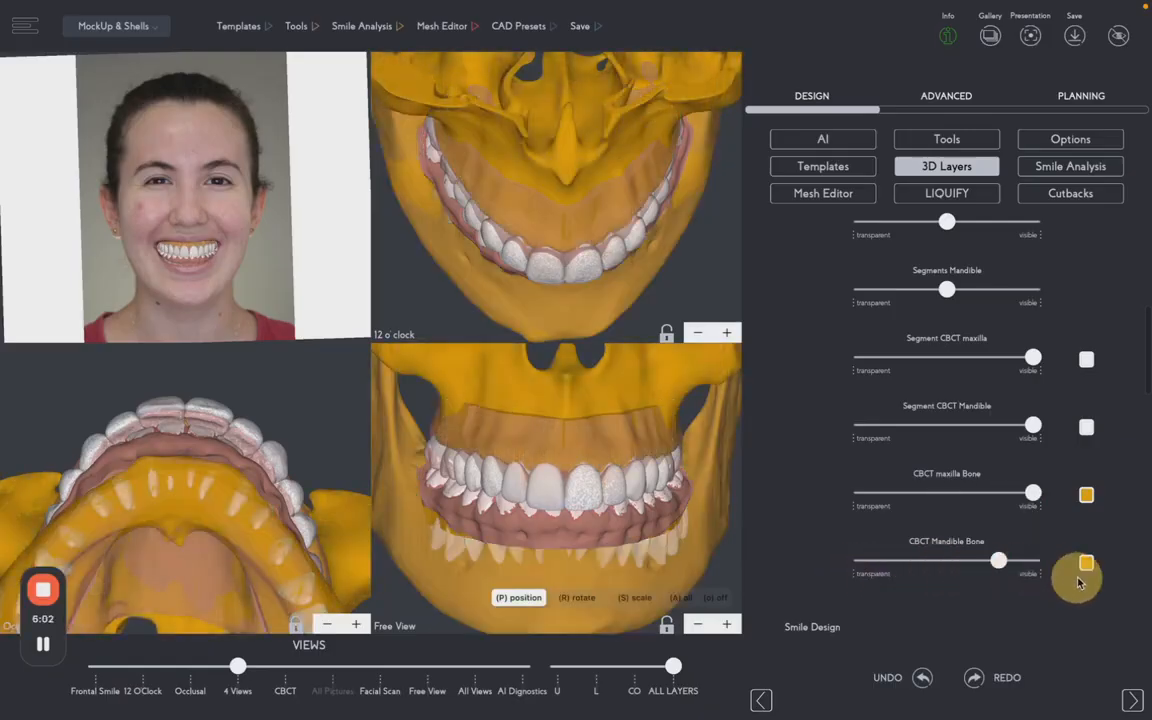
left_click_drag(697, 558, 565, 548)
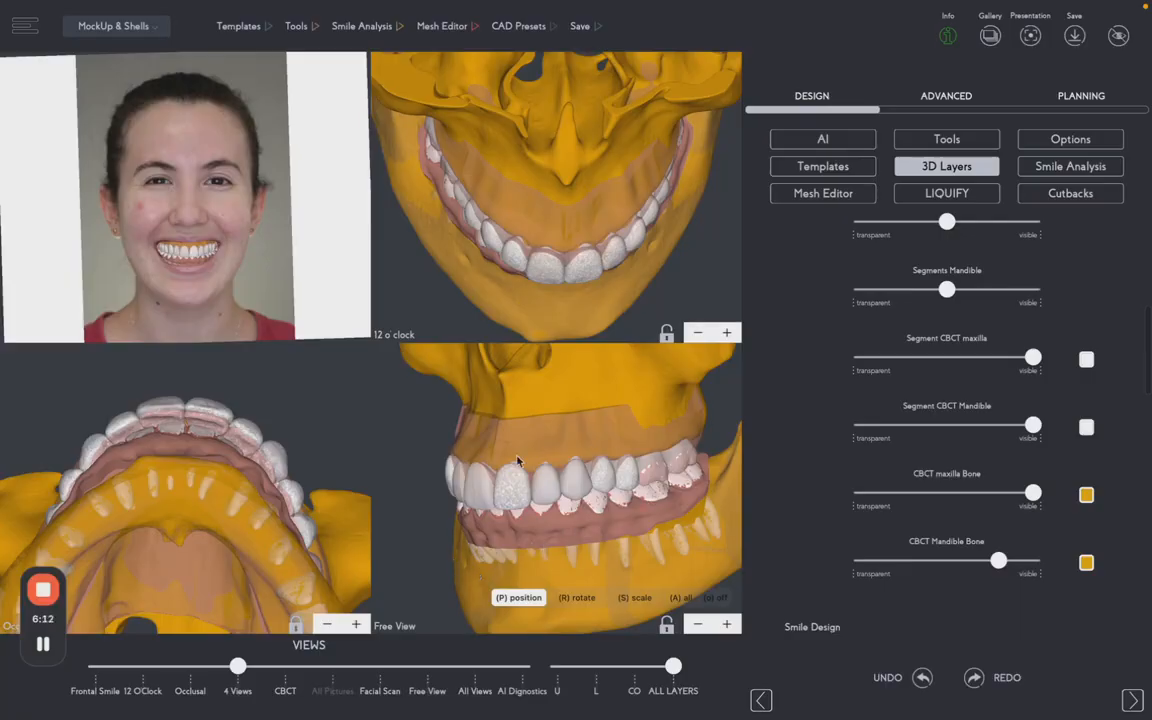
left_click_drag(450, 558, 700, 458)
Set the Maxilla Optimized scan layer back to fully visible.
scroll(872, 330, "up", 8)
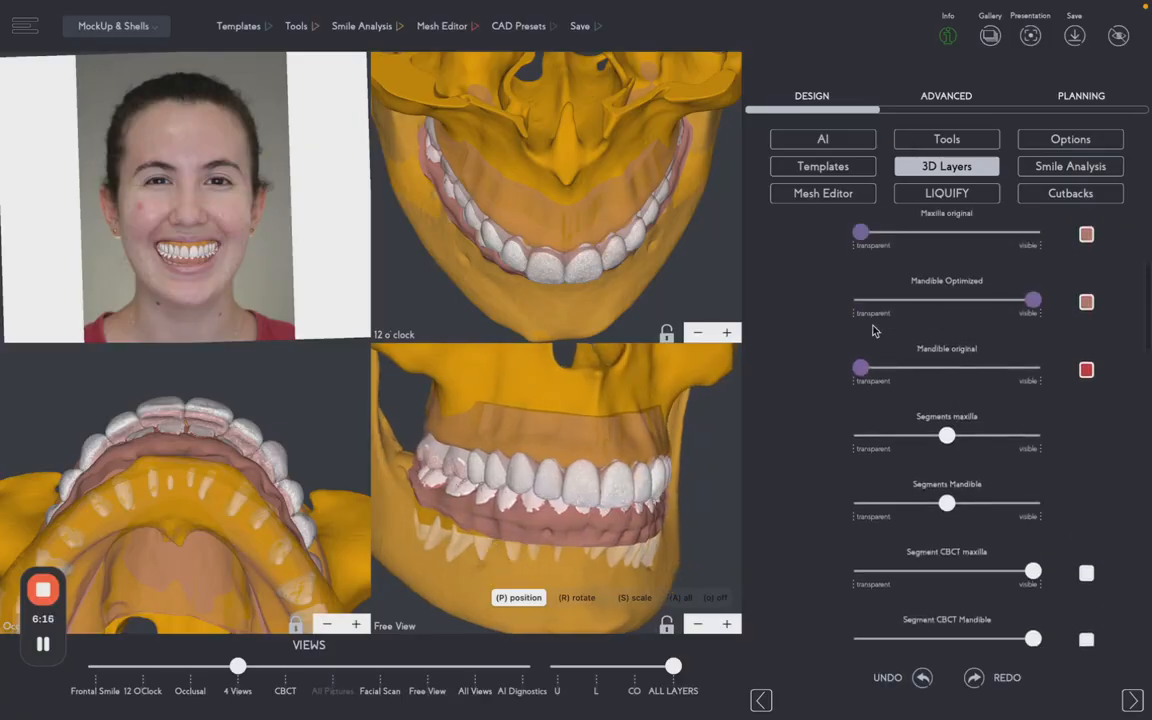
scroll(872, 330, "up", 1)
left_click_drag(988, 322, 1048, 330)
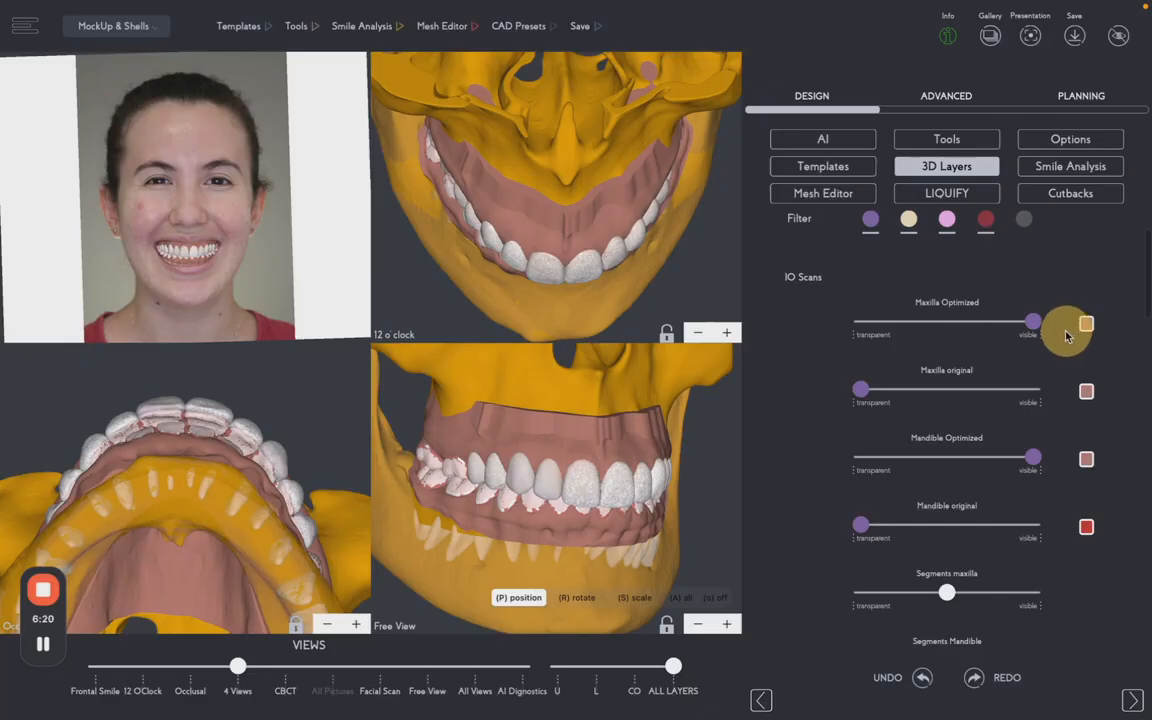
Make the Maxilla Design layer fully transparent.
scroll(230, 278, "up", 5)
scroll(985, 350, "down", 5)
scroll(985, 350, "down", 5)
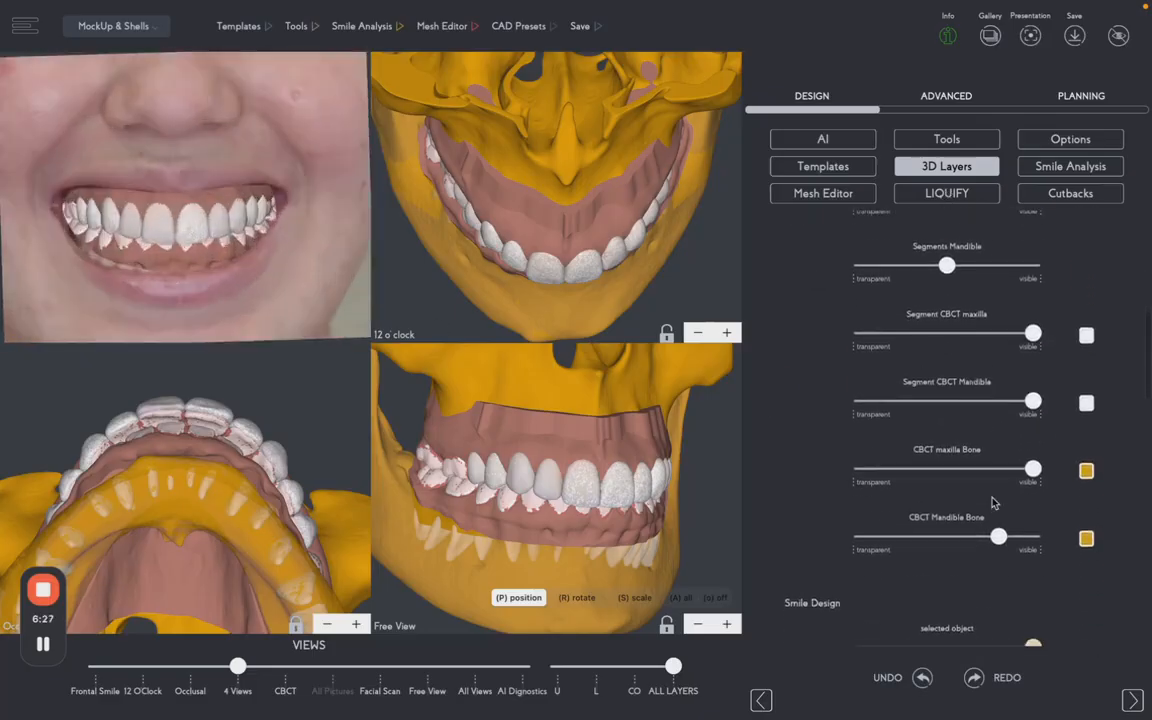
left_click_drag(951, 448, 823, 456)
Hide the generated Shells Maxilla-1 layer and make the Maxilla Design layer almost fully visible.
scroll(1031, 586, "down", 5)
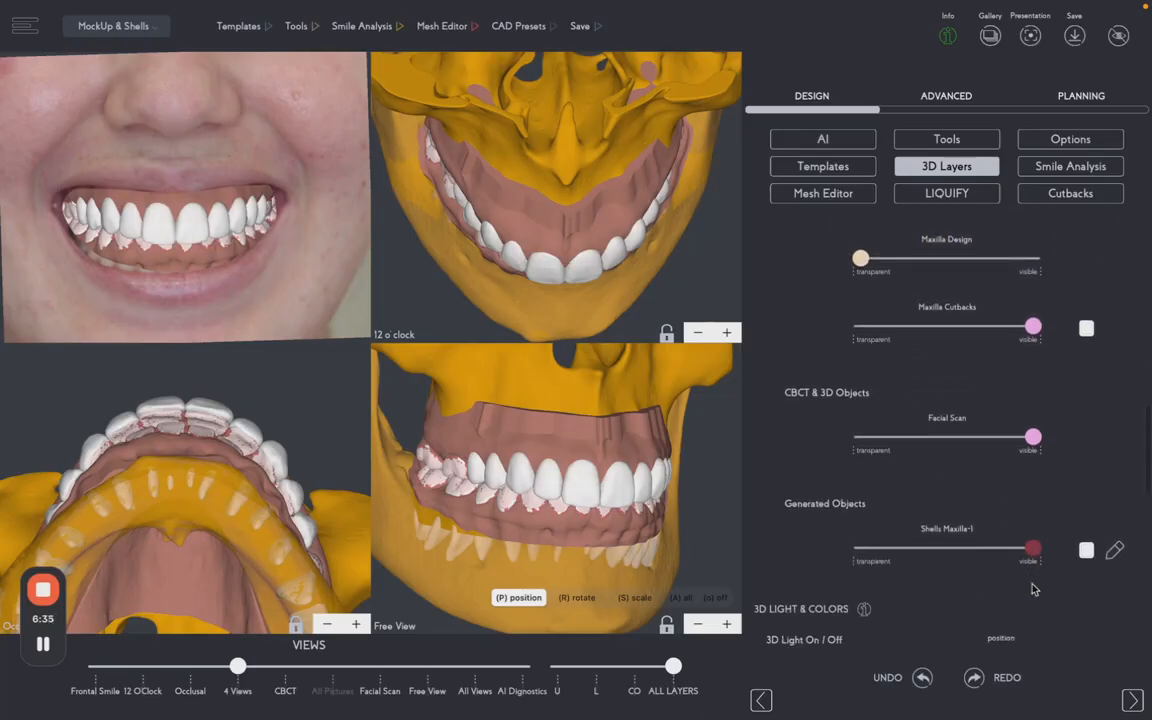
left_click_drag(1033, 455, 770, 465)
scroll(946, 386, "up", 4)
left_click_drag(893, 352, 1021, 352)
left_click_drag(623, 447, 645, 404)
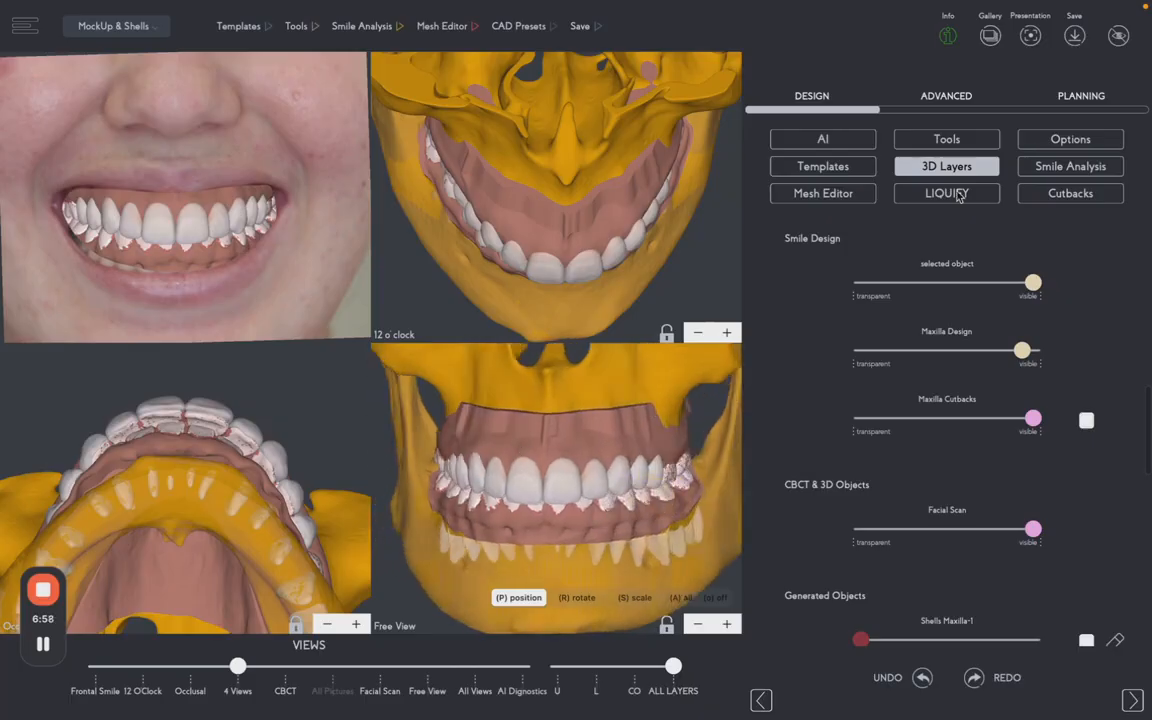
Open the Cross Section analysis among the advanced tools and inspect the teeth and bone model from the front.
left_click(943, 102)
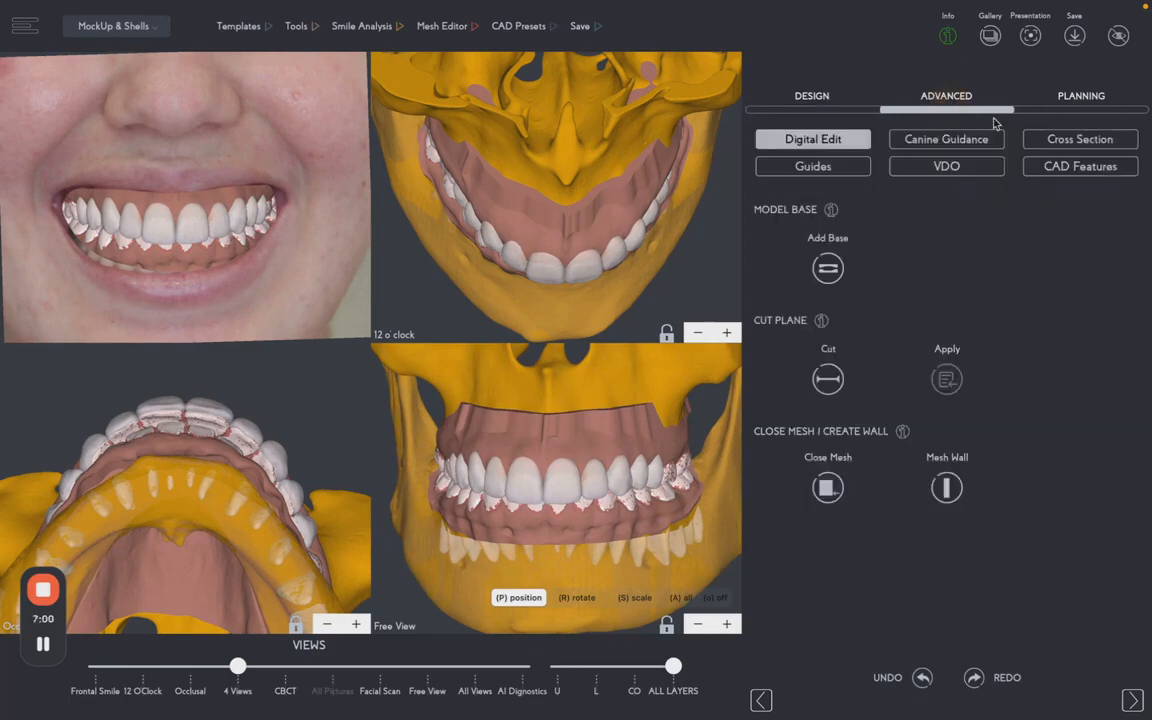
left_click(1062, 141)
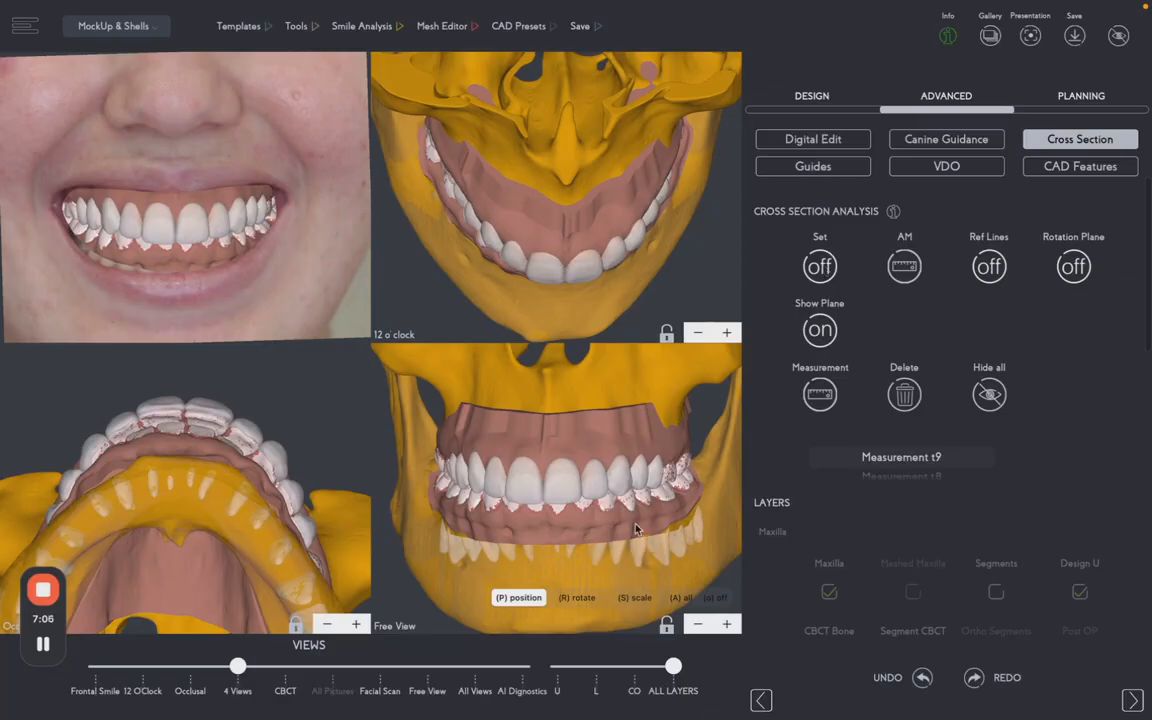
mouse_move(630, 548)
left_mouse_down()
mouse_move(663, 545)
mouse_move(647, 551)
left_mouse_up()
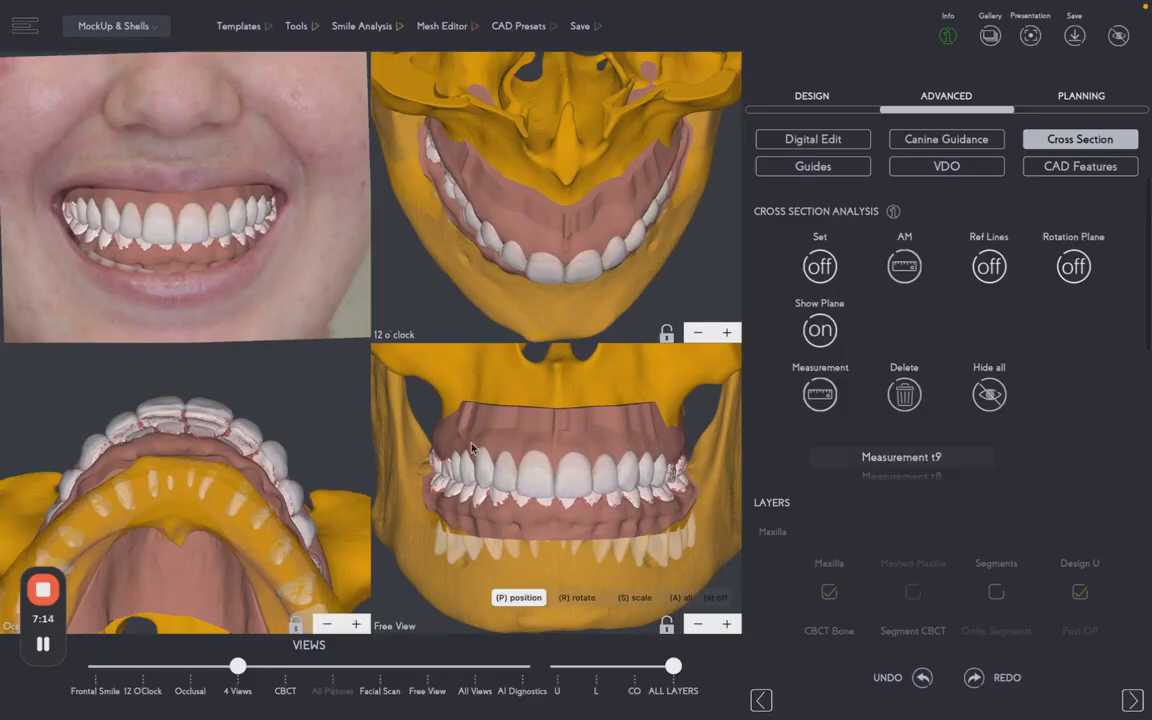
left_click_drag(538, 537, 543, 535)
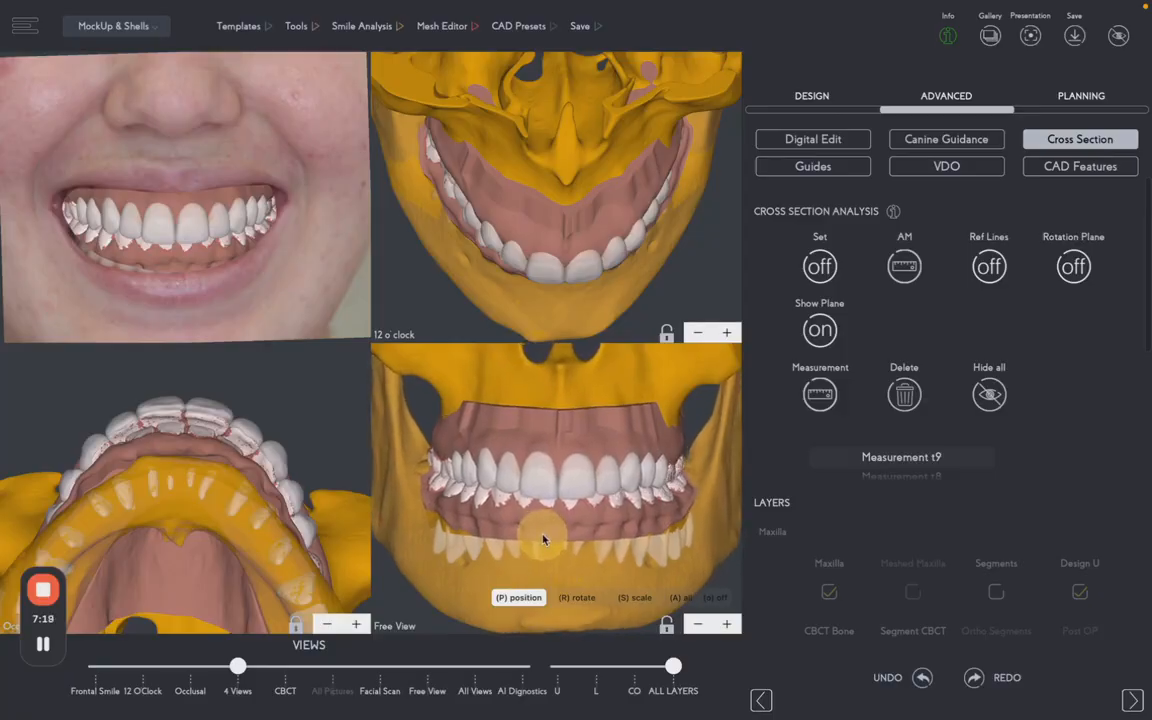
Turn on the cross-section view and choose Measurement t8 to section the upper central incisor.
left_click(818, 266)
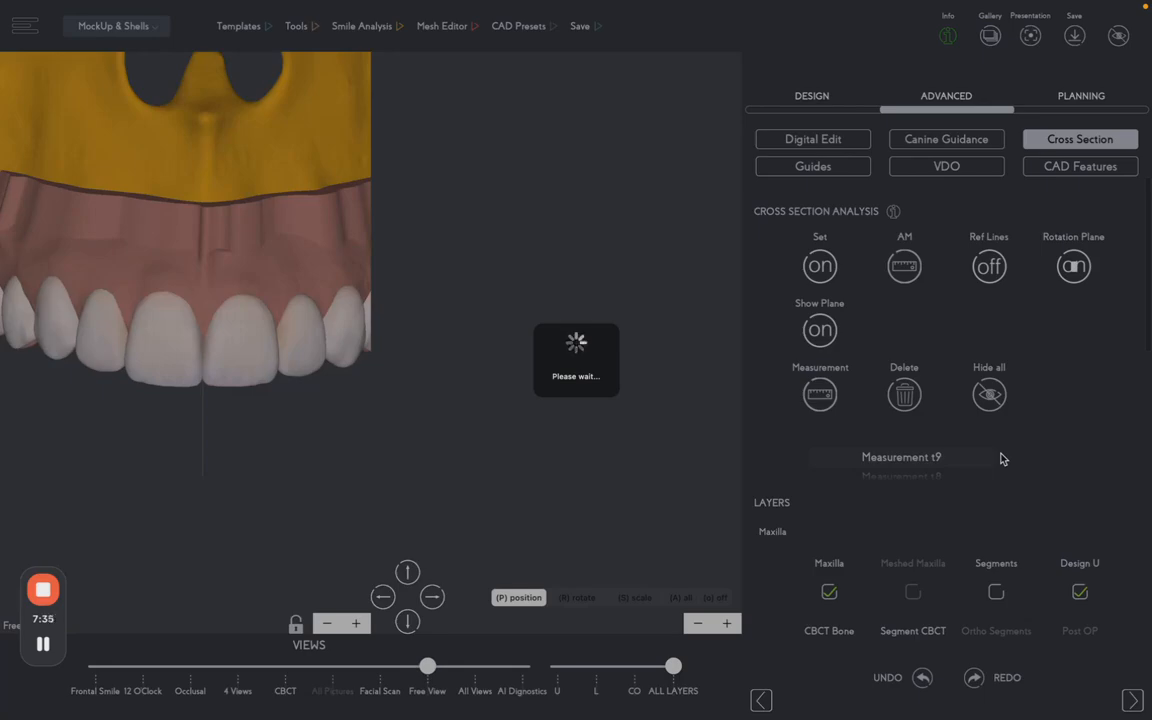
scroll(1004, 459, "down", 1)
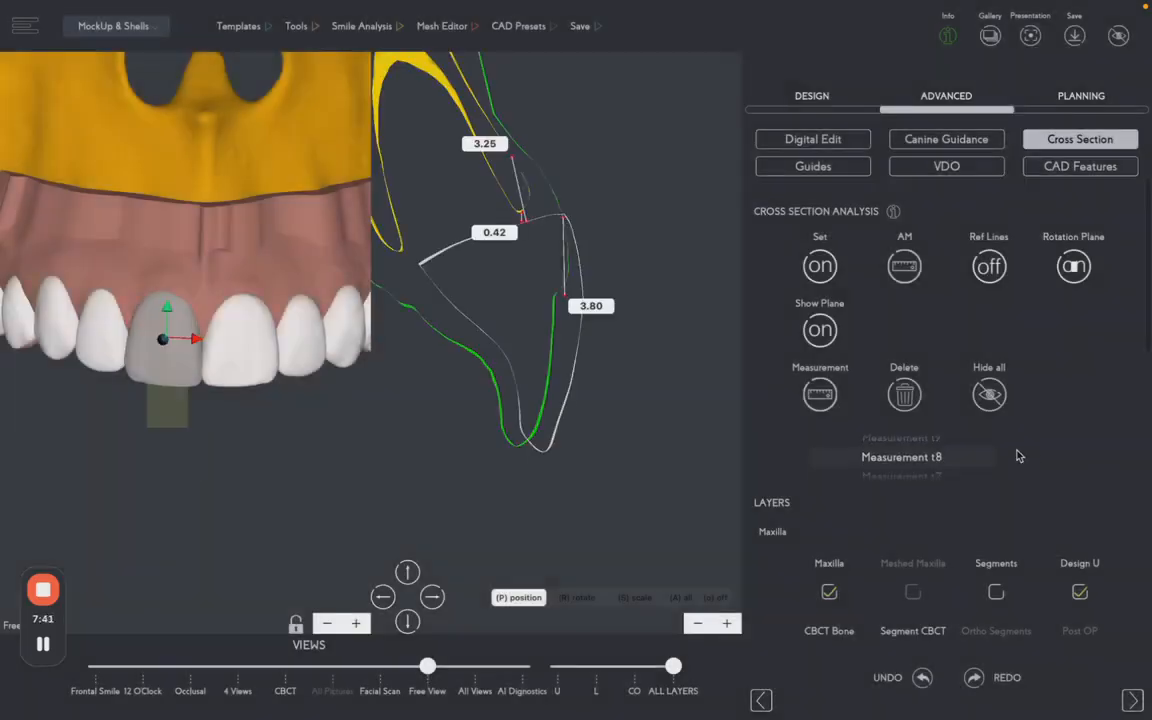
scroll(1042, 512, "down", 2)
scroll(1042, 512, "up", 3)
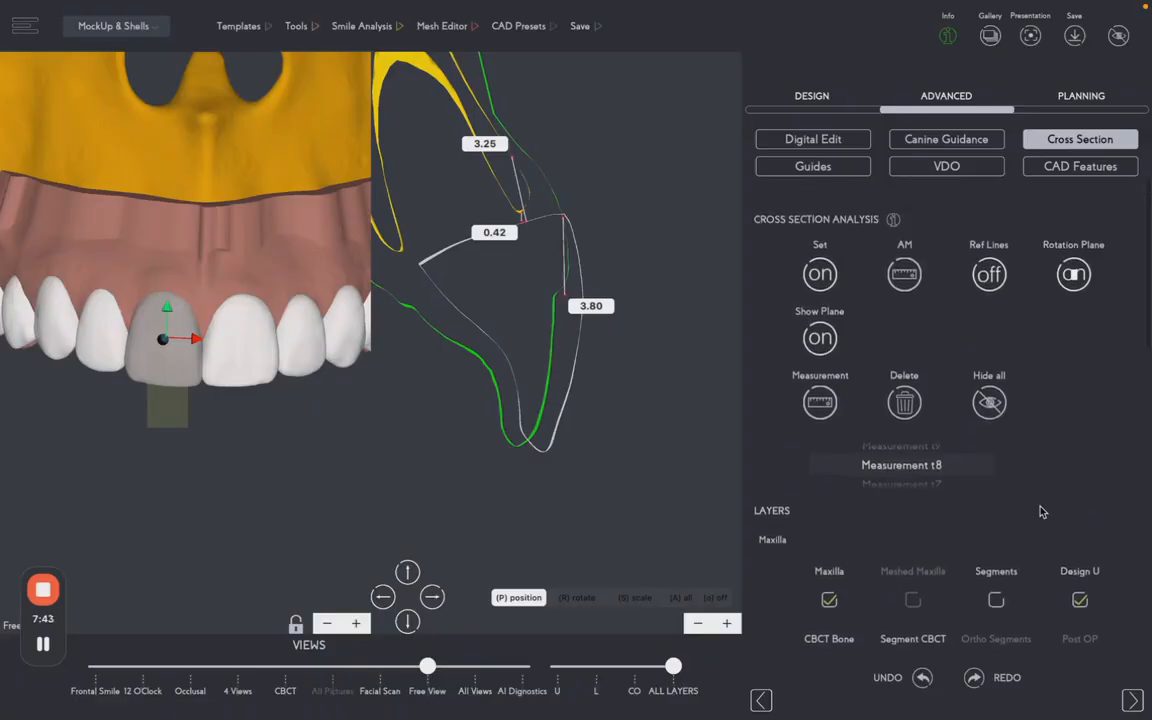
Show the maxilla's Segment CBCT layer in the tooth 8 cross-section.
scroll(869, 536, "down", 10)
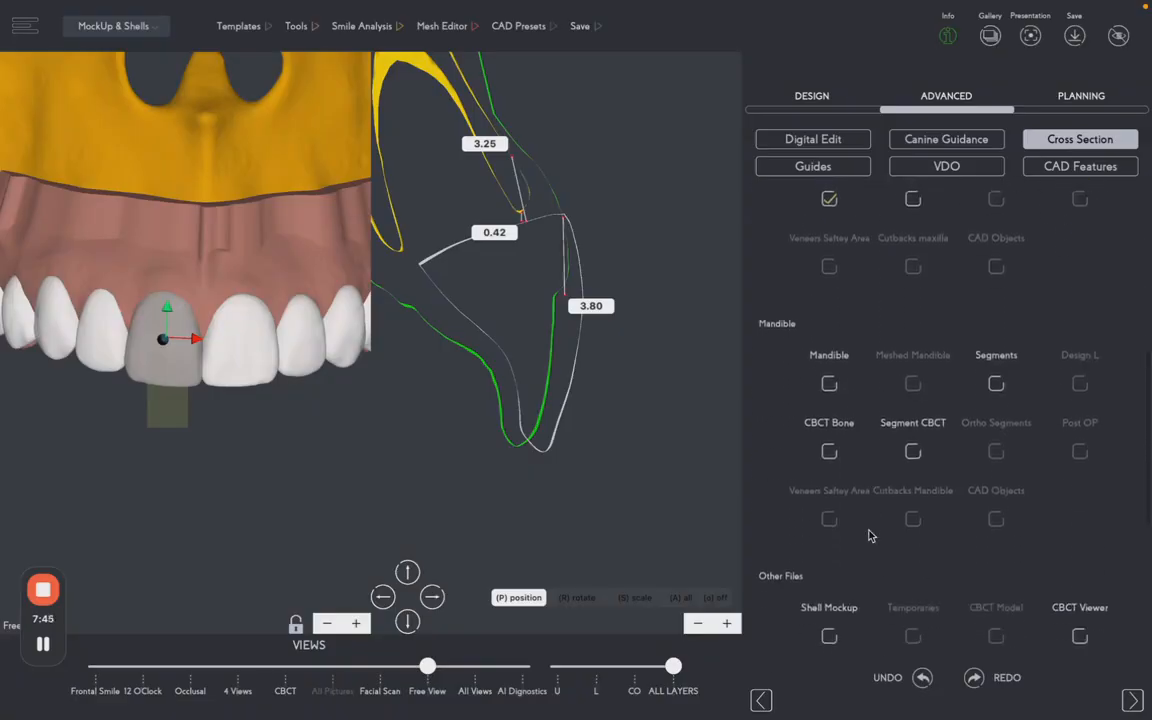
scroll(770, 313, "up", 5)
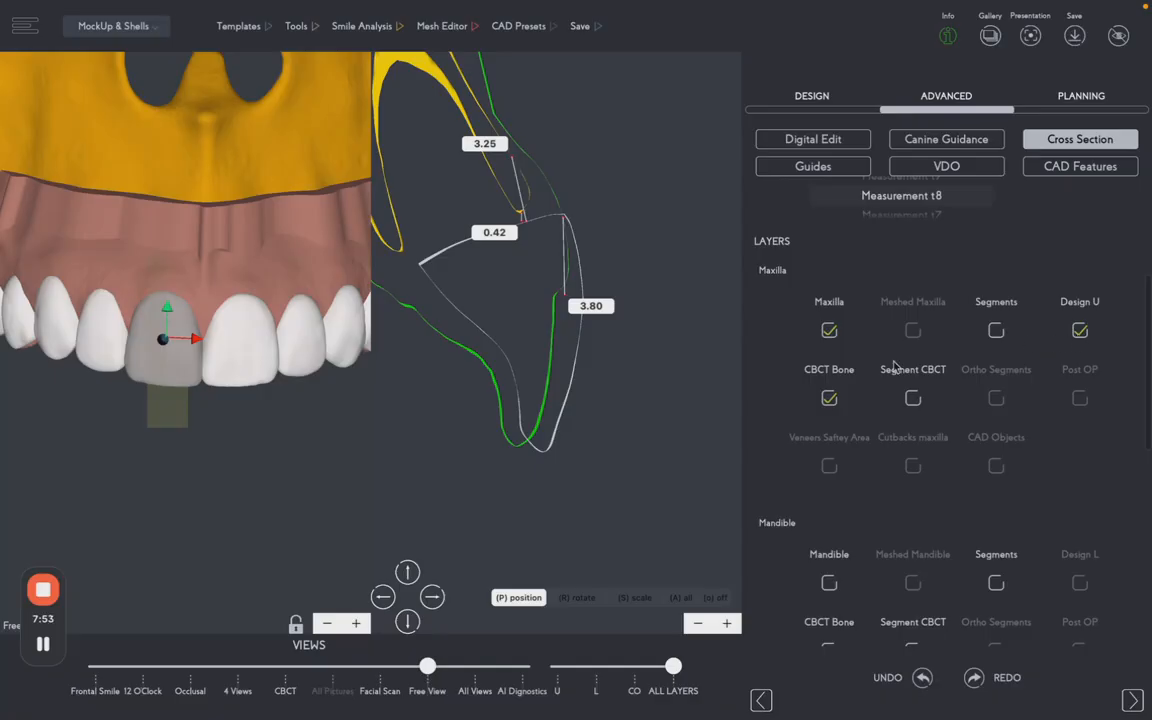
left_click(913, 399)
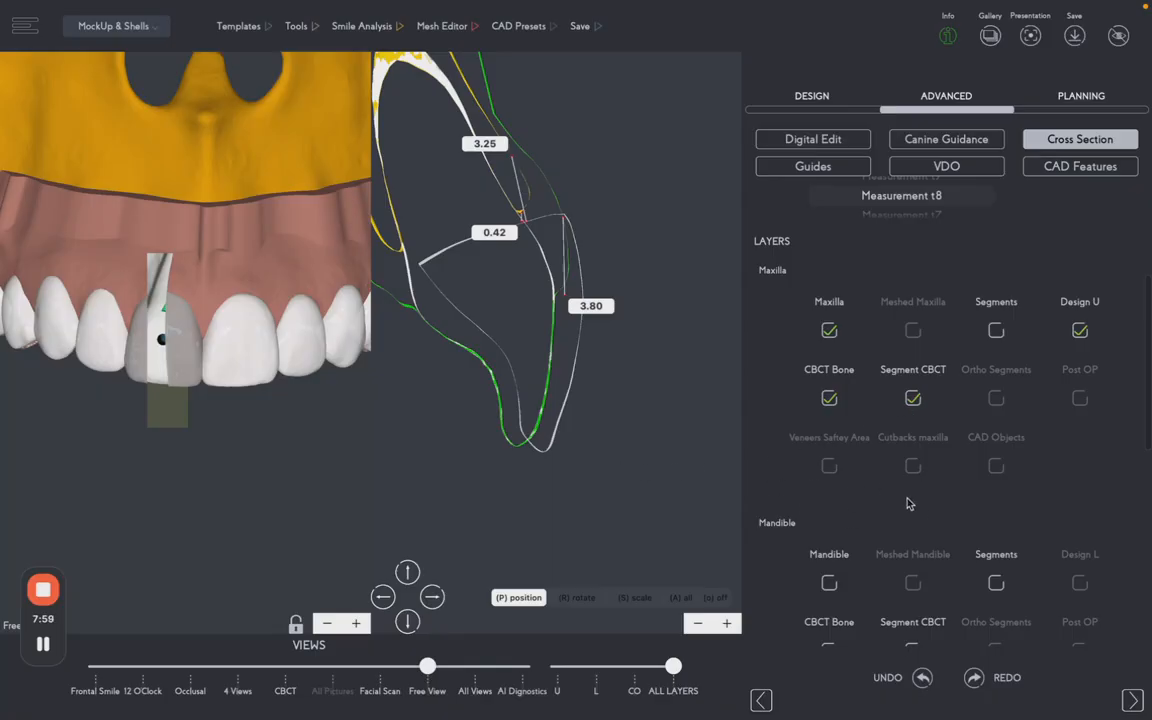
Activate the measurement tool and move the cross-section to tooth 9.
scroll(907, 504, "down", 3)
scroll(910, 504, "down", 1)
scroll(910, 504, "up", 5)
scroll(910, 503, "up", 3)
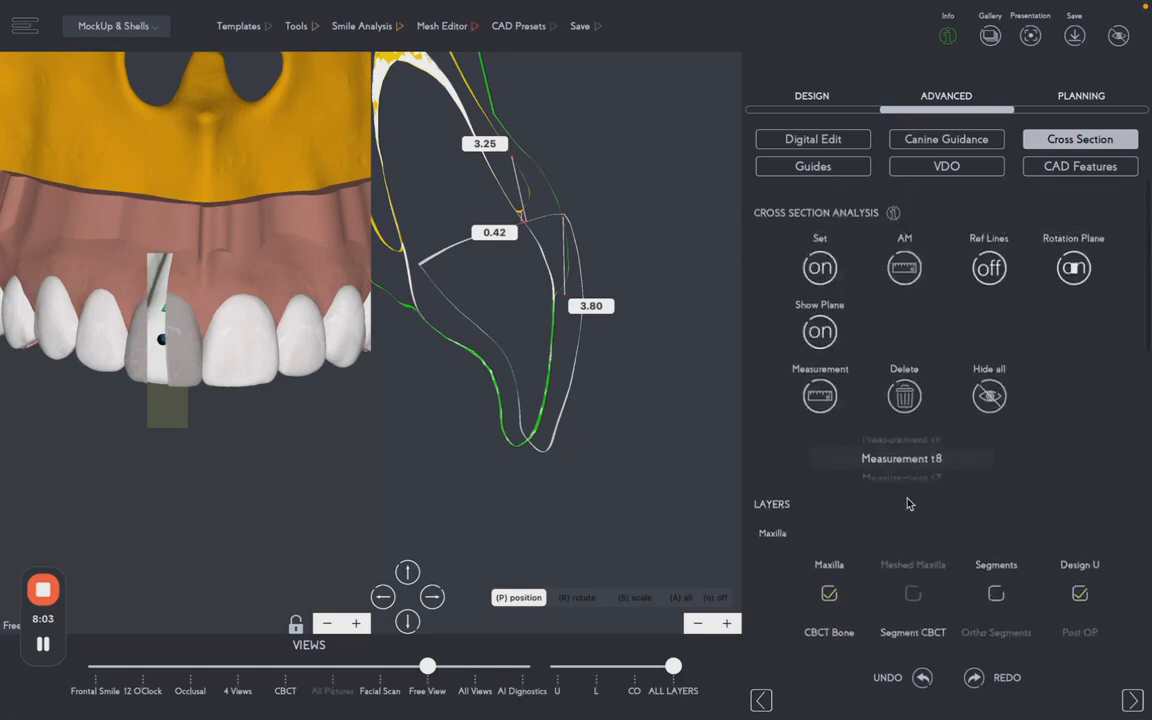
left_click(817, 405)
scroll(866, 598, "down", 12)
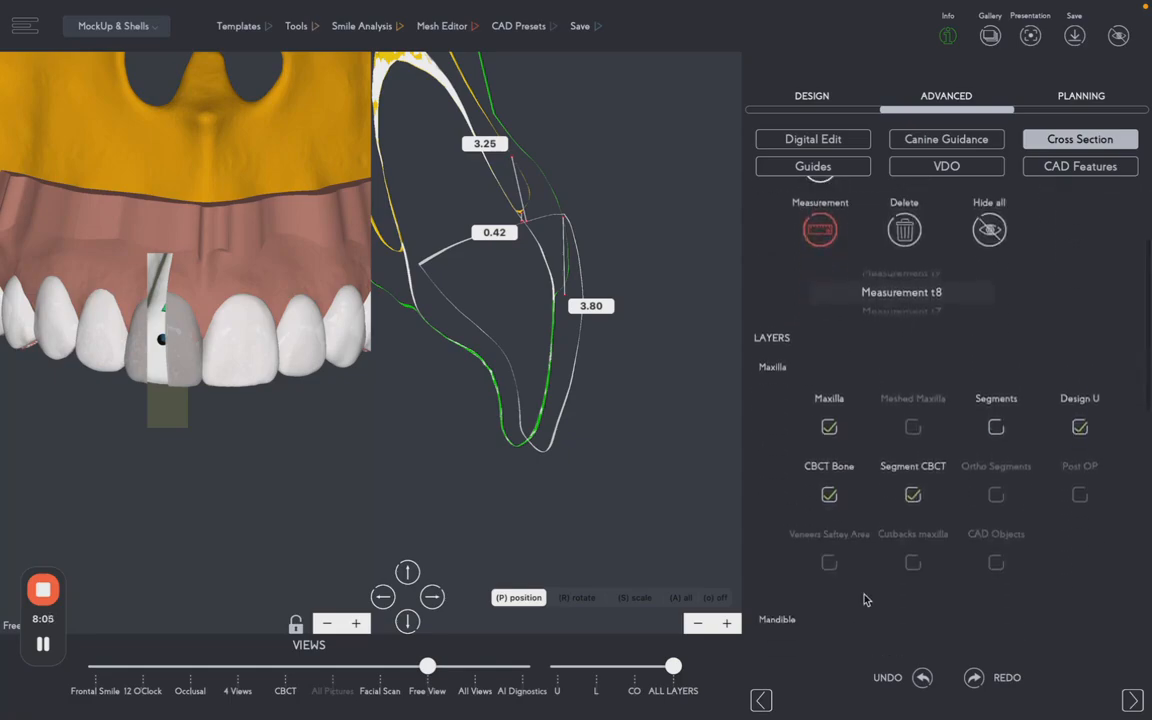
scroll(866, 598, "down", 5)
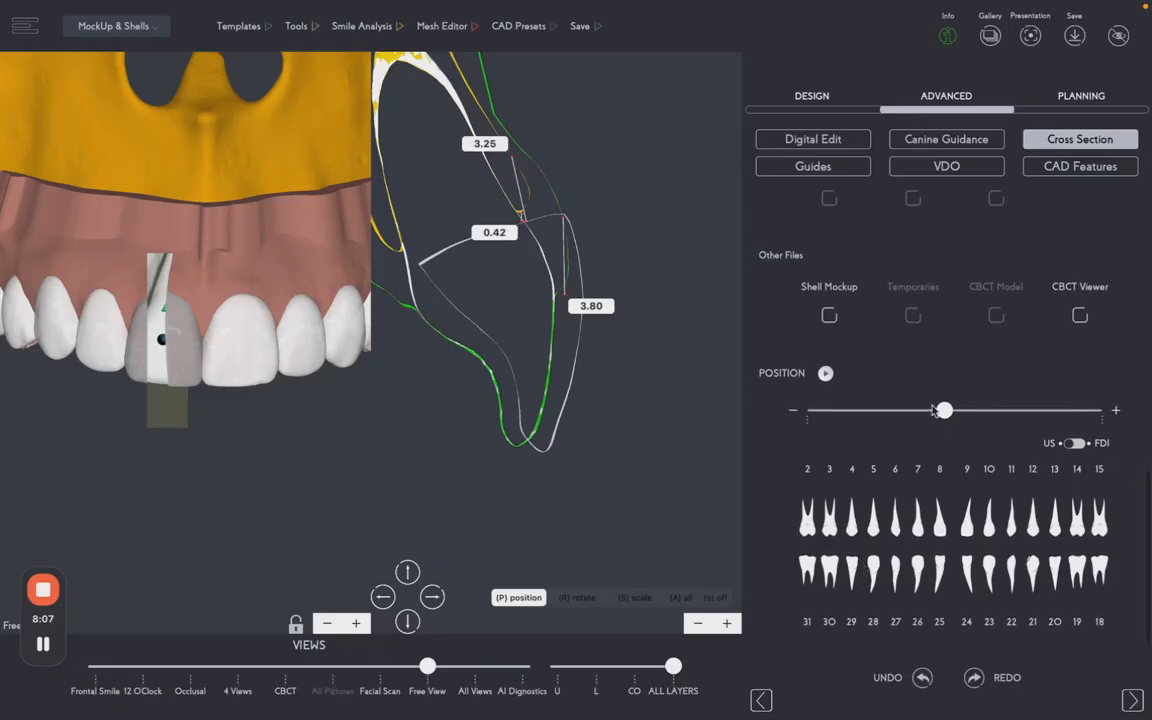
left_click(256, 372)
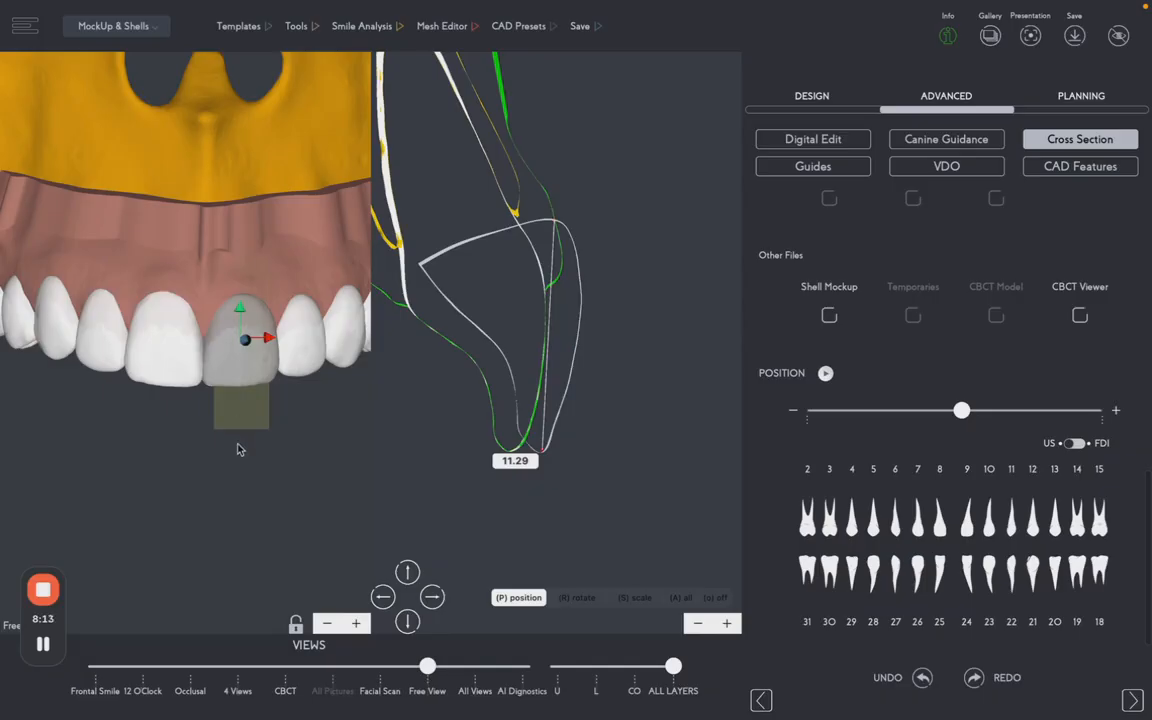
Measure tooth 9 from the designed gingival margin to the existing gum margin, and about 3 mm from the design margin up along the root.
left_click(555, 227)
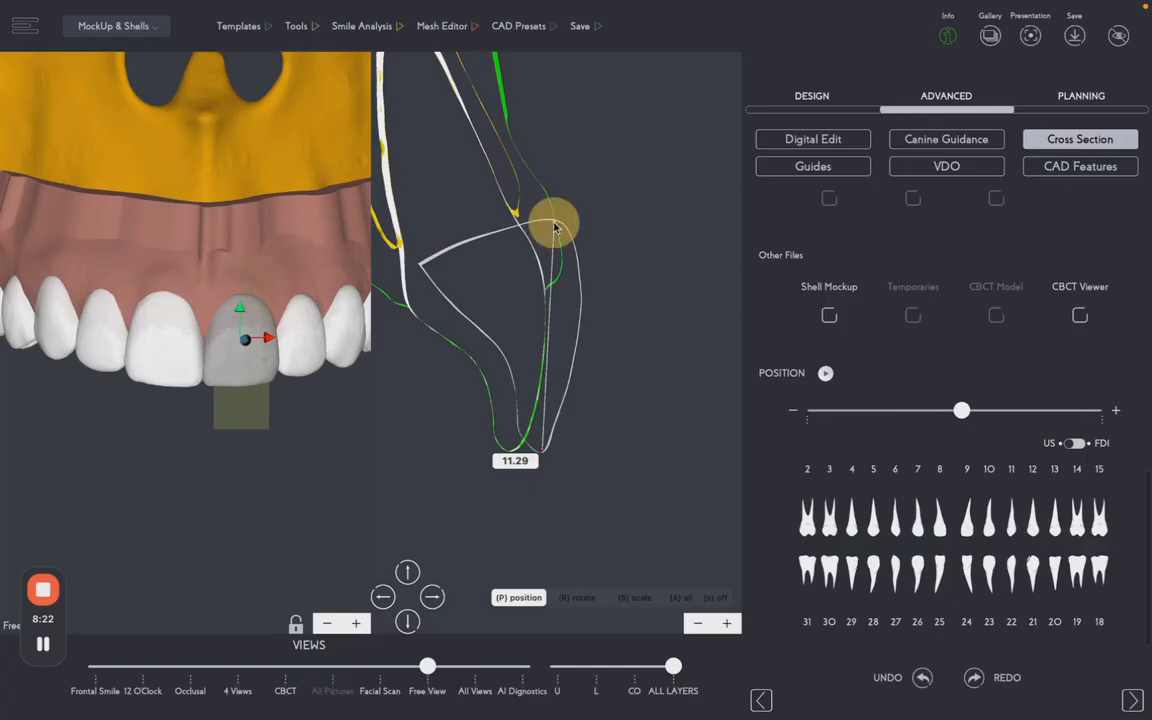
left_click(553, 288)
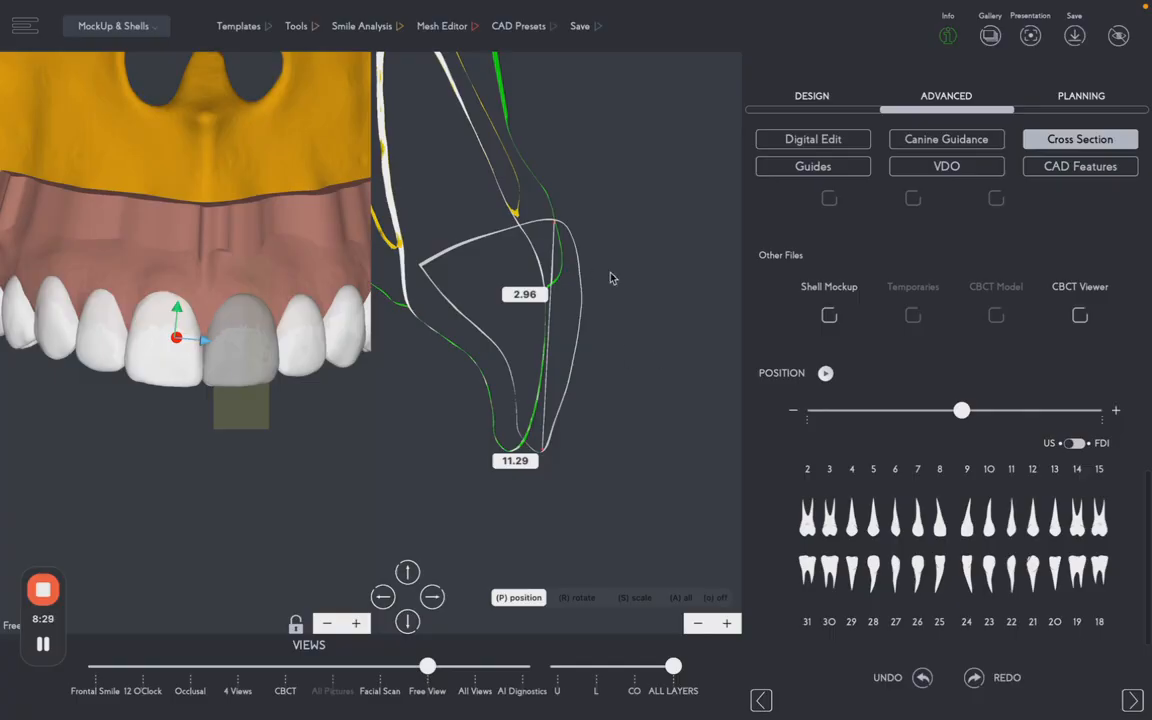
left_click(516, 225)
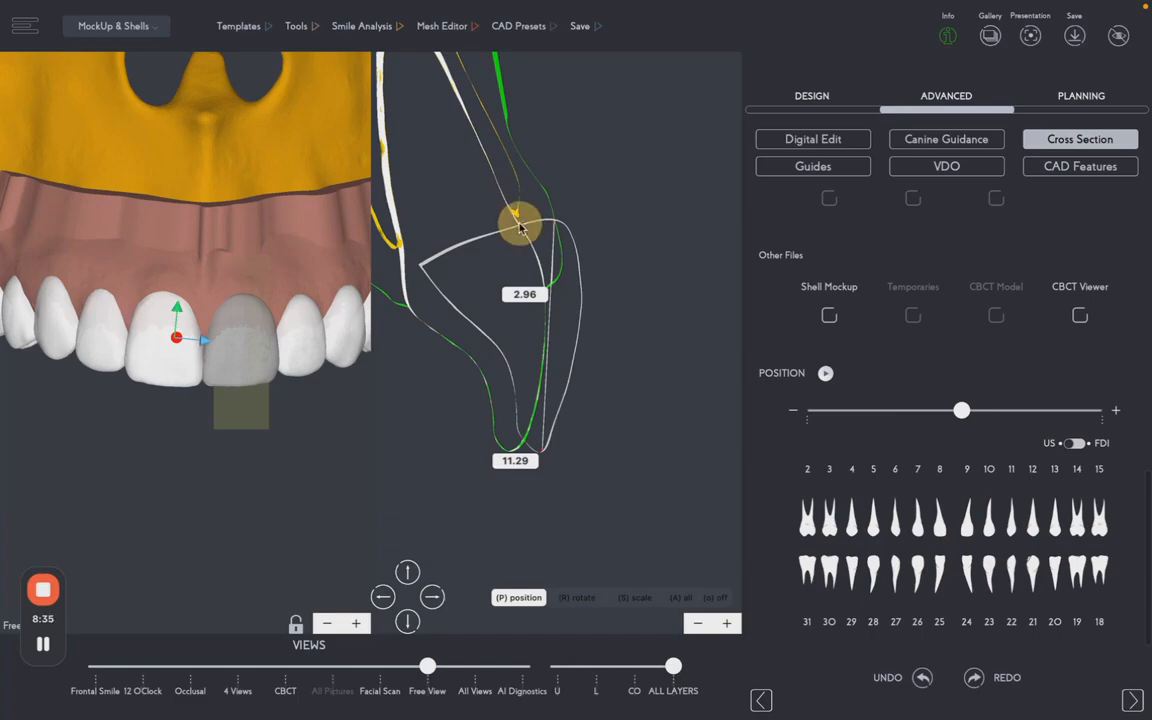
left_click(500, 176)
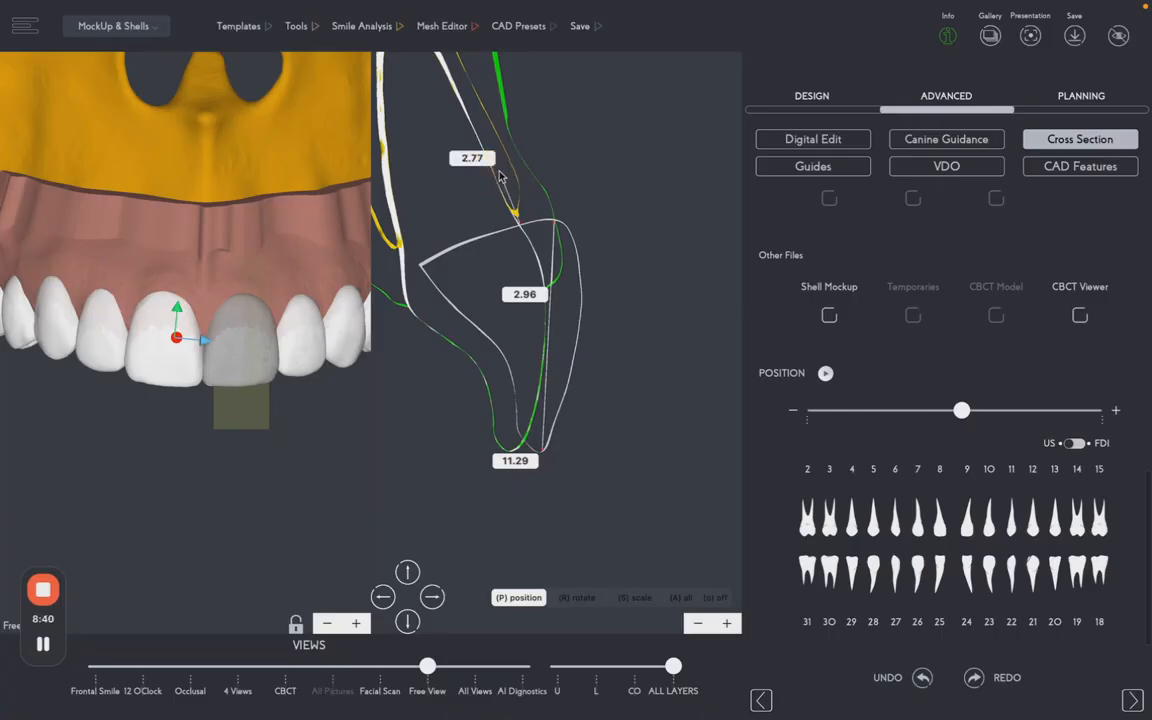
left_click(500, 175)
left_click(500, 175)
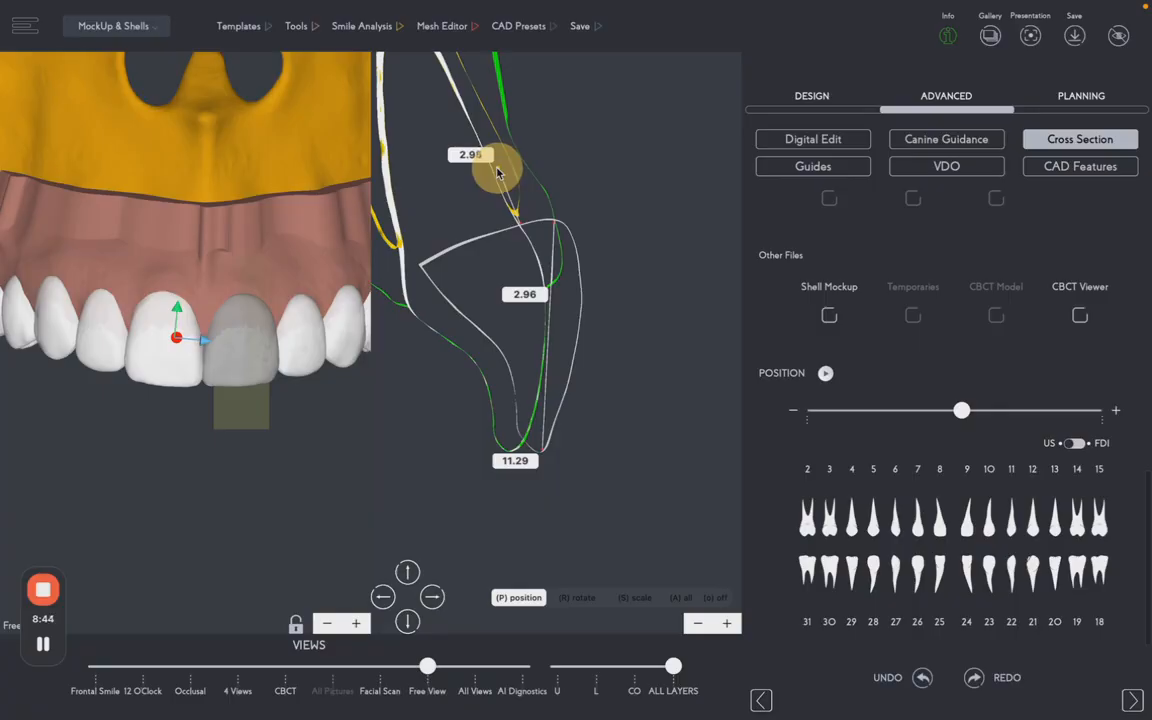
left_click_drag(498, 173, 497, 171)
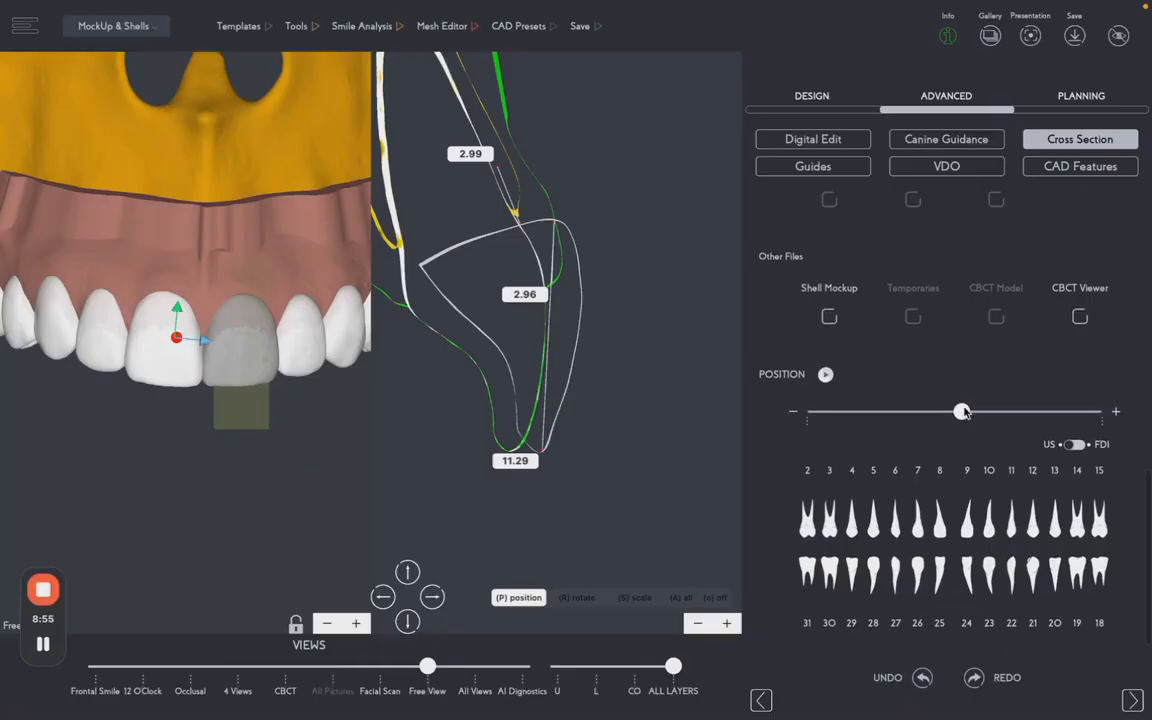
Move the cross-section to tooth 10 and shift its design slightly inward.
left_click_drag(962, 411, 976, 411)
left_click(310, 345)
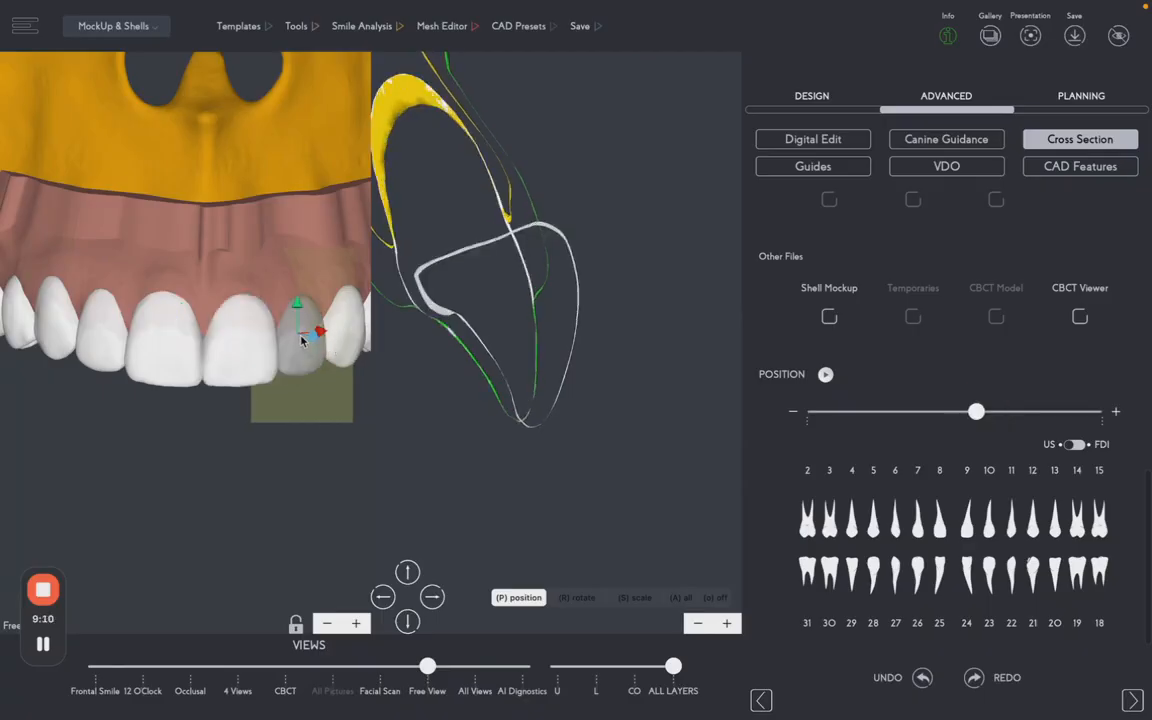
left_click_drag(305, 340, 306, 342)
left_click(312, 341)
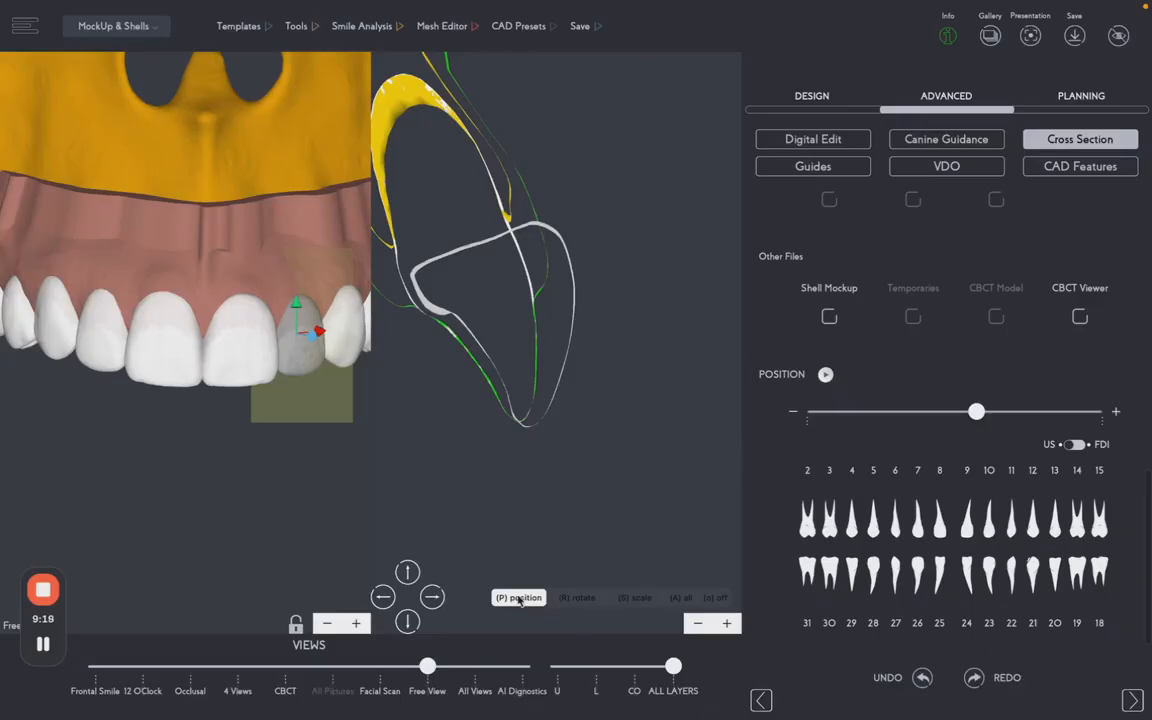
Turn the transform handles off, return to position mode, and nudge the tooth 10 design slightly further inward.
left_click(716, 597)
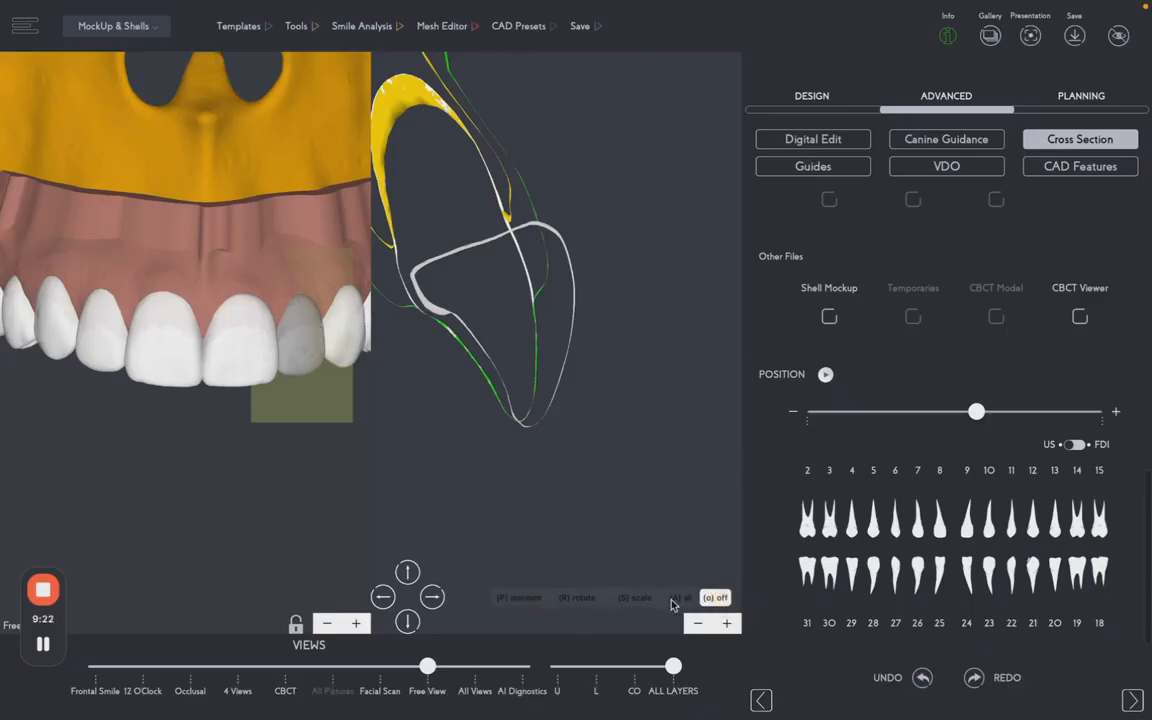
left_click(521, 600)
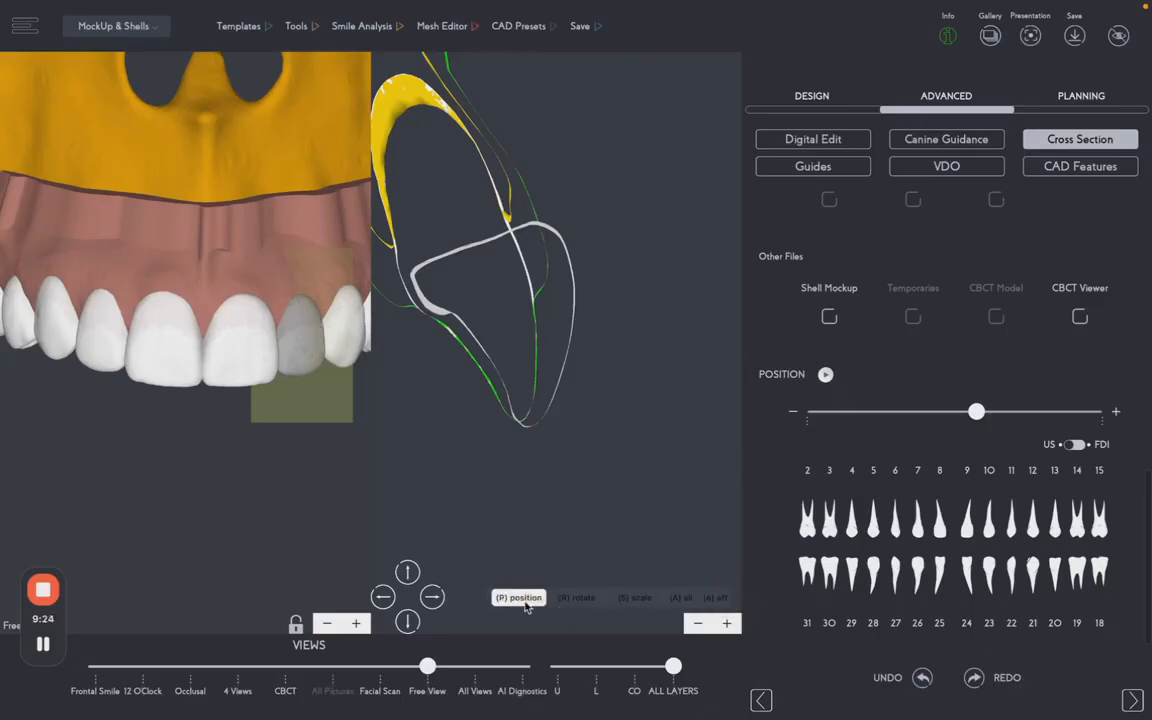
left_click(309, 347)
left_click(309, 347)
mouse_move(318, 334)
left_mouse_down()
mouse_move(315, 355)
mouse_move(318, 335)
mouse_move(307, 337)
left_mouse_up()
left_click(313, 340)
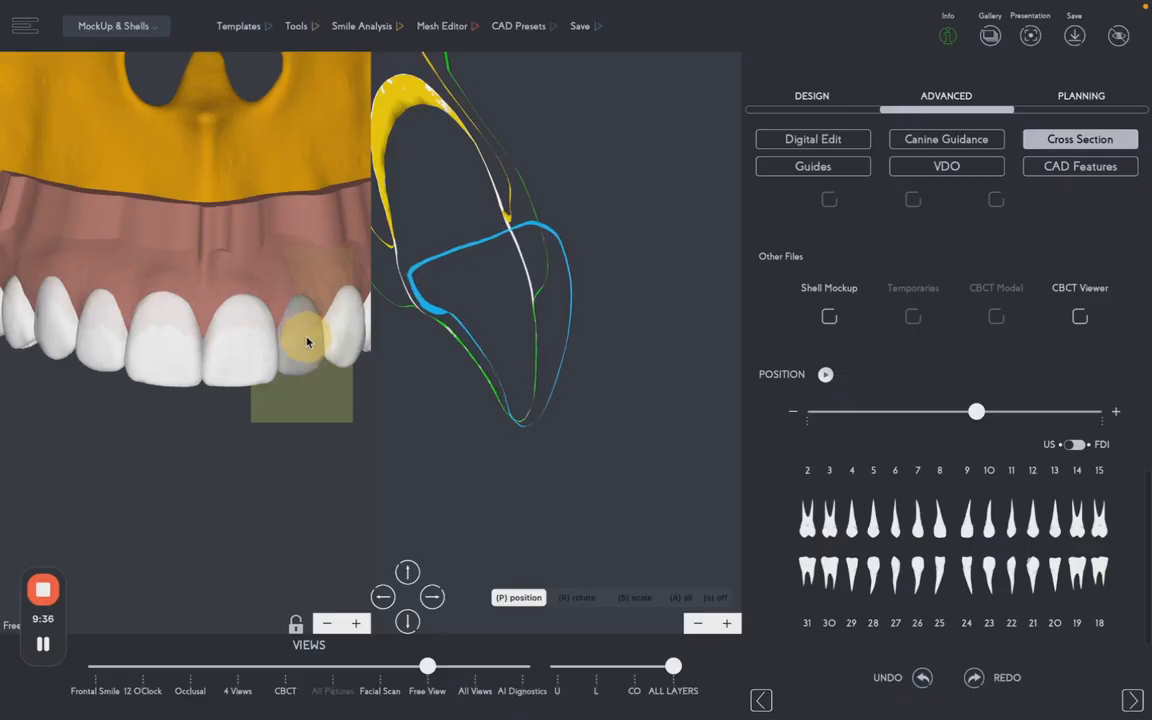
Rotate the tooth 10 design slightly and deselect it.
key("r")
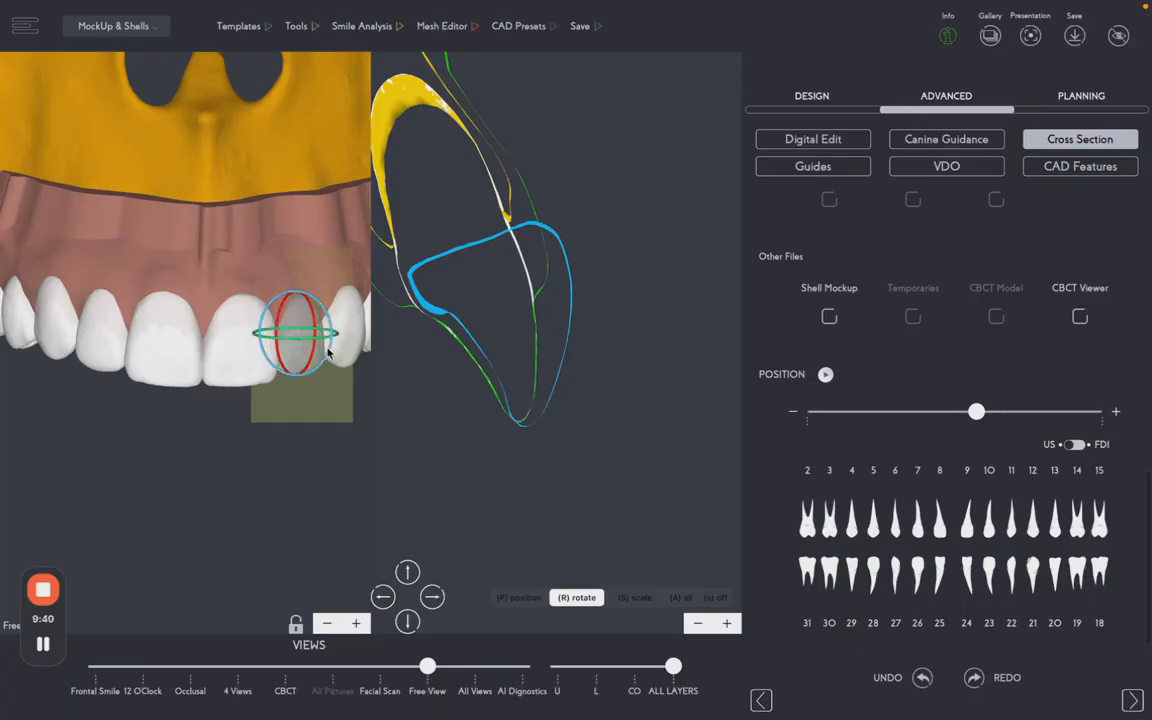
left_click_drag(330, 352, 313, 380)
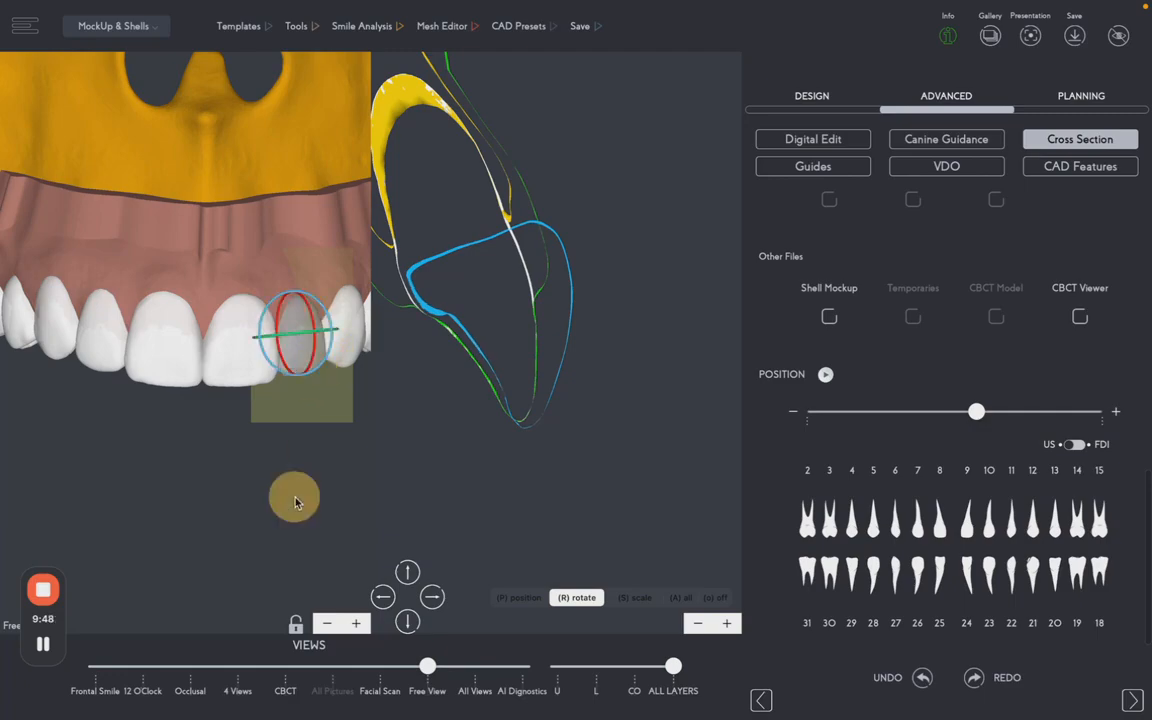
left_click(295, 502)
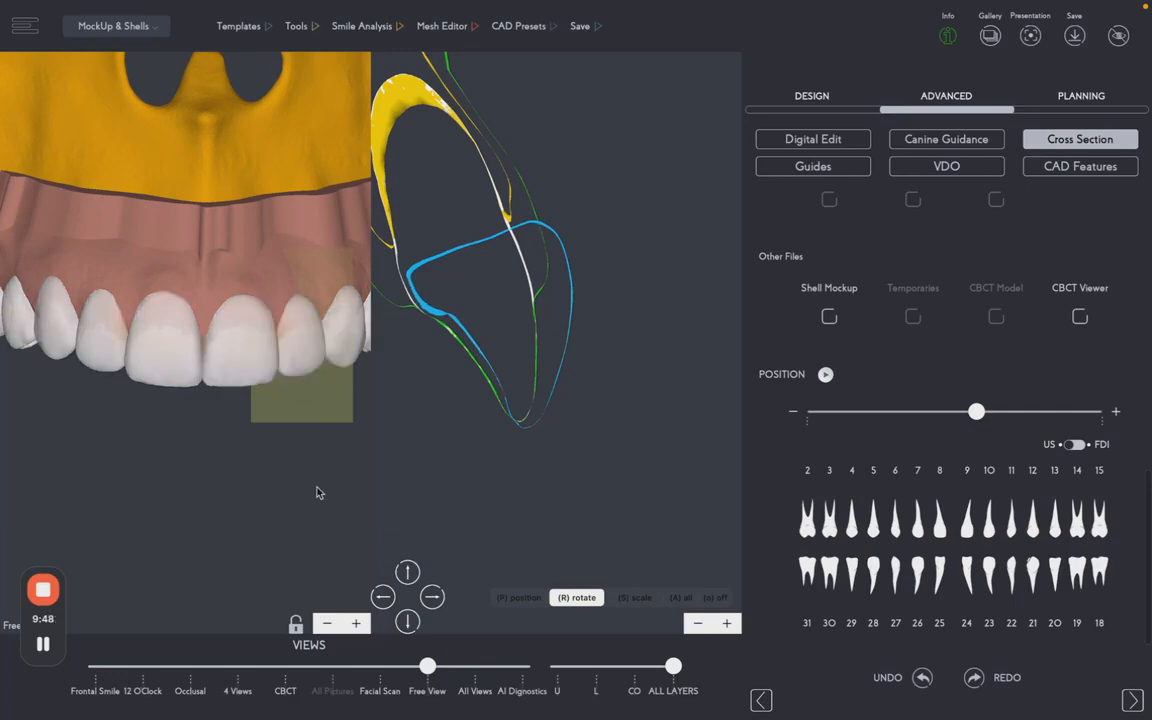
Move the cross-section to tooth 7 and switch the transform mode back to position.
left_click(146, 354)
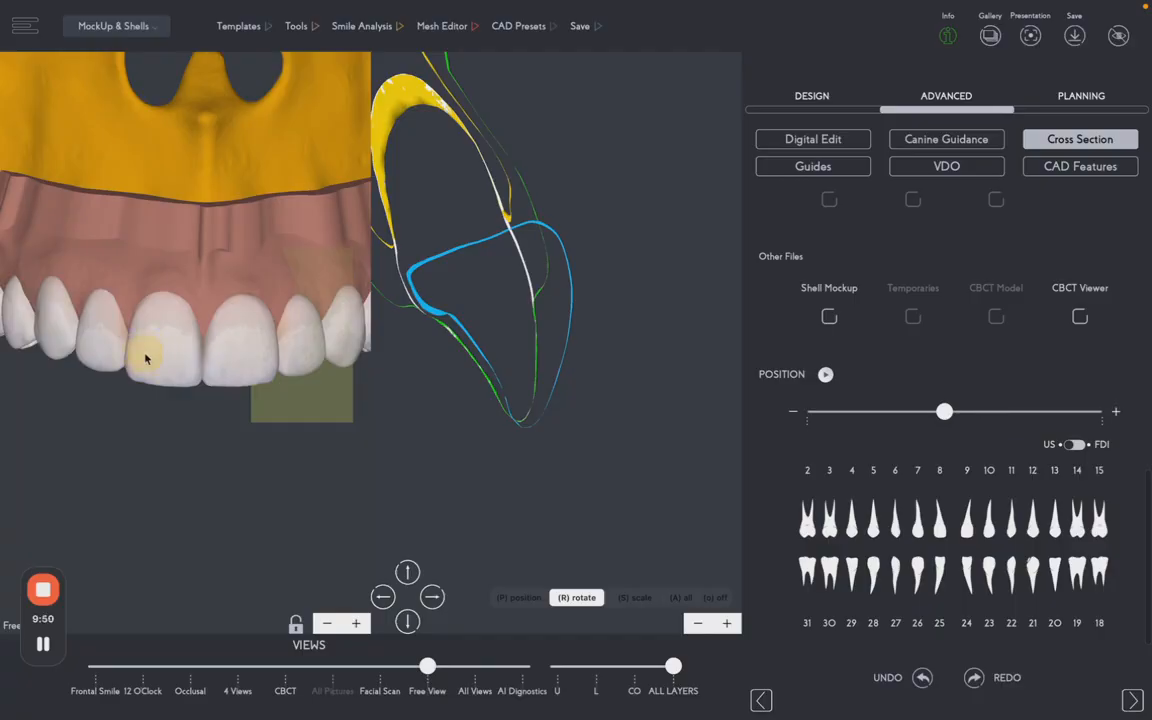
left_click(99, 330)
left_click(519, 598)
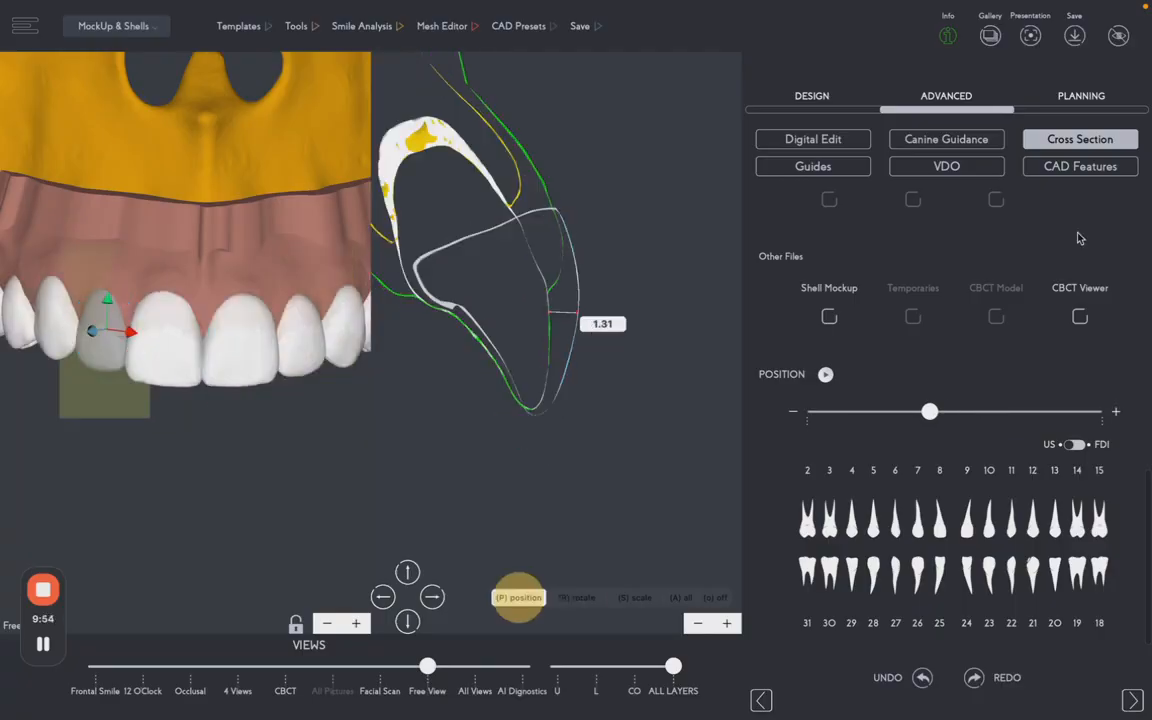
Return to the design tools, then switch the workflow to 3D design and back to MockUp & Shells.
left_click(811, 95)
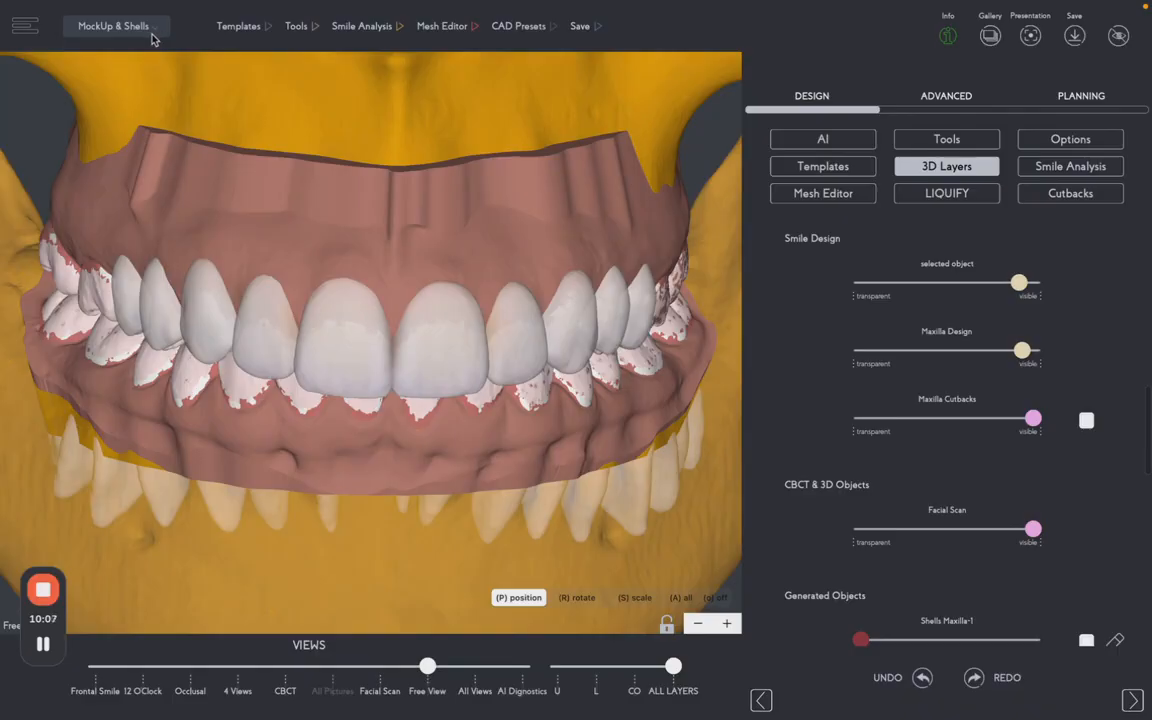
left_click(112, 27)
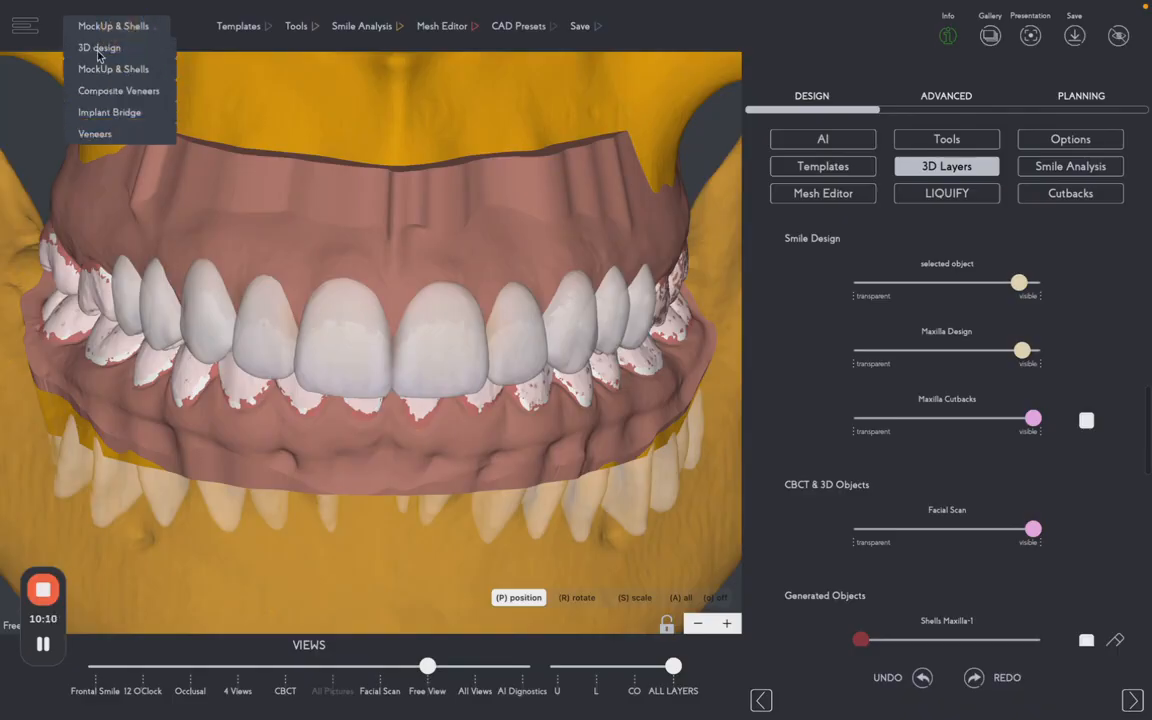
left_click(99, 48)
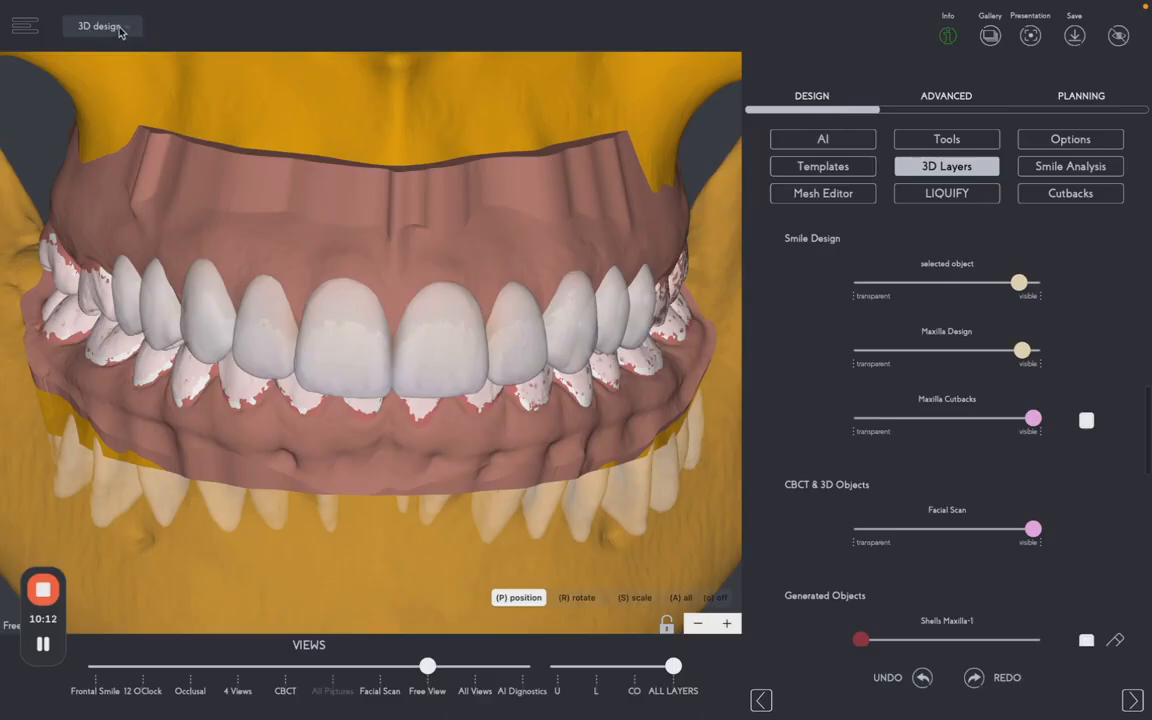
left_click(118, 30)
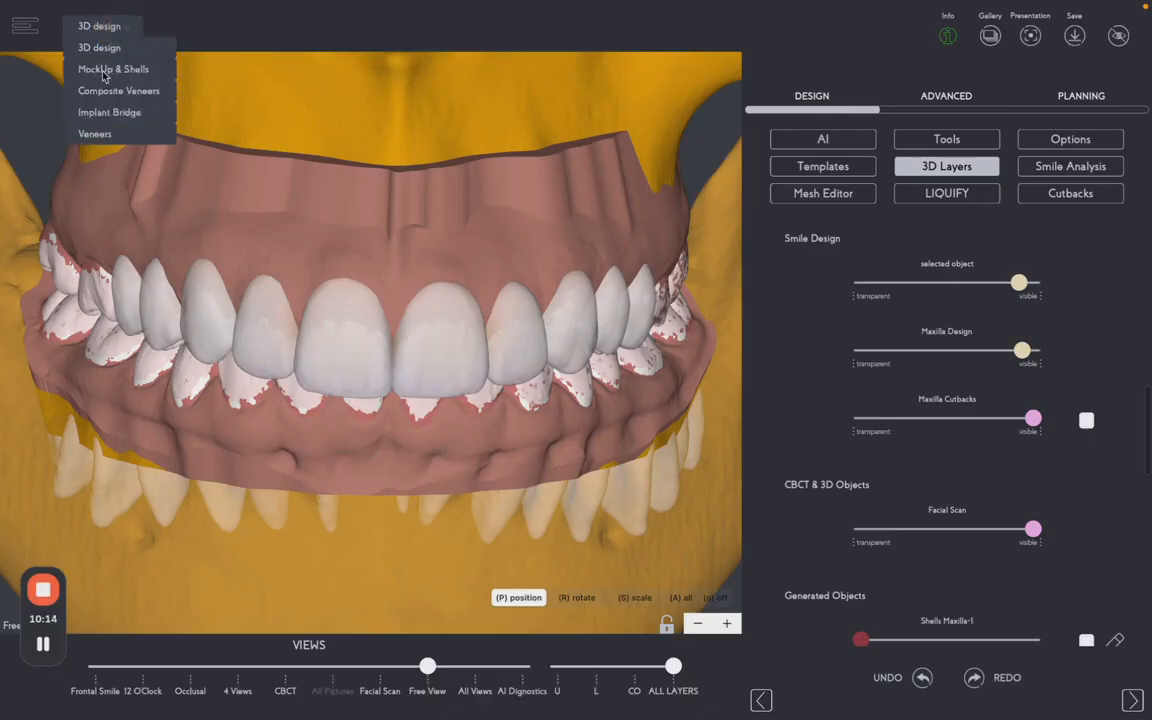
left_click(113, 70)
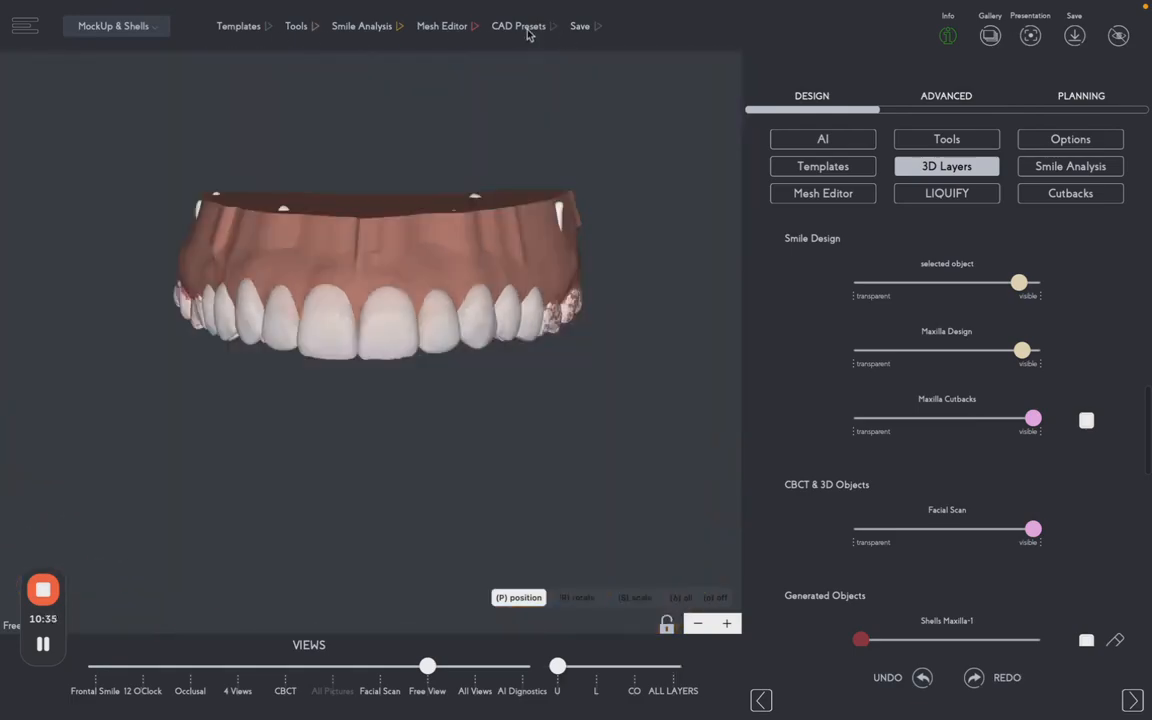
Open the CAD Presets and inspect the upper arch from the occlusal side.
left_click(518, 28)
left_click_drag(388, 398, 395, 183)
scroll(396, 184, "up", 3)
right_click_drag(388, 75, 398, 212)
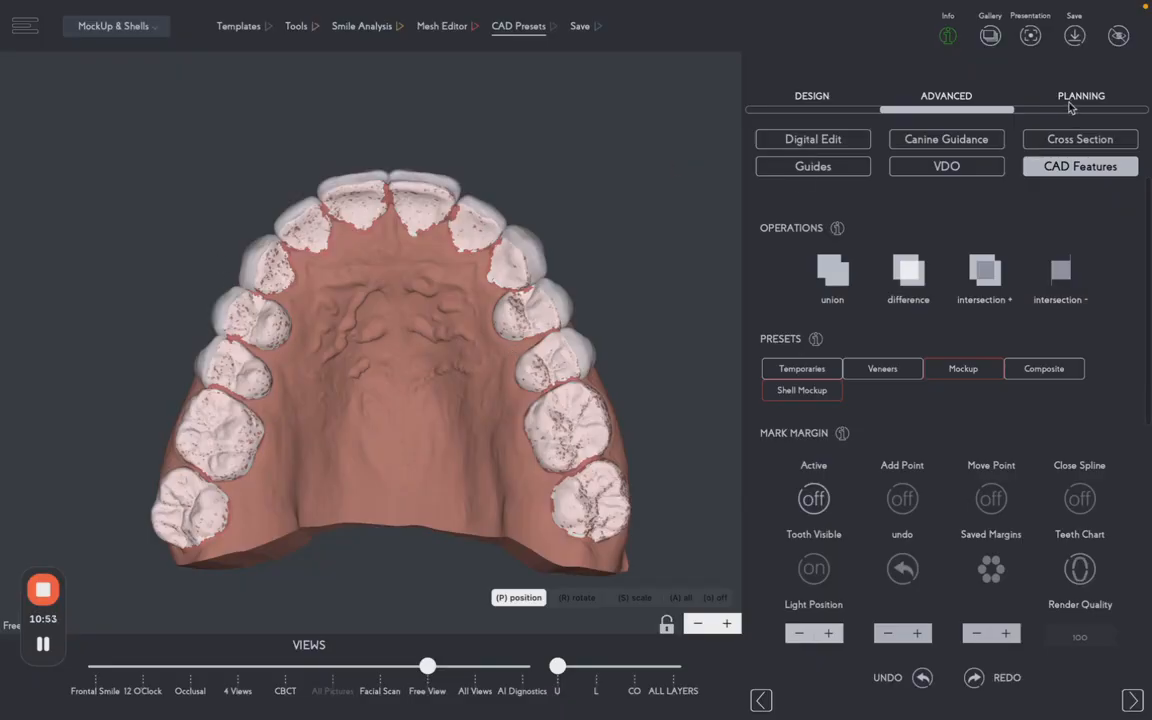
Open the Mesh Editor design tools and set the incisal adjustment waxup to All teeth.
left_click(812, 95)
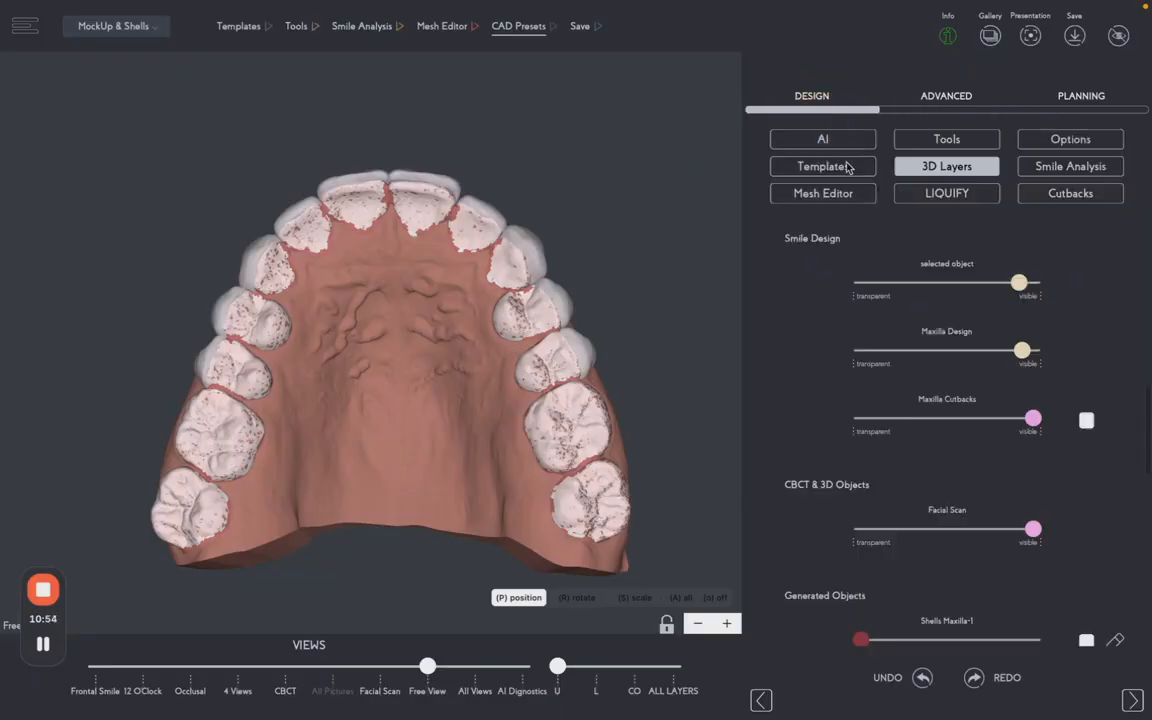
left_click(857, 198)
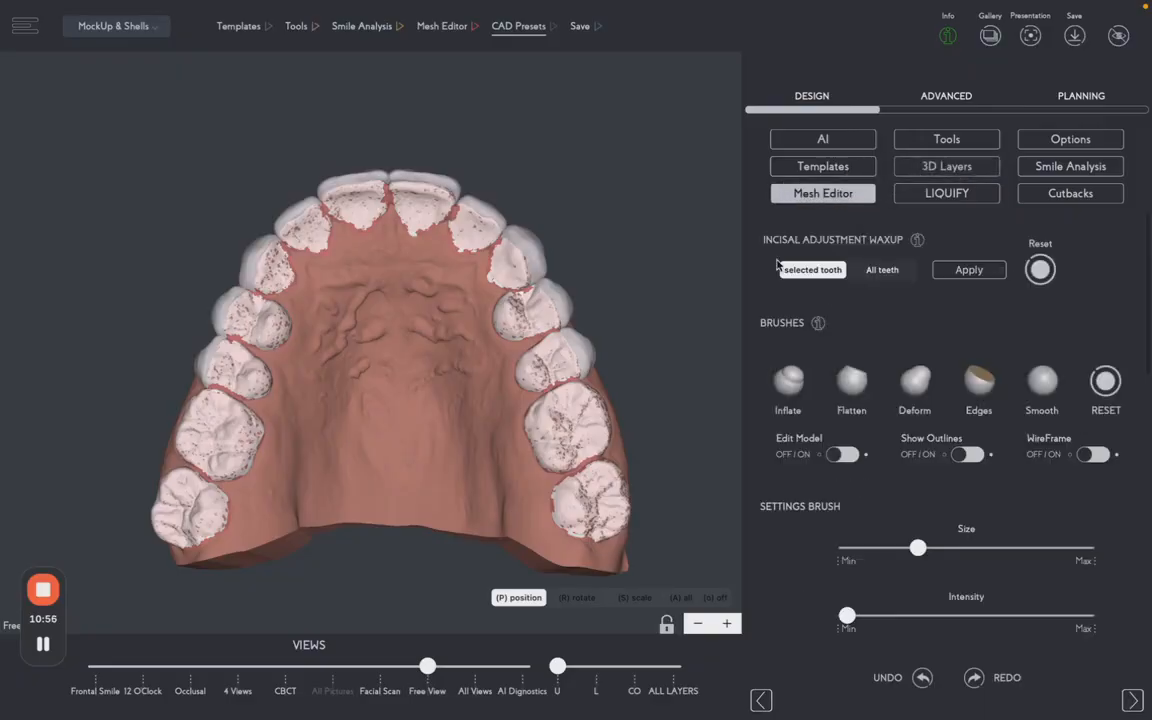
left_click(884, 271)
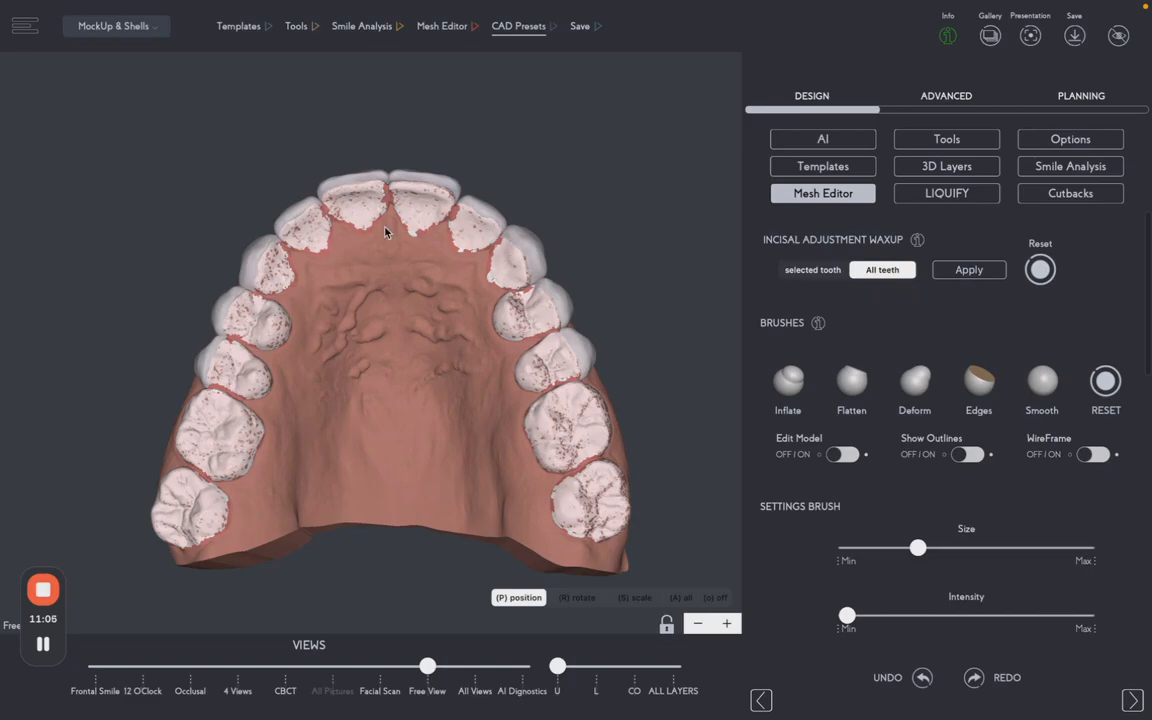
Generate a one-piece shell mockup of the upper arch from the CAD presets, using the closed mesh model condition.
mouse_move(612, 247)
left_mouse_down()
mouse_move(614, 271)
mouse_move(658, 269)
left_mouse_up()
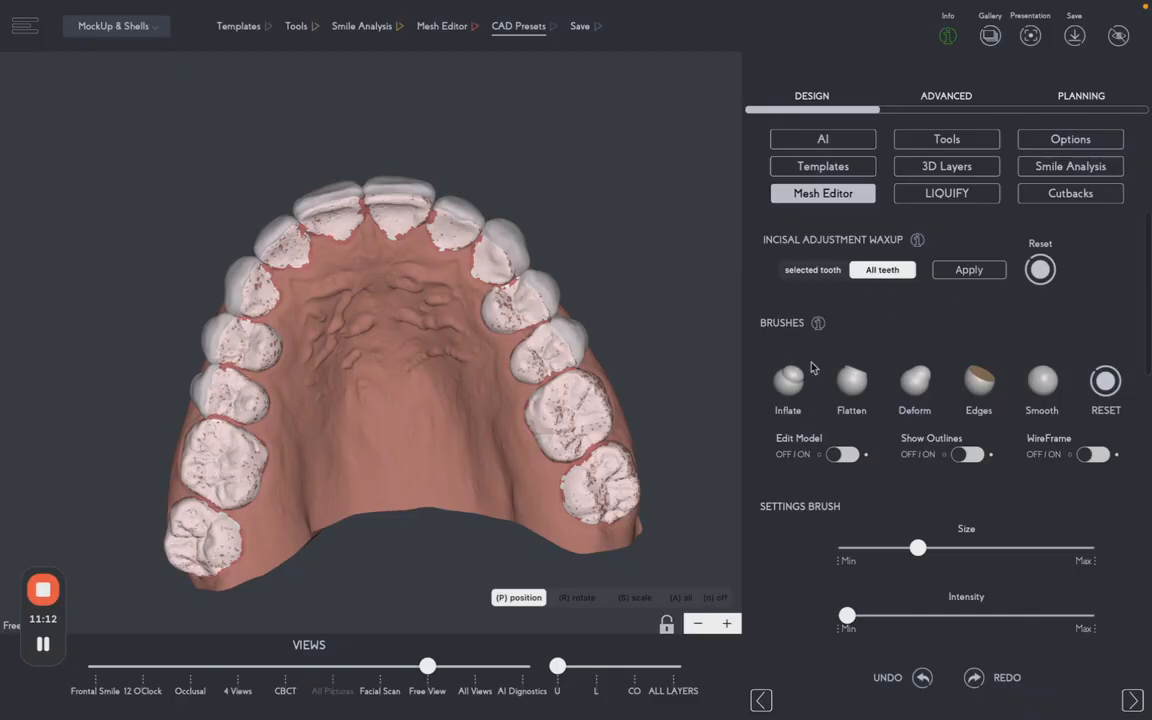
left_click_drag(560, 157, 481, 380)
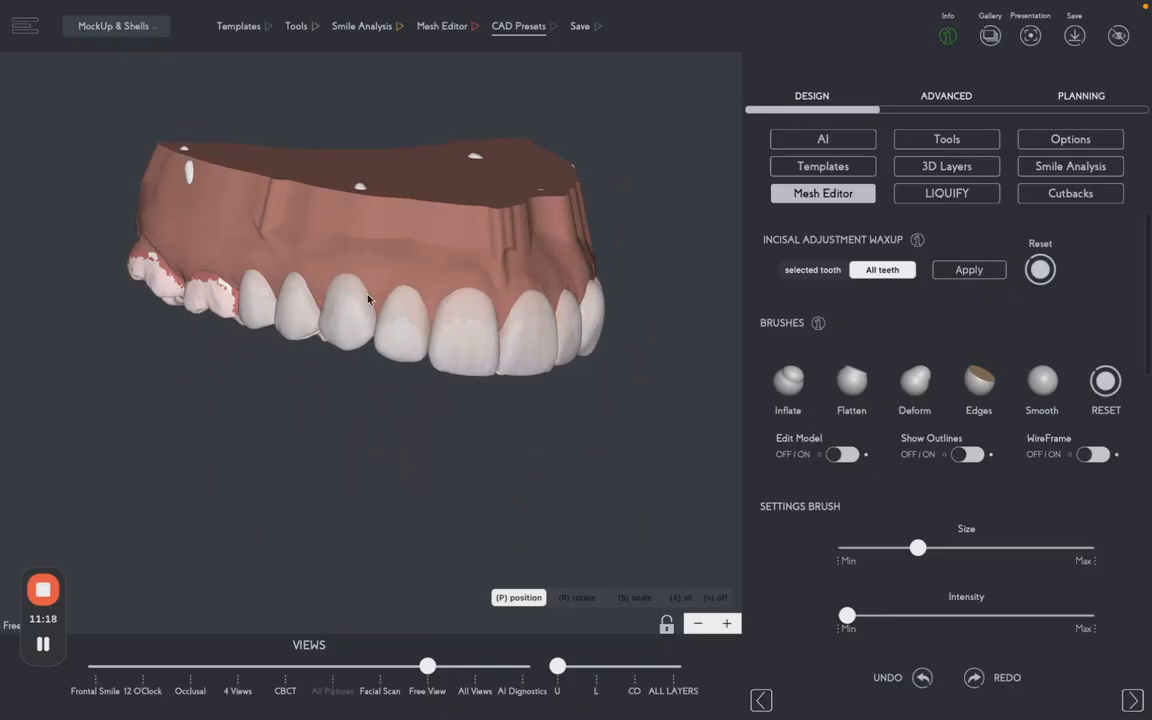
left_click_drag(528, 388, 479, 388)
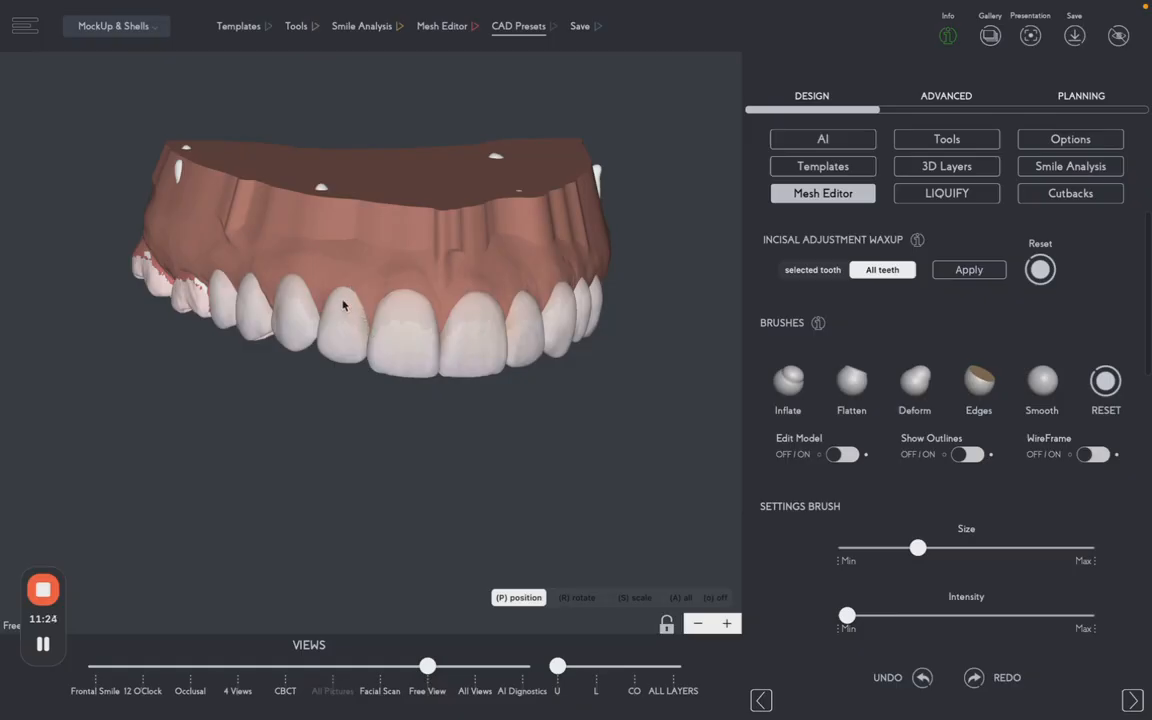
mouse_move(510, 403)
left_mouse_down()
mouse_move(452, 424)
mouse_move(443, 486)
mouse_move(509, 418)
left_mouse_up()
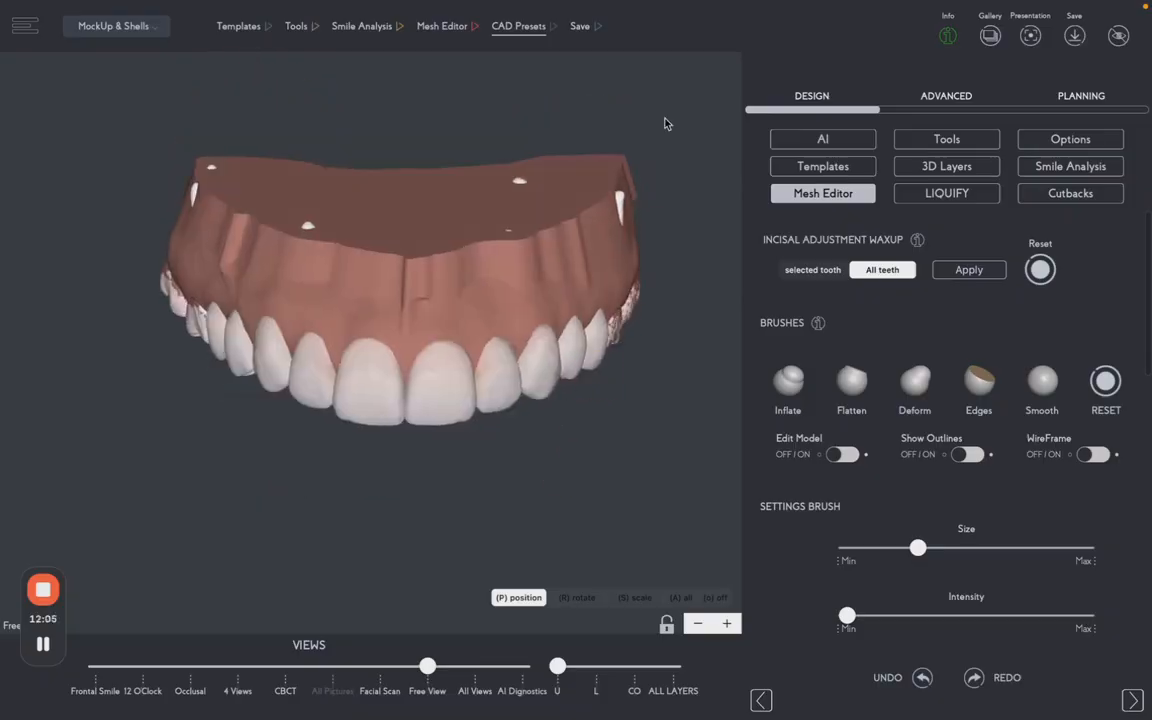
left_click(510, 30)
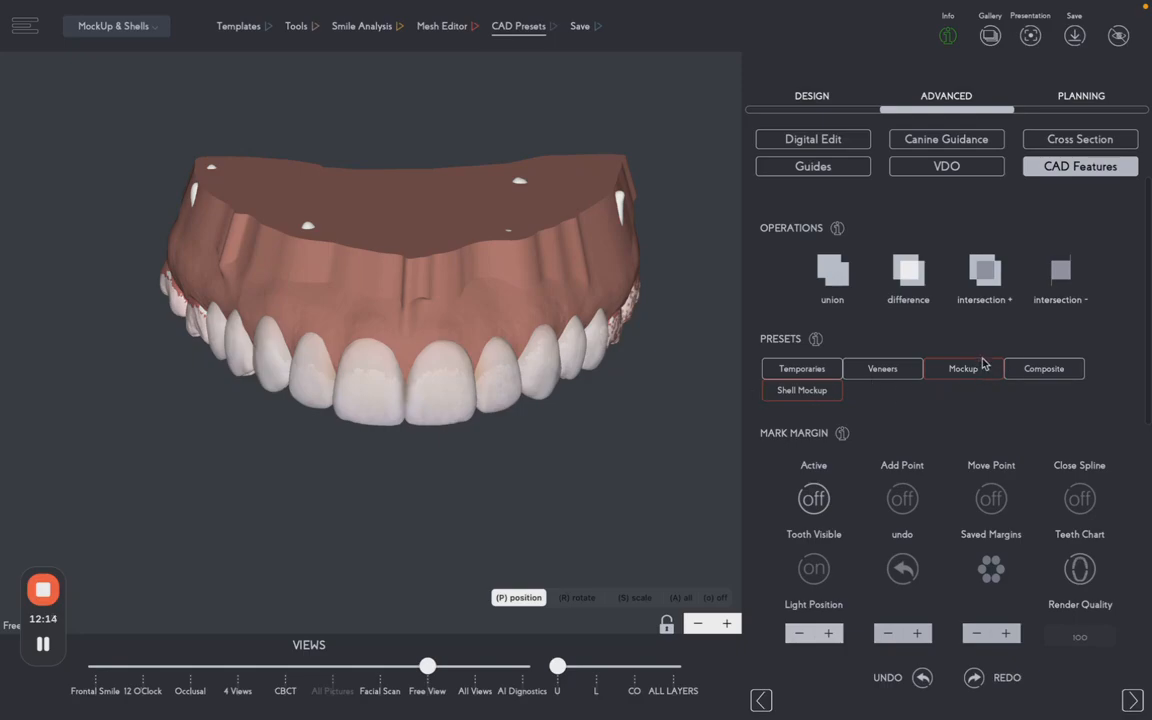
left_click(800, 394)
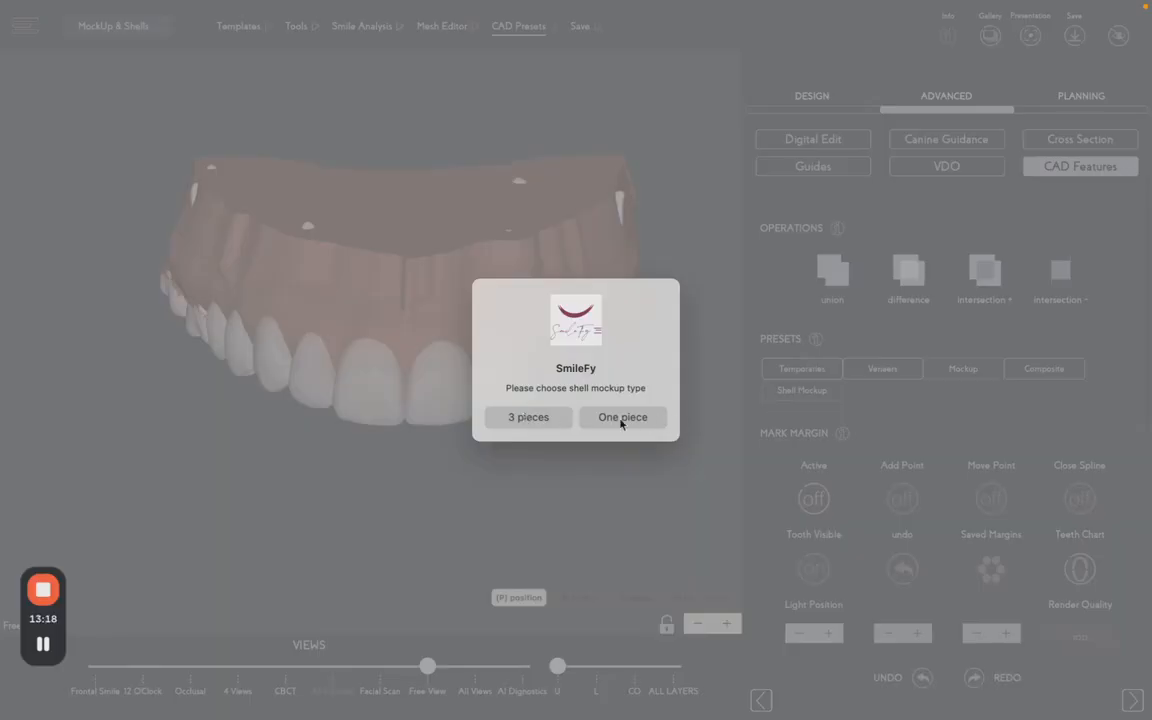
left_click(618, 418)
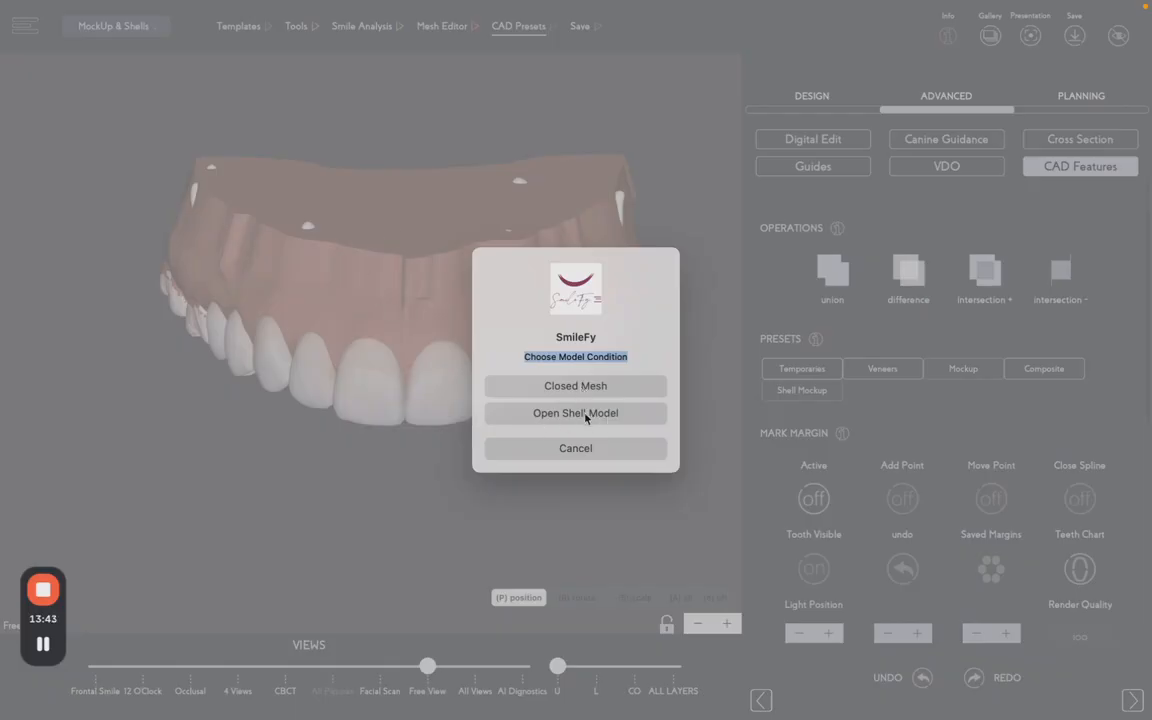
left_click(568, 386)
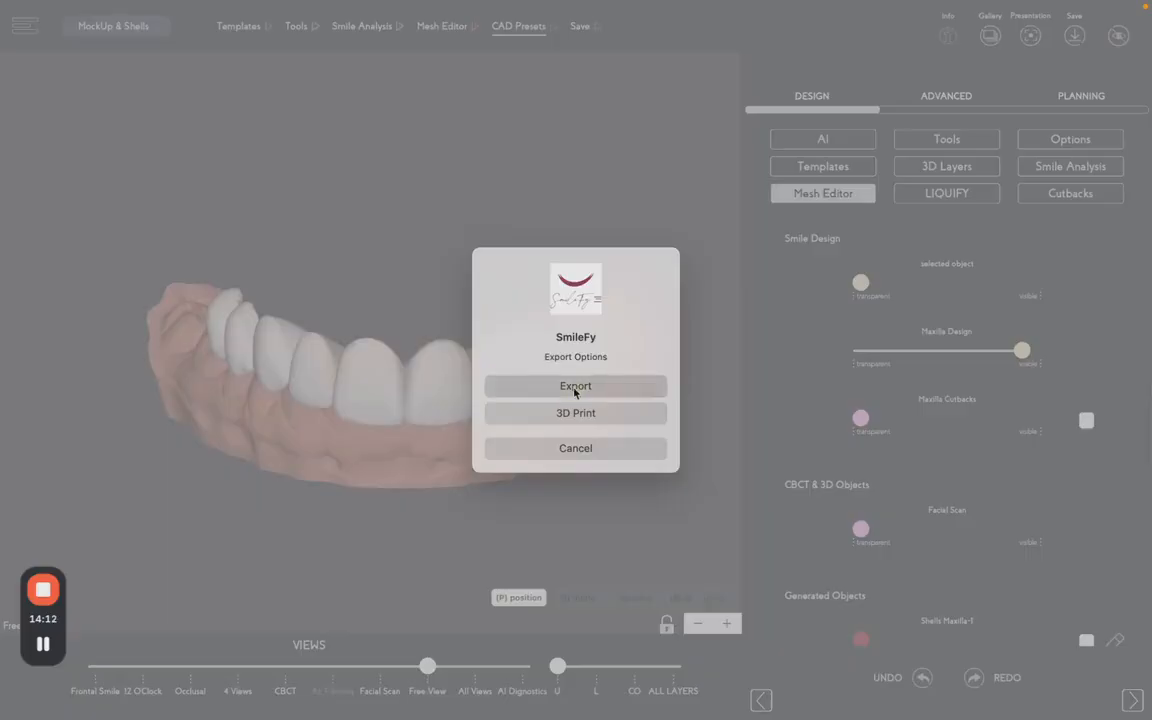
Export the shell mockup files to the Desktop, naming them with the patient's first name followed by "Shells".
left_click(573, 391)
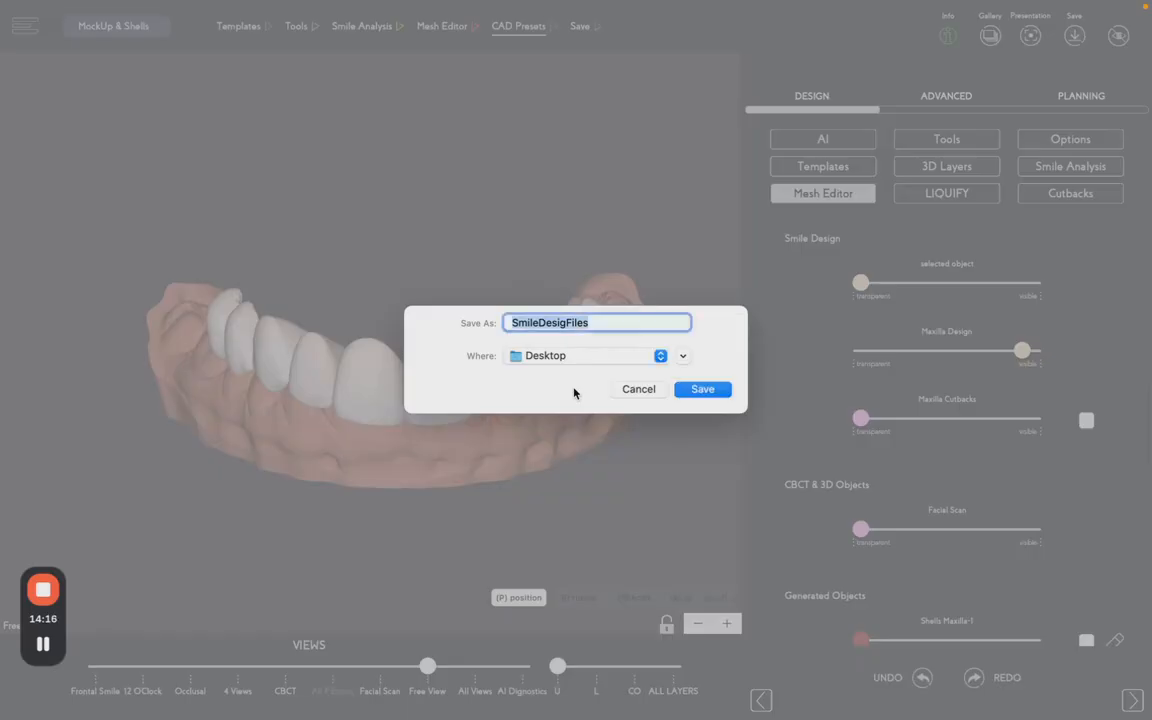
type("Caro")
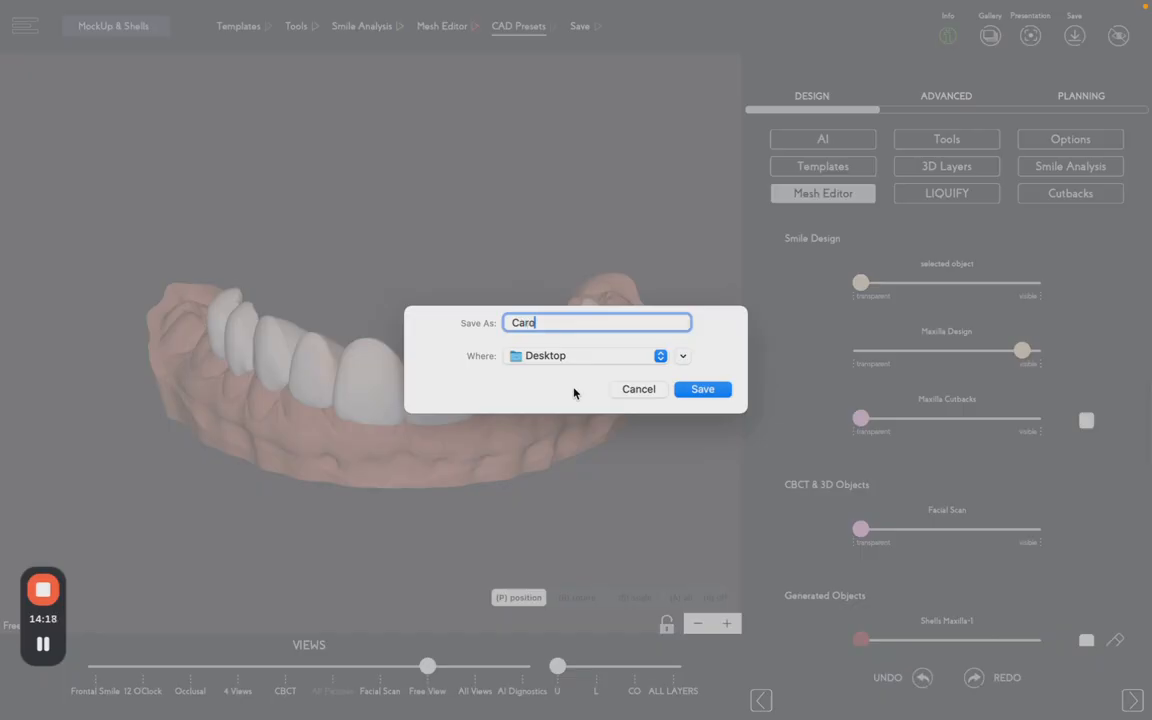
type("lina Shells")
left_click(693, 389)
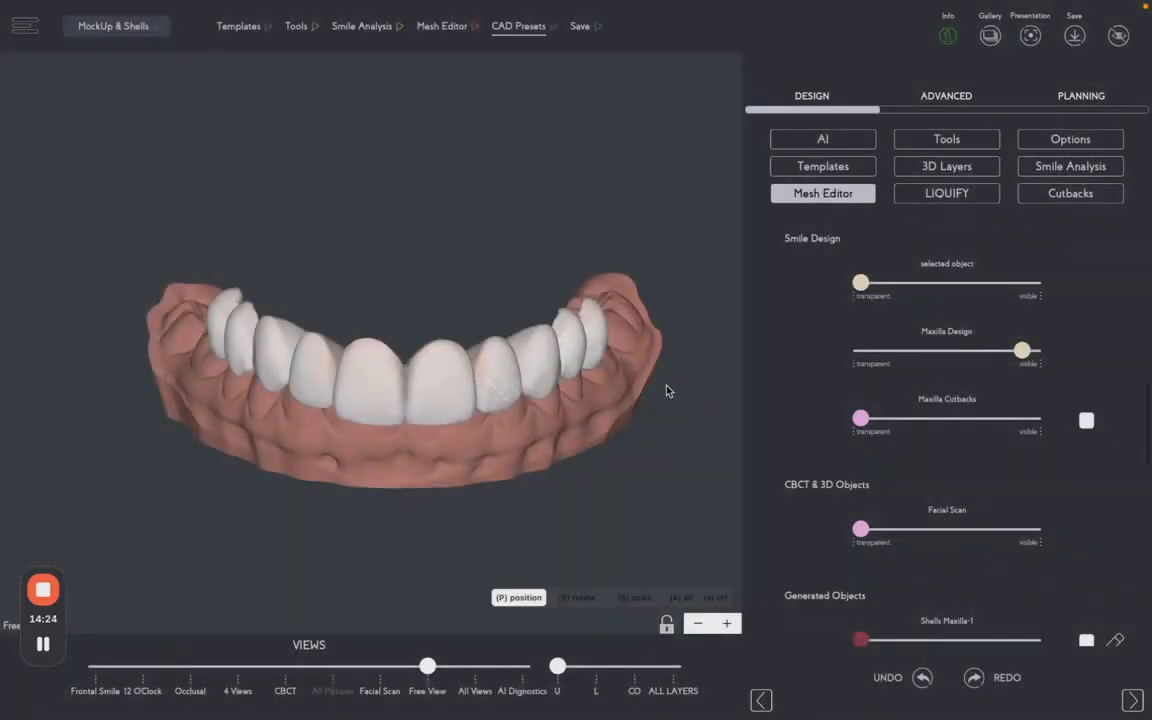
Make the Maxilla Design and Mandible Optimized layers fully transparent to isolate the generated shells.
scroll(905, 483, "down", 3)
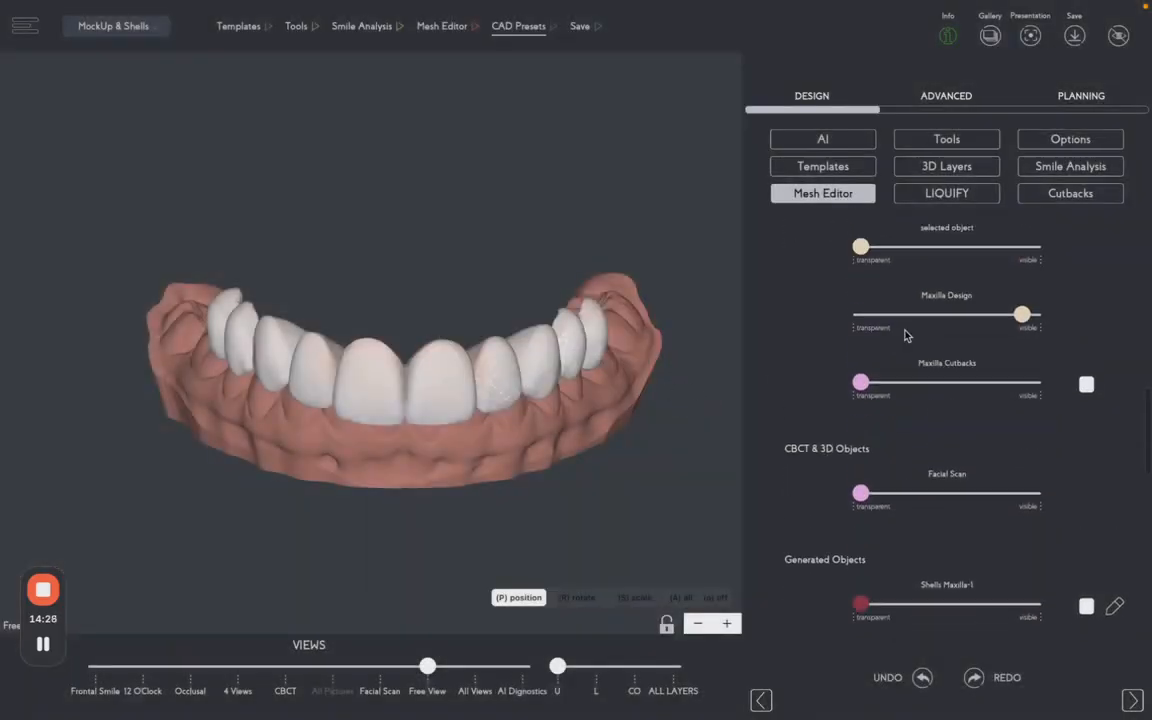
scroll(905, 483, "up", 2)
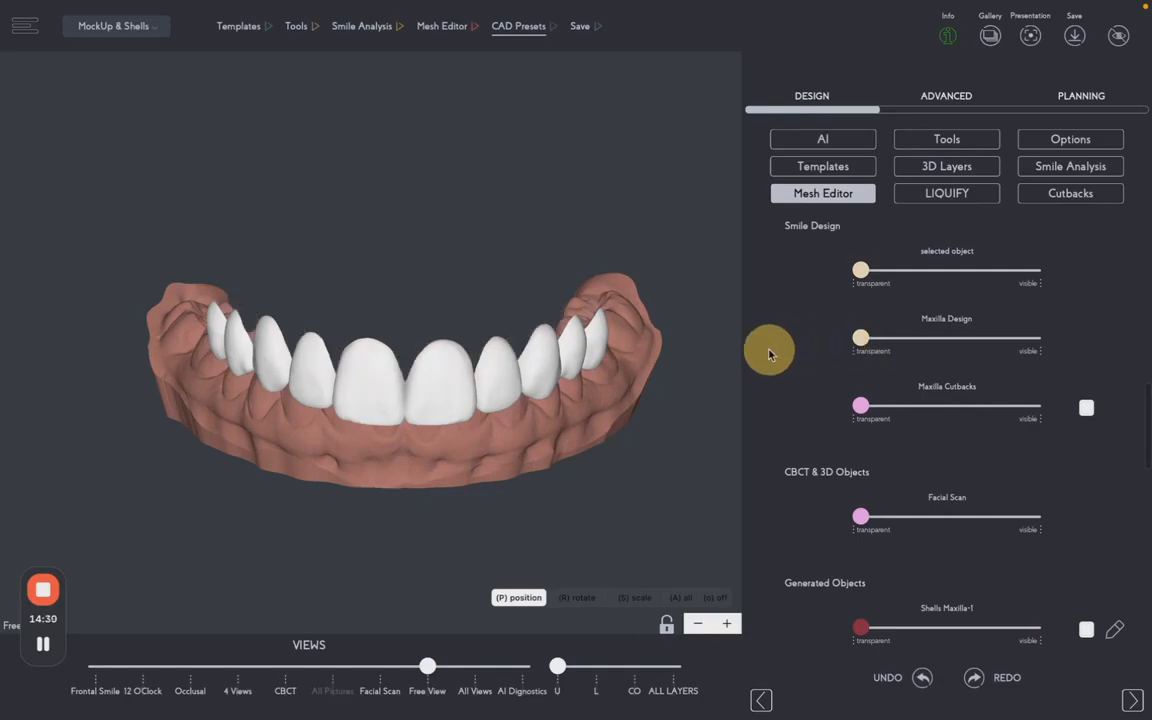
left_click(607, 499)
left_click_drag(607, 499, 681, 476)
scroll(868, 430, "up", 1)
scroll(868, 430, "up", 6)
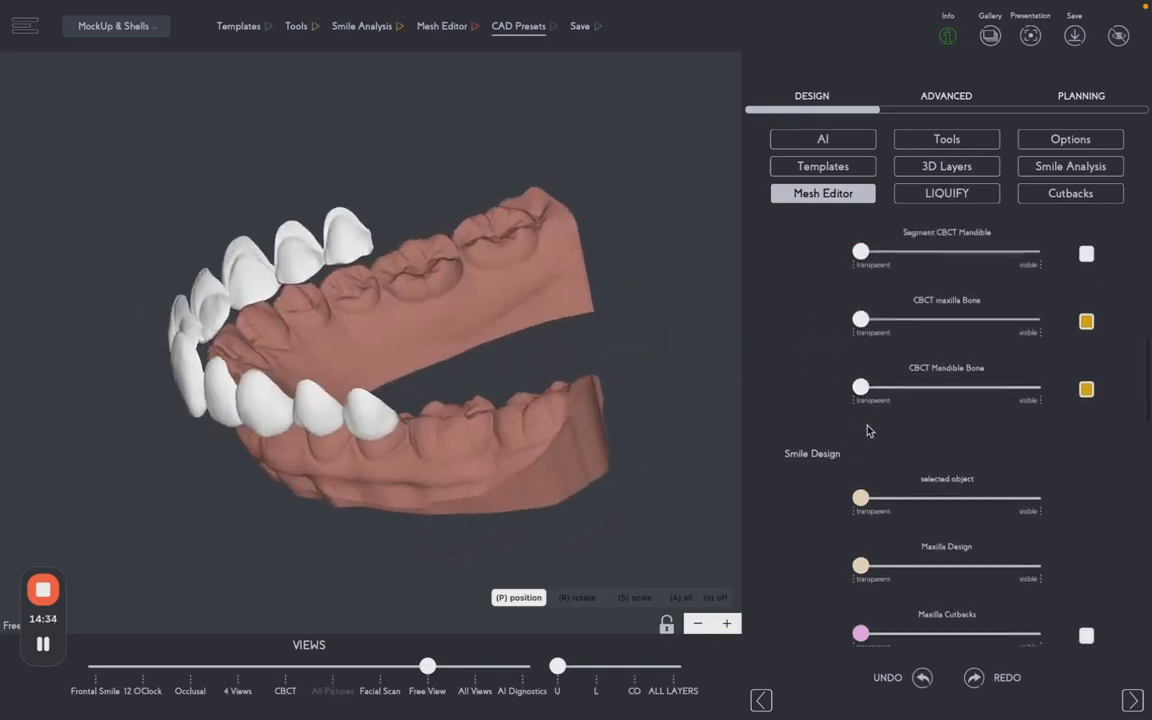
scroll(868, 430, "up", 4)
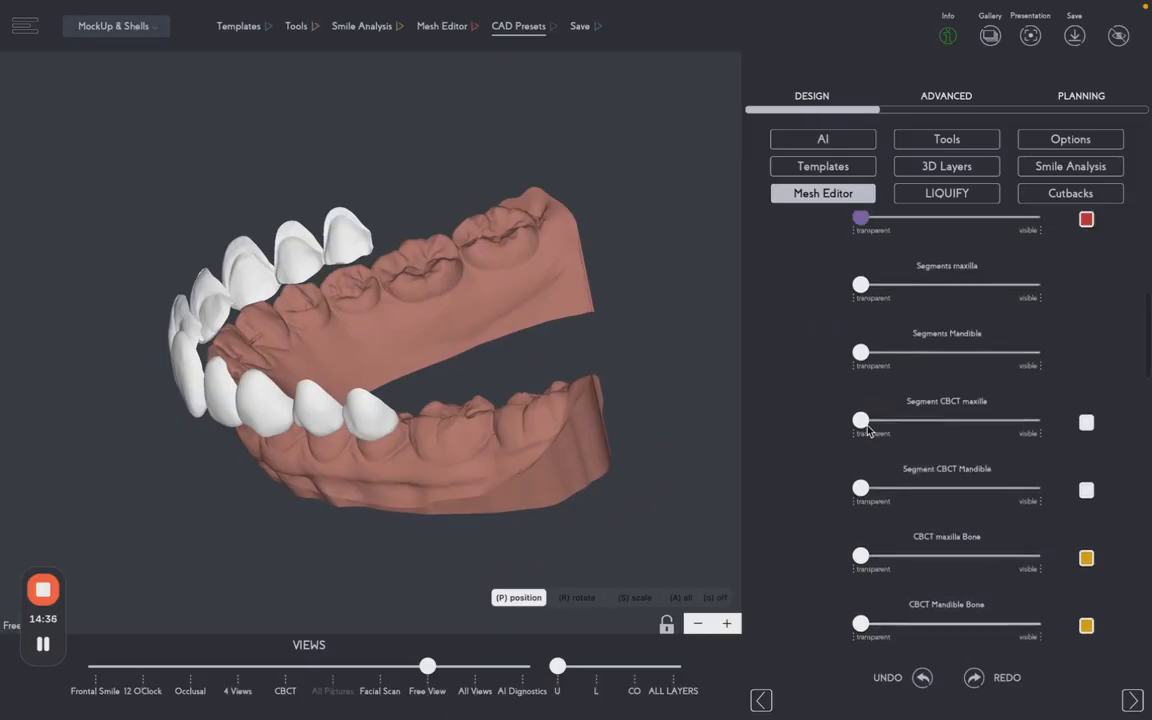
left_click_drag(1034, 296, 530, 405)
Examine the isolated shells up close from the inner and facial sides, including the contacts between adjacent teeth.
scroll(316, 302, "up", 5)
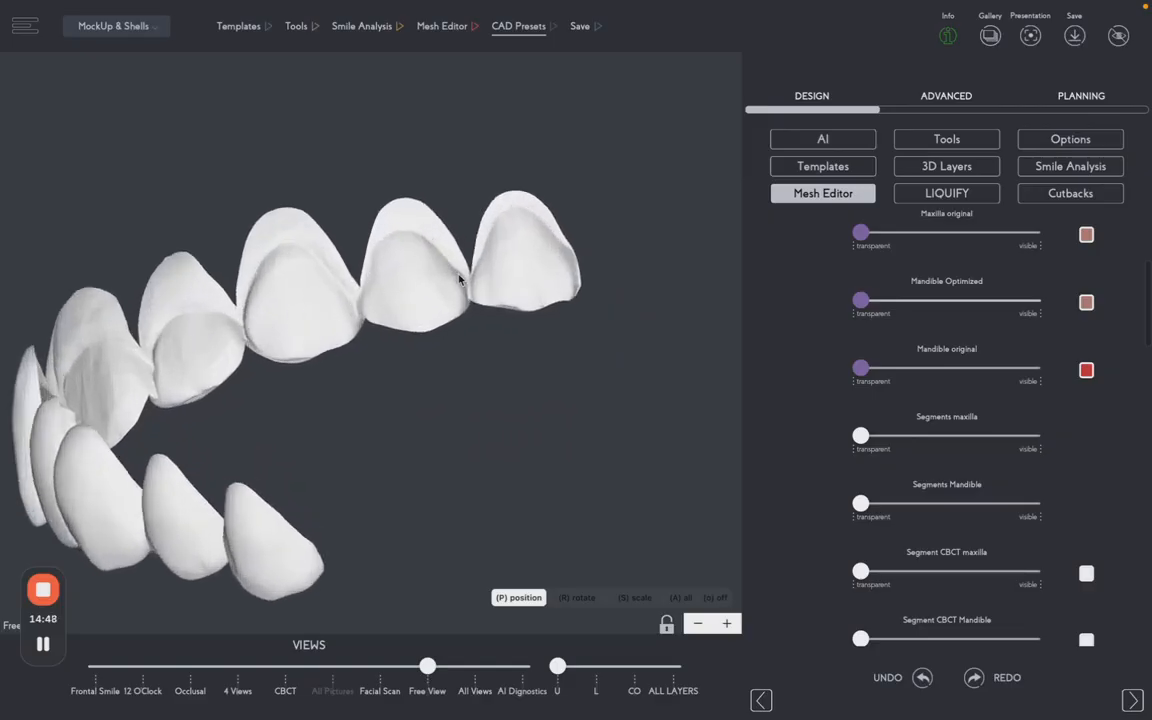
left_click_drag(321, 375, 437, 463)
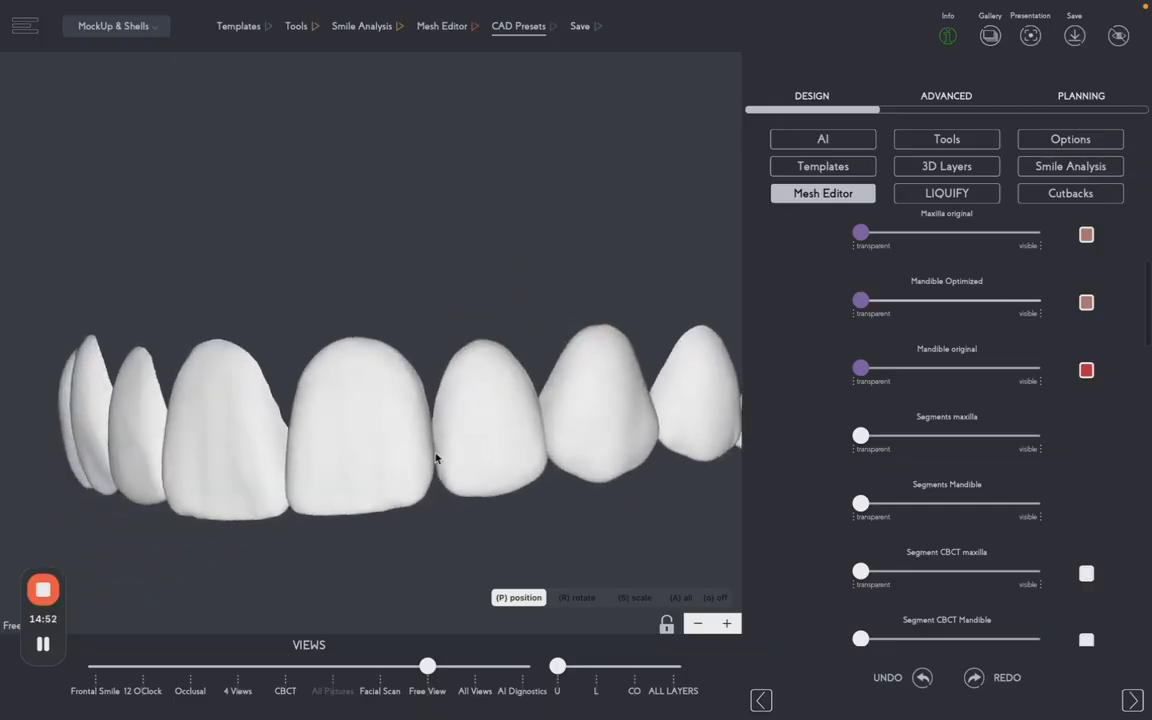
left_click_drag(470, 319, 566, 323)
scroll(566, 323, "down", 4)
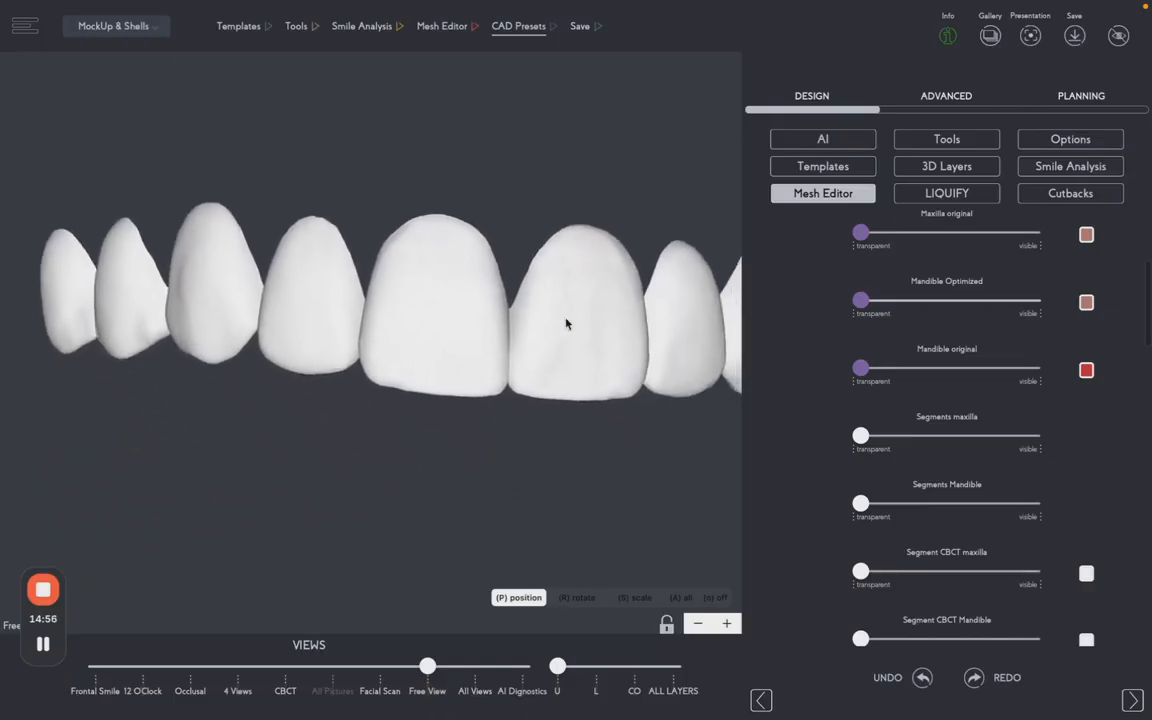
scroll(566, 323, "down", 5)
left_click_drag(445, 402, 489, 412)
left_click_drag(381, 447, 405, 468)
left_click(716, 362)
left_click_drag(717, 361, 724, 363)
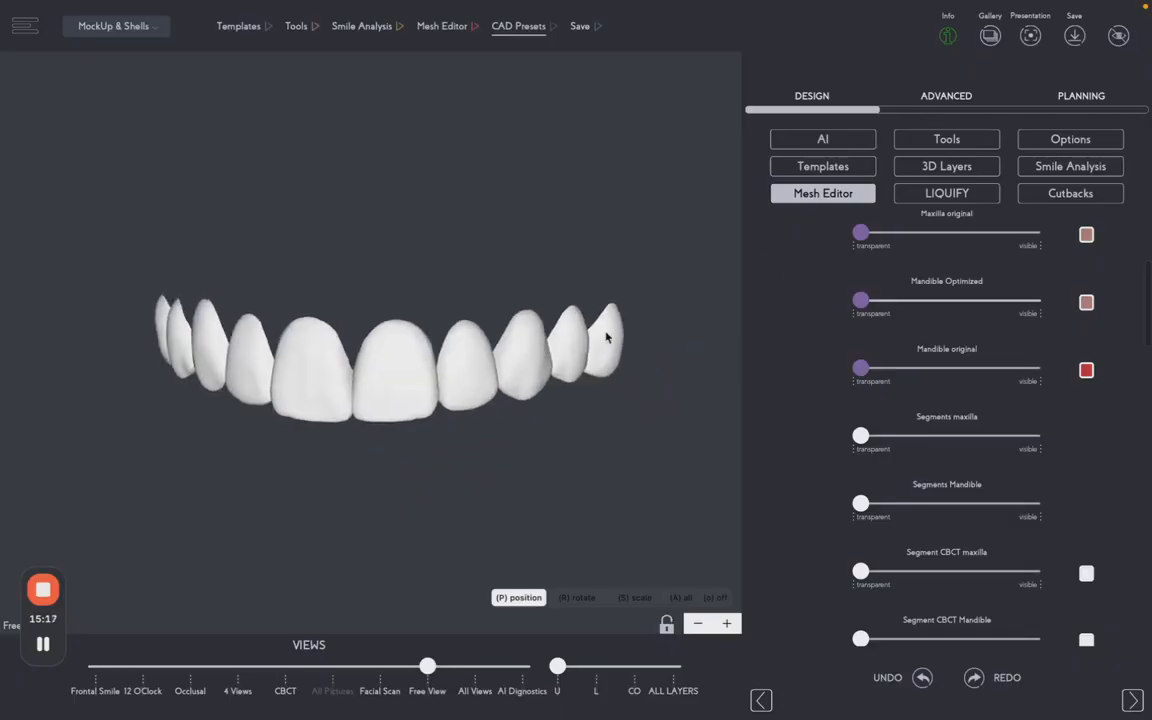
Turn on Group in the design options and bring up the rotation and size controls in the design tools.
left_click(1074, 137)
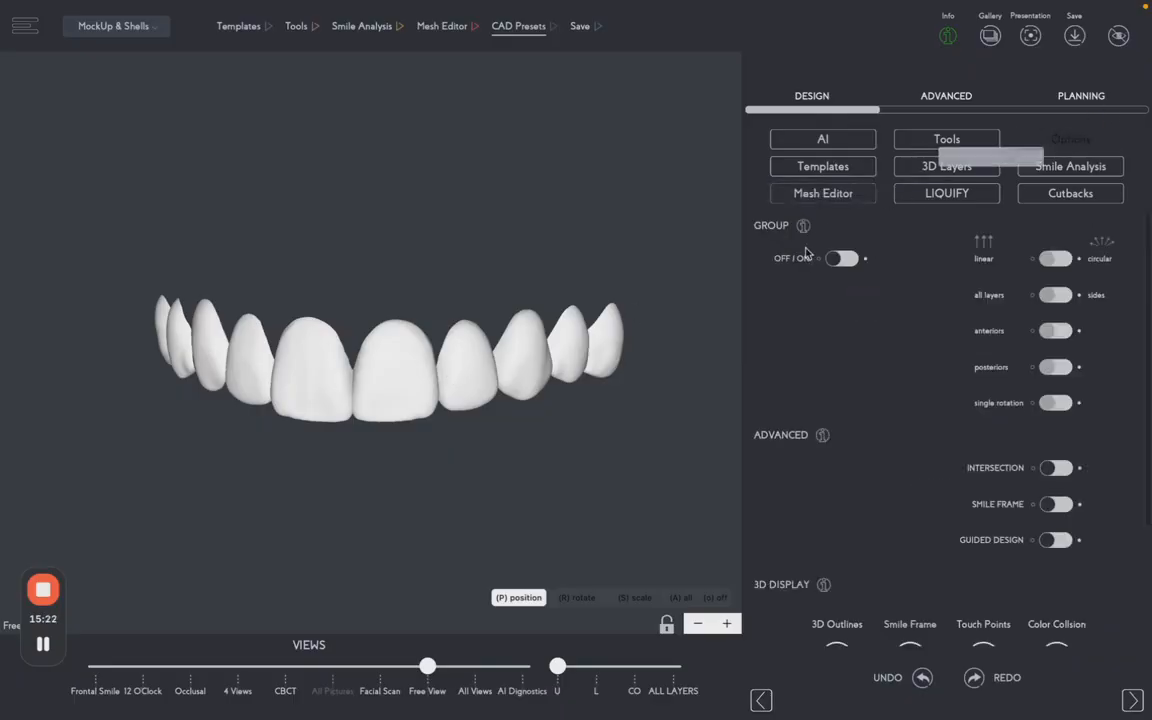
left_click(840, 258)
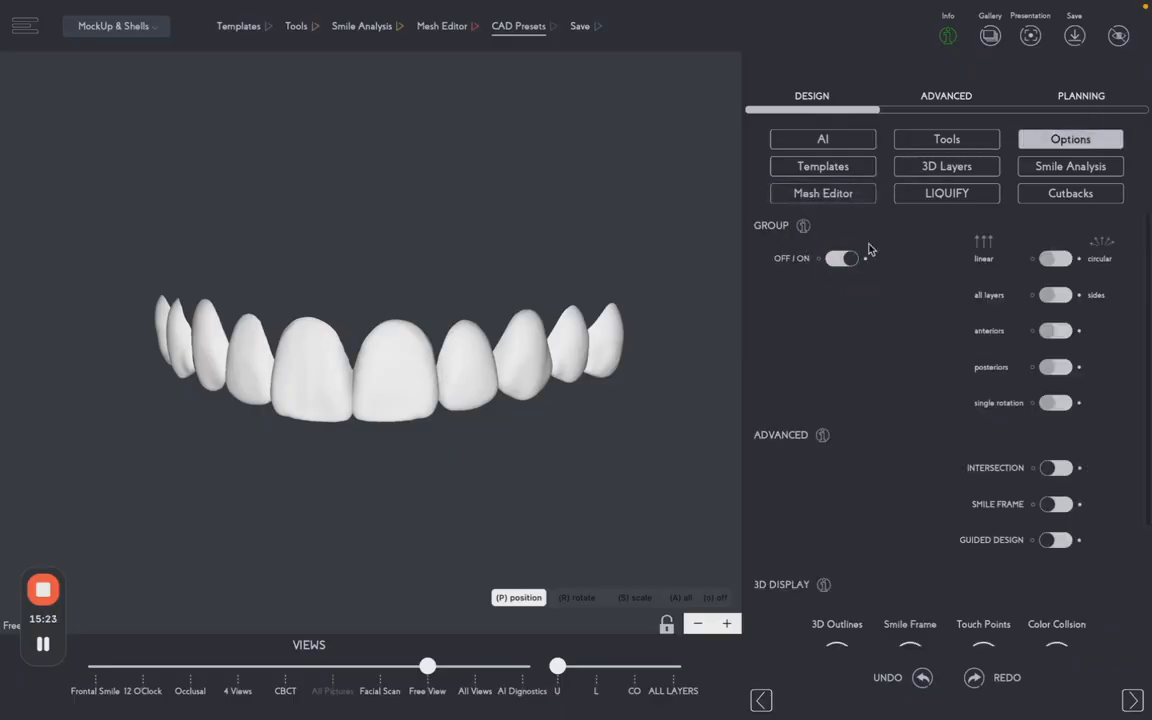
left_click(922, 141)
scroll(872, 512, "down", 3)
scroll(872, 512, "down", 5)
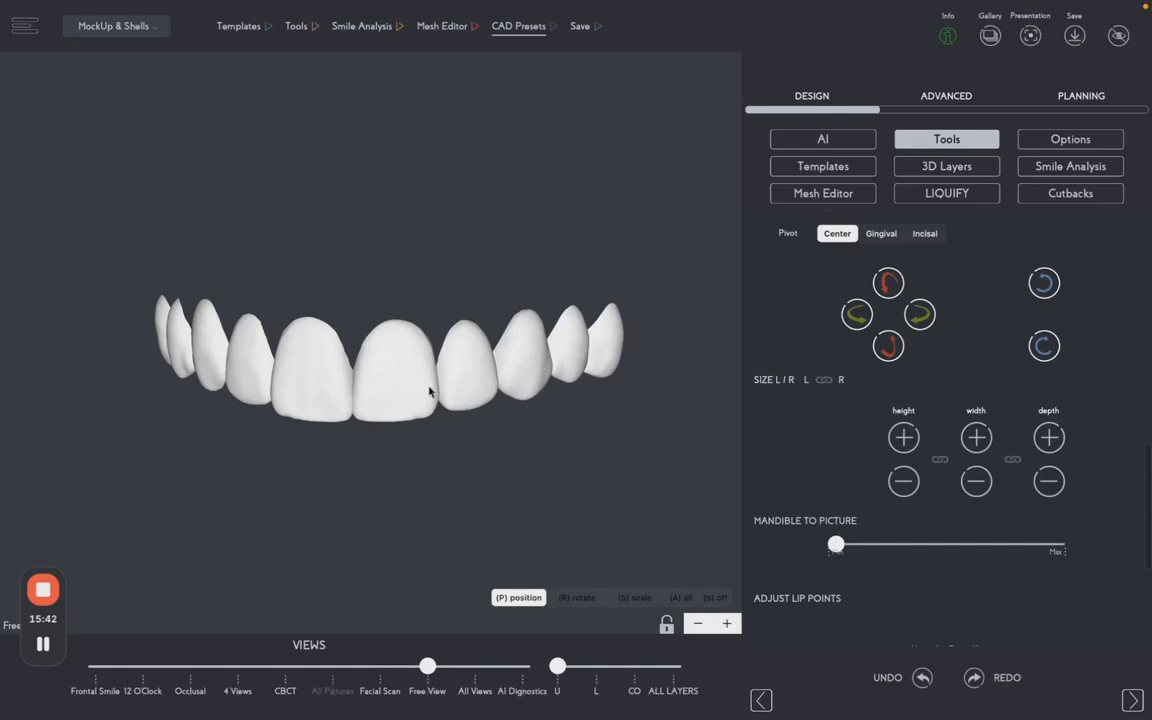
left_click_drag(492, 376, 603, 409)
Switch to the smilefy.com case report in Safari and review the patient photos and 3D smile design images.
mouse_move(3, 6)
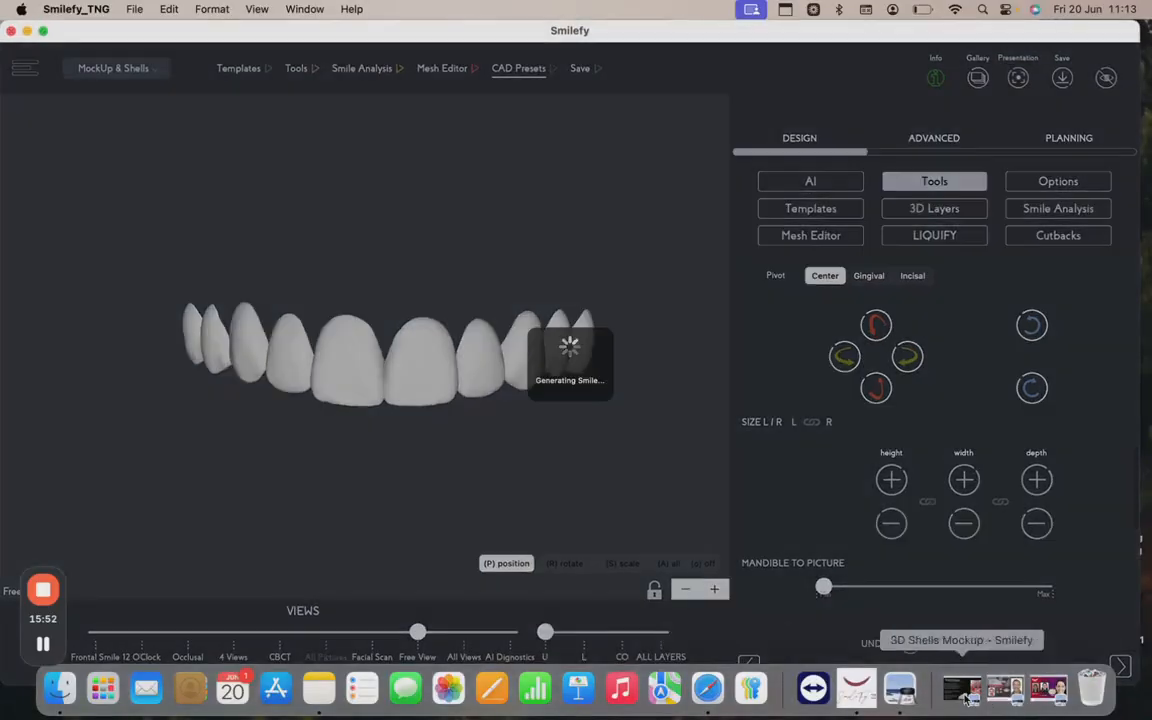
left_click(962, 688)
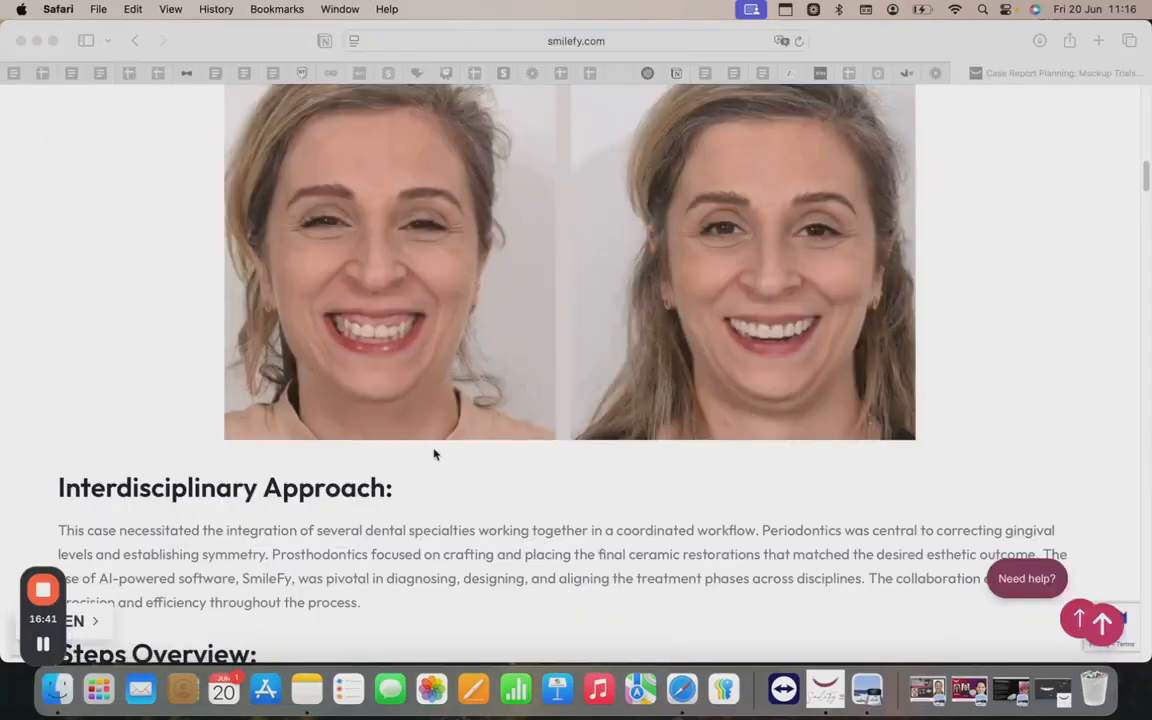
scroll(448, 438, "up", 2)
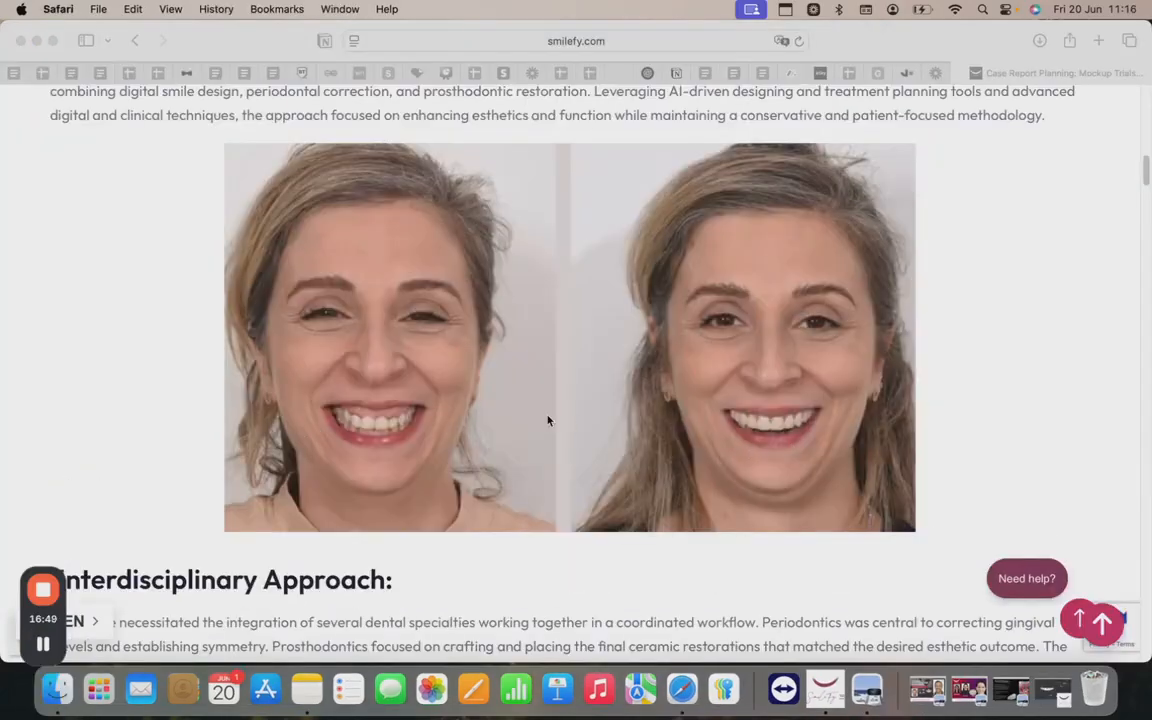
scroll(571, 437, "down", 15)
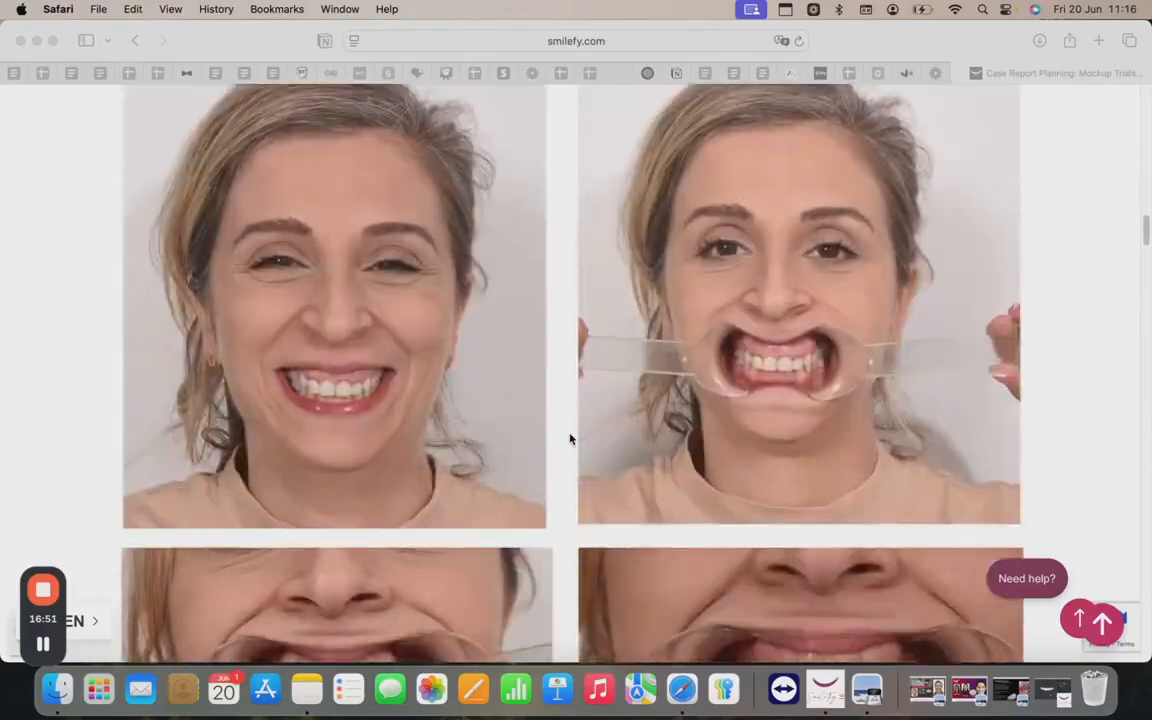
scroll(615, 414, "down", 10)
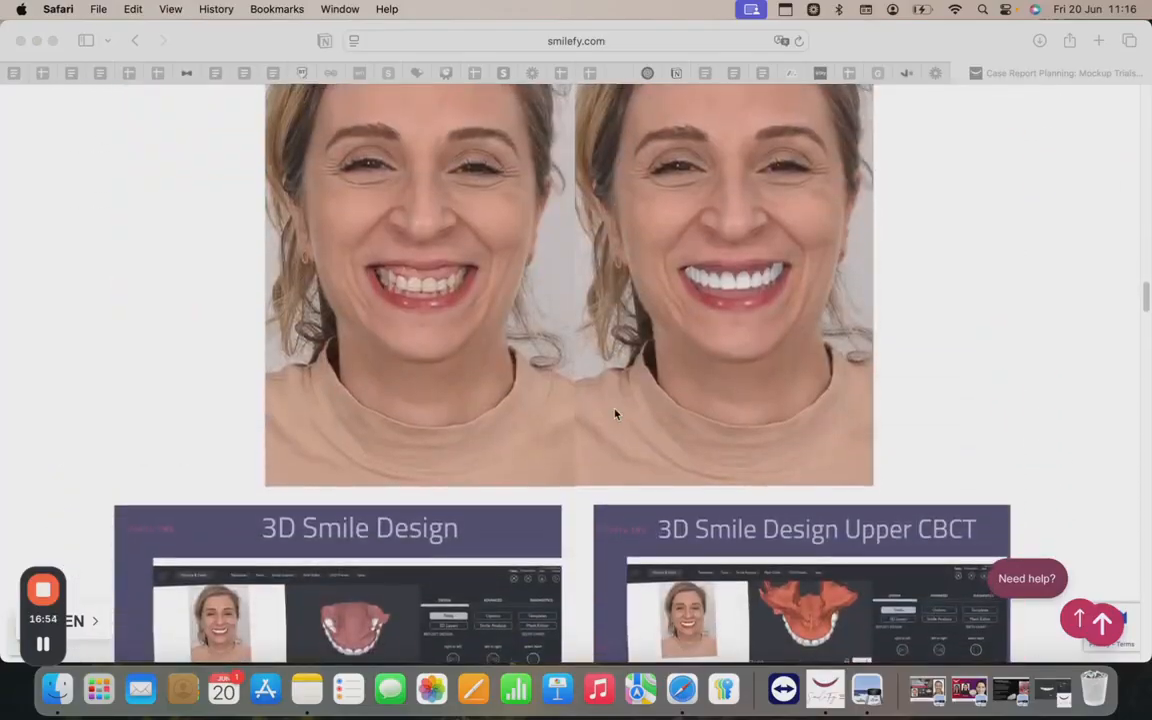
scroll(645, 363, "down", 10)
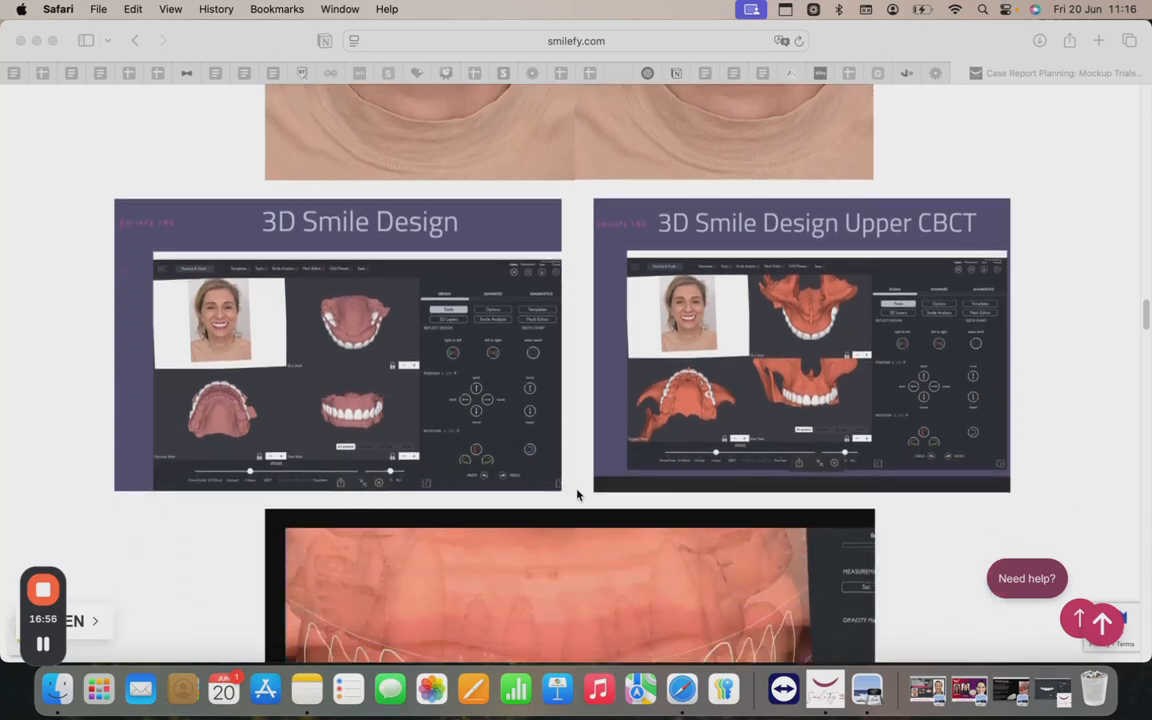
Review the case report's printed shell mockup and try-in photos through to Step 3: Interdisciplinary Treatment Planning.
scroll(577, 494, "down", 10)
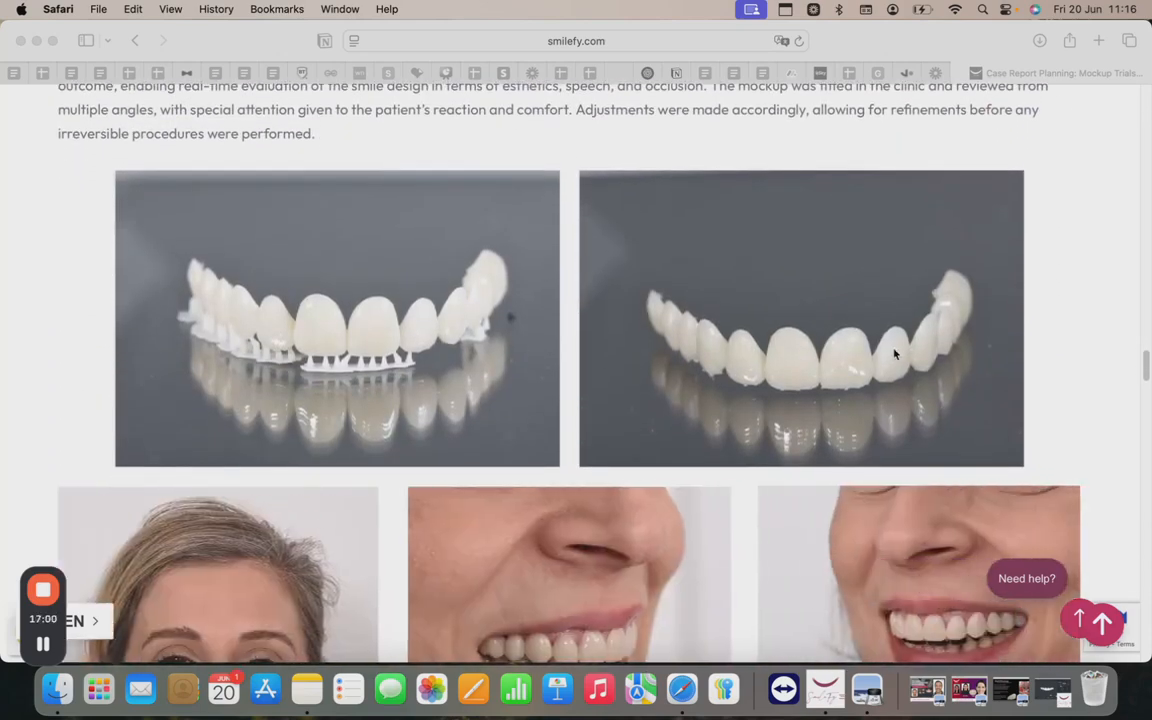
scroll(635, 470, "down", 3)
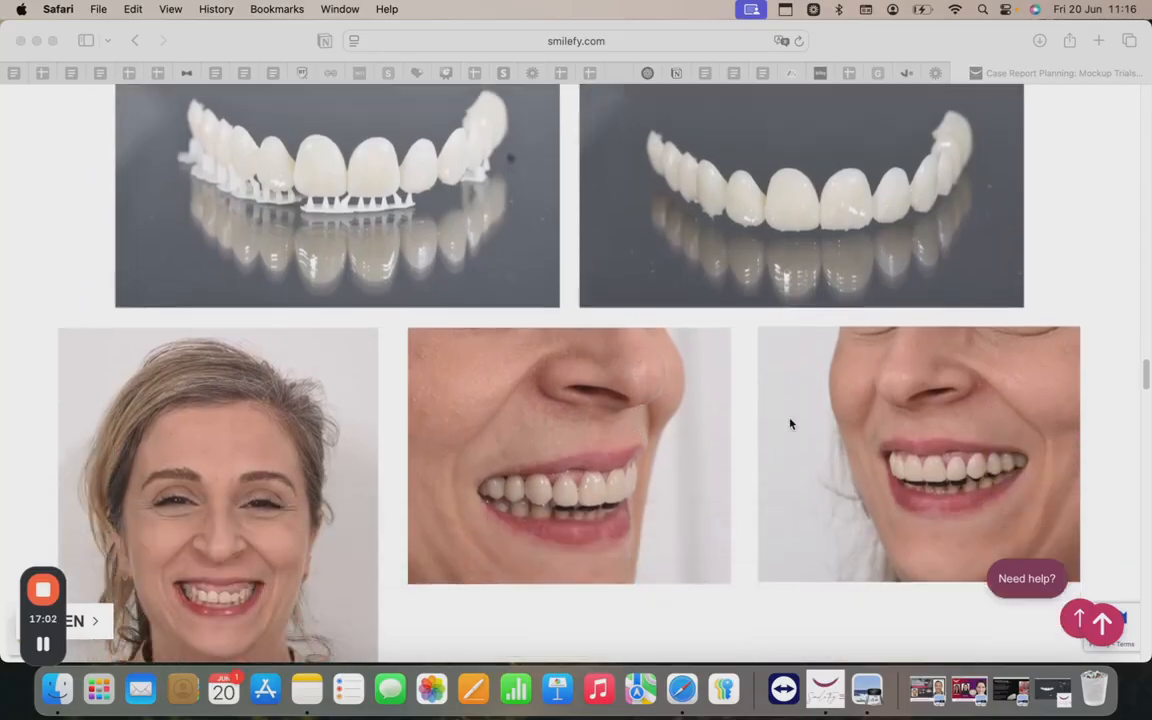
scroll(536, 556, "down", 4)
scroll(532, 548, "down", 2)
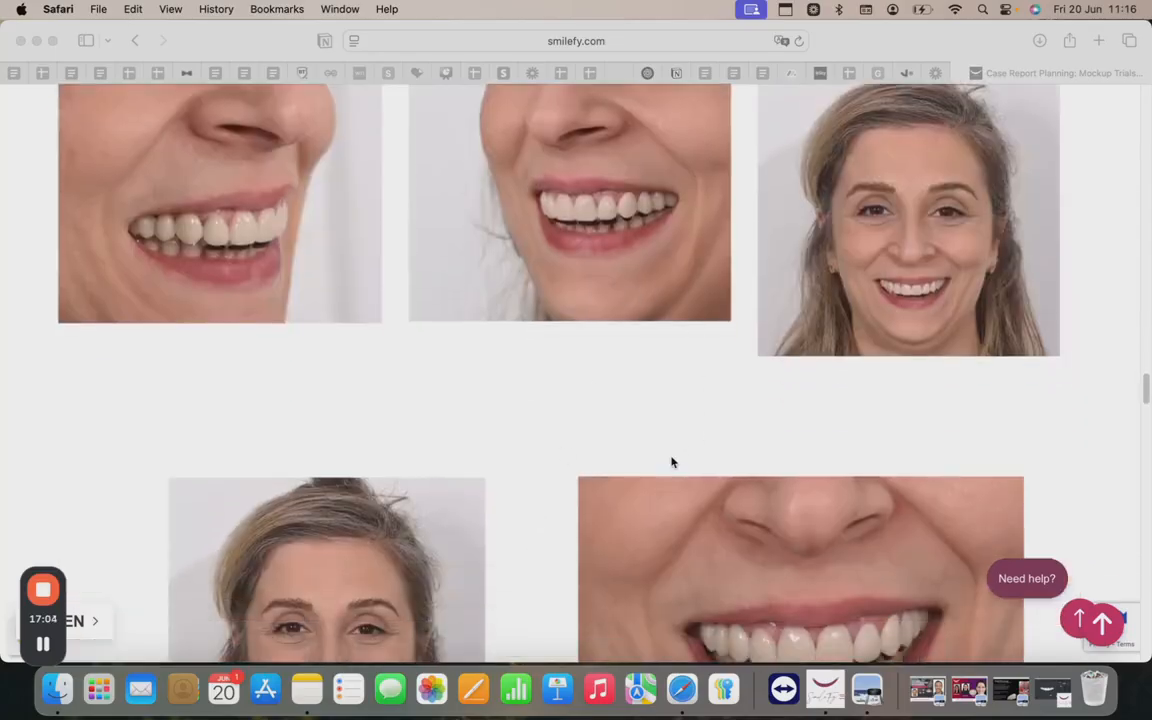
scroll(649, 459, "down", 5)
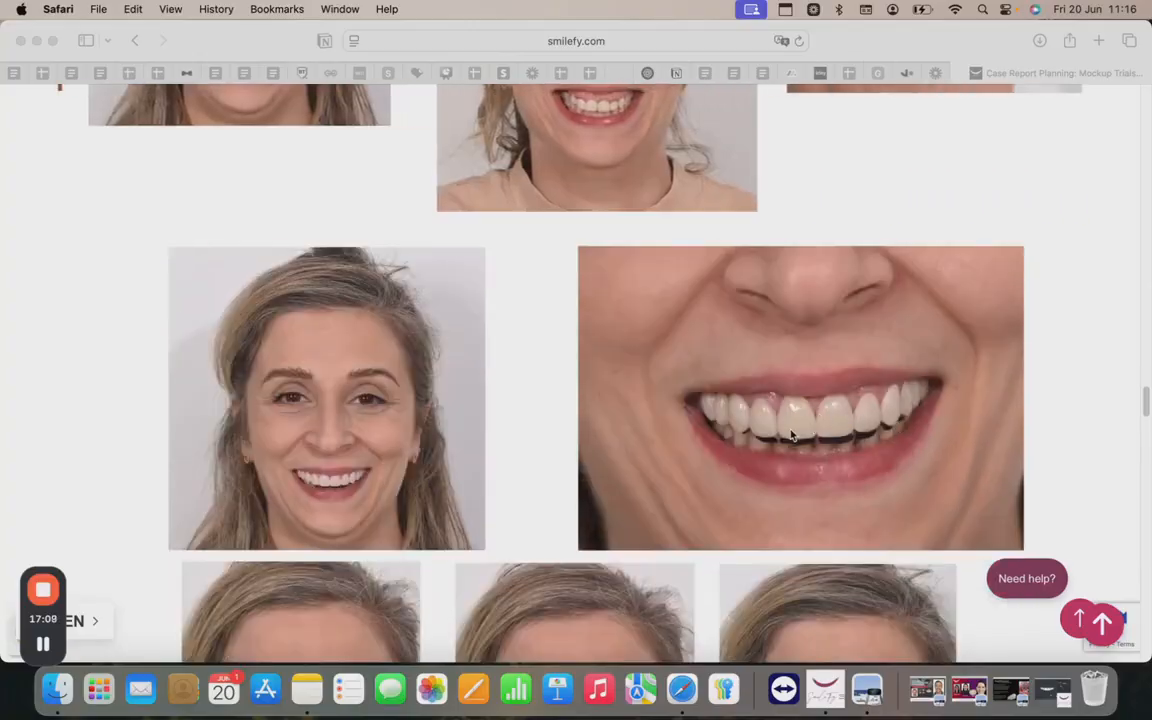
scroll(652, 476, "down", 4)
scroll(652, 476, "down", 2)
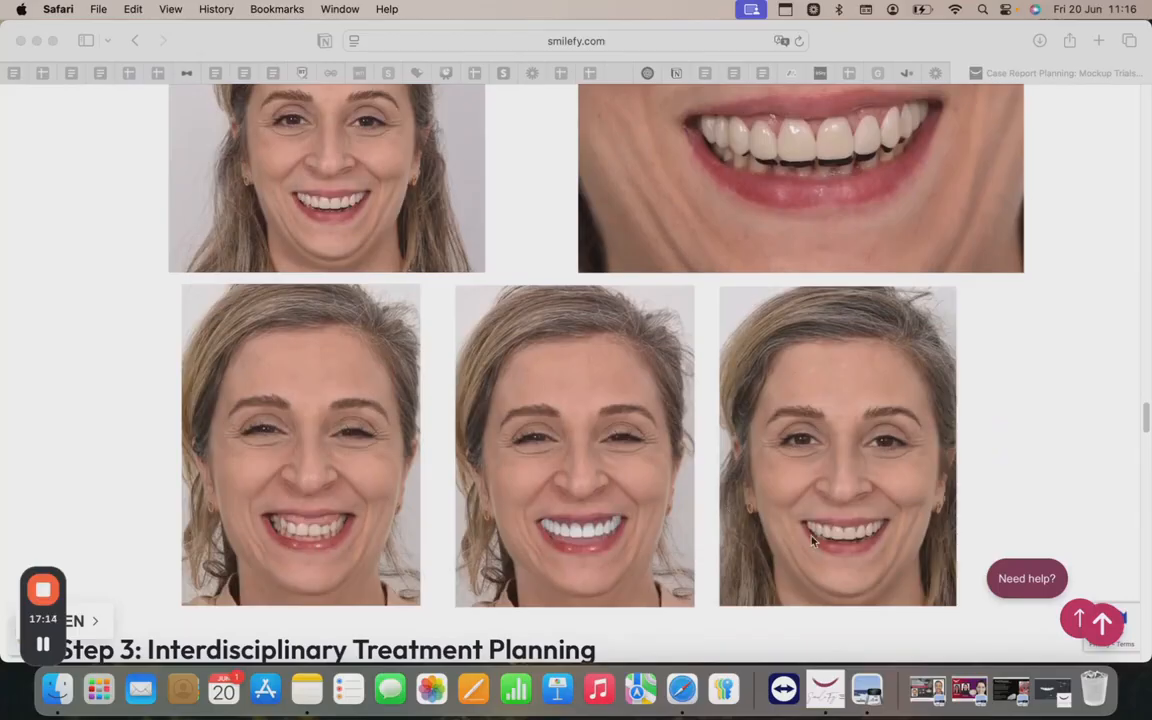
scroll(812, 540, "down", 2)
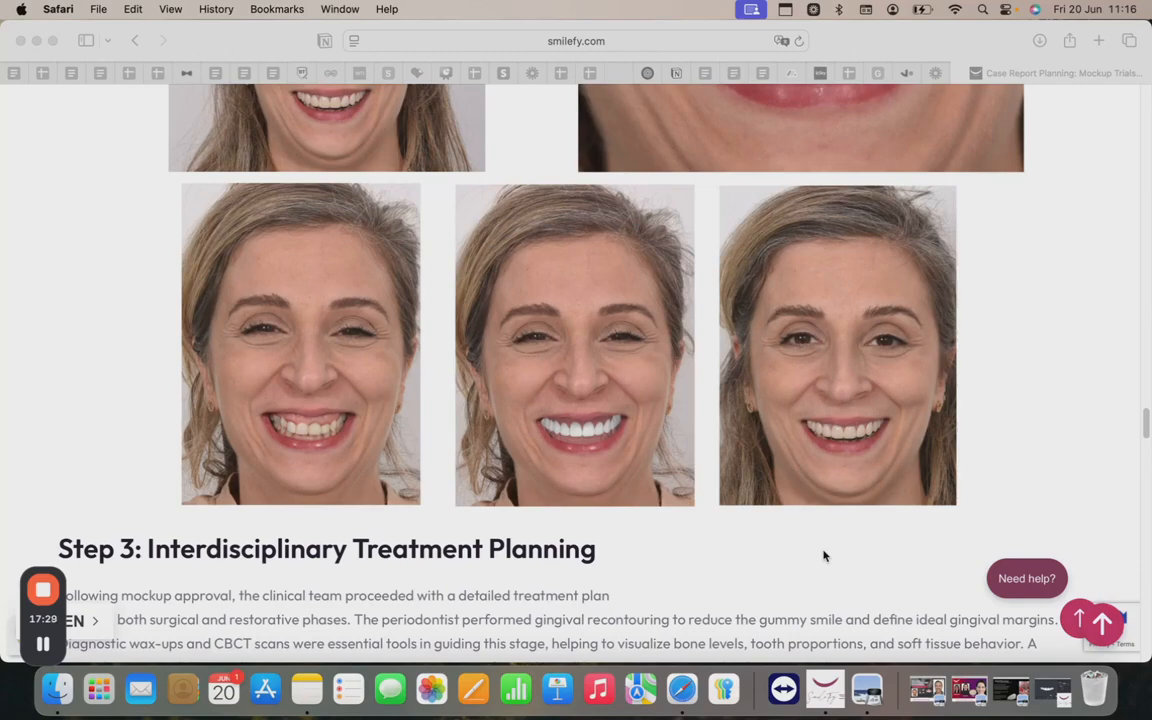
scroll(824, 556, "down", 2)
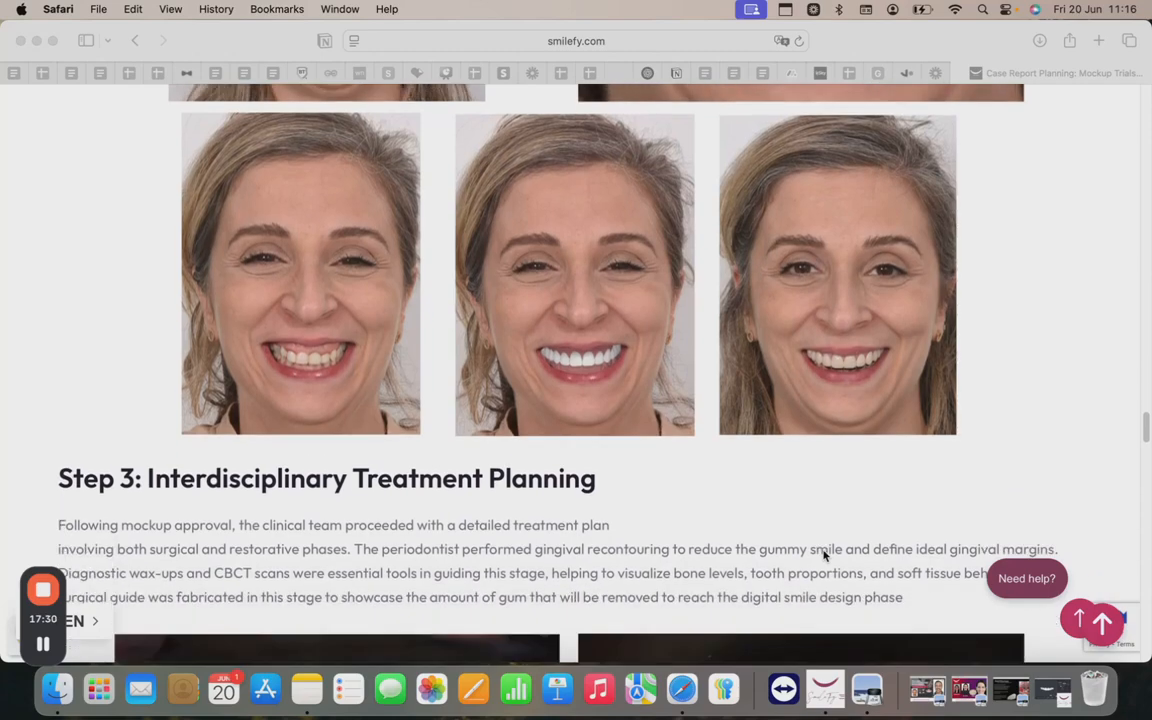
Review the case report's surgical photos up to Step 4: Execution of the Final Restorative Plan and return to its title.
scroll(824, 556, "down", 10)
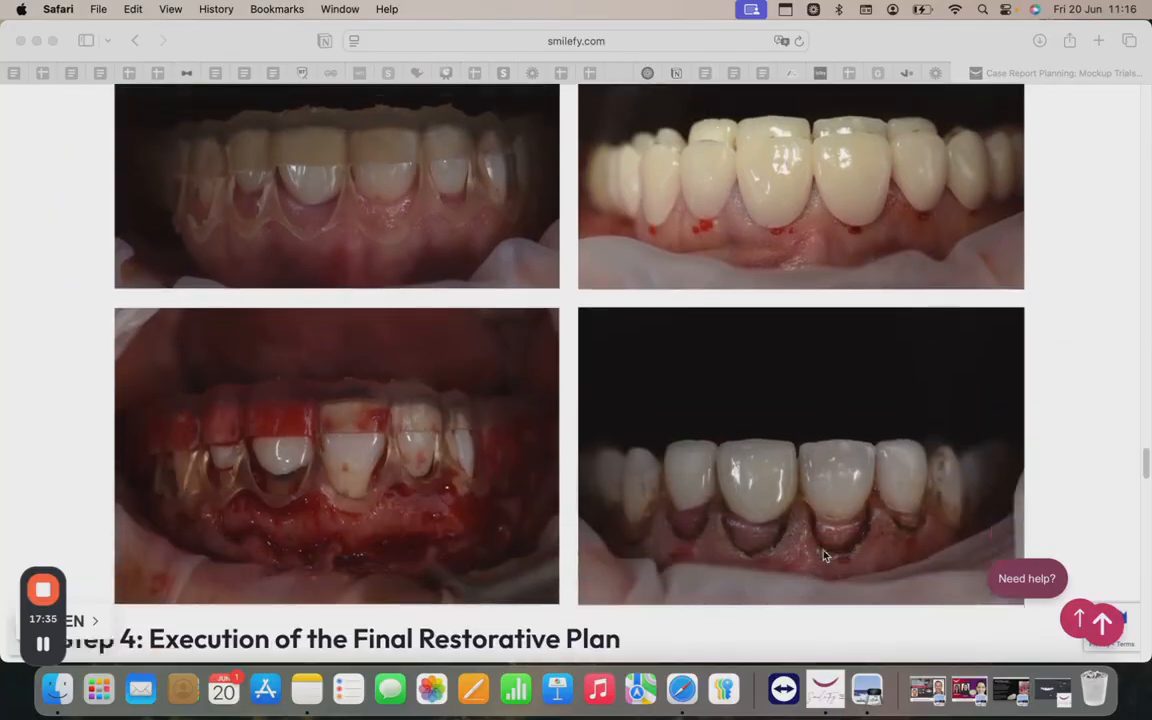
scroll(824, 556, "up", 15)
scroll(824, 556, "up", 20)
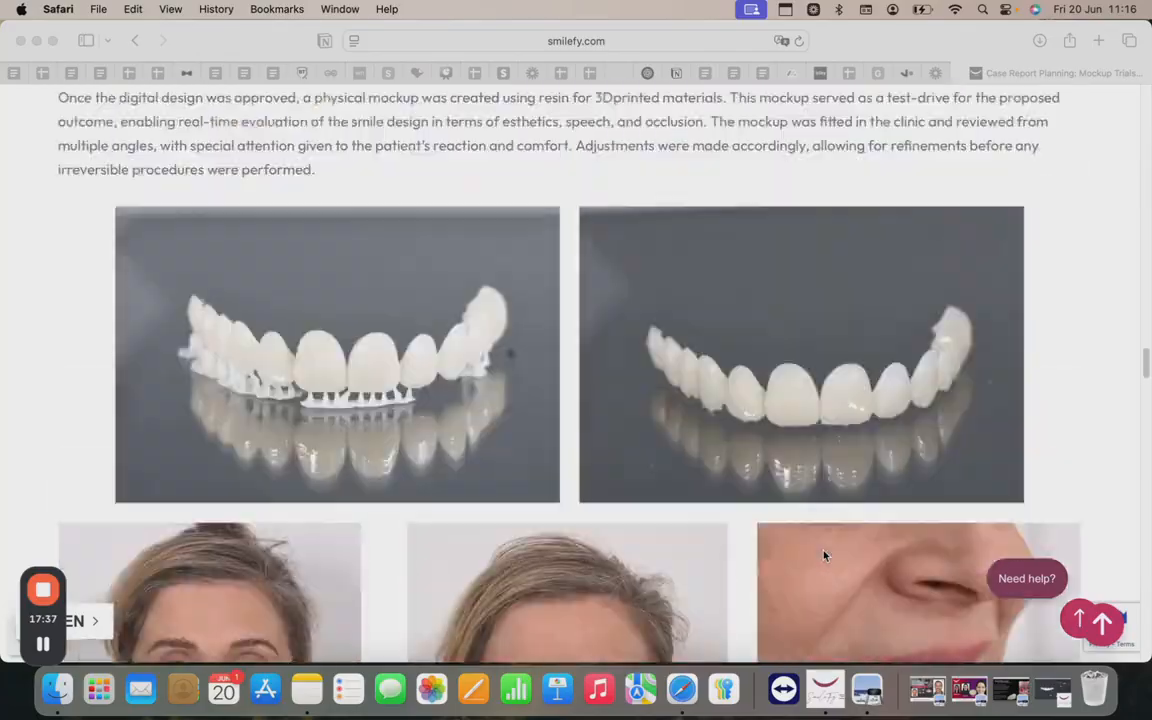
scroll(824, 556, "up", 20)
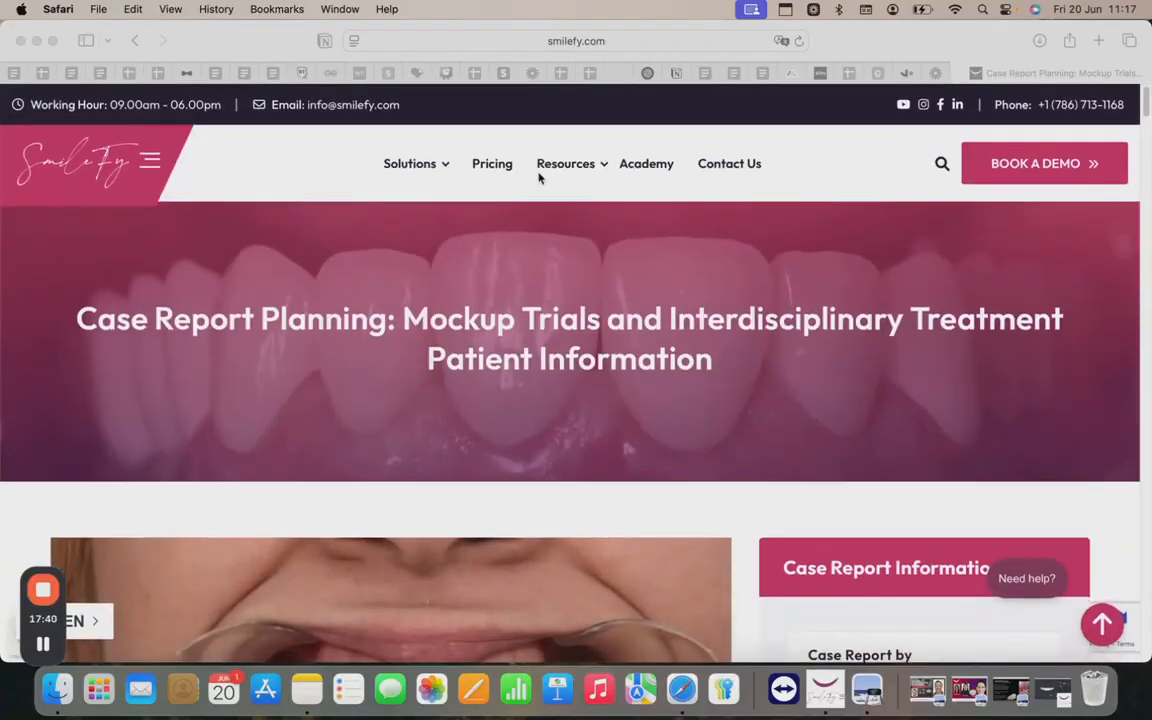
Show the website's Case Reports entry under Resources and review the report's lead photos and Case Report Information.
left_click(604, 165)
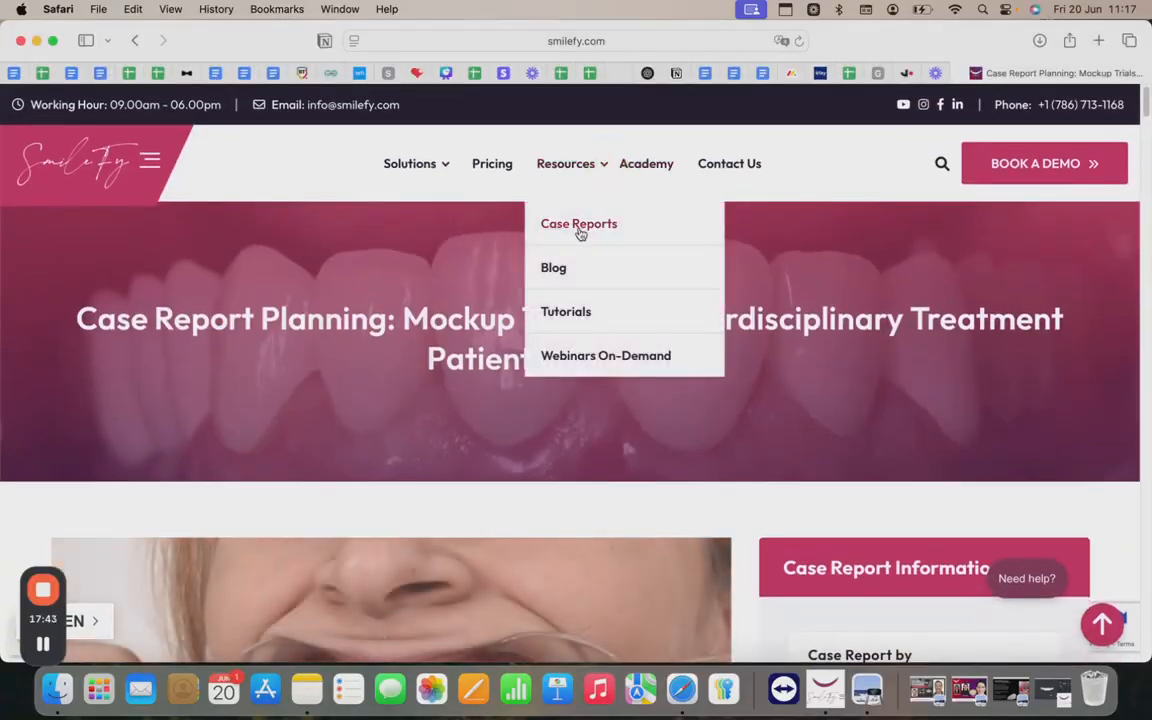
scroll(566, 514, "down", 1)
scroll(595, 402, "down", 7)
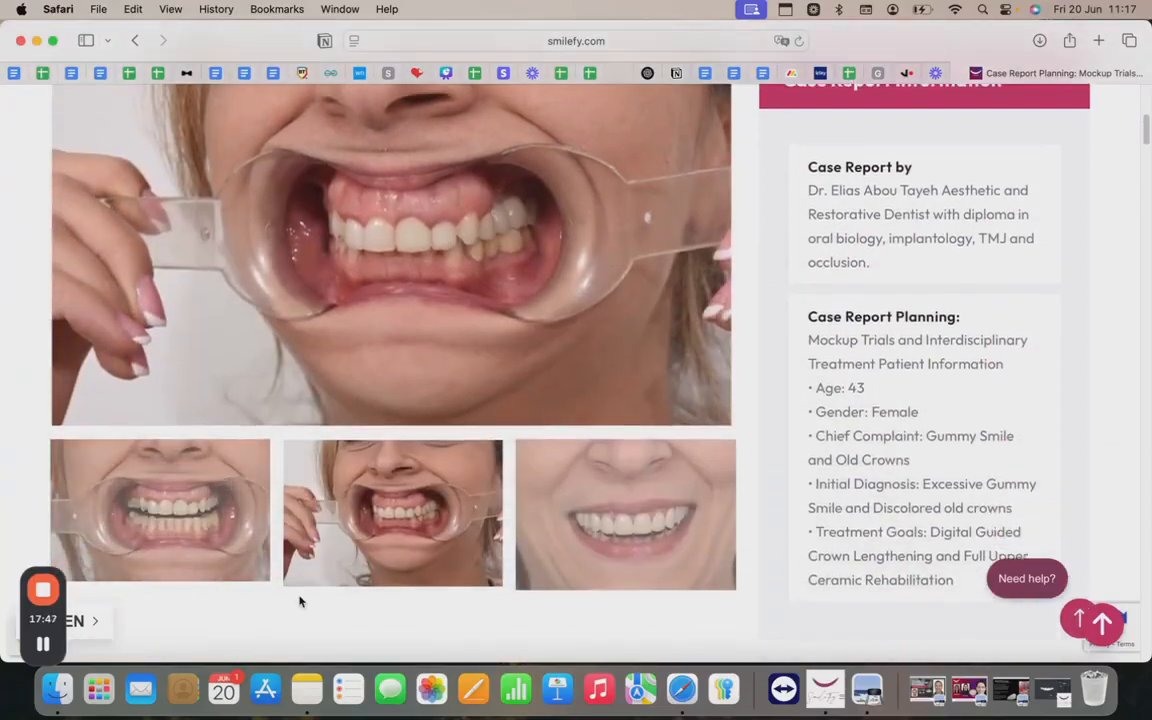
Switch back to Smilefy and generate a maxilla mockup model with the Mockup CAD preset.
left_click(825, 690)
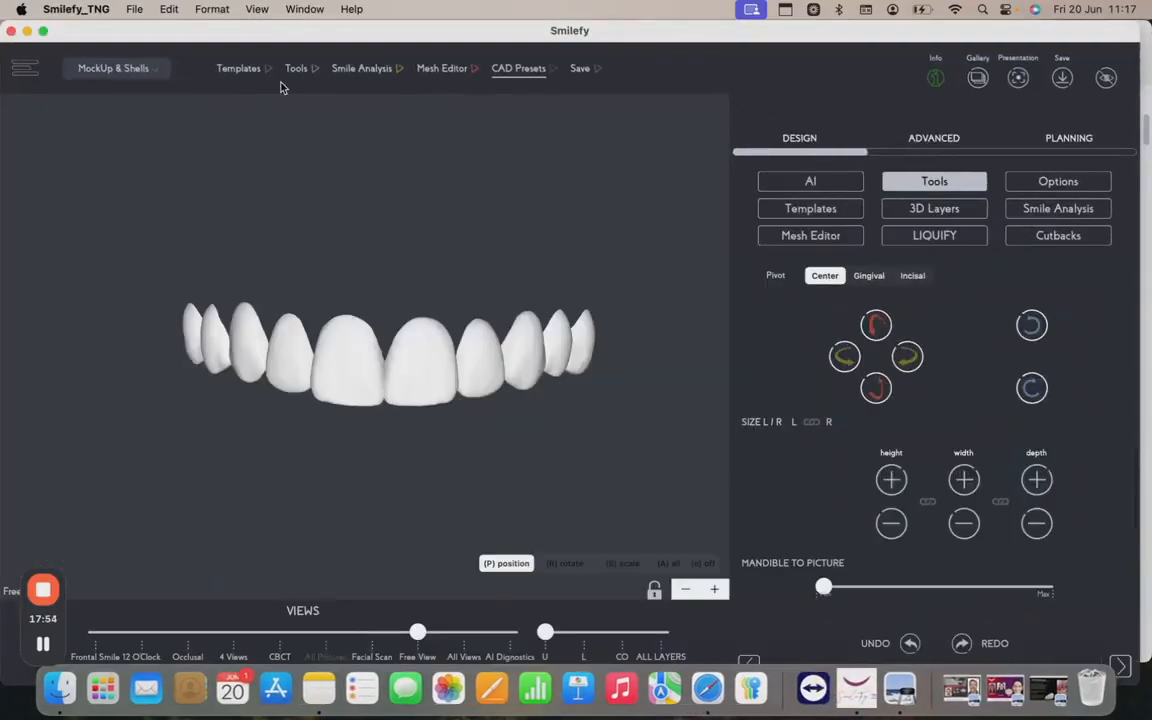
left_click(514, 76)
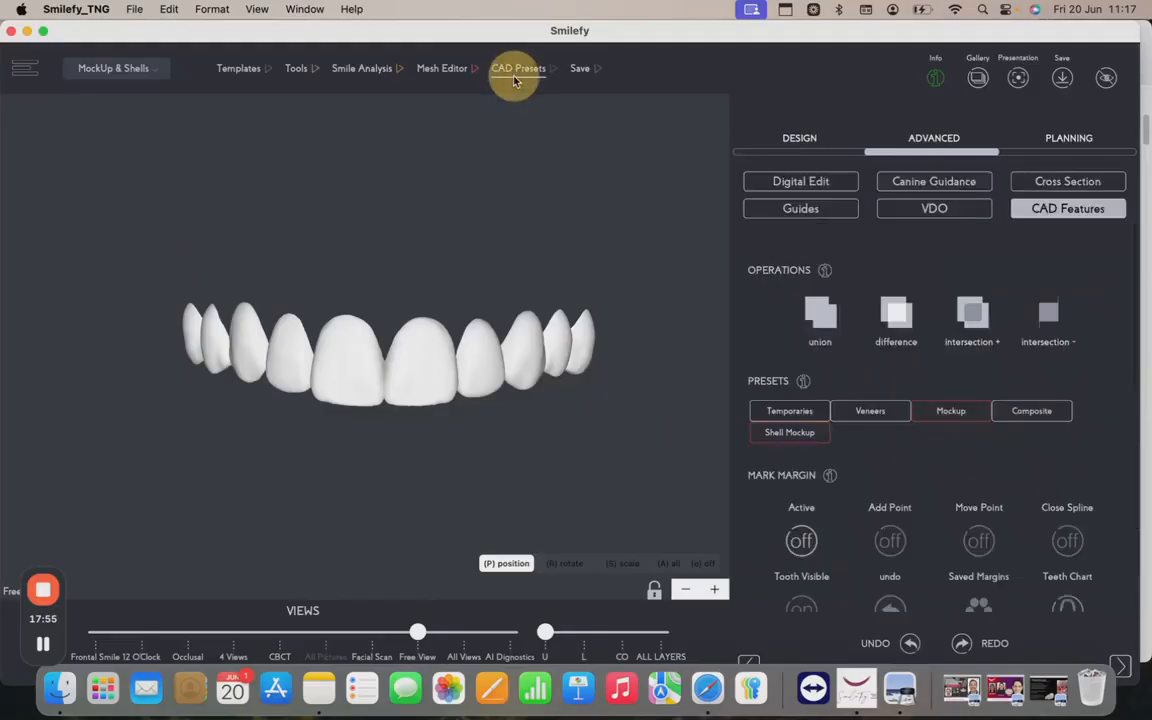
left_click(961, 414)
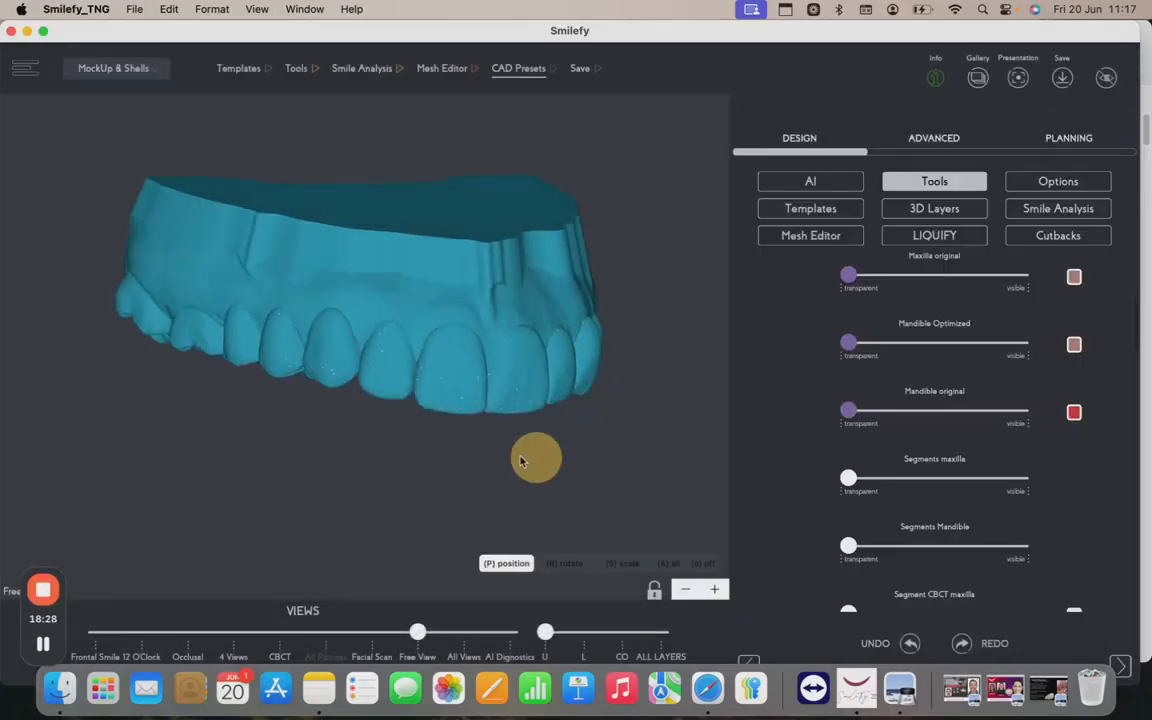
Make the Shells Maxilla-2 object fully transparent, leaving only Motivational Mockup Maxilla-1 shown.
left_click_drag(535, 458, 448, 460)
scroll(1008, 452, "down", 15)
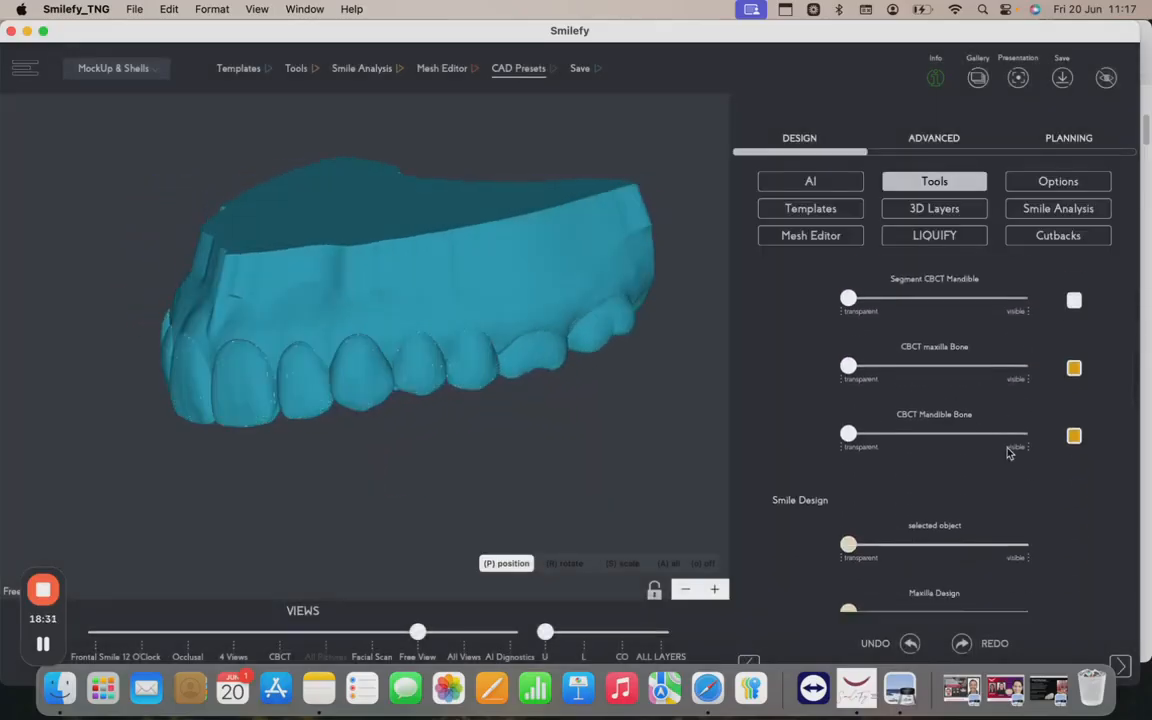
scroll(1008, 453, "down", 5)
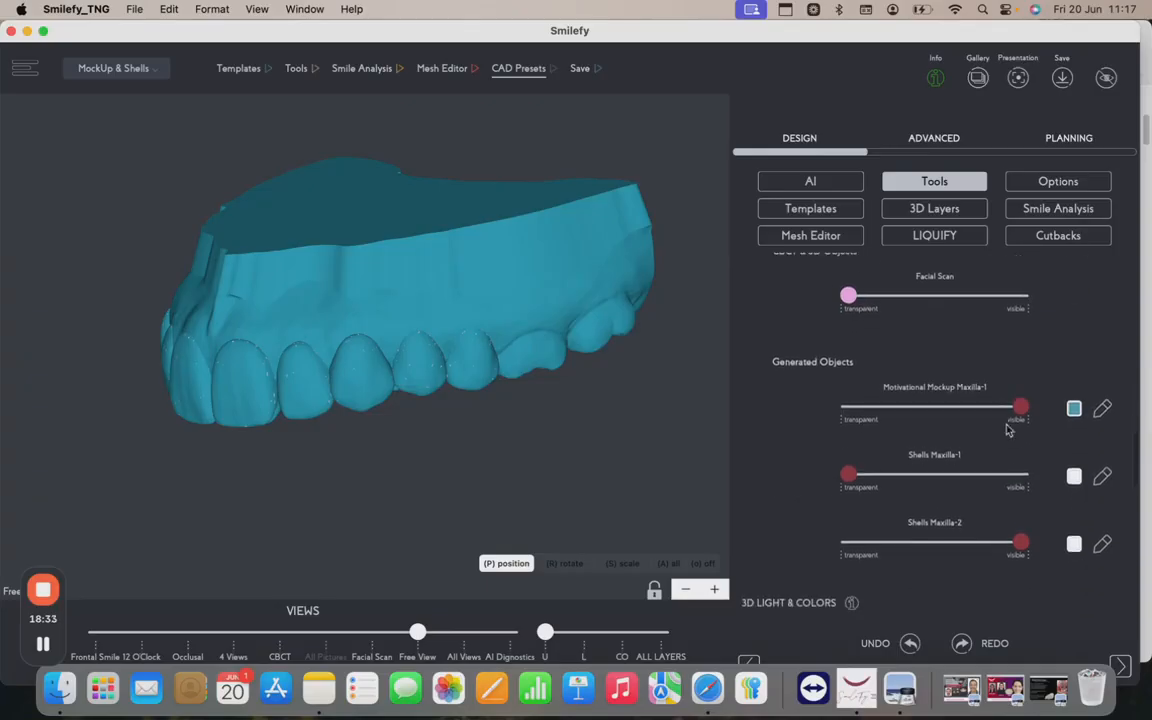
left_click_drag(1018, 489, 807, 512)
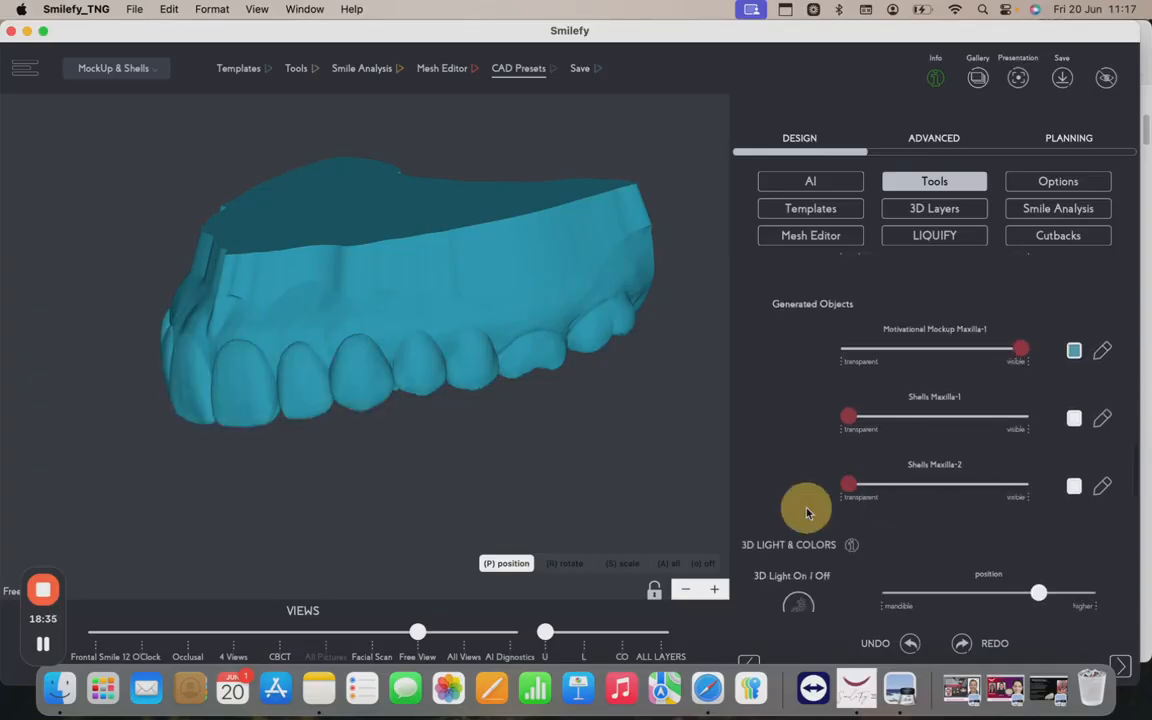
scroll(967, 394, "up", 14)
scroll(967, 394, "up", 3)
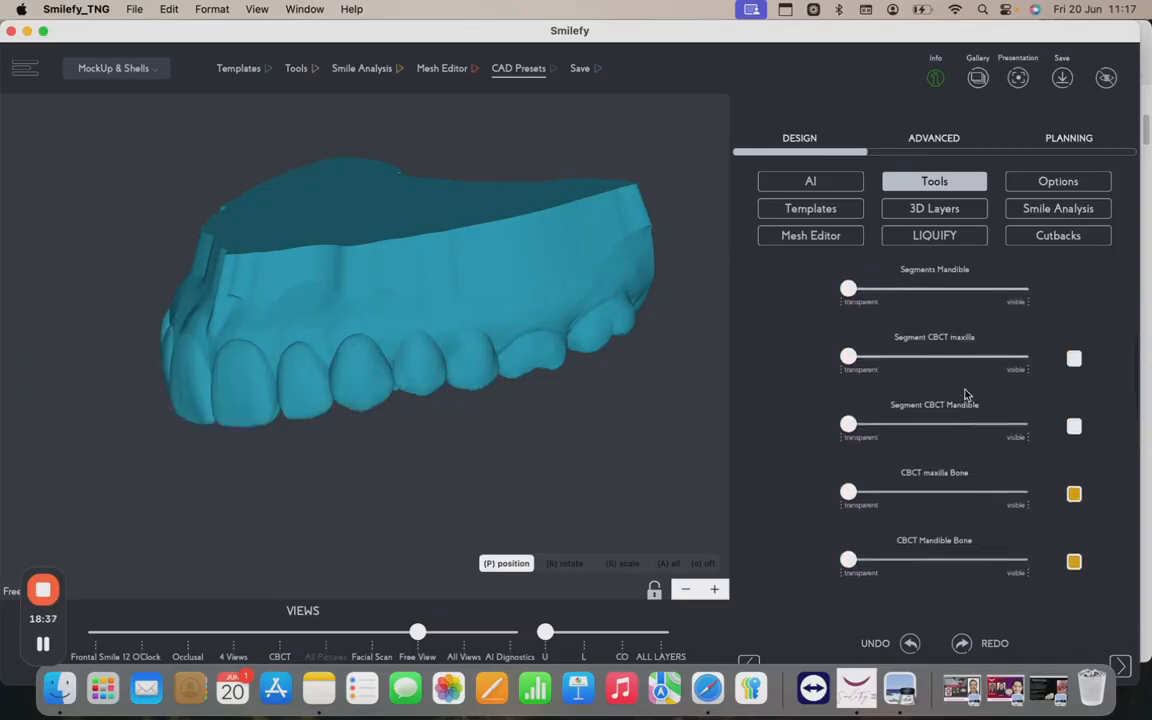
Examine the generated motivational mockup model from the facial, lateral, occlusal and palatal sides.
left_click_drag(388, 477, 524, 466)
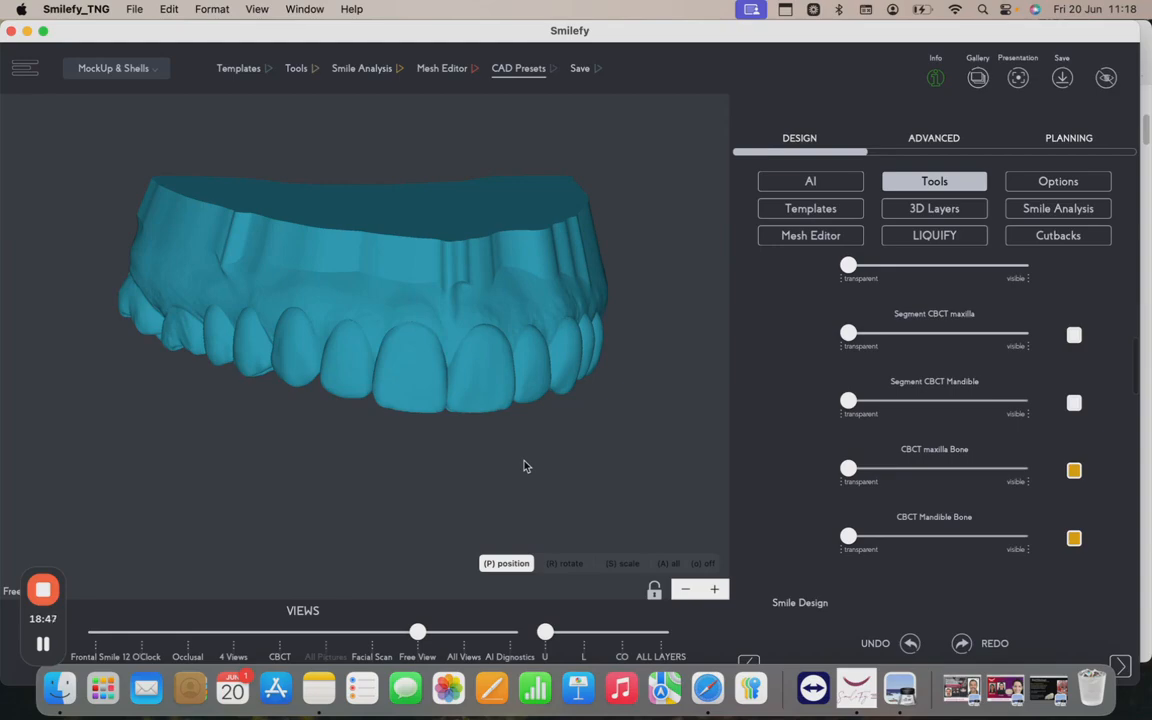
left_click_drag(524, 466, 475, 465)
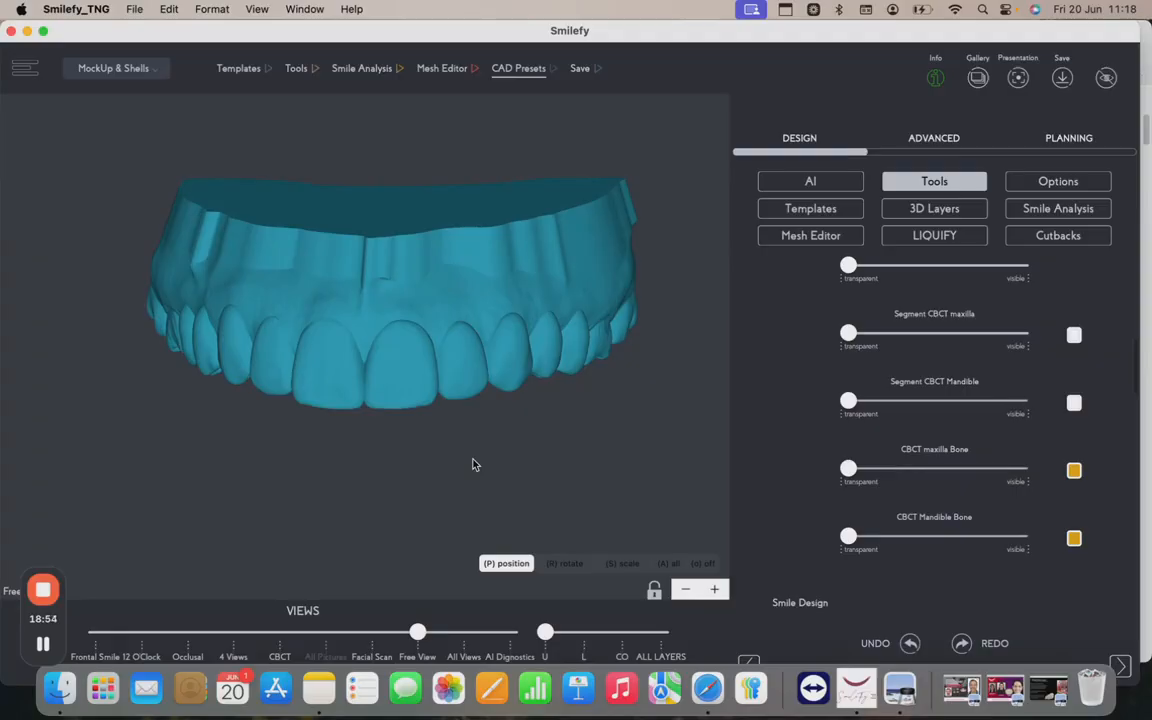
left_click_drag(490, 454, 567, 292)
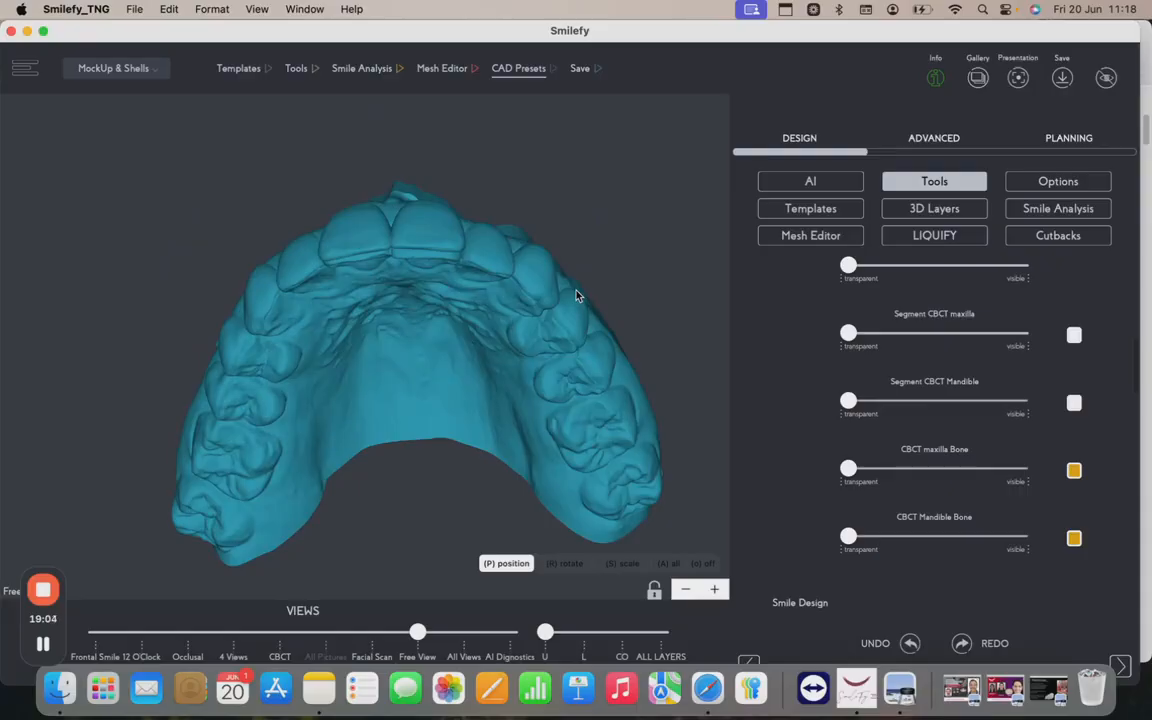
left_click_drag(542, 170, 537, 154)
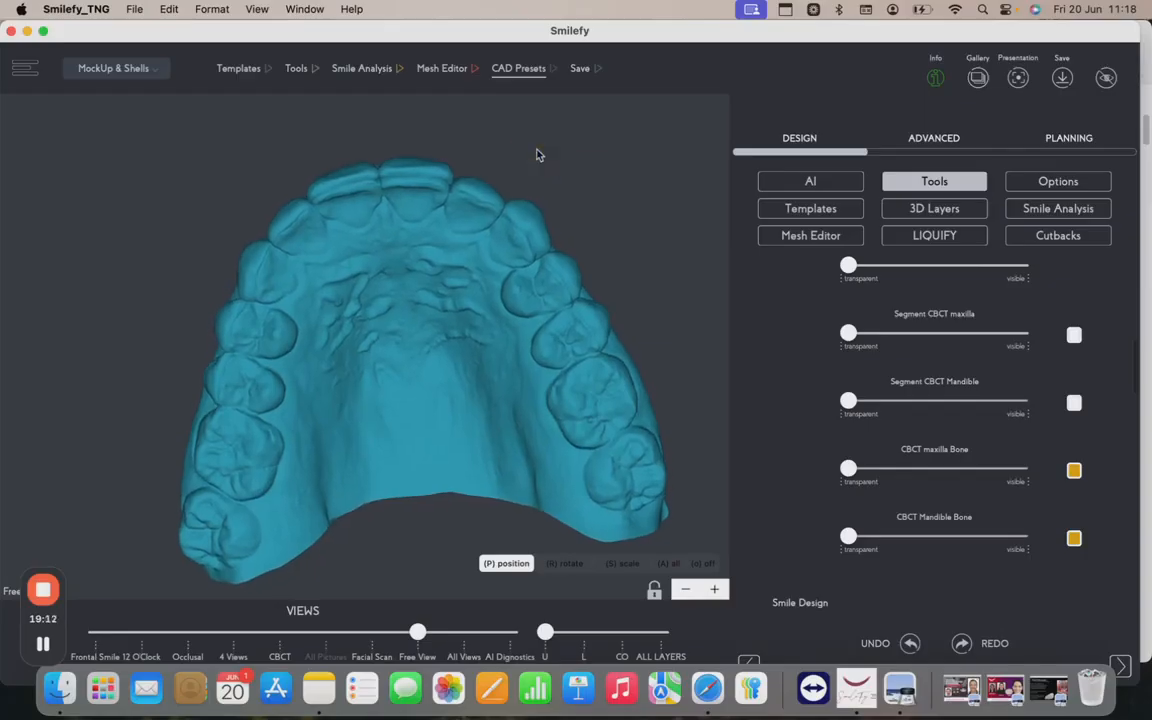
left_click_drag(573, 137, 568, 136)
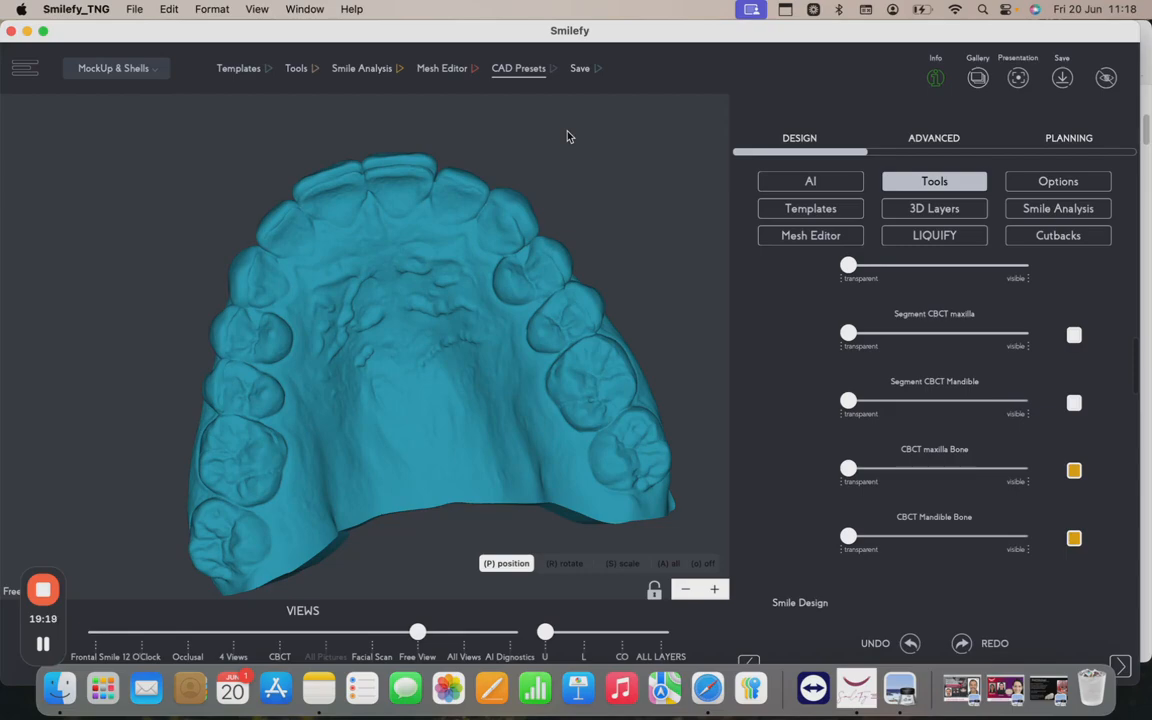
left_click_drag(572, 157, 408, 235)
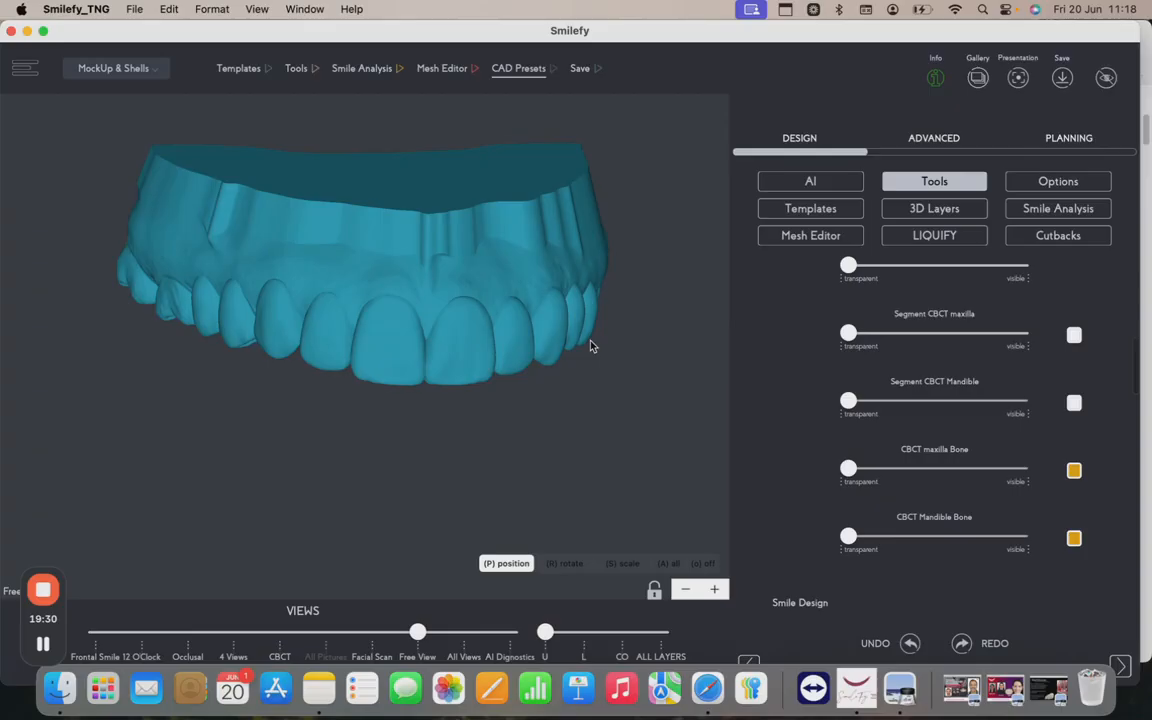
left_click_drag(538, 381, 488, 389)
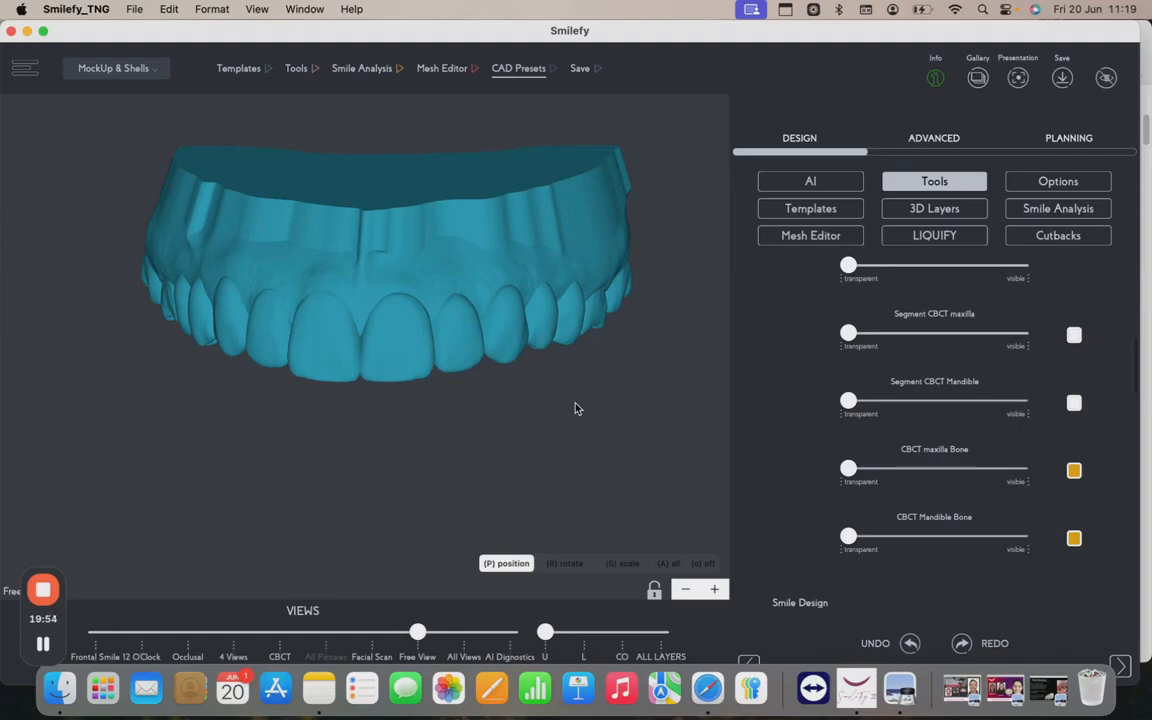
left_click_drag(379, 424, 450, 417)
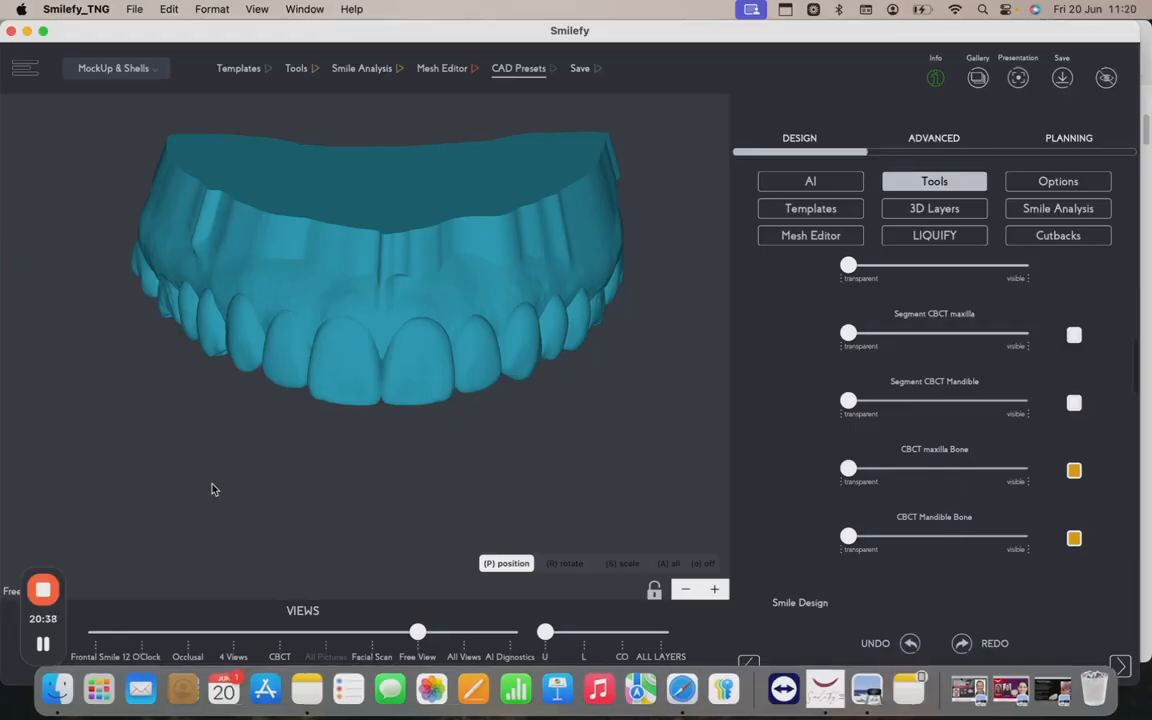
left_click(43, 644)
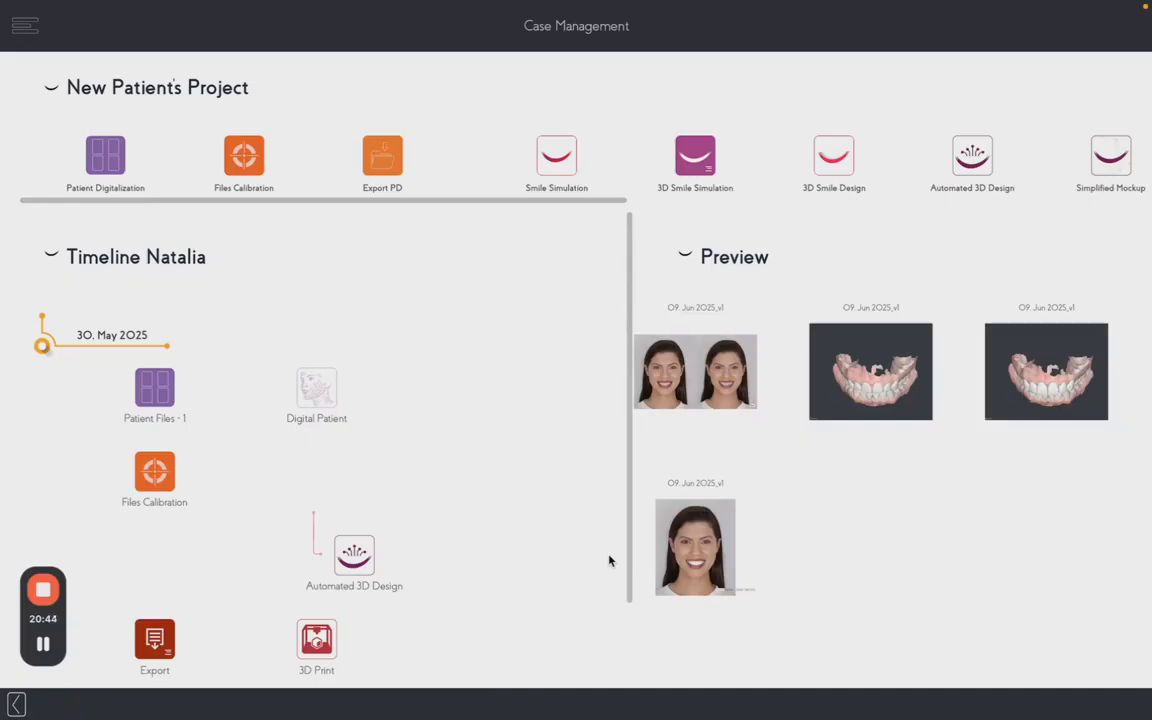
View the saved before-and-after smile photo and the two 3D arch previews from 09 Jun 2025.
left_click(727, 389)
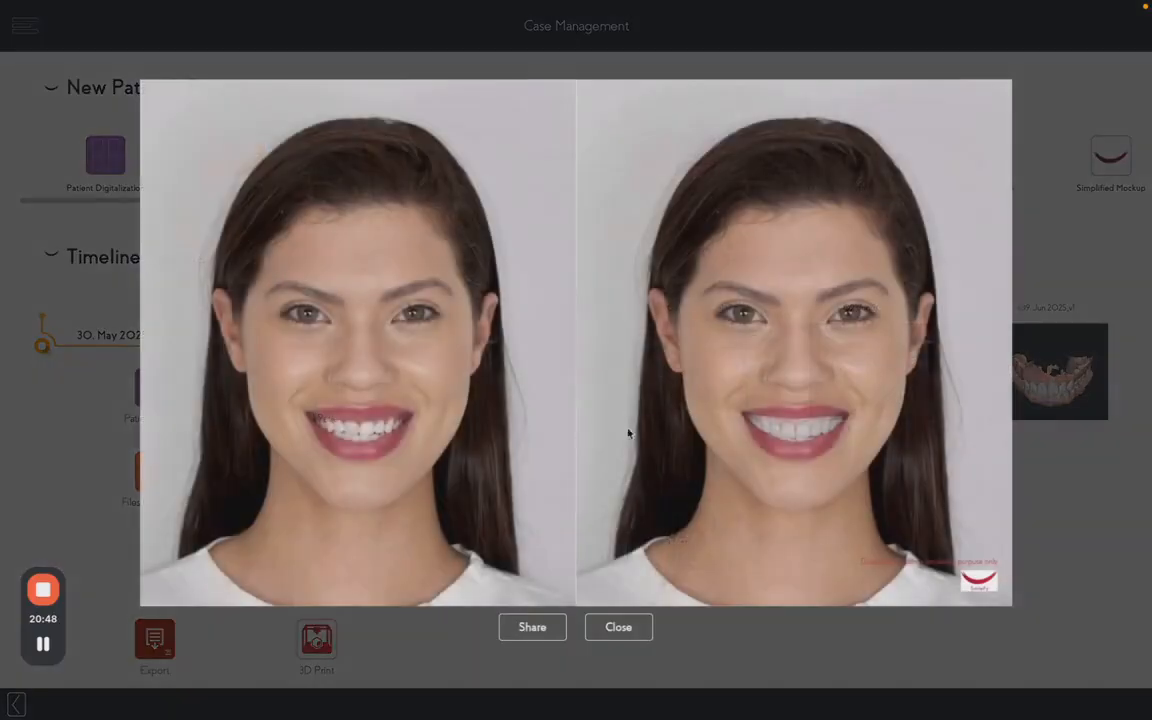
left_click(618, 627)
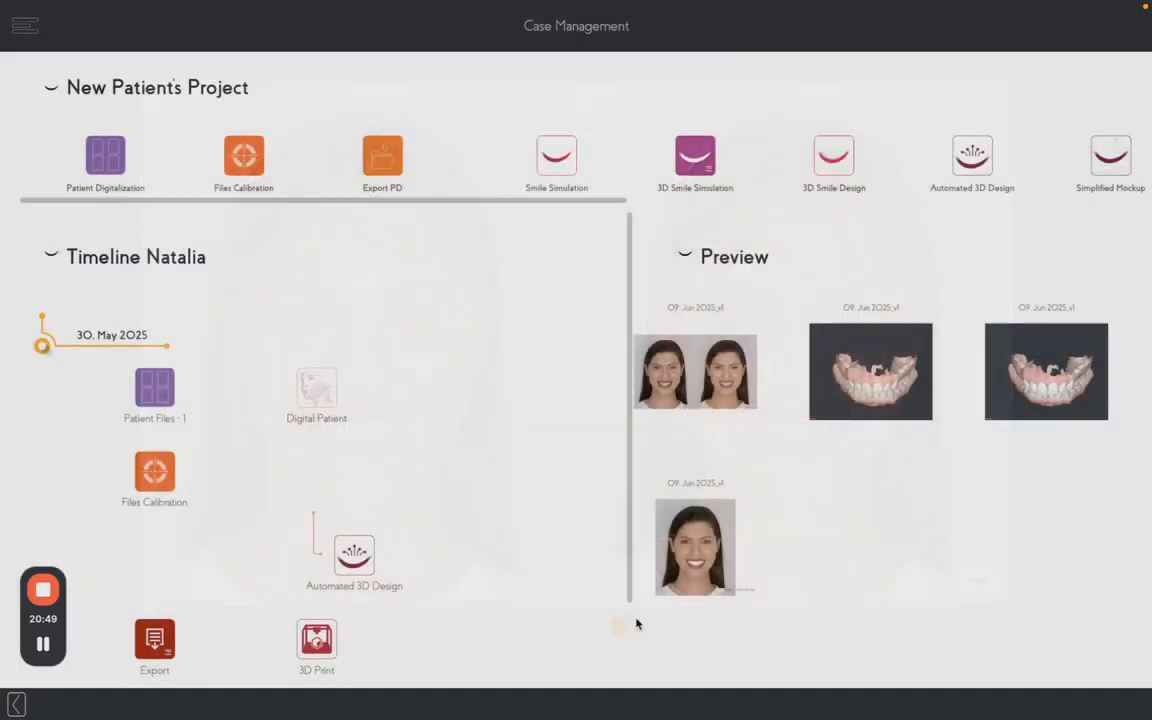
left_click(870, 388)
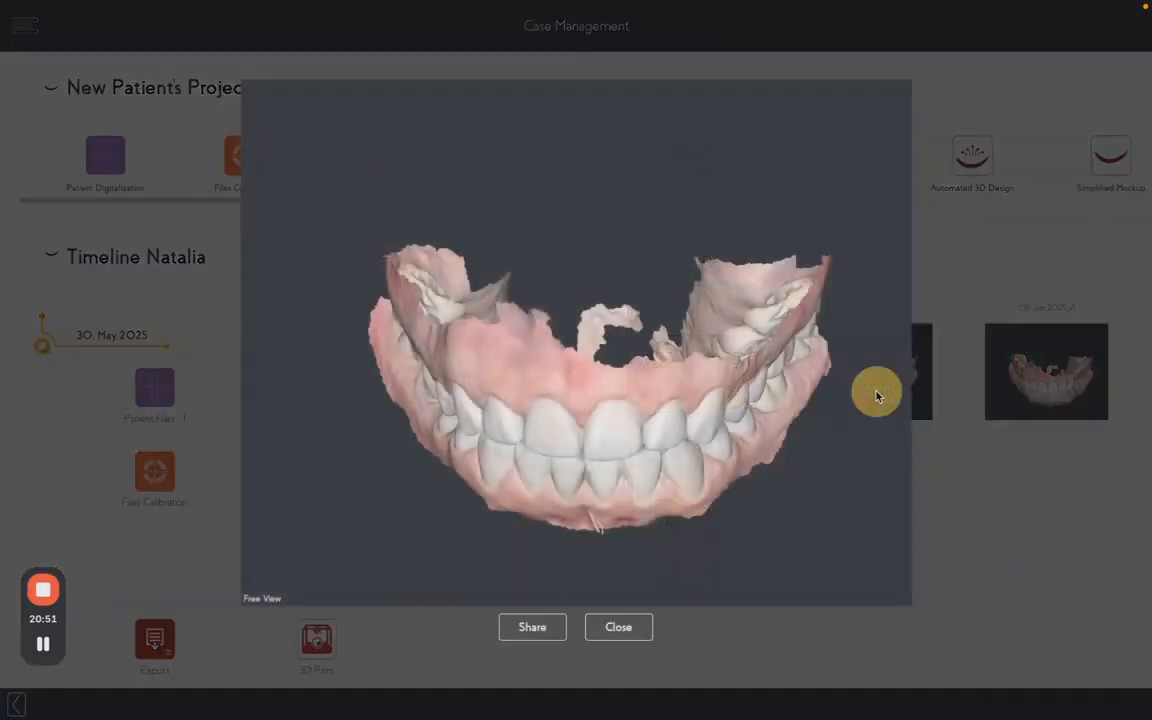
left_click(622, 627)
left_click(1014, 390)
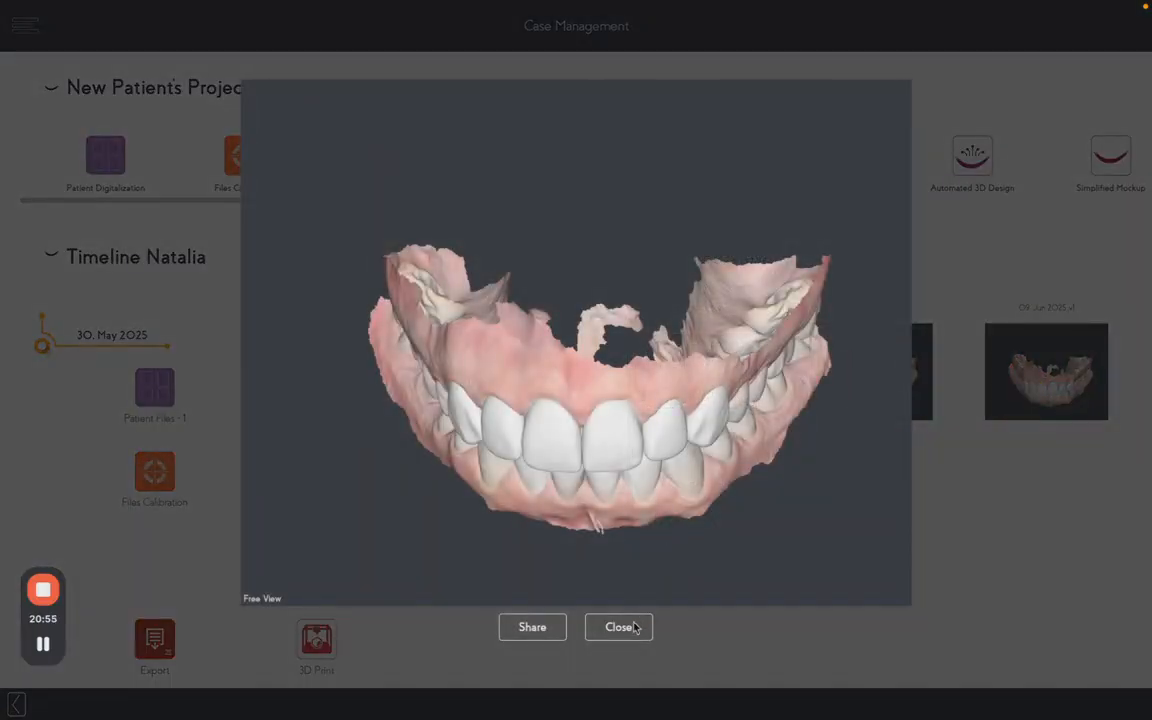
left_click(633, 626)
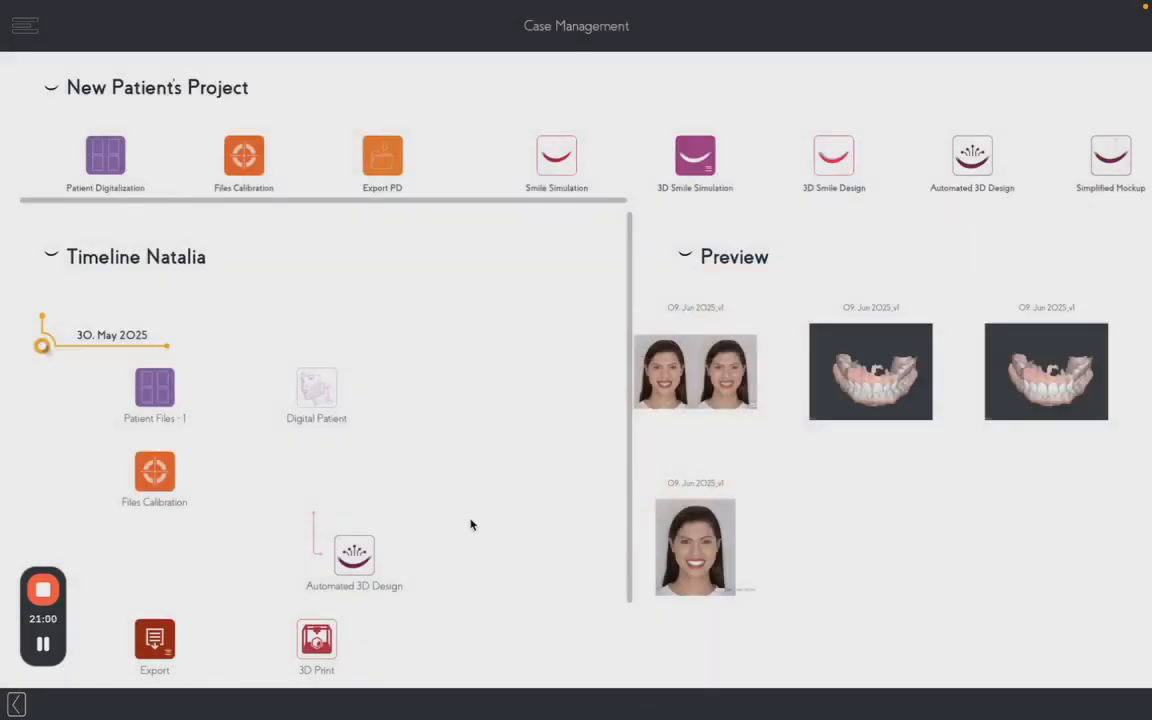
Open Patient Files - 1, review its photo and intraoral scan slots, and proceed to calibration.
left_click(155, 390)
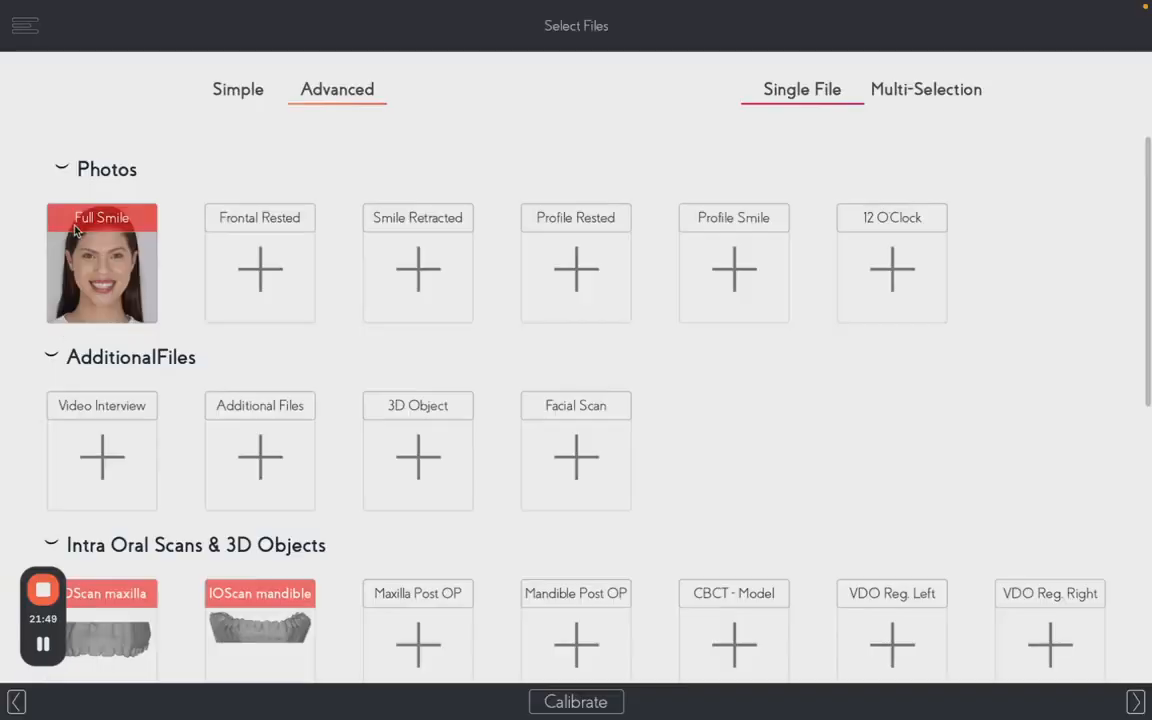
scroll(143, 291, "down", 1)
scroll(143, 291, "down", 1)
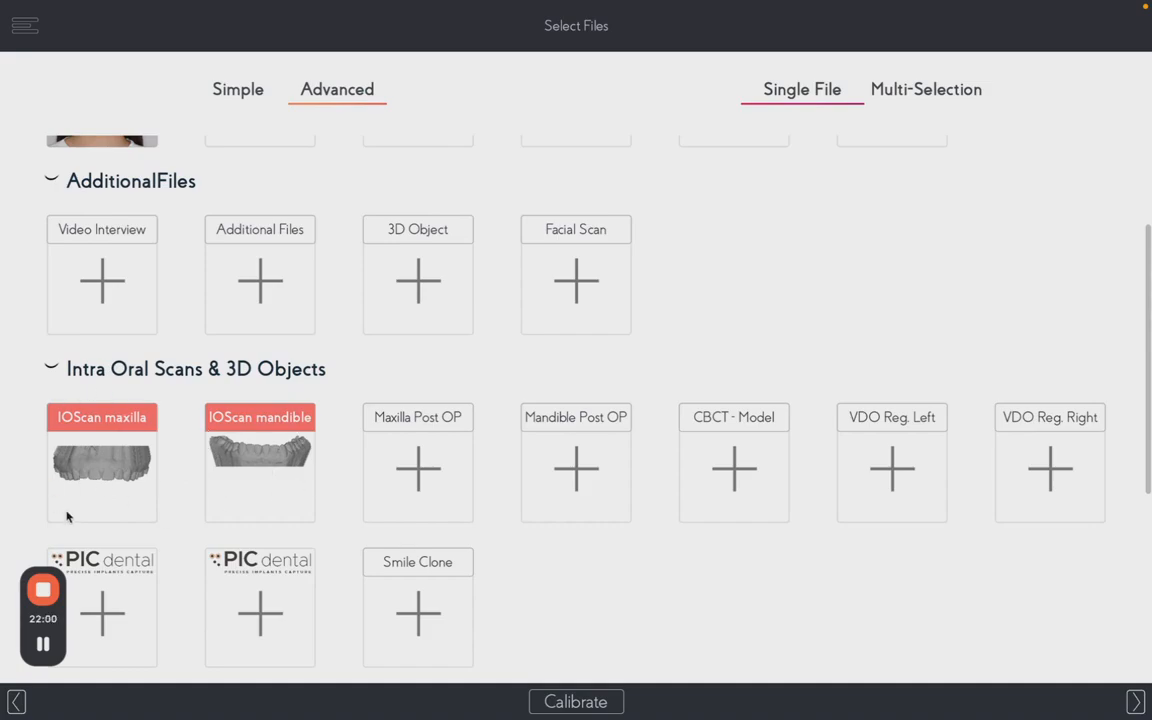
left_click(577, 705)
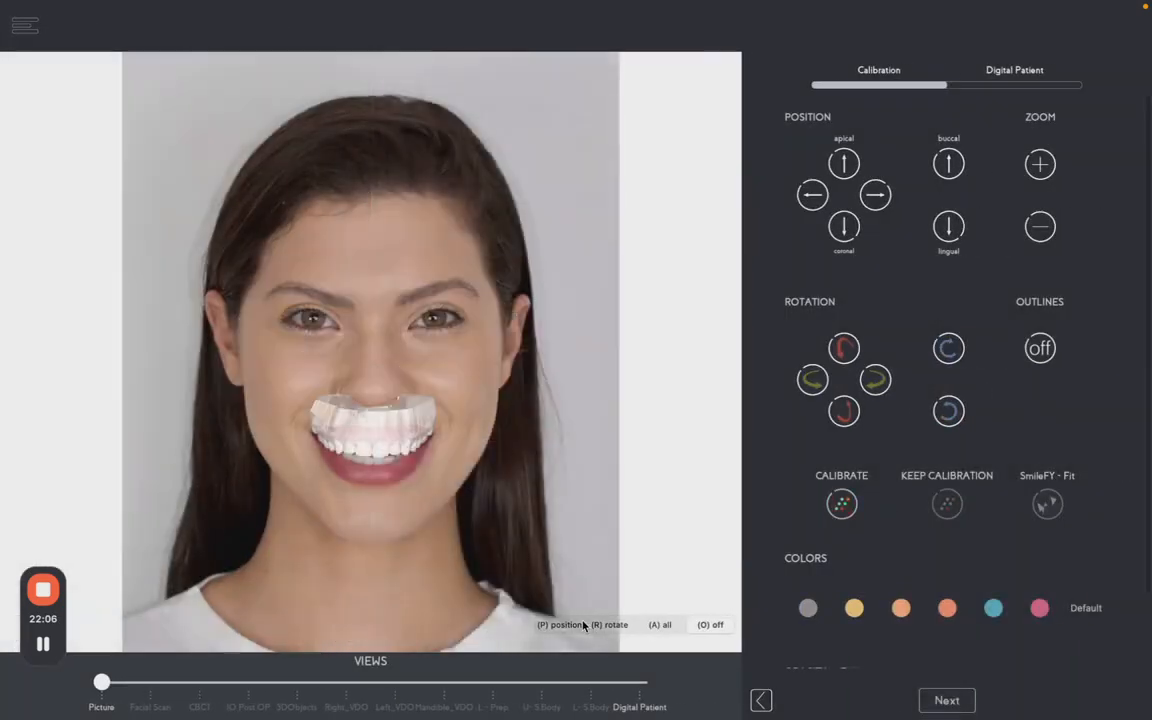
Check the scan's alignment on the smile photo, and inspect both scanned arches in the Digital Patient view.
scroll(360, 480, "up", 2)
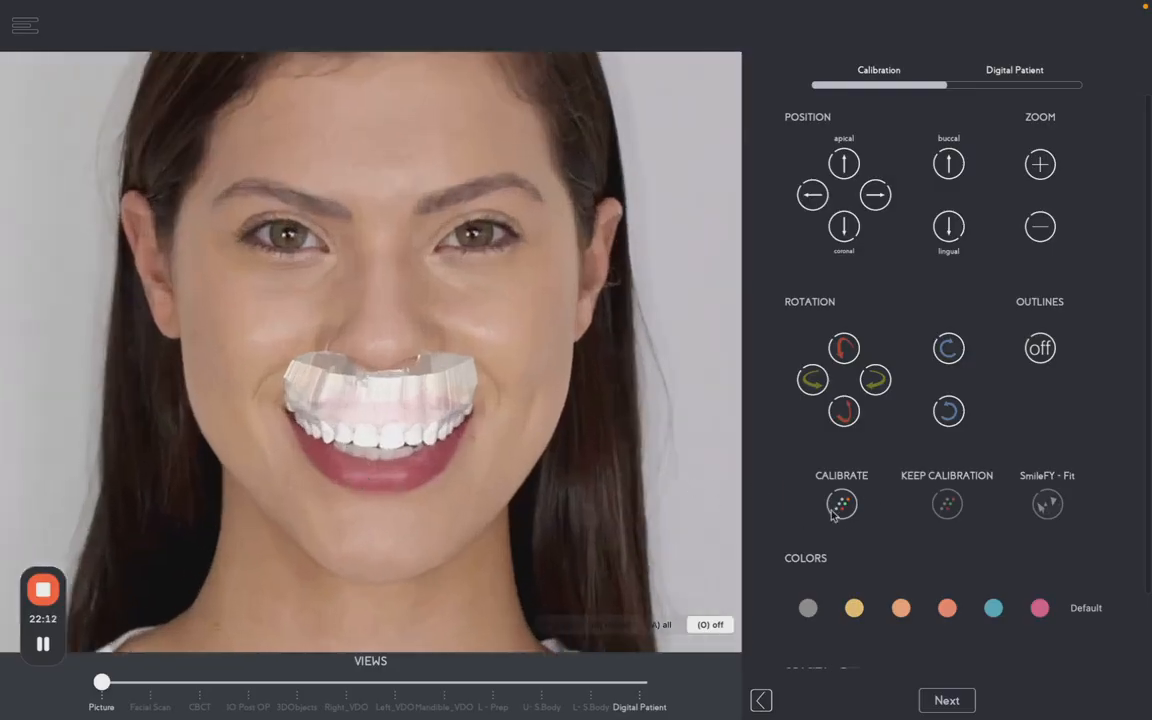
left_click(970, 76)
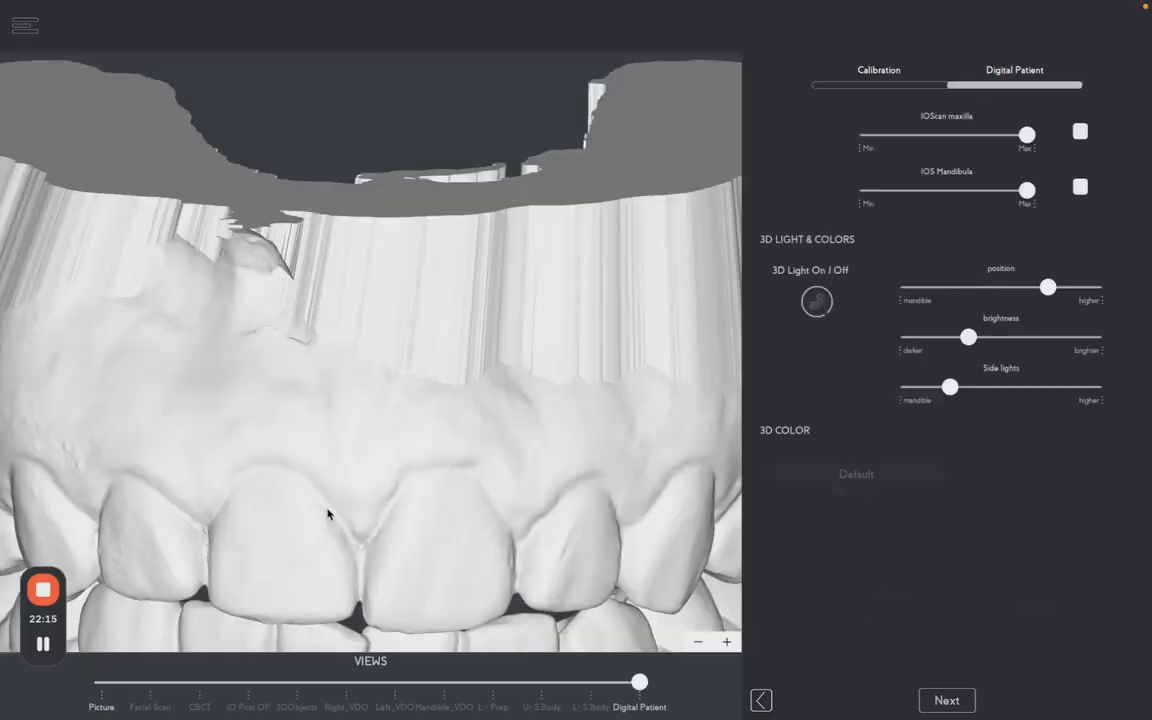
scroll(328, 514, "down", 10)
right_click_drag(327, 513, 350, 500)
left_click_drag(350, 500, 386, 476)
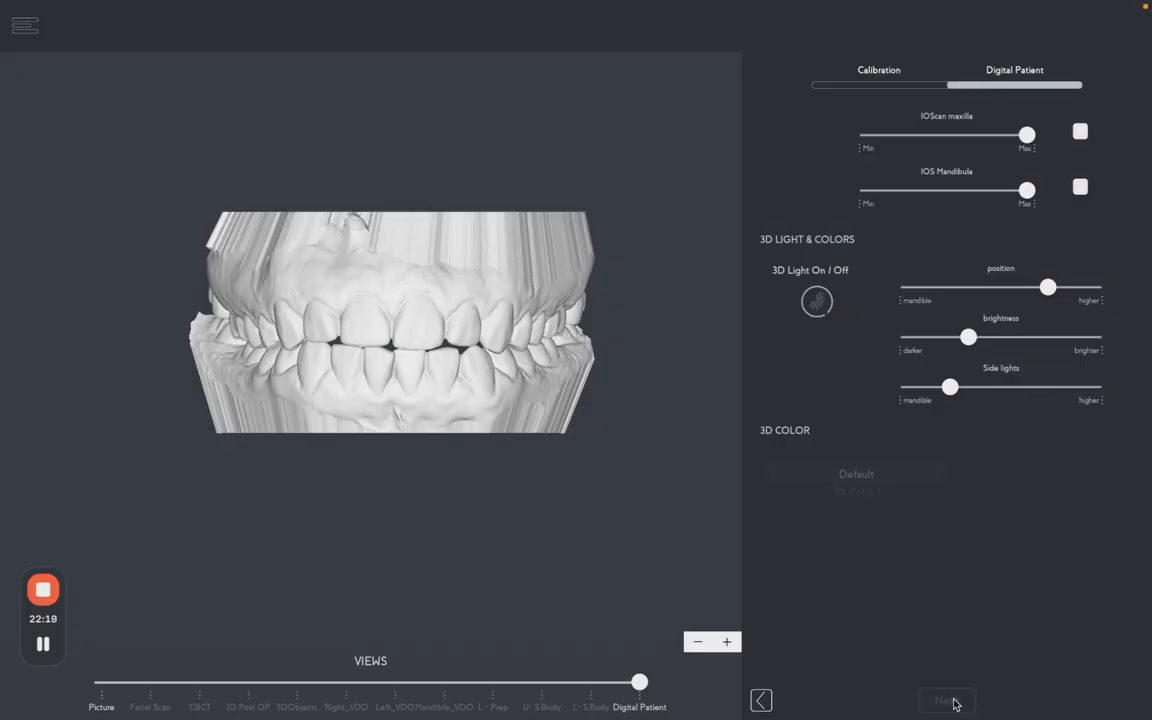
Finish reviewing the digital patient, leave the case without saving, and return to Case Management to view the available project types.
left_click(949, 702)
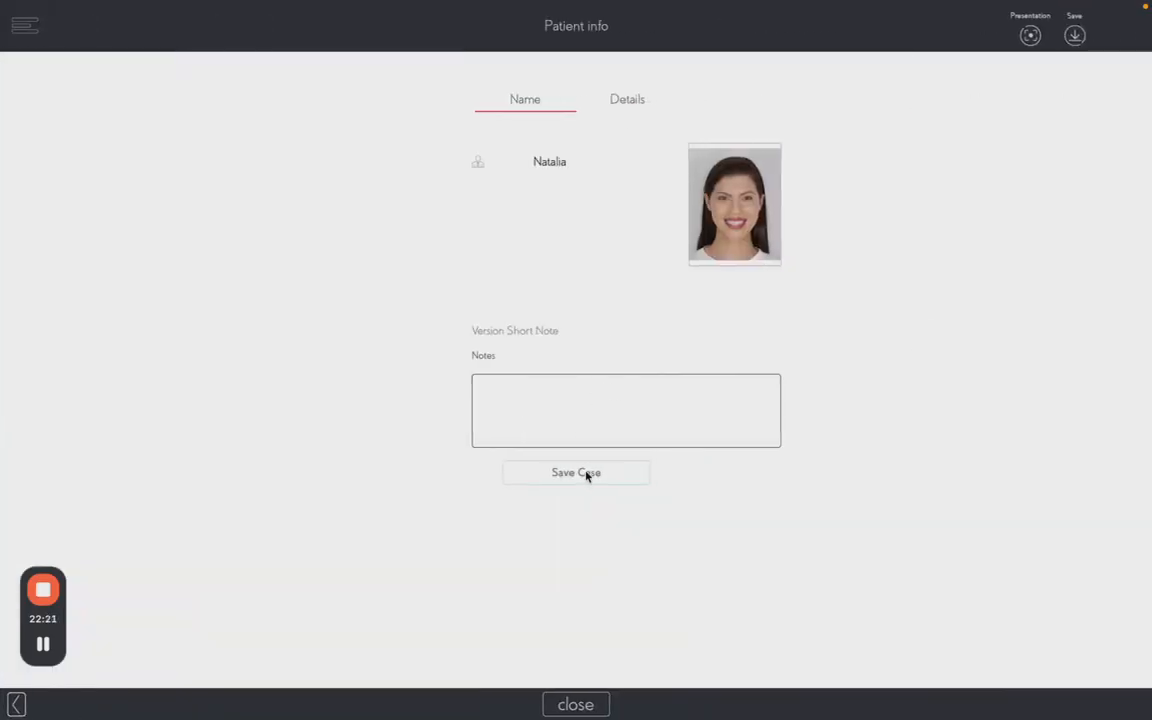
left_click(576, 703)
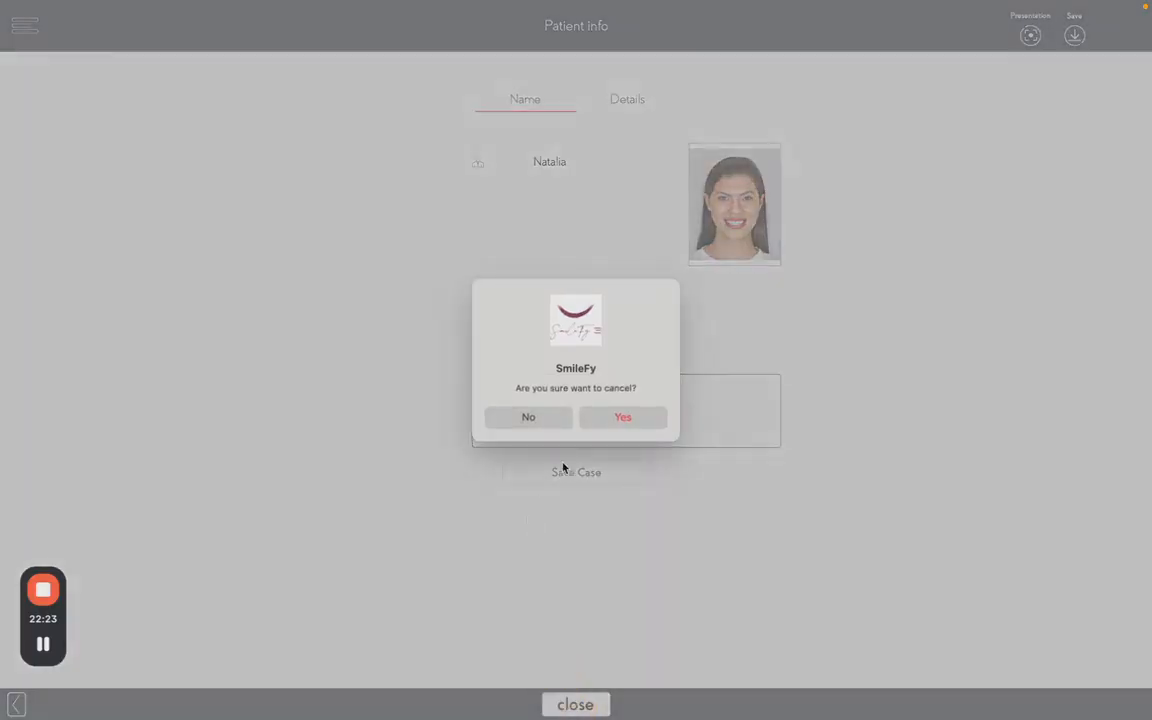
left_click(622, 418)
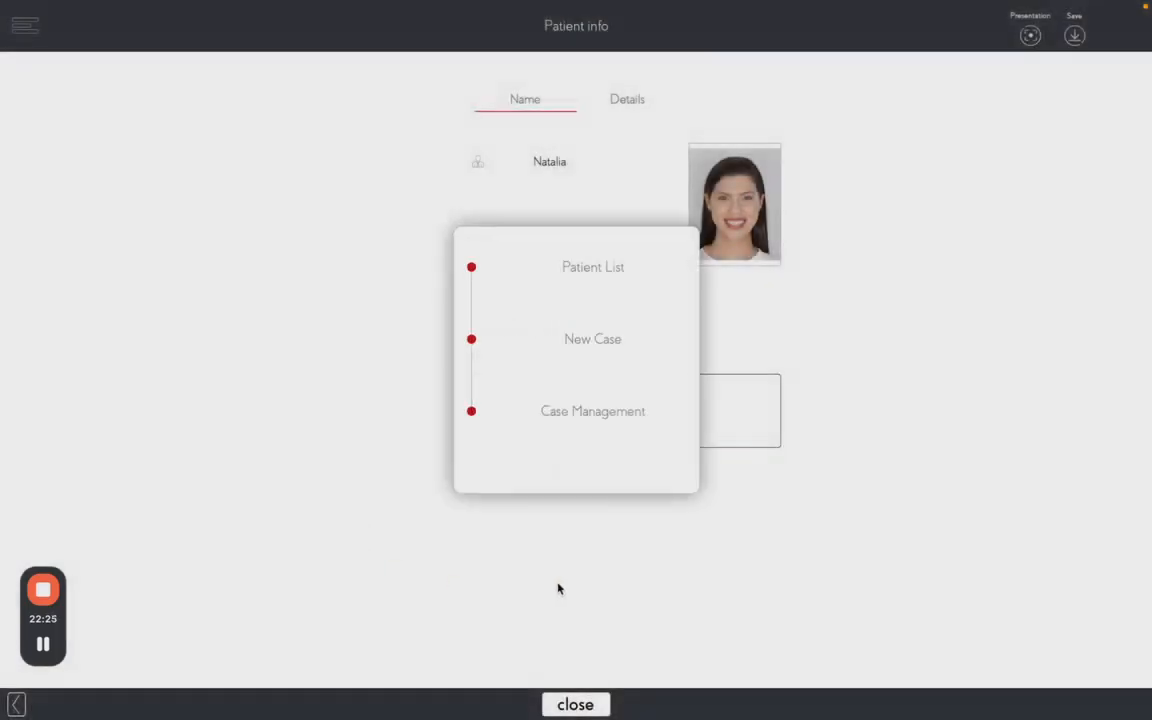
left_click(578, 418)
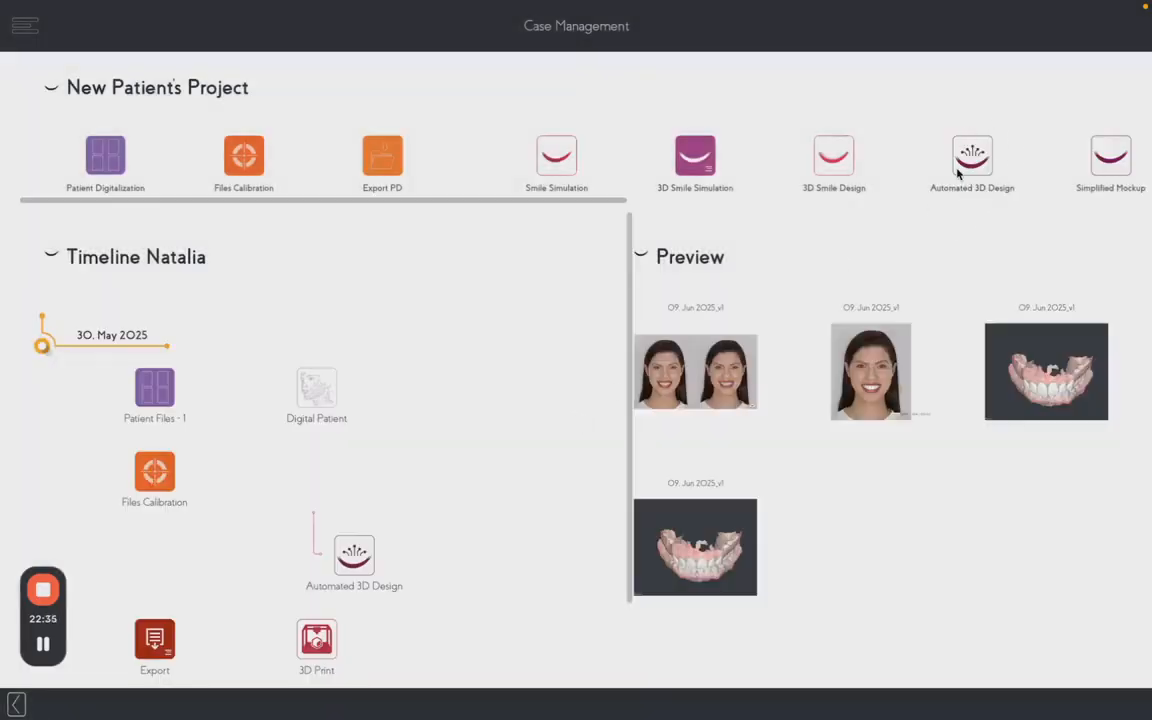
scroll(957, 173, "right", 2)
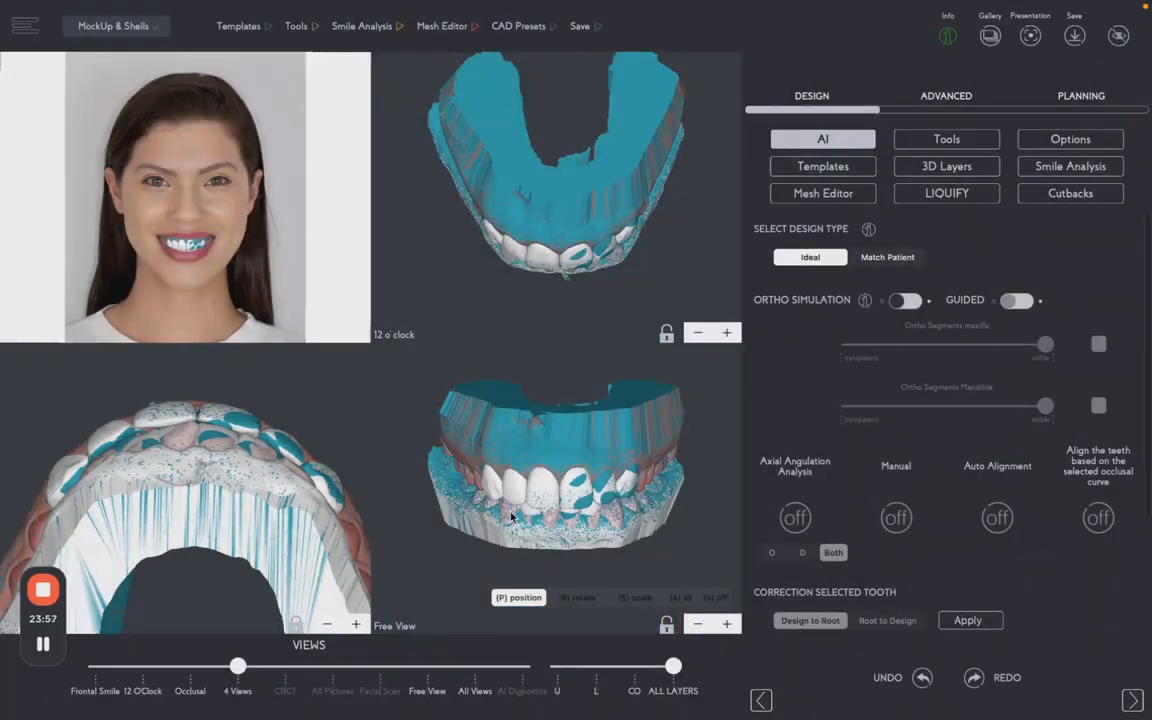
Show only the upper arch and hide Motivational Mockup Maxilla-1, Maxilla-2, Mandibula-1 and Shells Maxilla-1 in the 3D layers.
left_click(557, 667)
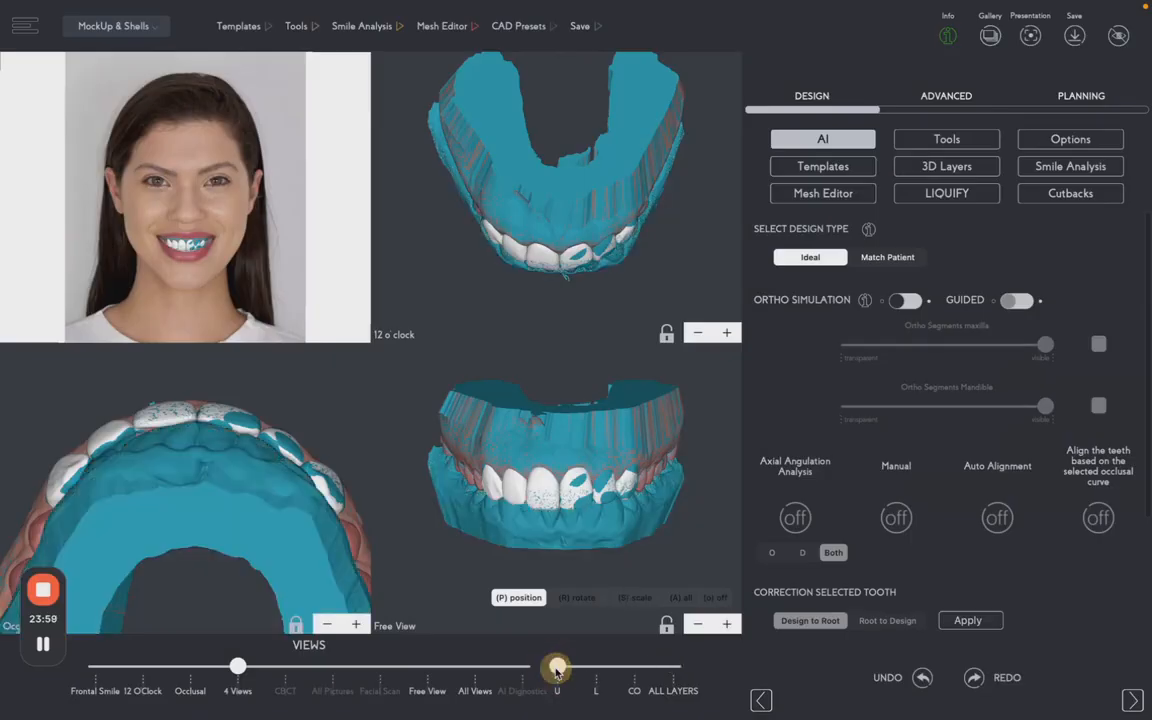
left_click(943, 172)
scroll(990, 545, "down", 5)
scroll(985, 545, "down", 4)
left_click_drag(965, 500, 800, 519)
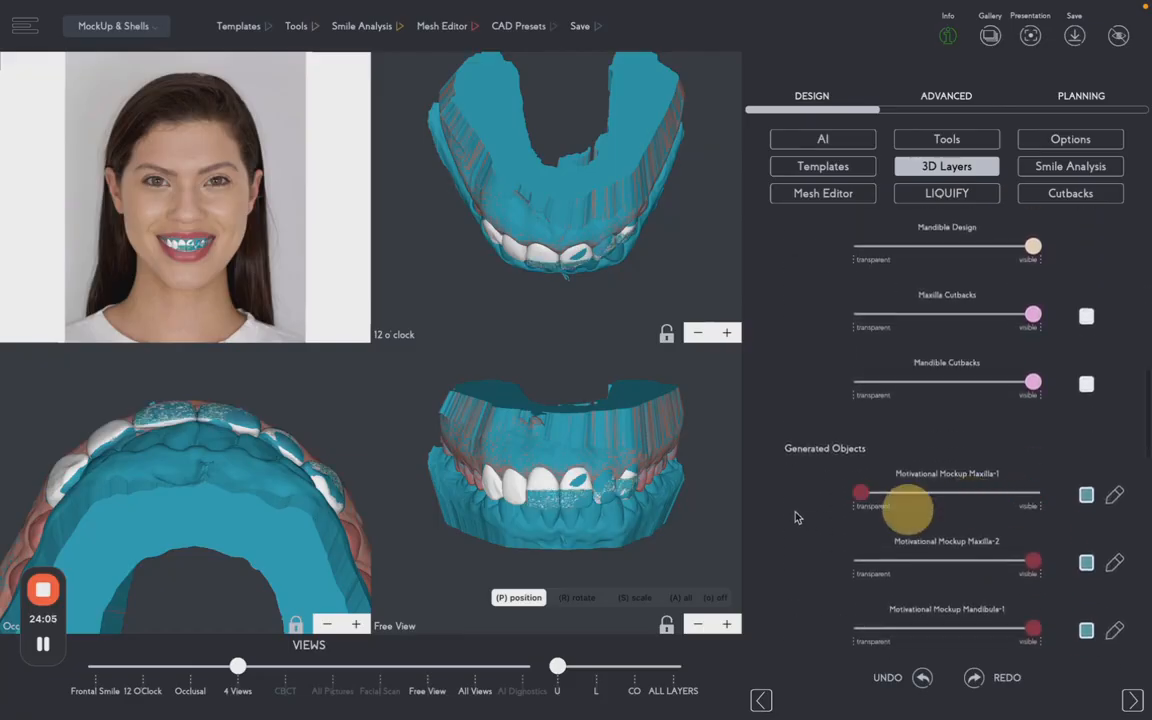
left_click_drag(1033, 560, 825, 566)
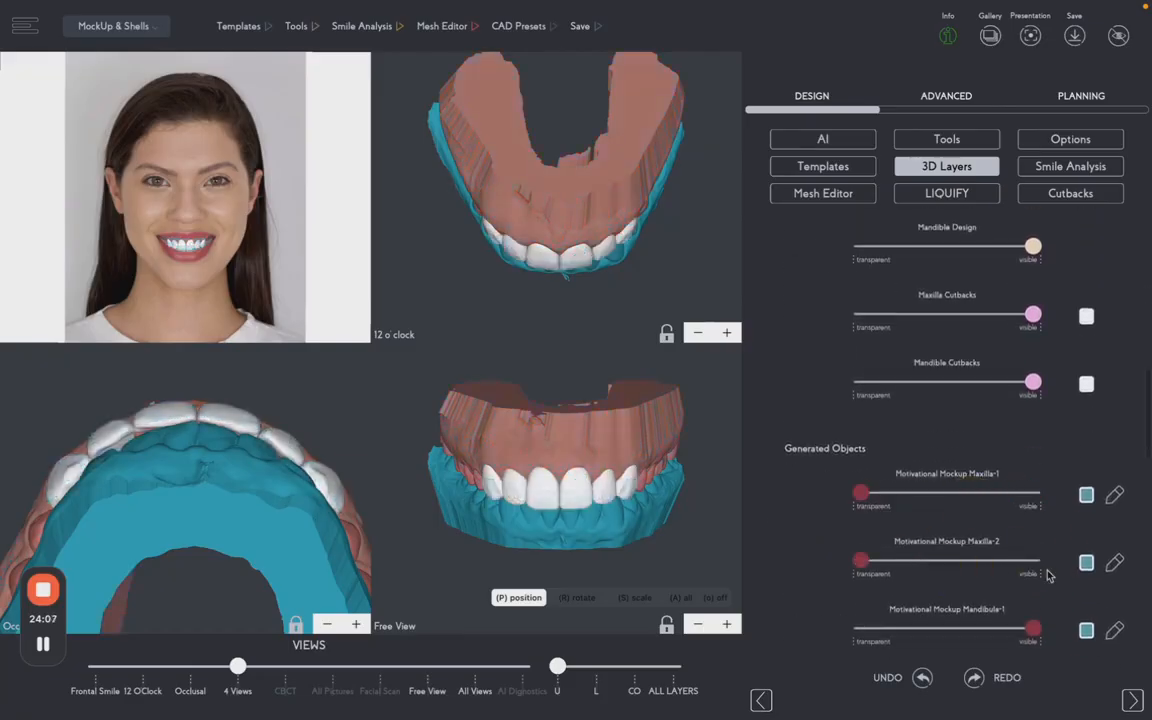
scroll(1047, 572, "down", 2)
left_click_drag(1033, 537, 790, 537)
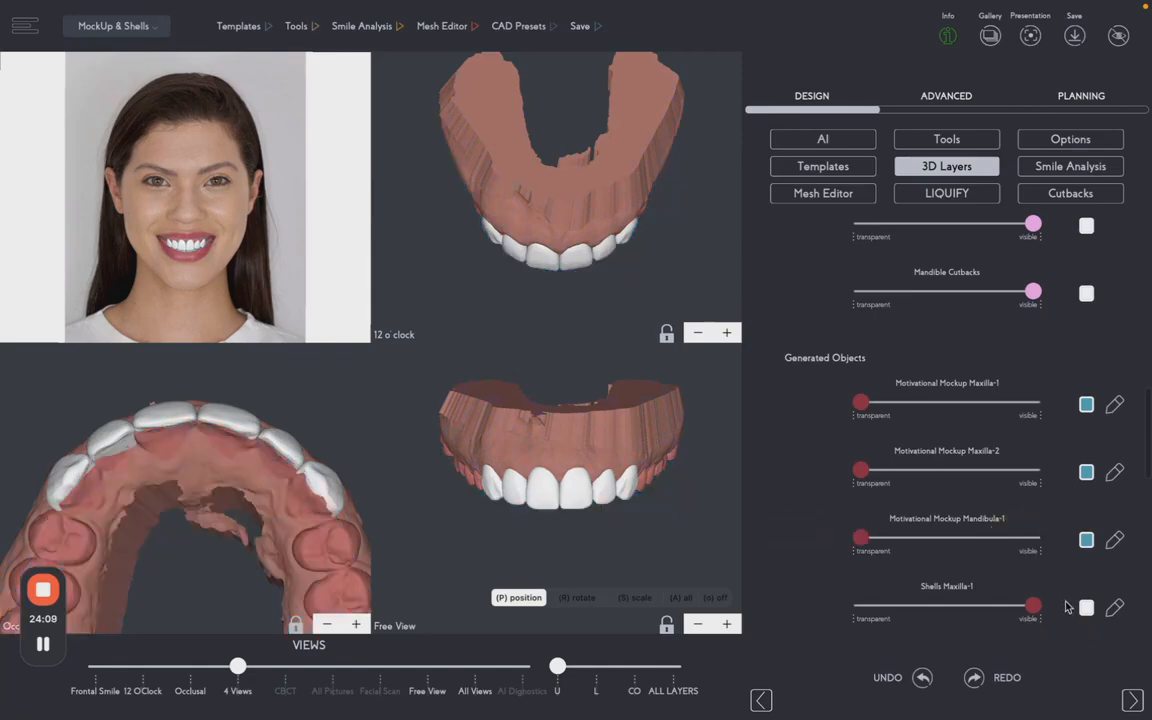
left_click_drag(1033, 605, 720, 609)
Zoom in on the patient's smile and make the Maxilla Design layer fully transparent to inspect the scanned upper teeth.
scroll(895, 470, "up", 3)
scroll(893, 468, "up", 1)
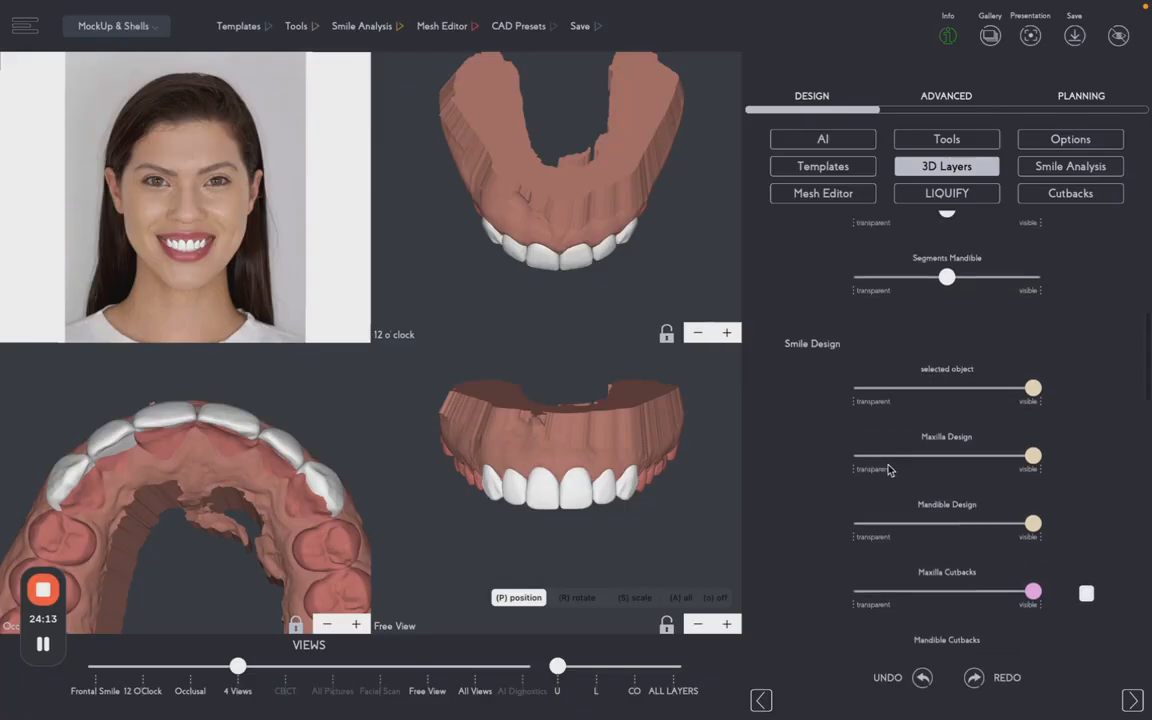
scroll(184, 281, "up", 4)
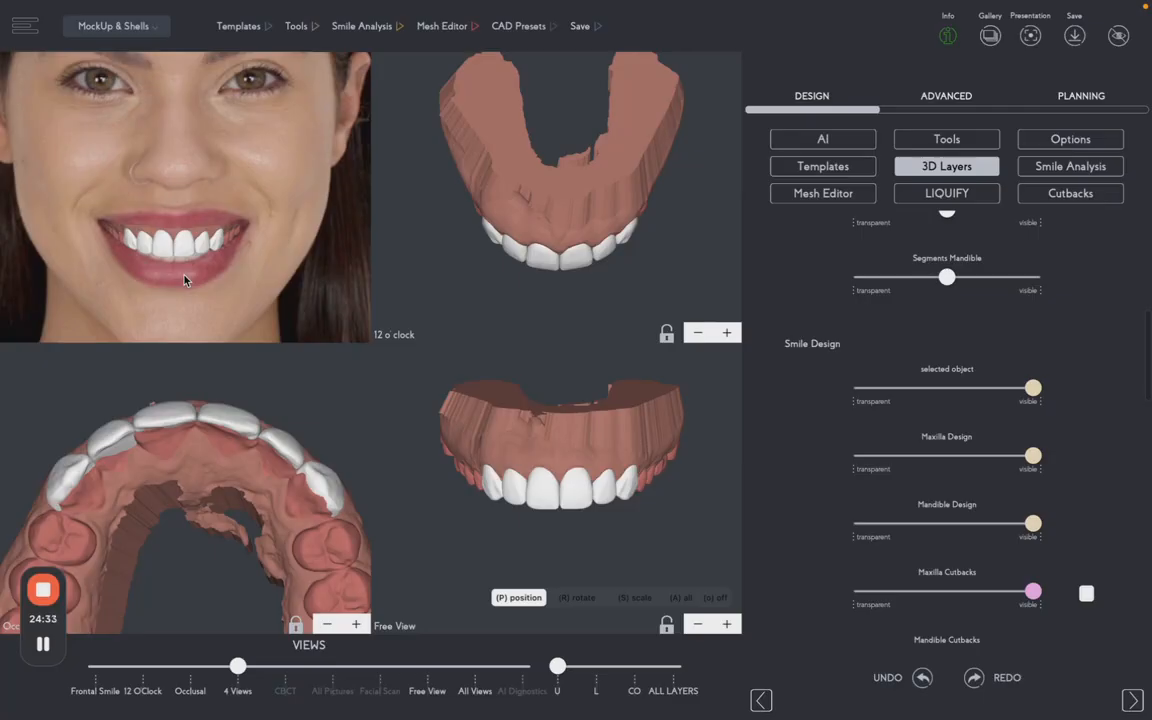
scroll(960, 560, "down", 3)
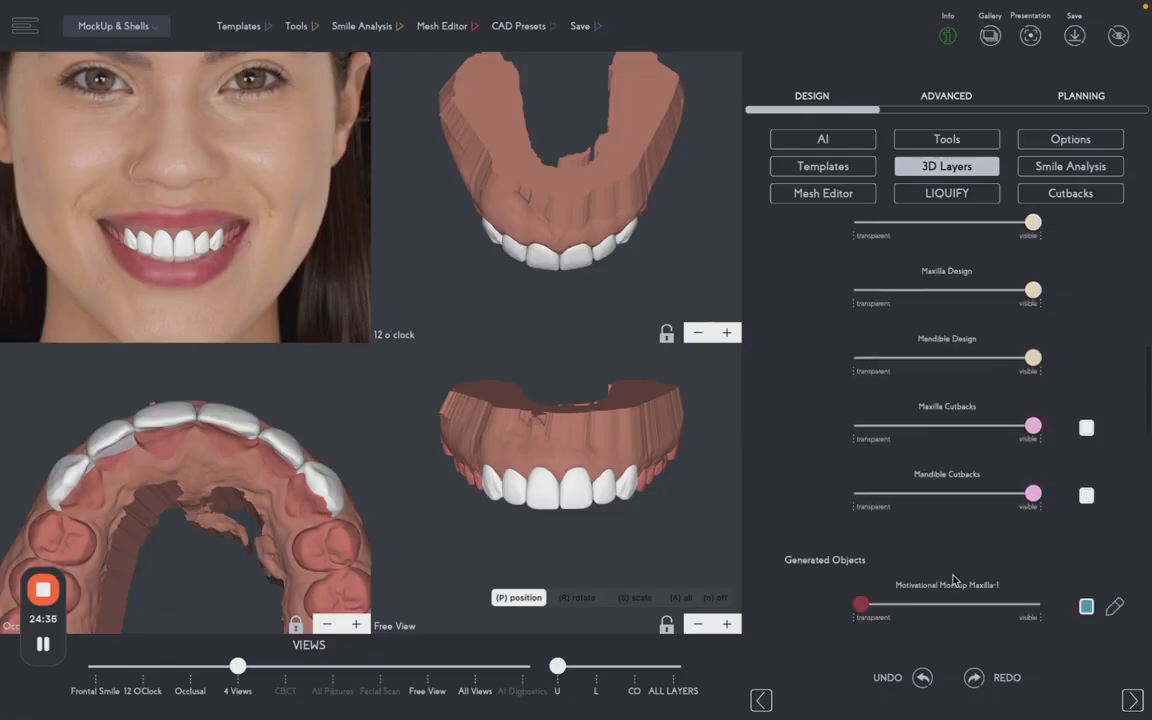
left_click_drag(1032, 291, 830, 305)
scroll(543, 420, "up", 4)
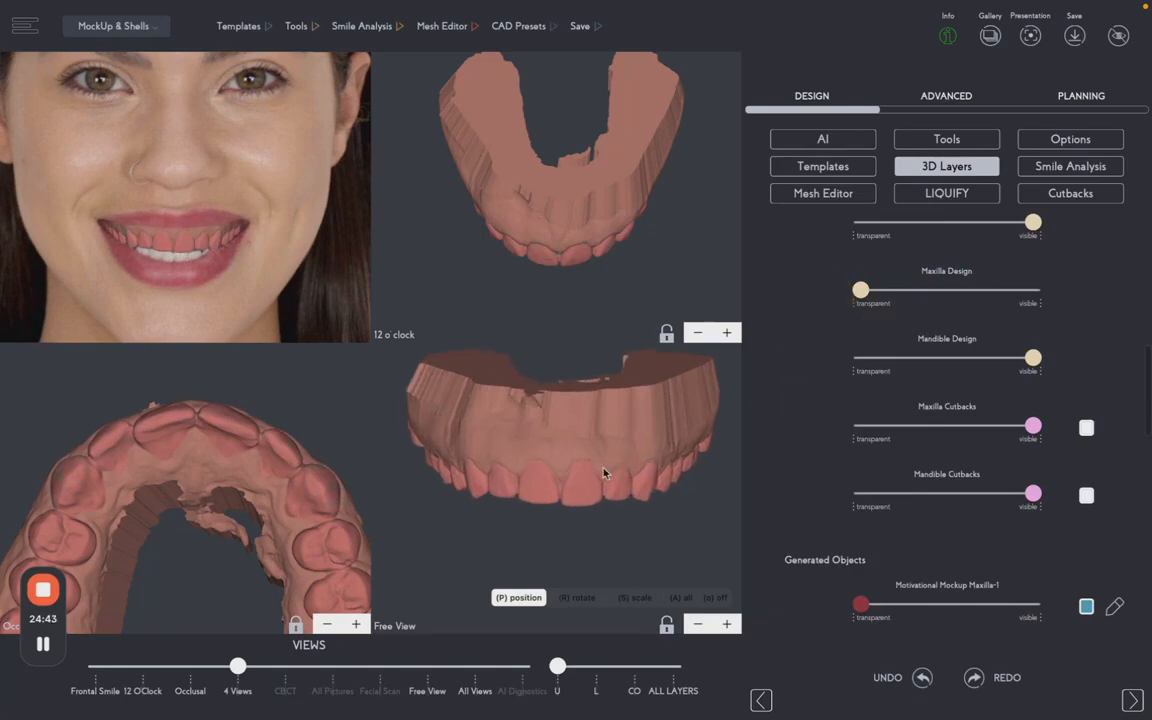
Show both arches in occlusion, make the Maxilla Design fully visible, and return to the upper arch alone.
left_click(631, 681)
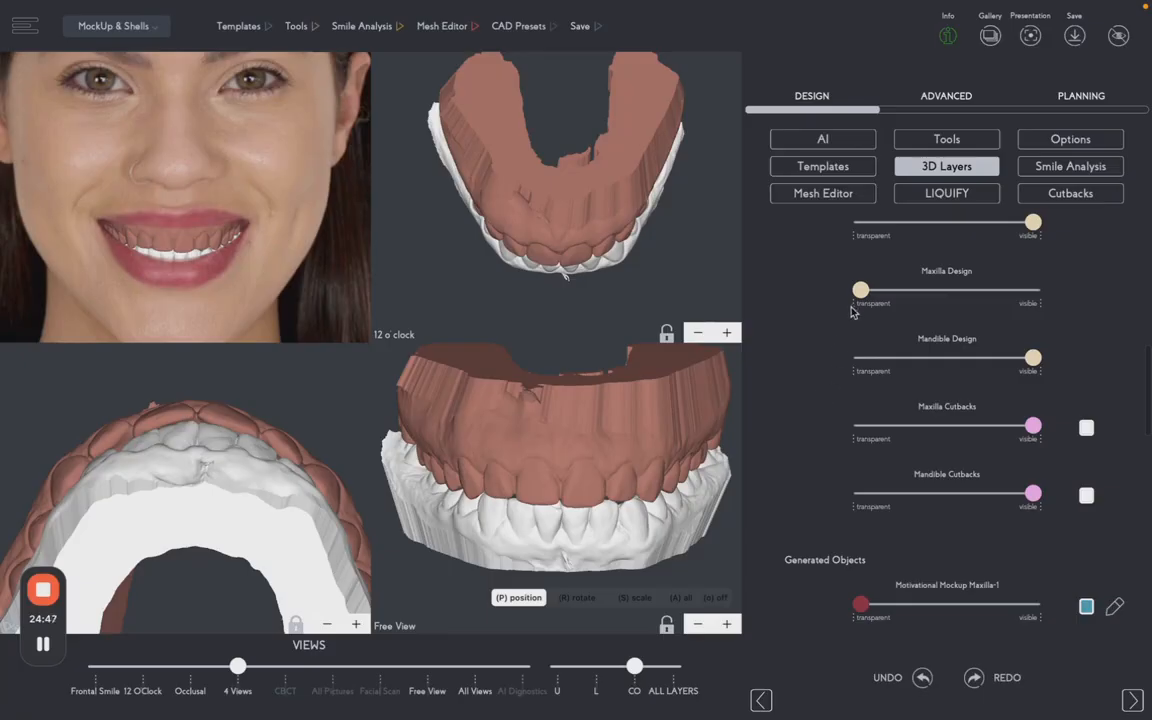
left_click_drag(862, 292, 1073, 350)
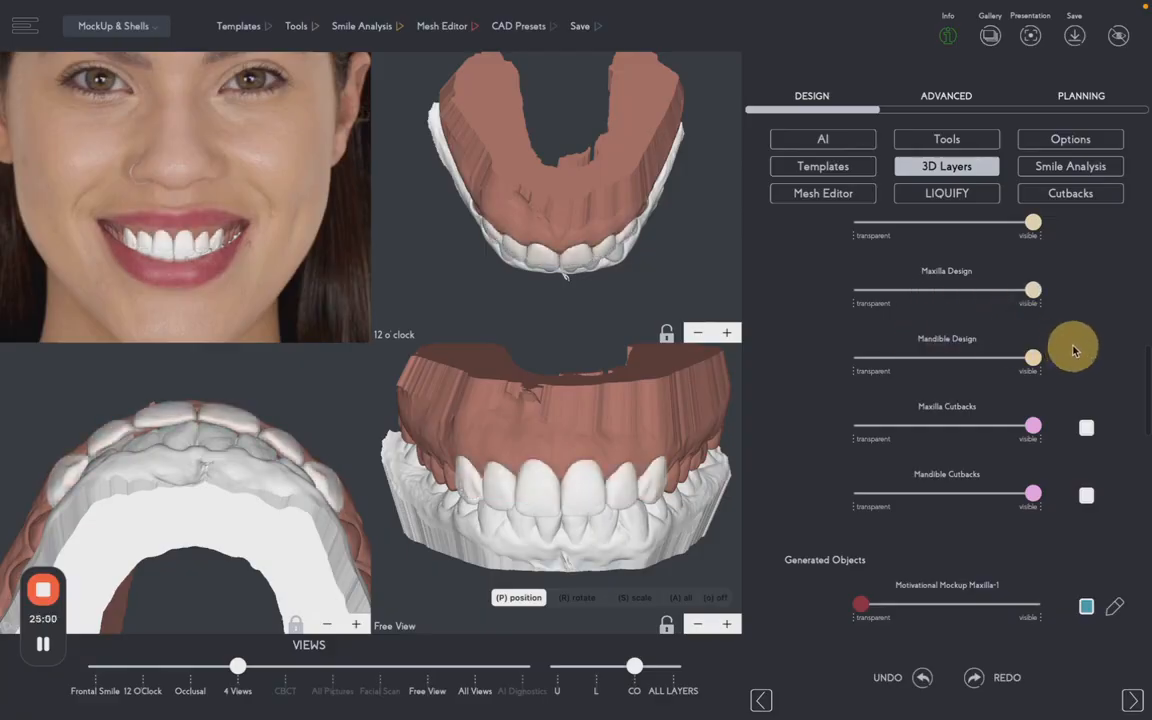
left_click(555, 668)
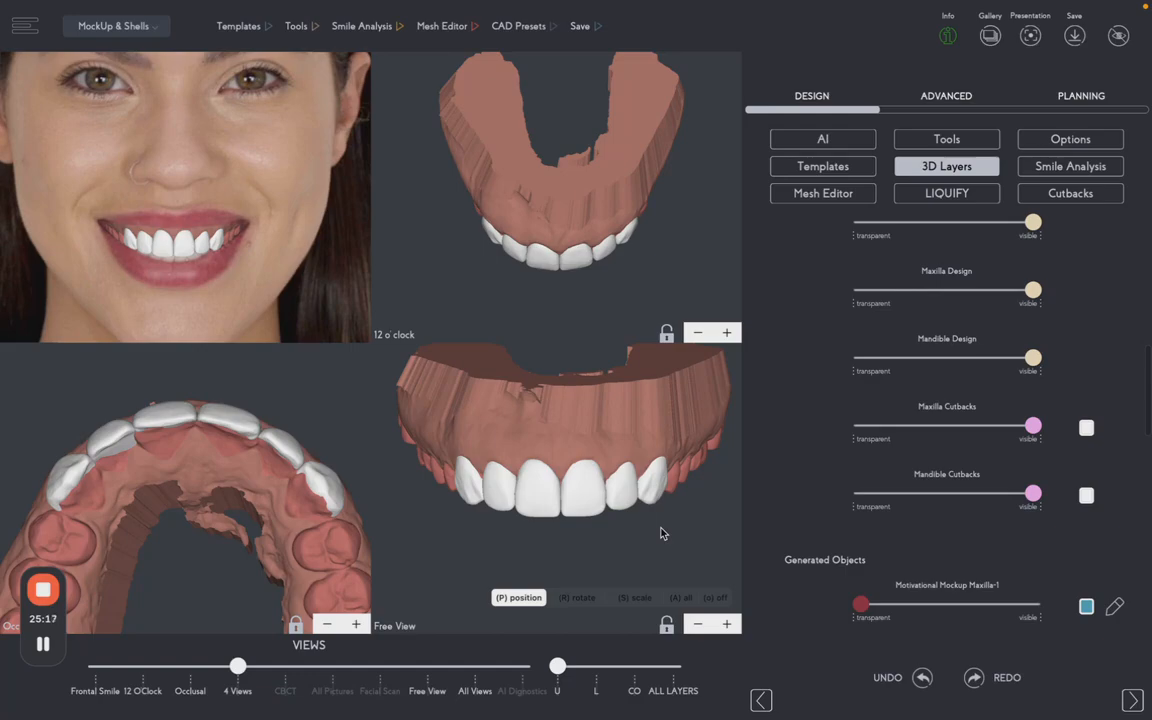
Switch the workflow to Composite Veneers and run the Composite CAD preset on the maxilla.
left_click(127, 32)
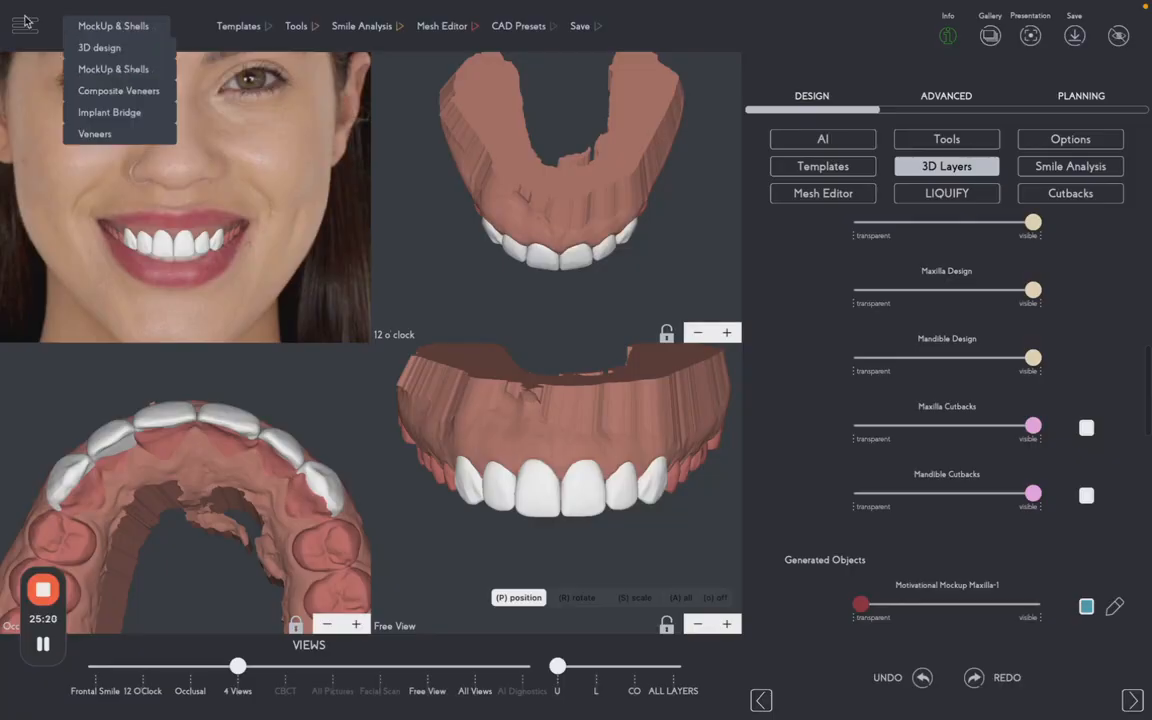
left_click(118, 90)
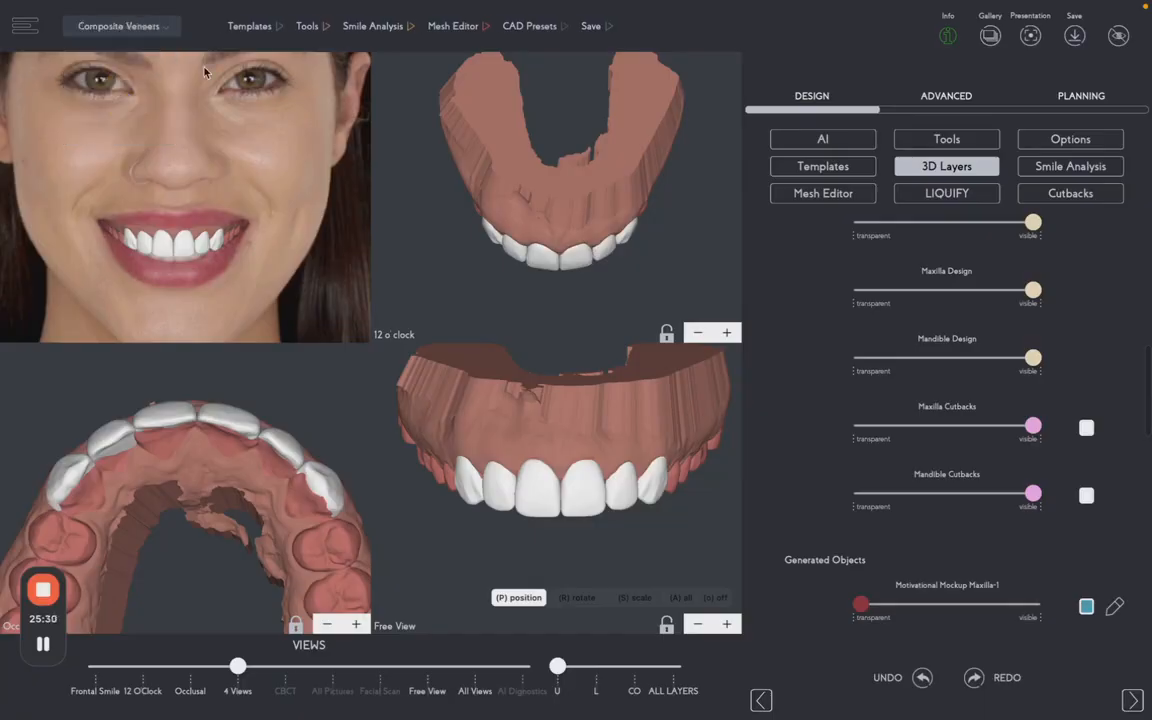
left_click(533, 30)
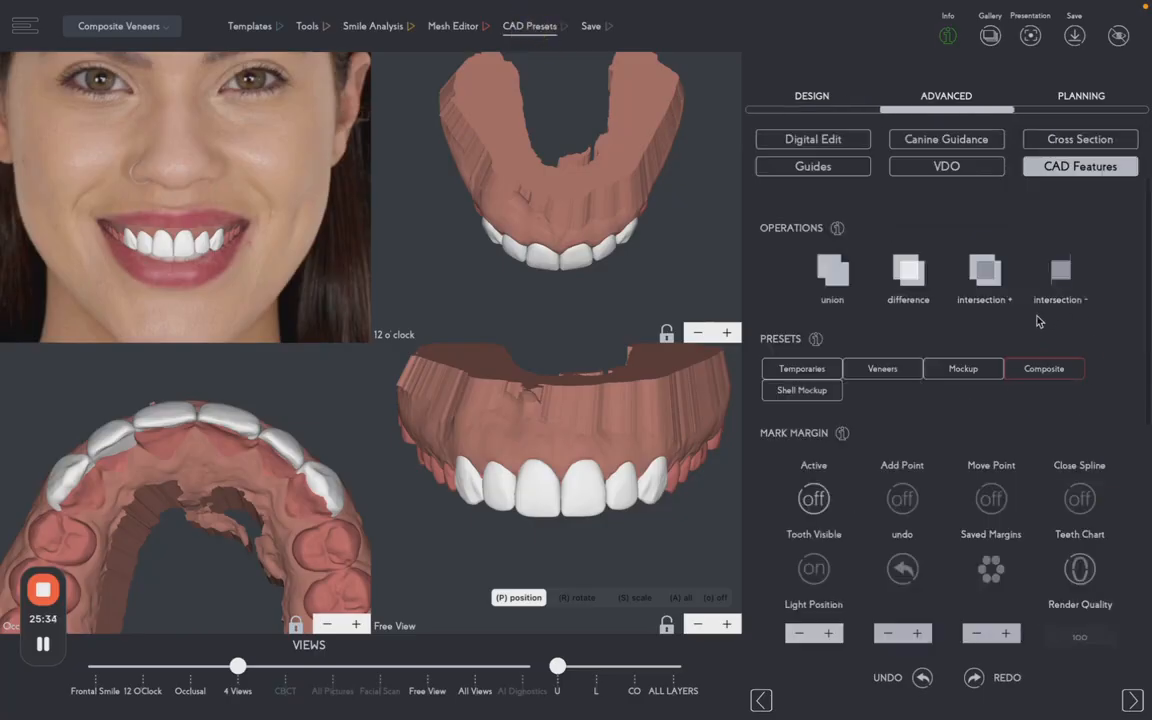
left_click(1047, 372)
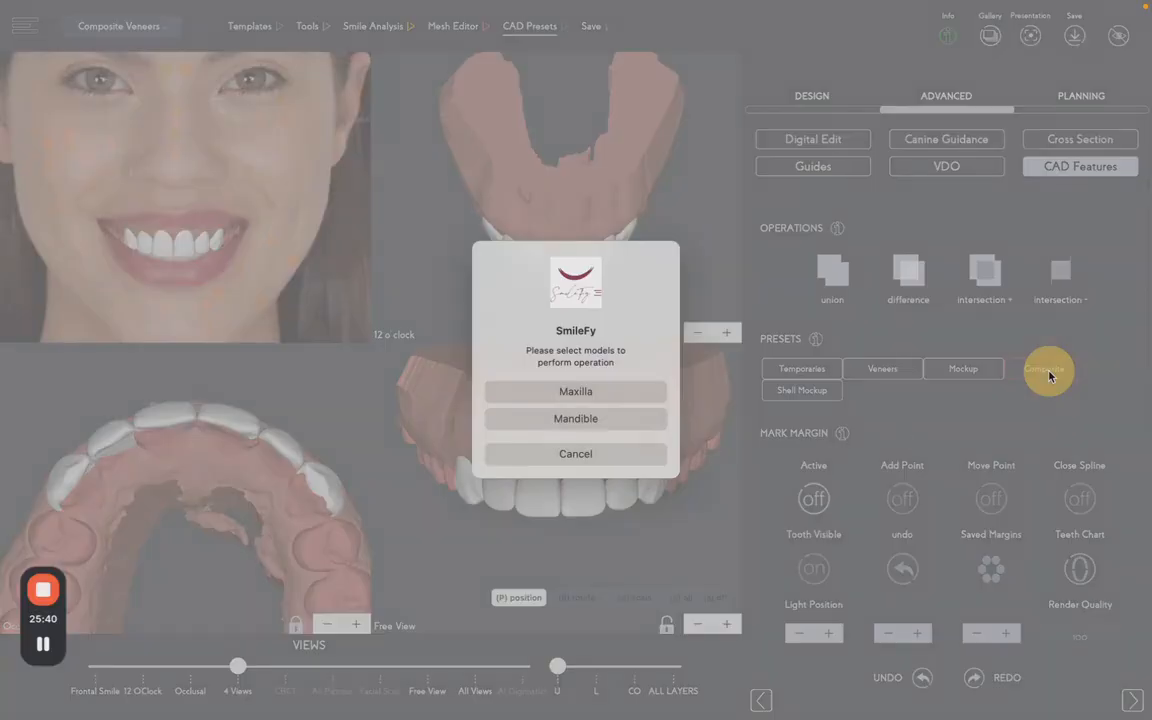
left_click(576, 392)
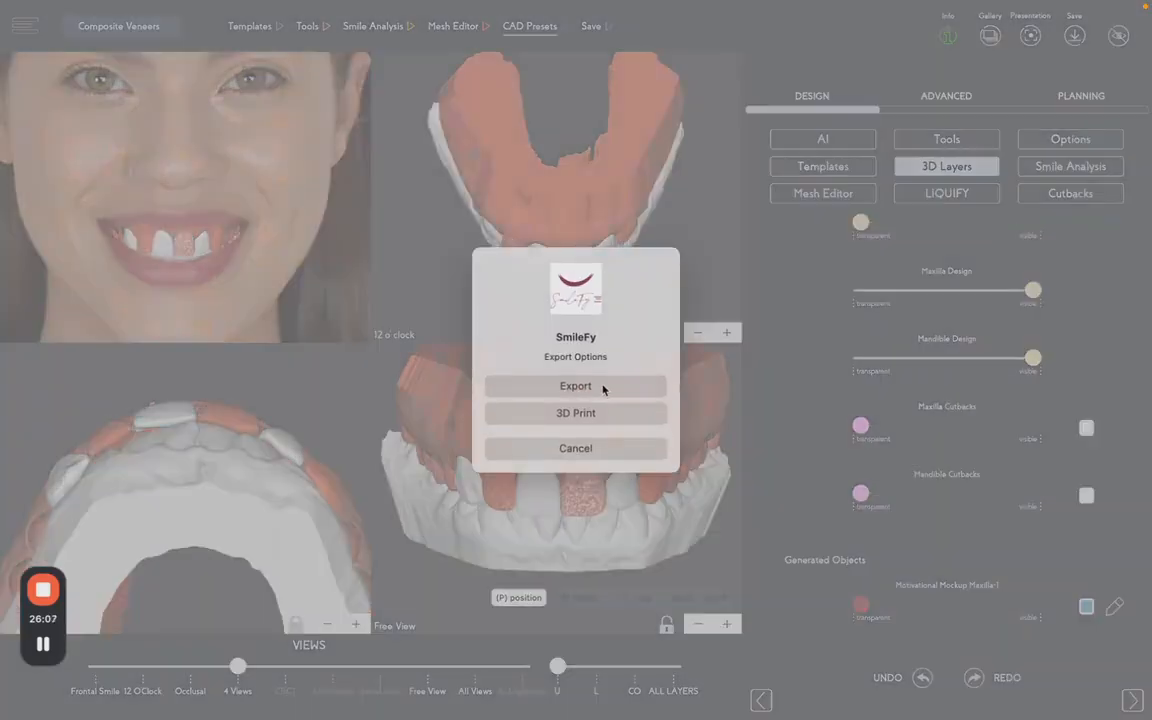
Export the generated composite veneer models to the Desktop as "Composite Veneers Maxilla".
left_click(582, 388)
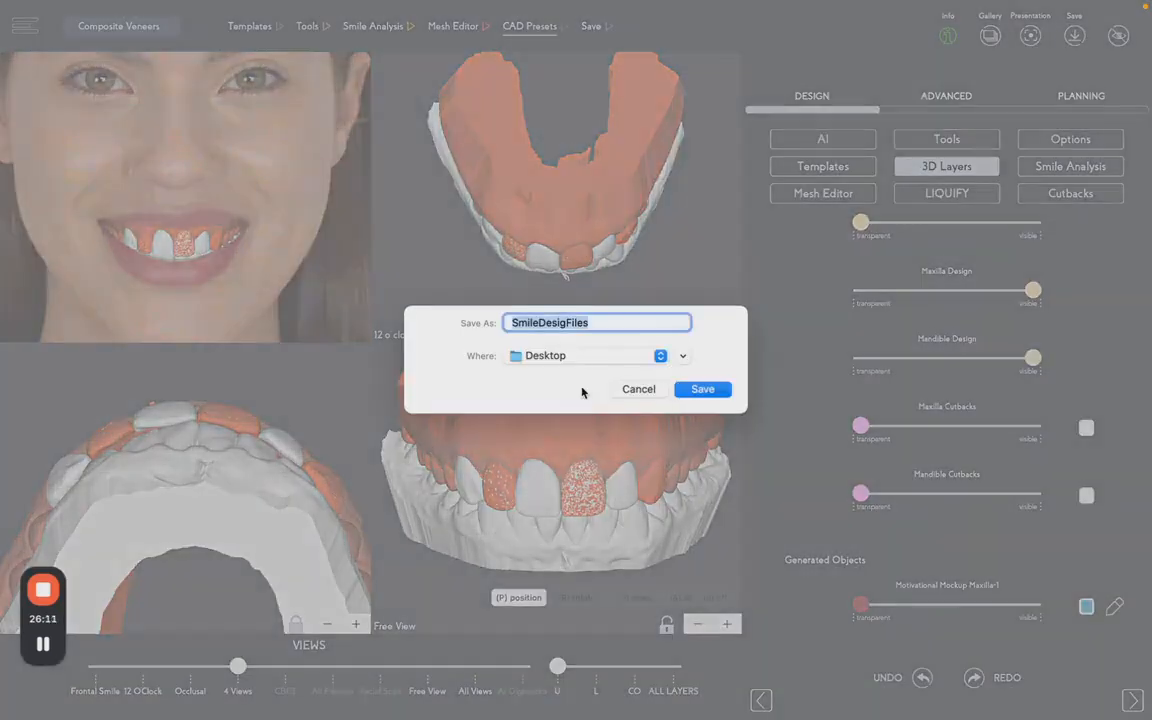
type("Composite Veneers Maxilla")
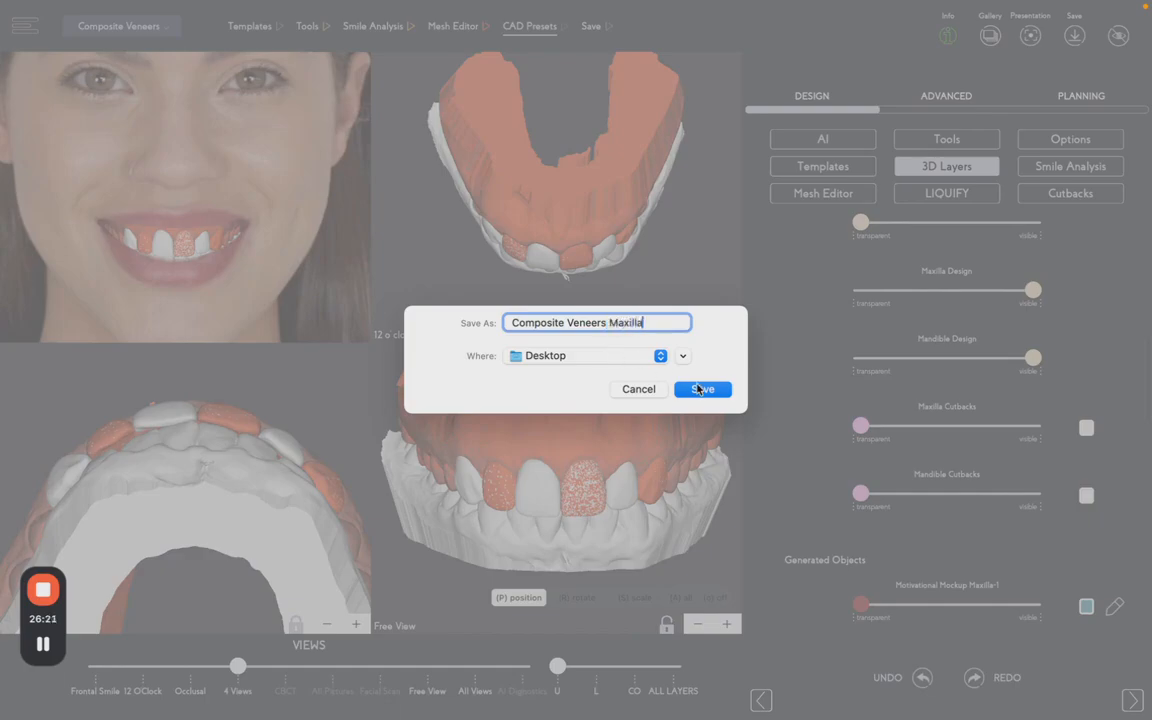
left_click(700, 389)
Hide Maxilla Composite Veneers_GAP-1 and make Maxilla Composite Veneers_FULL-1 fully visible in the generated objects.
scroll(943, 385, "down", 5)
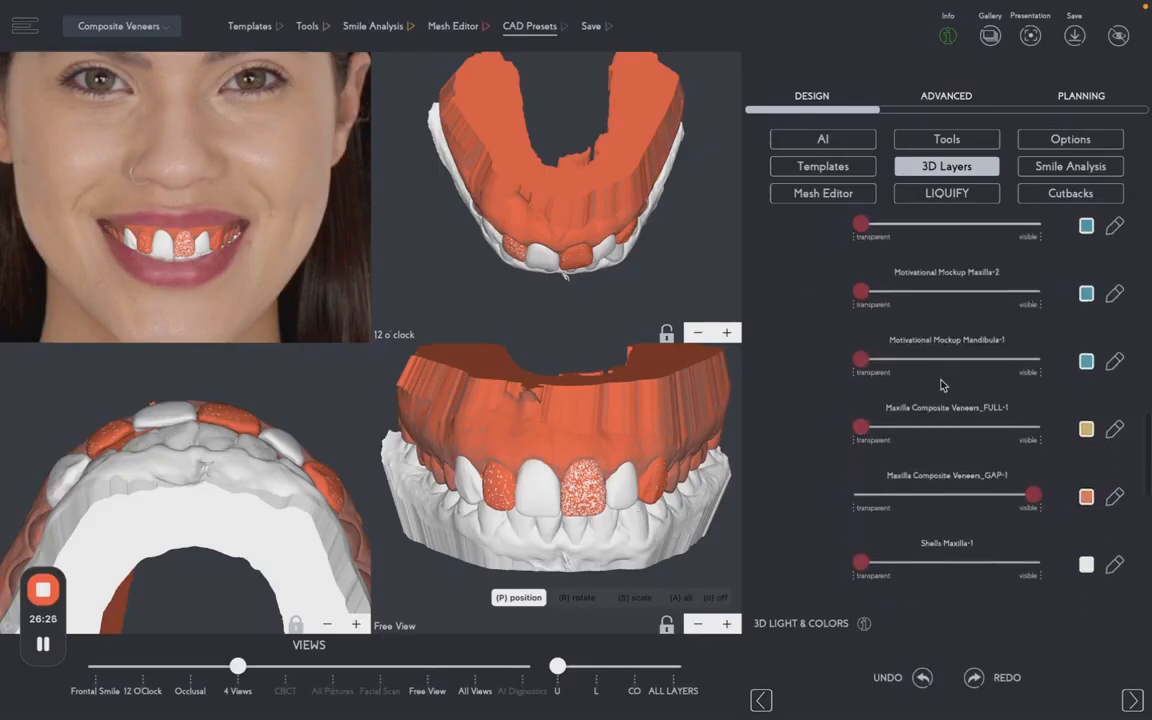
left_click_drag(1030, 506, 871, 505)
scroll(871, 505, "down", 2)
left_click_drag(866, 385, 1031, 380)
left_click_drag(655, 522, 695, 500)
Hide the Maxilla Optimized scan and examine the full composite veneers model from the front.
scroll(905, 337, "up", 5)
scroll(978, 355, "up", 5)
left_click_drag(1033, 374, 728, 380)
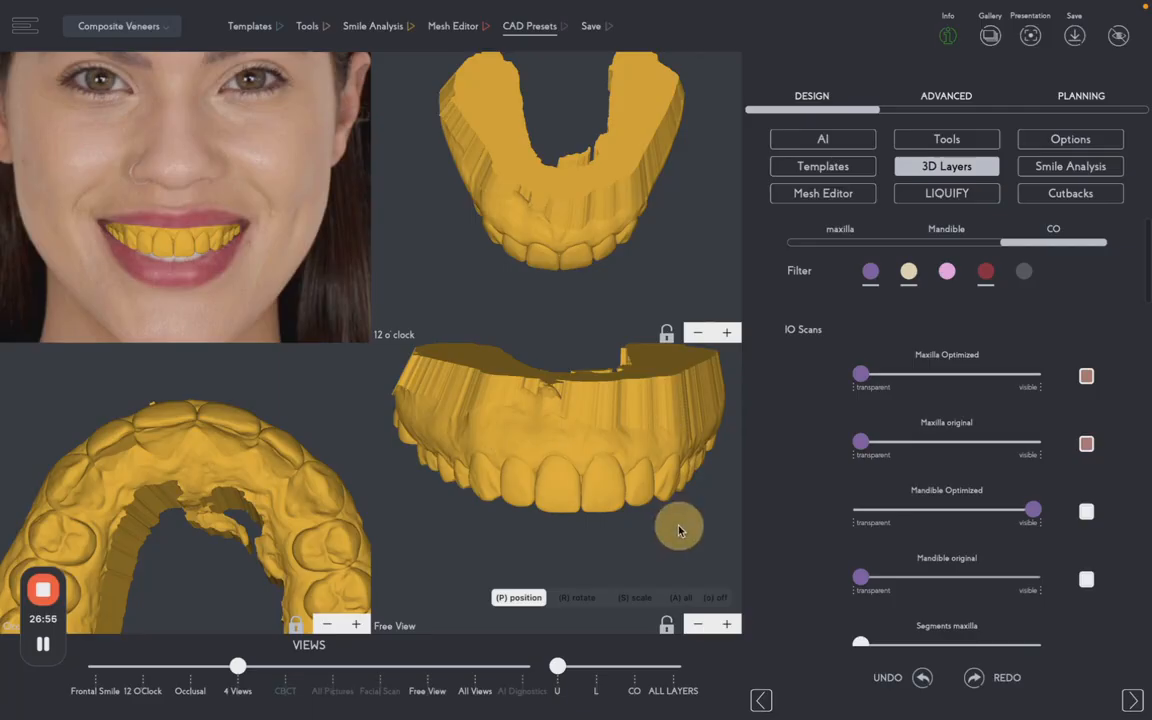
left_click_drag(679, 530, 663, 527)
Show Maxilla Composite Veneers_GAP-1, hide the FULL-1 model, and examine the alternating teeth of the gap model.
scroll(933, 560, "down", 5)
scroll(933, 565, "down", 10)
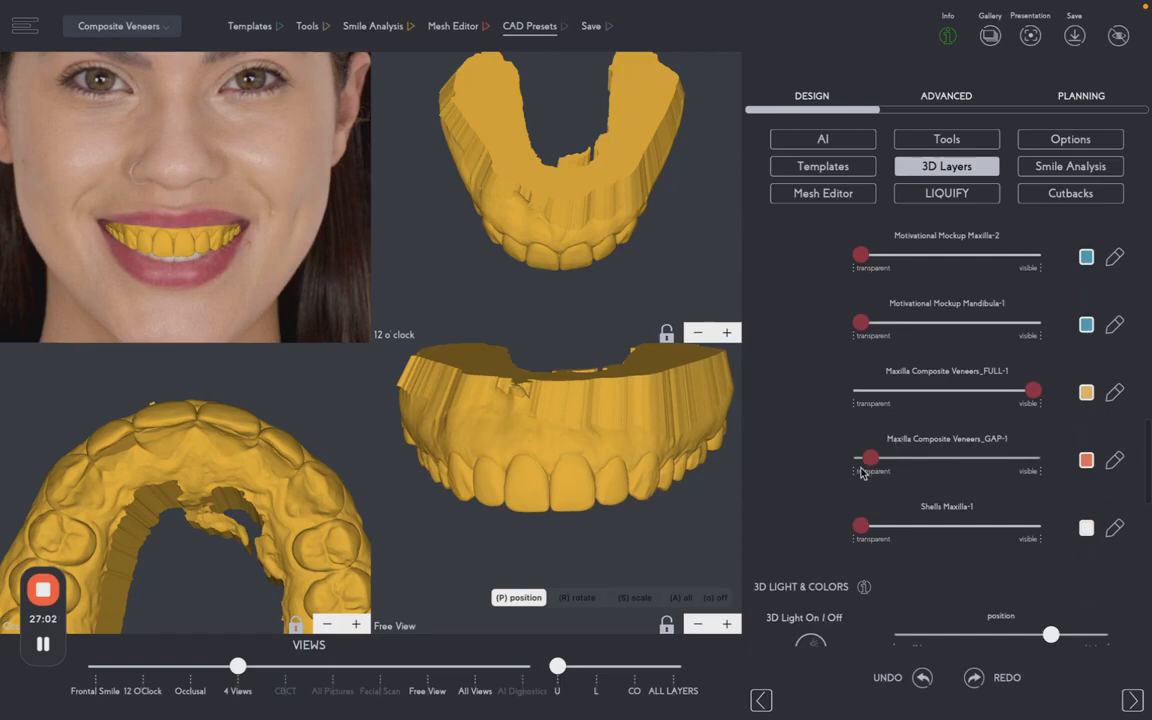
left_click_drag(869, 459, 1034, 458)
left_click_drag(1034, 392, 858, 392)
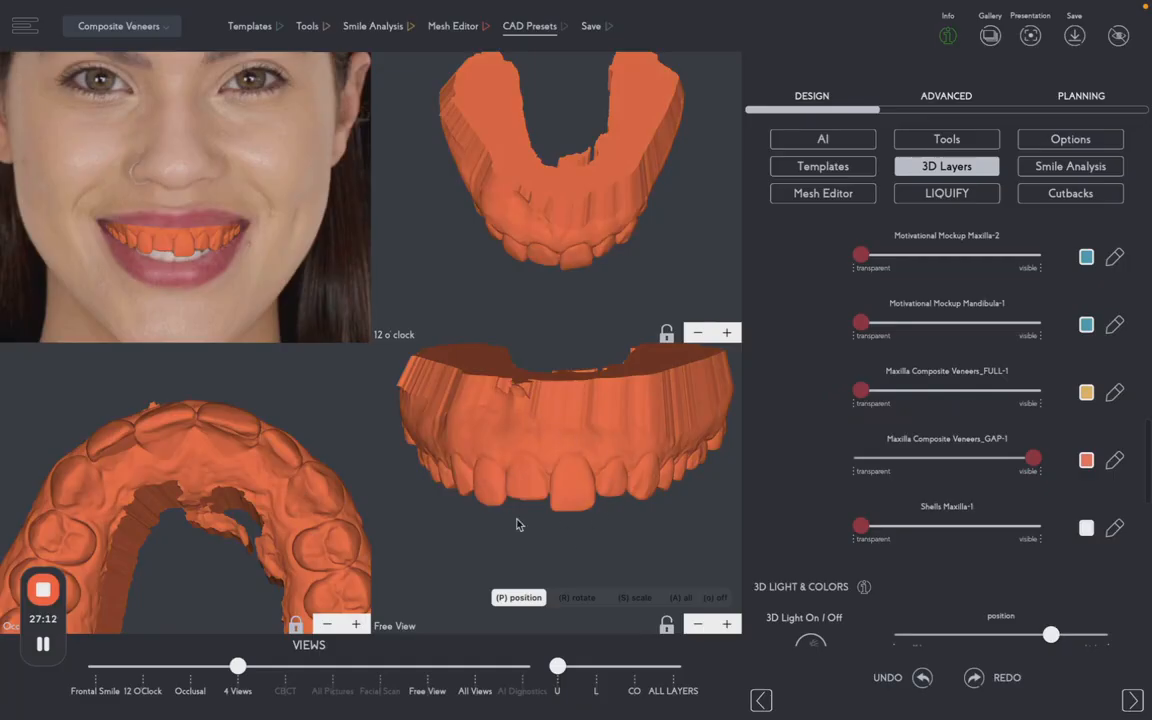
mouse_move(577, 545)
left_mouse_down()
mouse_move(607, 545)
mouse_move(596, 547)
left_mouse_up()
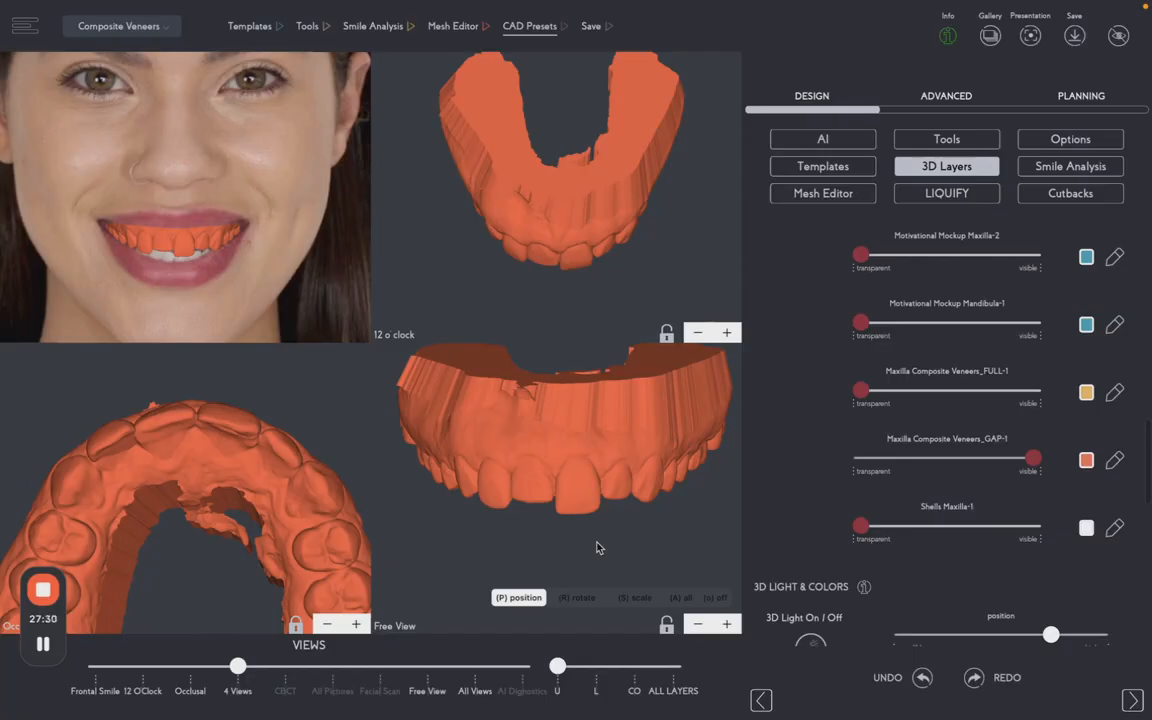
left_click_drag(597, 547, 505, 490)
Make Maxilla Composite Veneers_FULL-1 fully visible again and examine it over the gap model.
left_click_drag(860, 393, 1046, 393)
left_click_drag(565, 490, 622, 549)
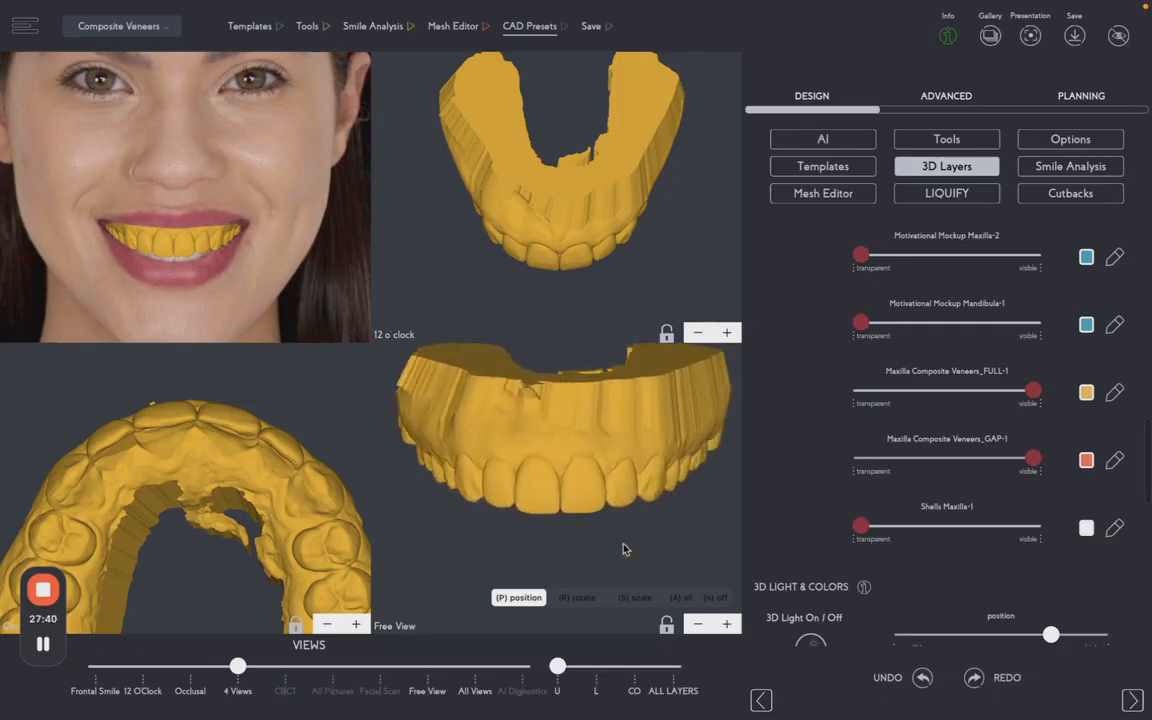
left_click(43, 647)
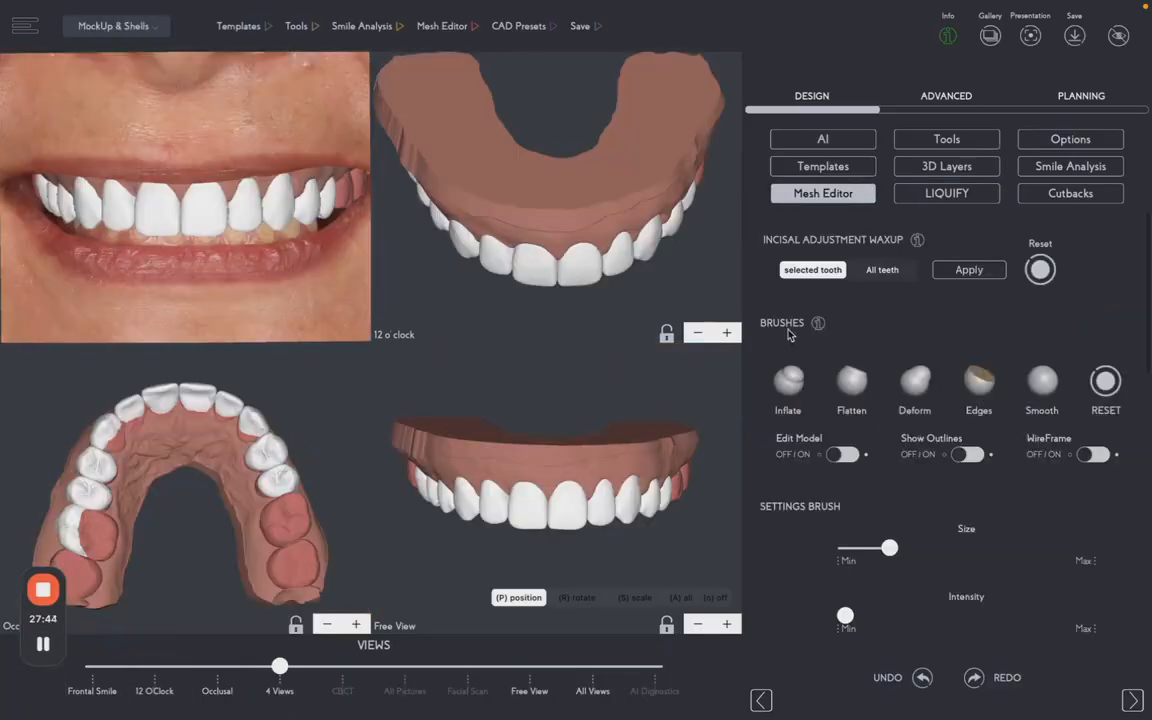
Fade the Maxilla Design to fully transparent in the 3D layers, inspect the scanned upper teeth, and restore the design's full visibility.
left_click(925, 166)
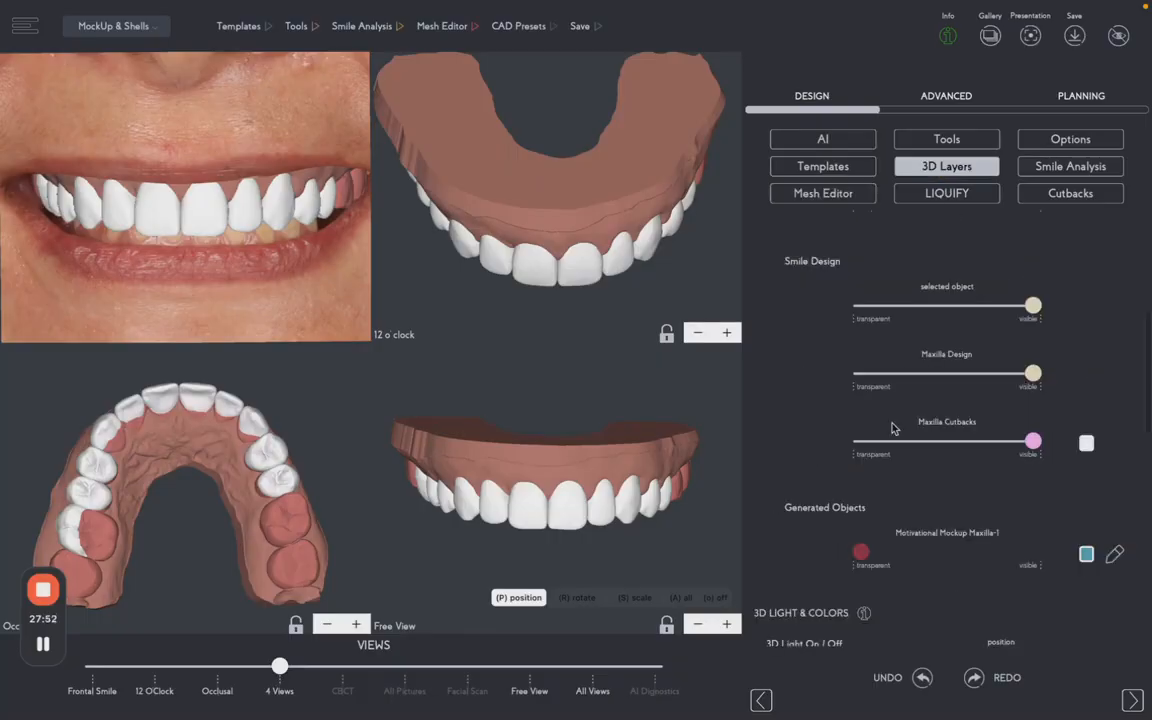
left_click(946, 374)
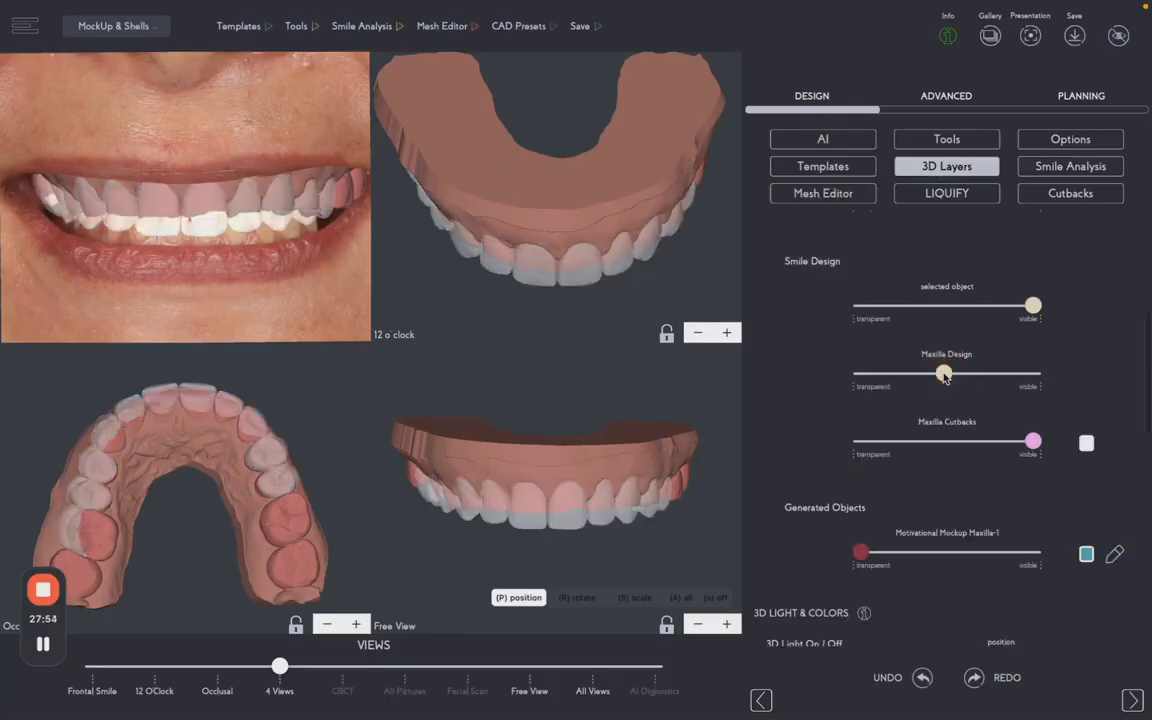
left_click_drag(946, 376, 902, 374)
left_click_drag(903, 375, 858, 374)
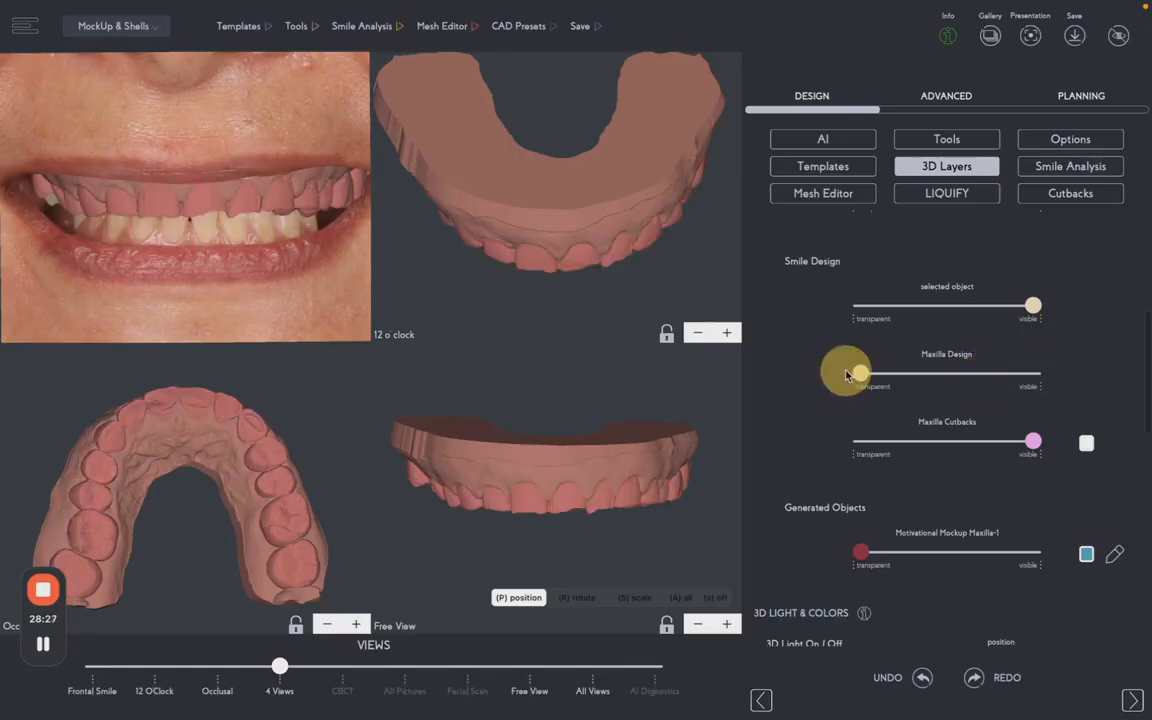
mouse_move(659, 507)
left_mouse_down()
mouse_move(614, 491)
mouse_move(648, 420)
mouse_move(648, 386)
mouse_move(640, 411)
mouse_move(656, 496)
mouse_move(710, 501)
mouse_move(660, 504)
left_mouse_up()
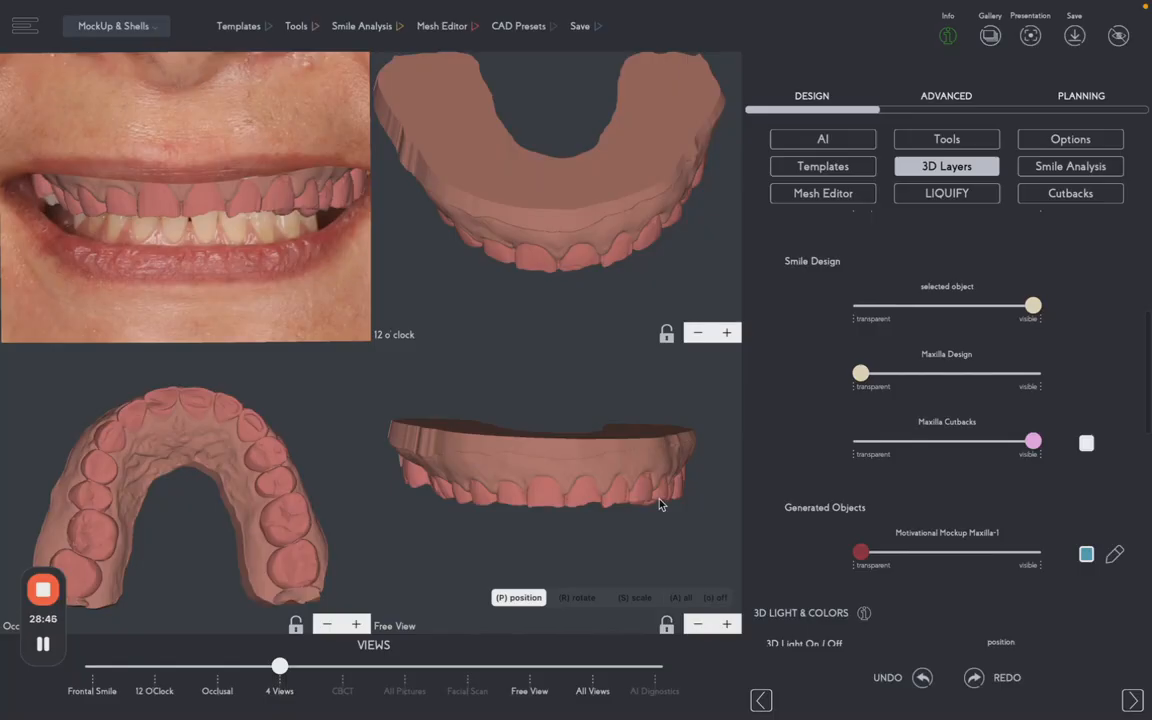
left_click_drag(866, 374, 1036, 372)
left_click_drag(683, 523, 649, 526)
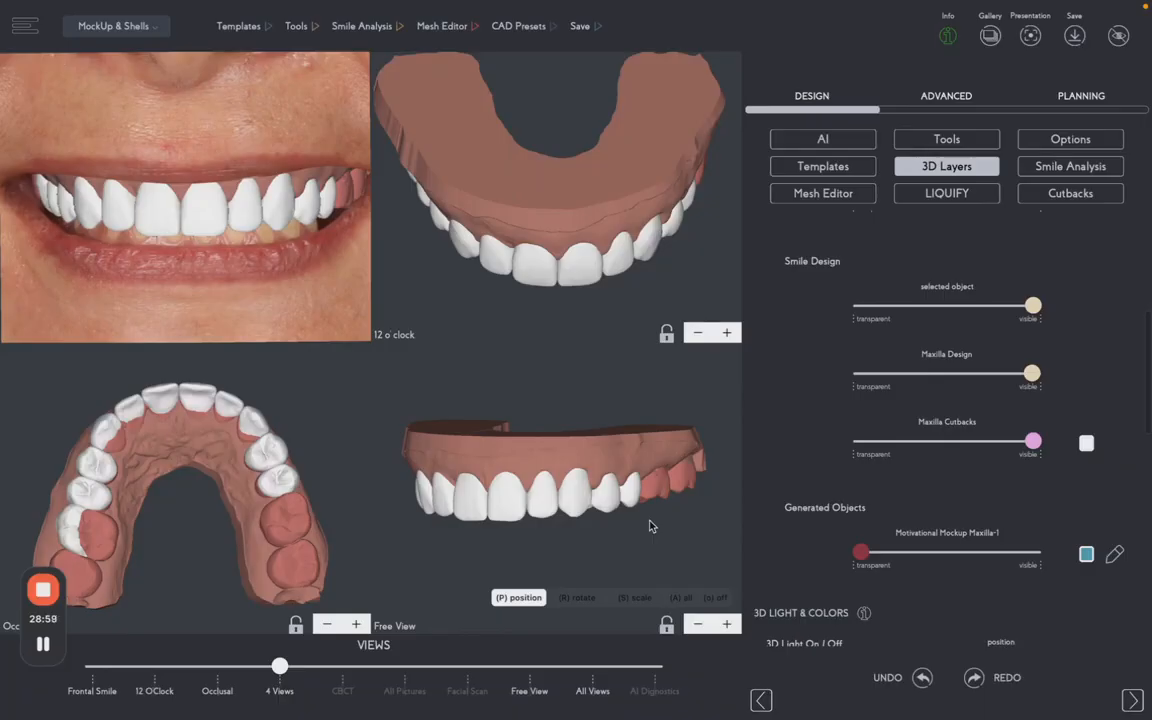
Generate a motivational mockup of the maxilla with the Mockup preset and dismiss the export options.
left_click_drag(584, 532, 658, 542)
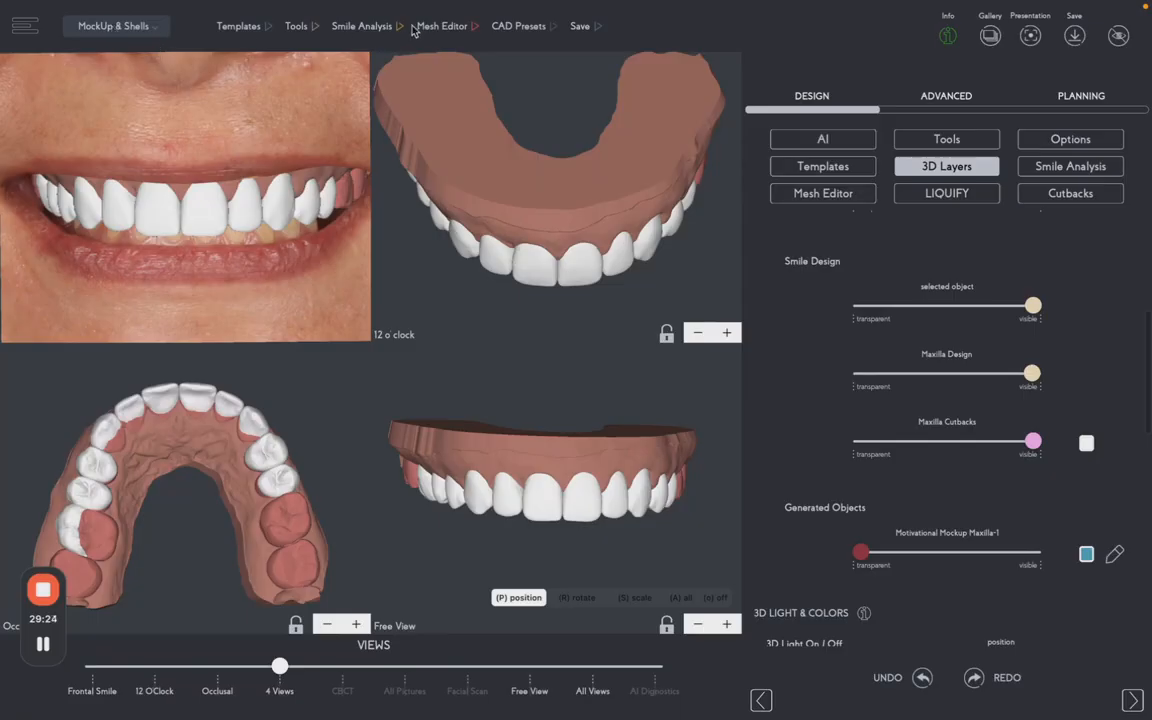
left_click(522, 30)
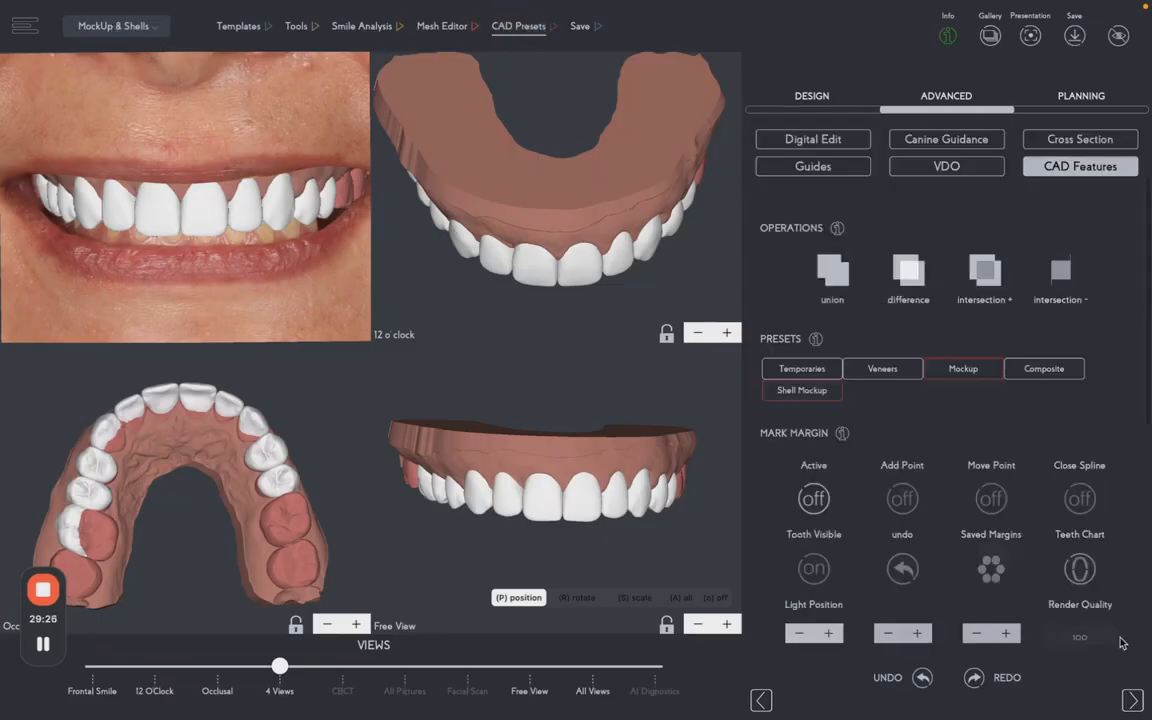
left_click(963, 372)
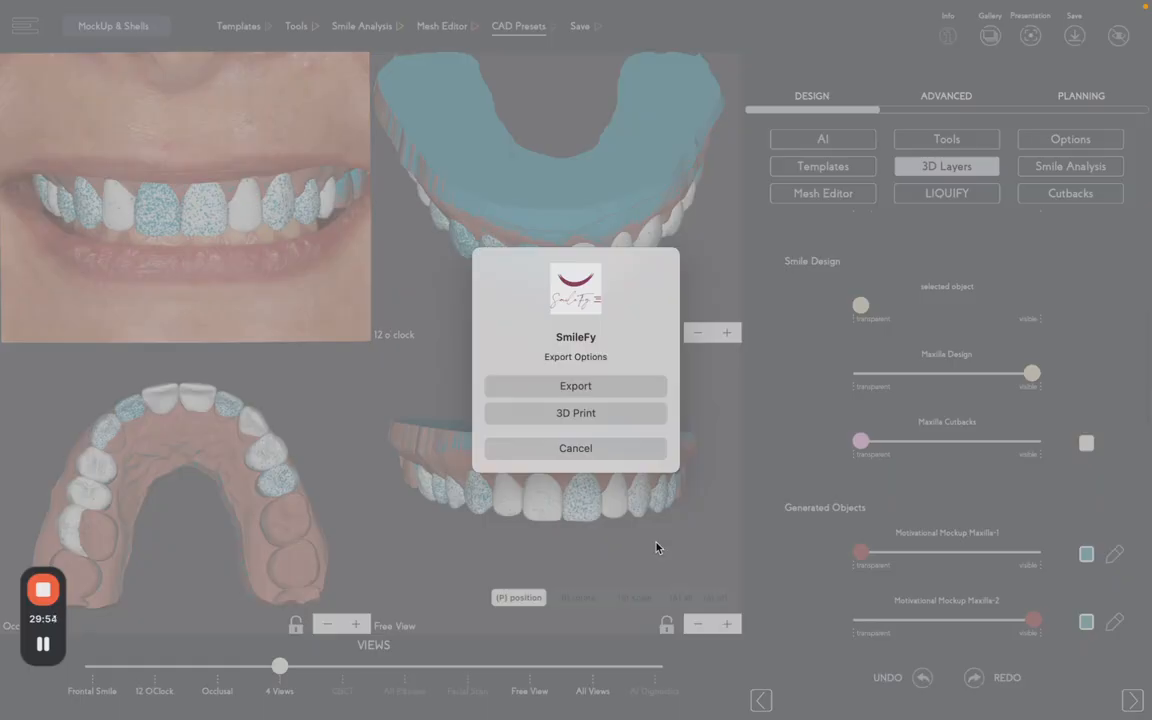
left_click(618, 448)
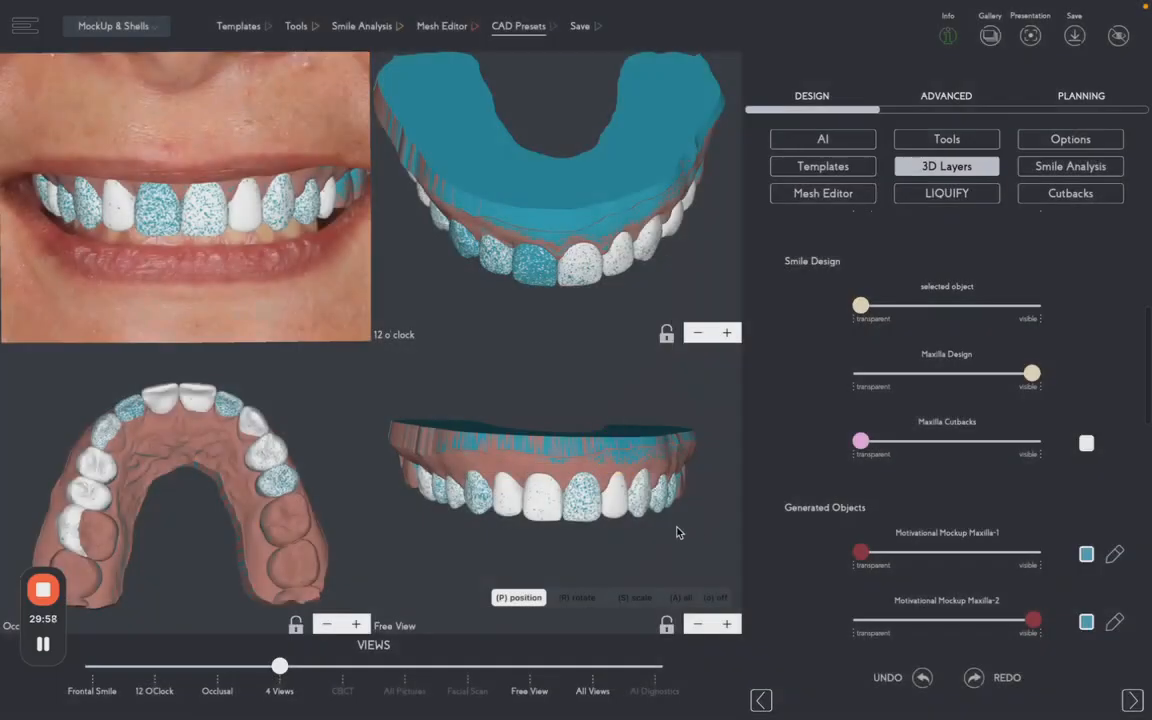
Open the Mesh Editor and look through its digital preparation and adjustment tools alongside the generated mockup.
left_click(595, 540)
left_click(820, 197)
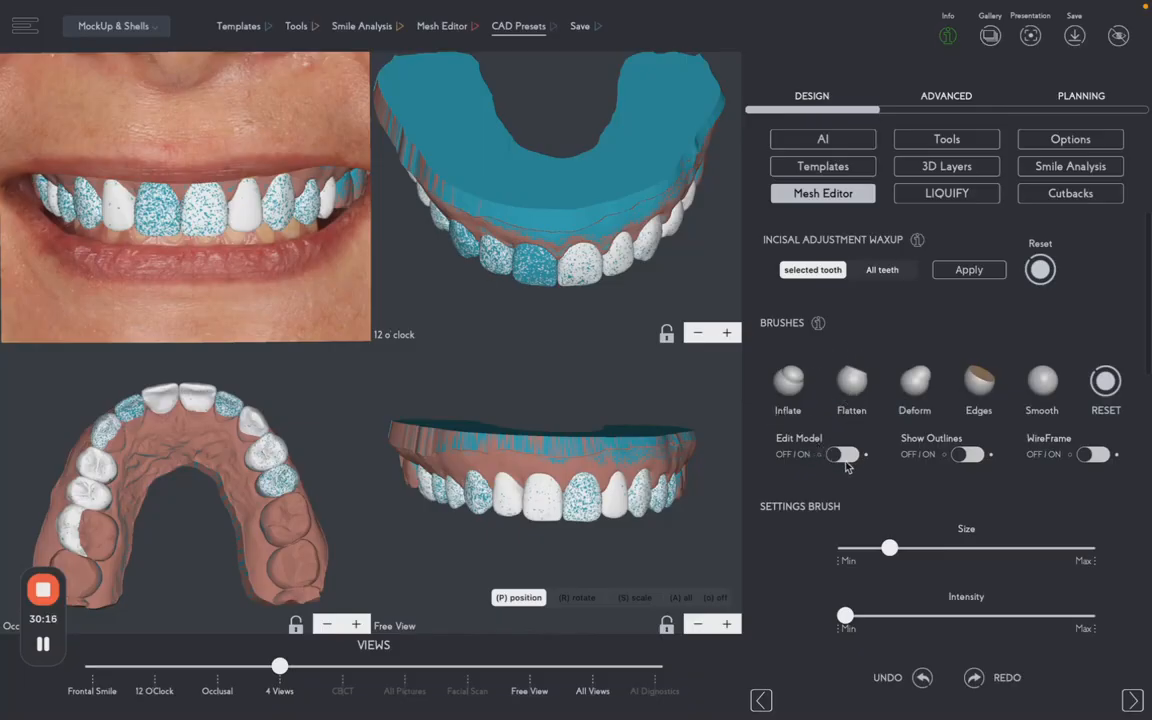
scroll(843, 465, "down", 5)
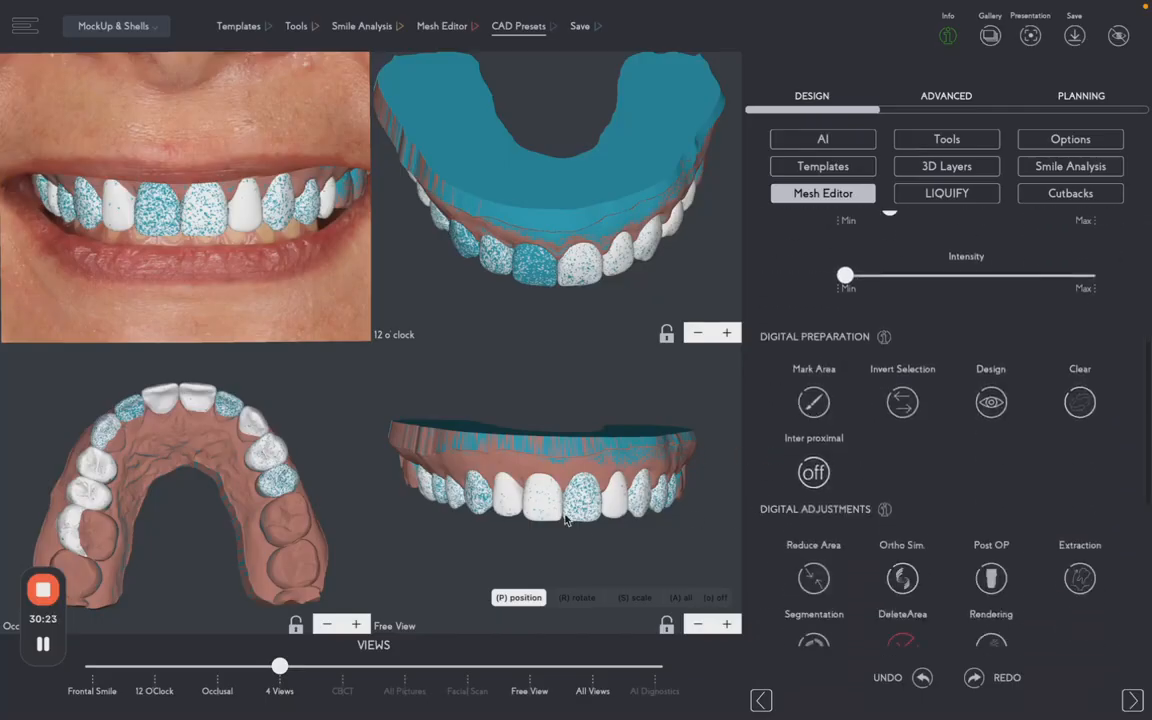
left_click_drag(681, 514, 676, 553)
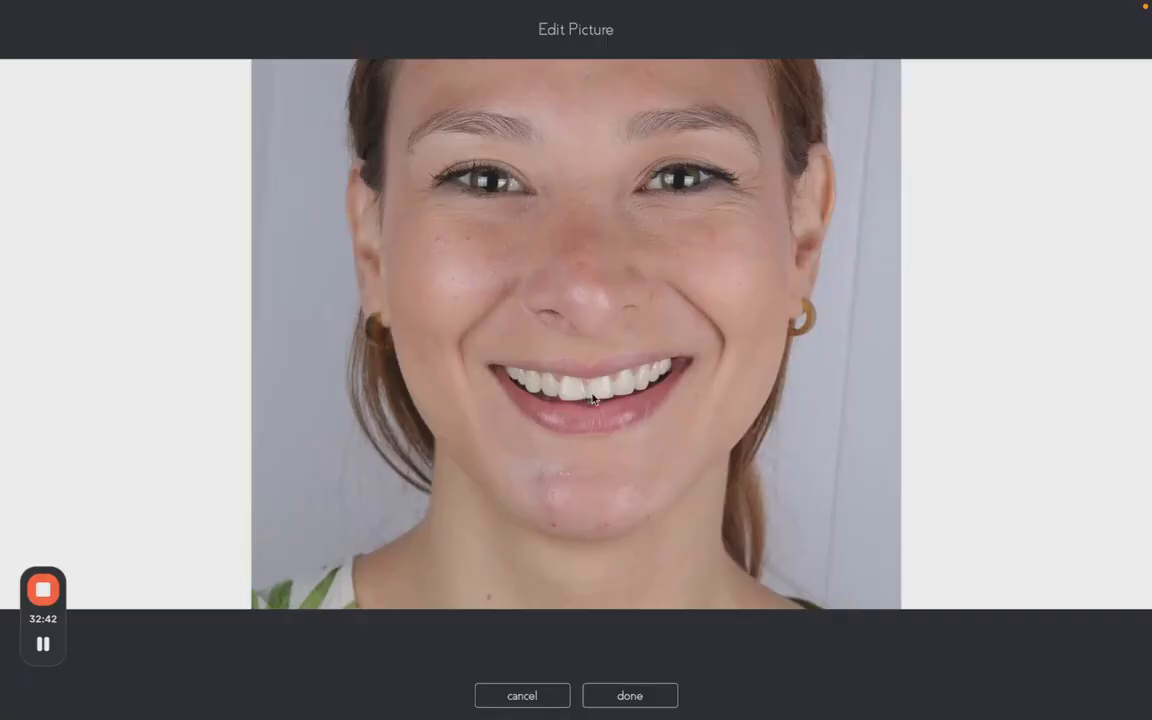
Accept the patient's smile picture, then examine the IOScan maxilla in the STL Viewer and close it.
left_click(634, 691)
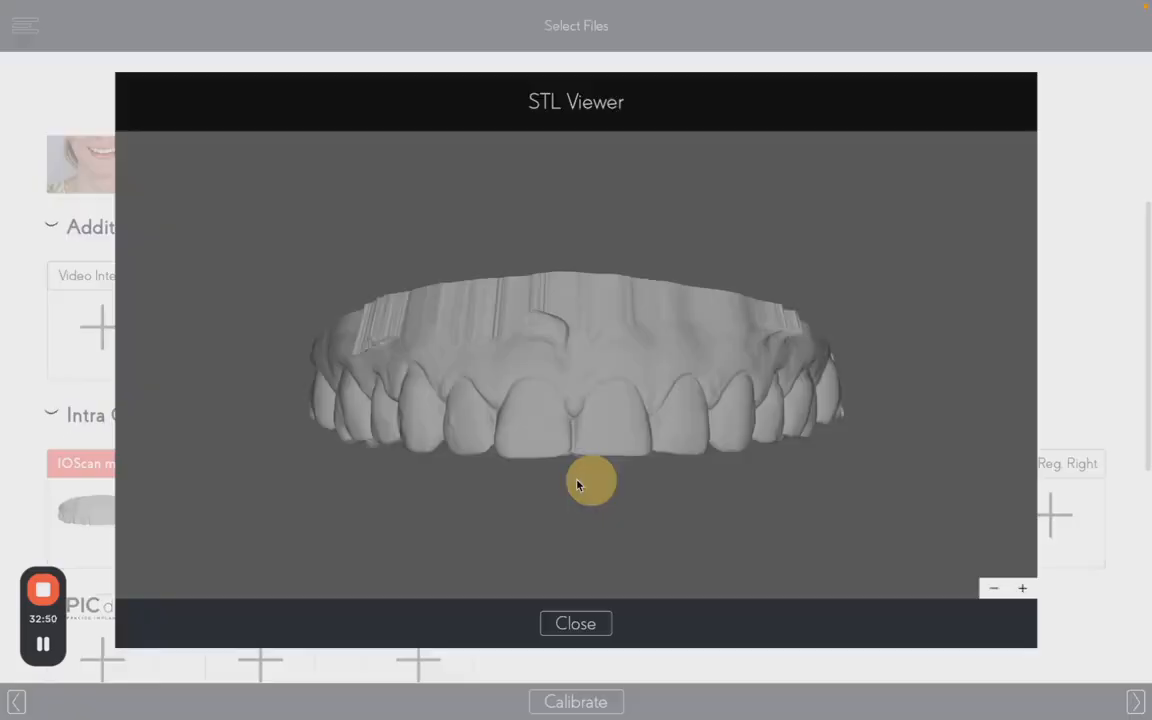
left_click_drag(591, 481, 592, 590)
left_click(576, 624)
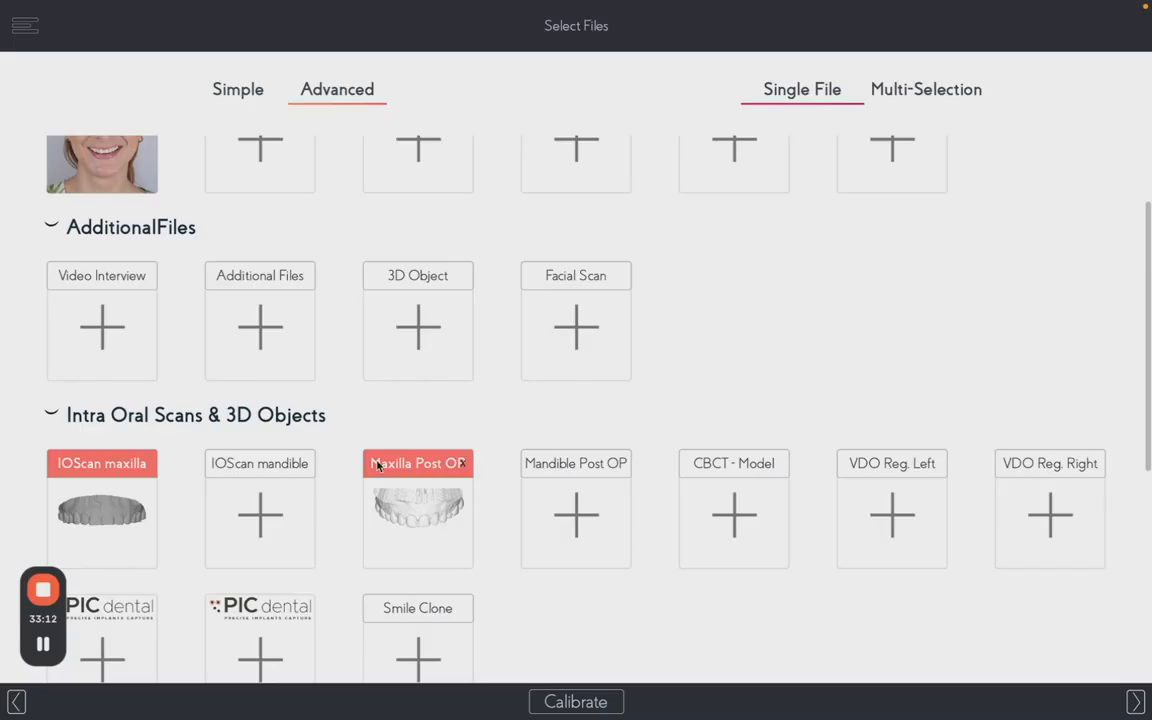
Examine the Maxilla Post OP scan from the front in the STL Viewer and close it.
left_click(423, 540)
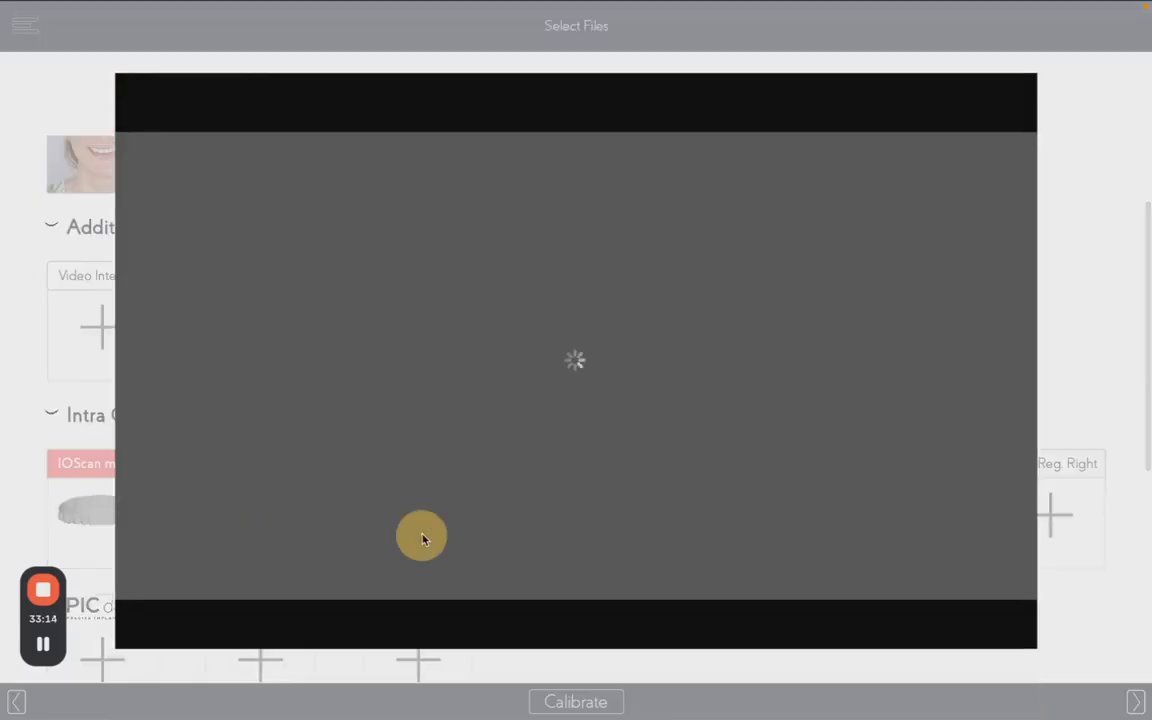
scroll(584, 415, "up", 5)
mouse_move(596, 469)
left_mouse_down()
mouse_move(525, 471)
mouse_move(609, 463)
mouse_move(595, 466)
left_mouse_up()
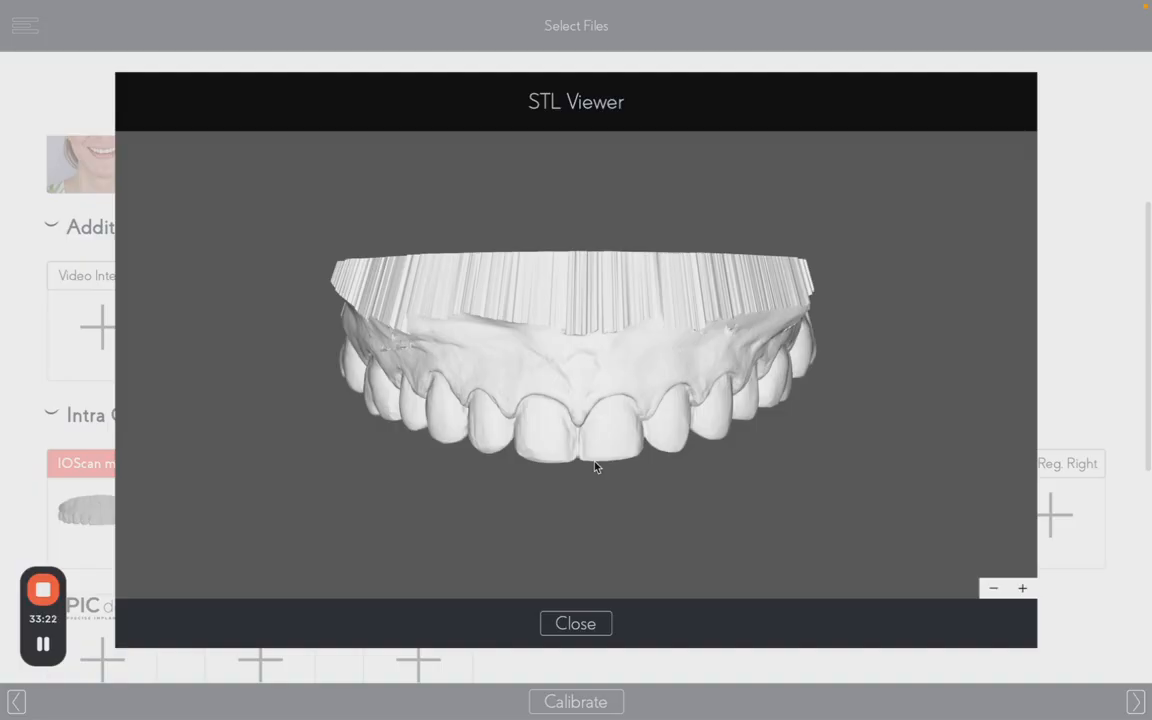
left_click(576, 624)
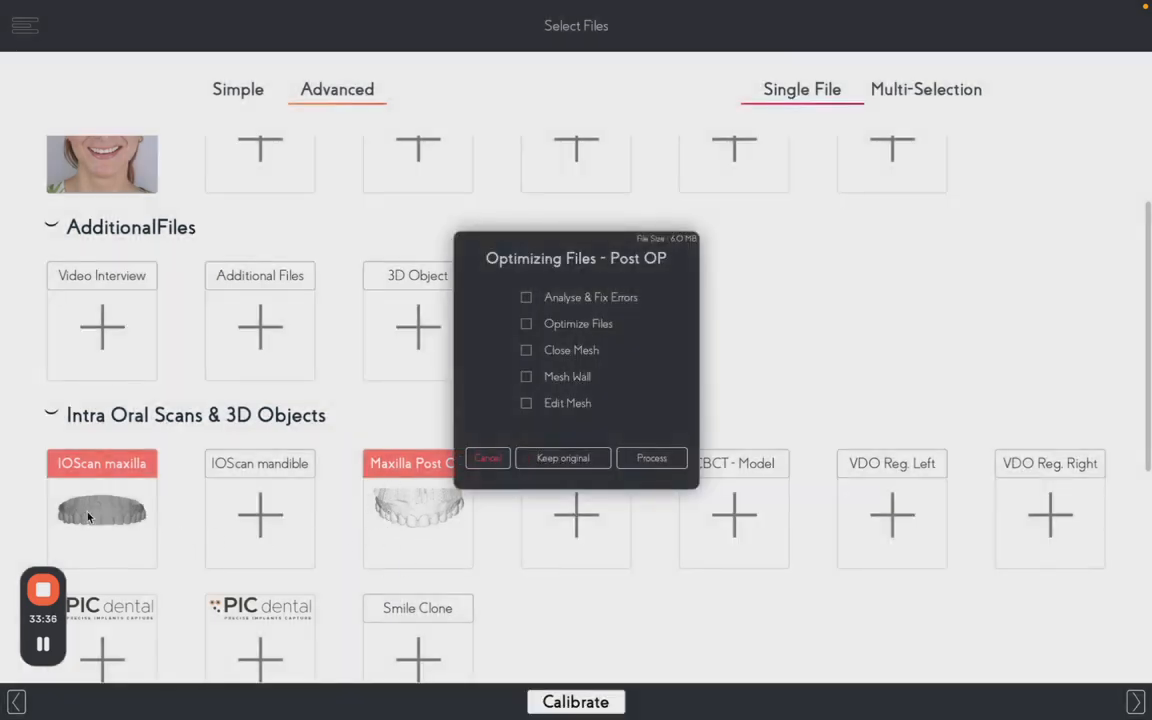
Keep the original Post OP file for calibration and inspect the IO Post OP overlay from the occlusal side.
left_click(563, 458)
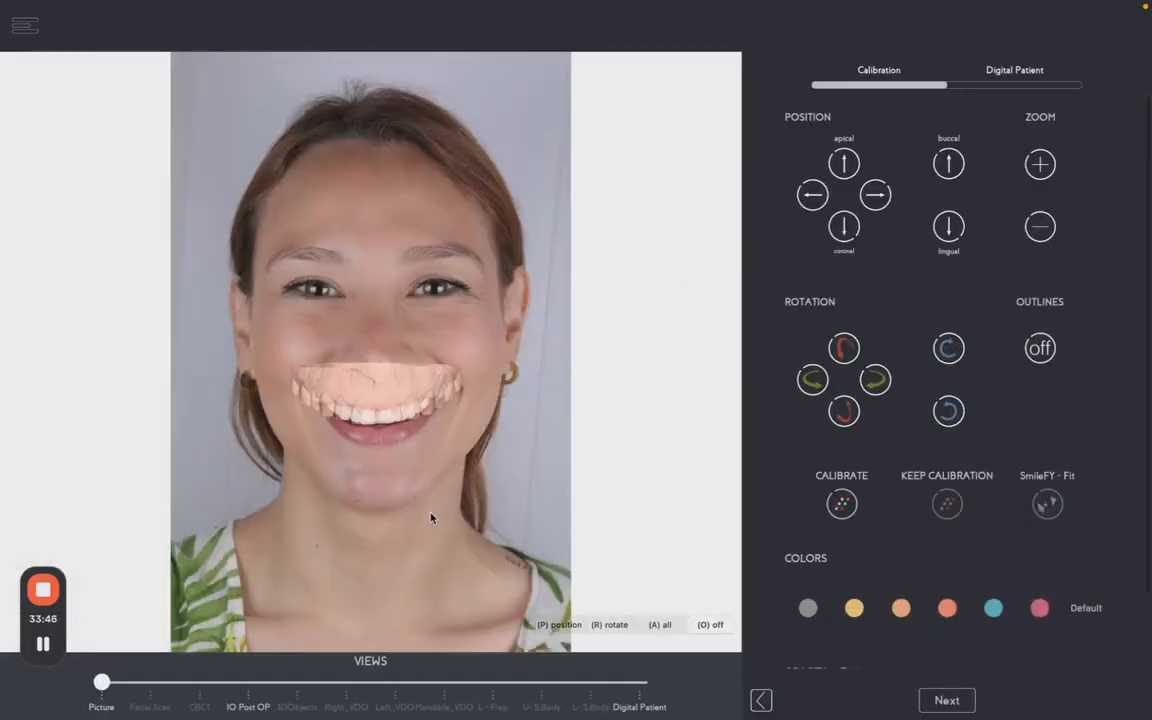
left_click(248, 685)
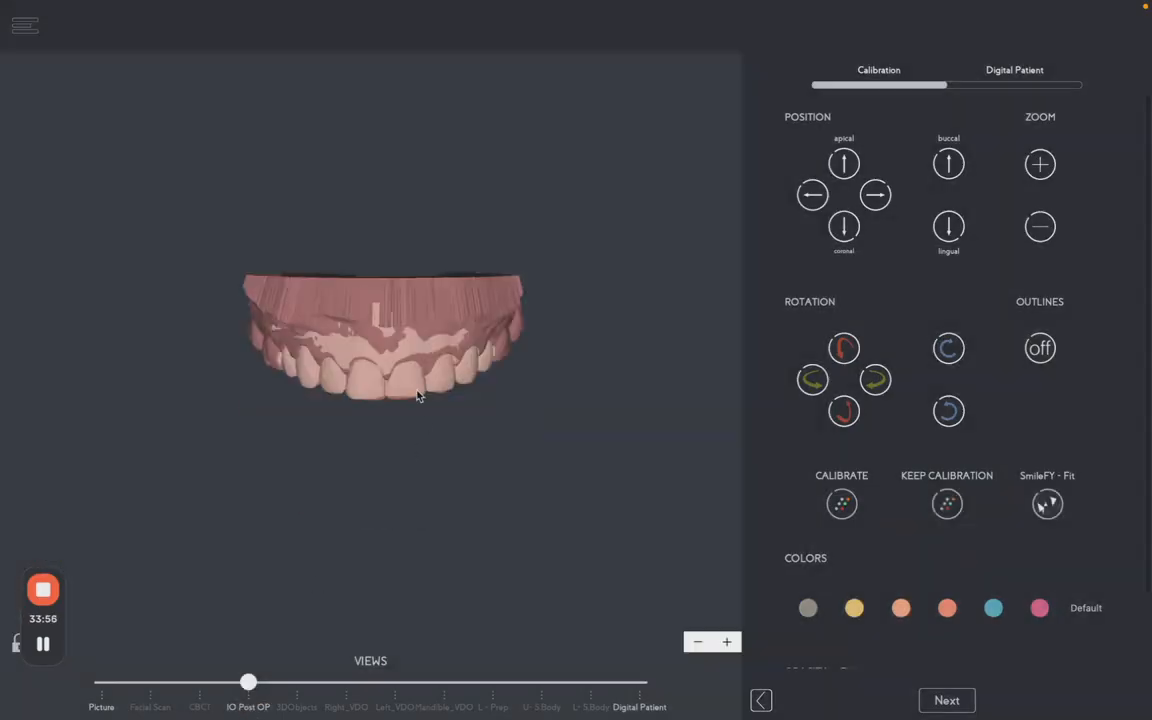
left_click_drag(419, 394, 585, 253)
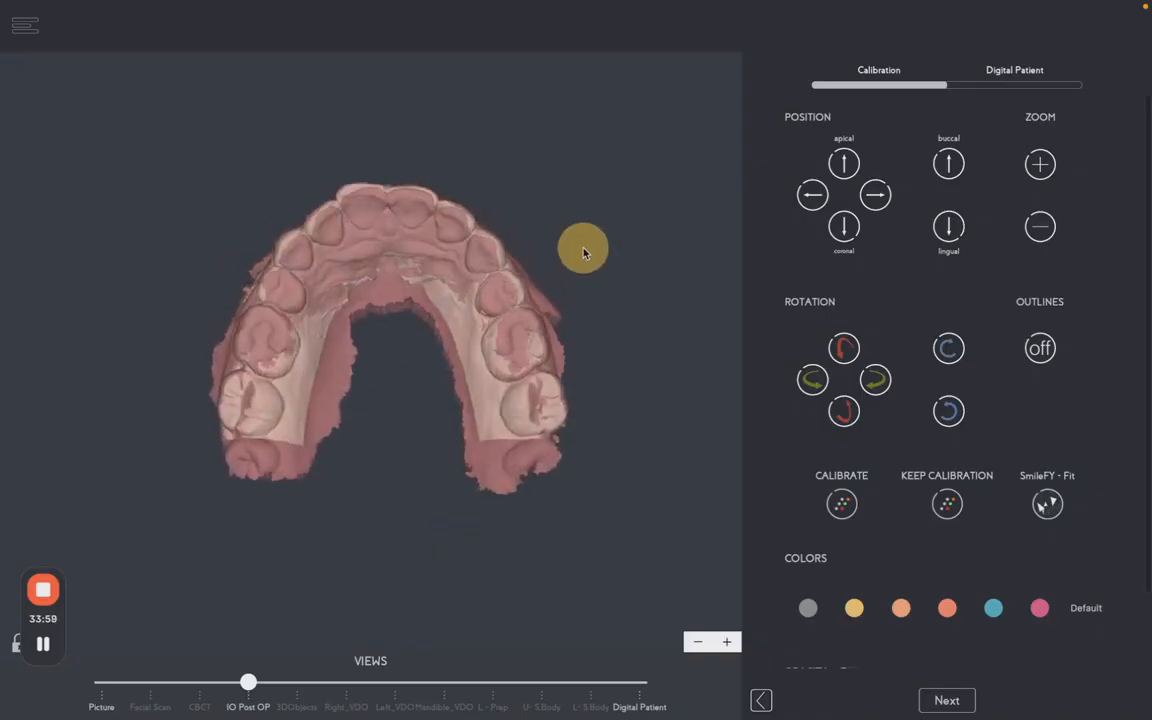
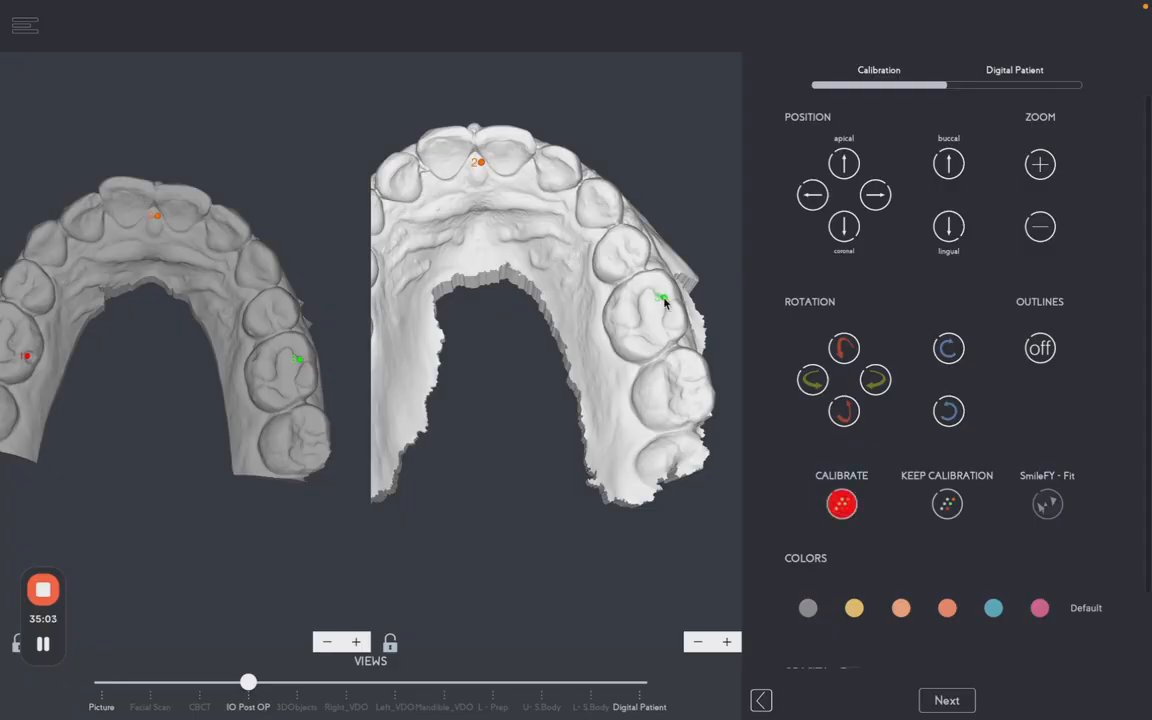
Move calibration point 3 to the palatal gum beside the molars on both scans and run the calibration.
left_click(616, 375)
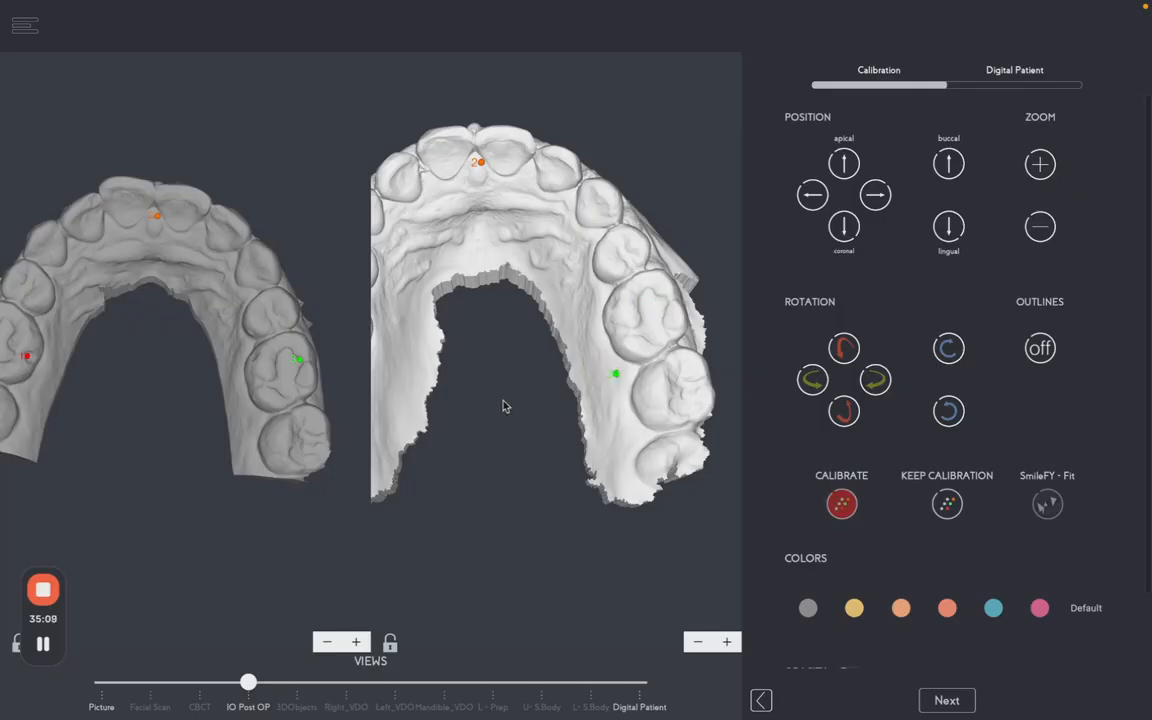
left_click(246, 424)
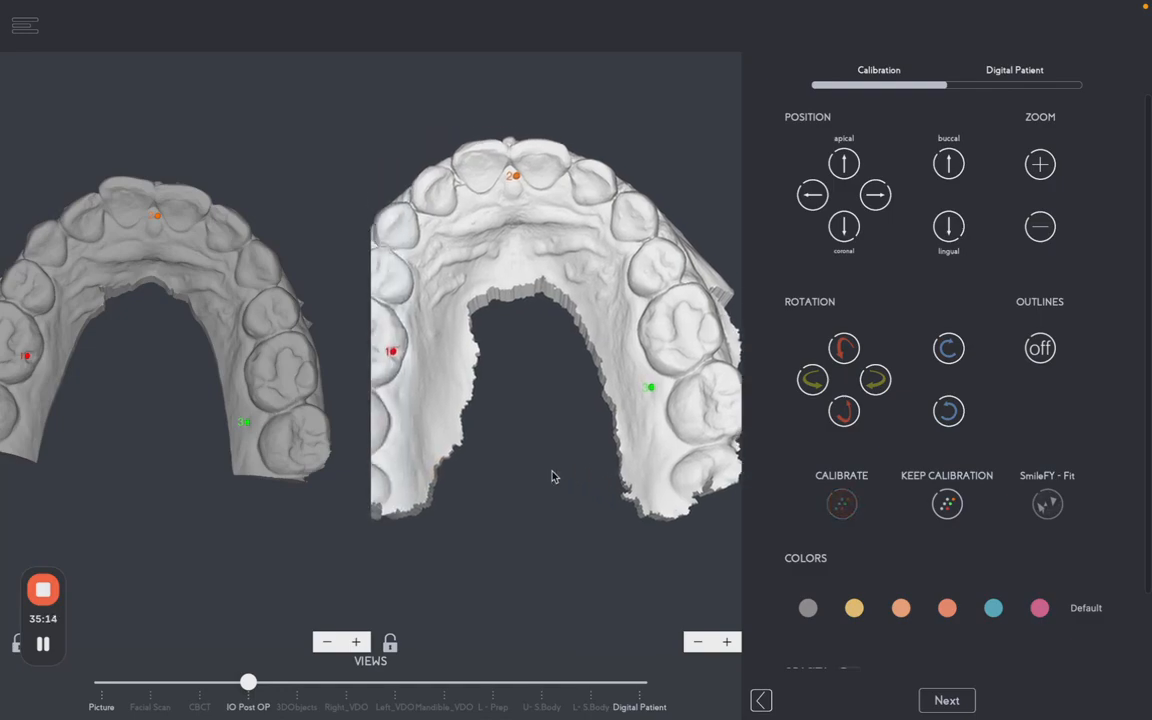
left_click(841, 505)
Refine the Post OP scan alignment with SmileFY - Fit and inspect the overlay.
mouse_move(350, 346)
left_mouse_down()
mouse_move(329, 525)
mouse_move(291, 576)
mouse_move(178, 607)
mouse_move(222, 588)
mouse_move(406, 561)
mouse_move(352, 347)
left_mouse_up()
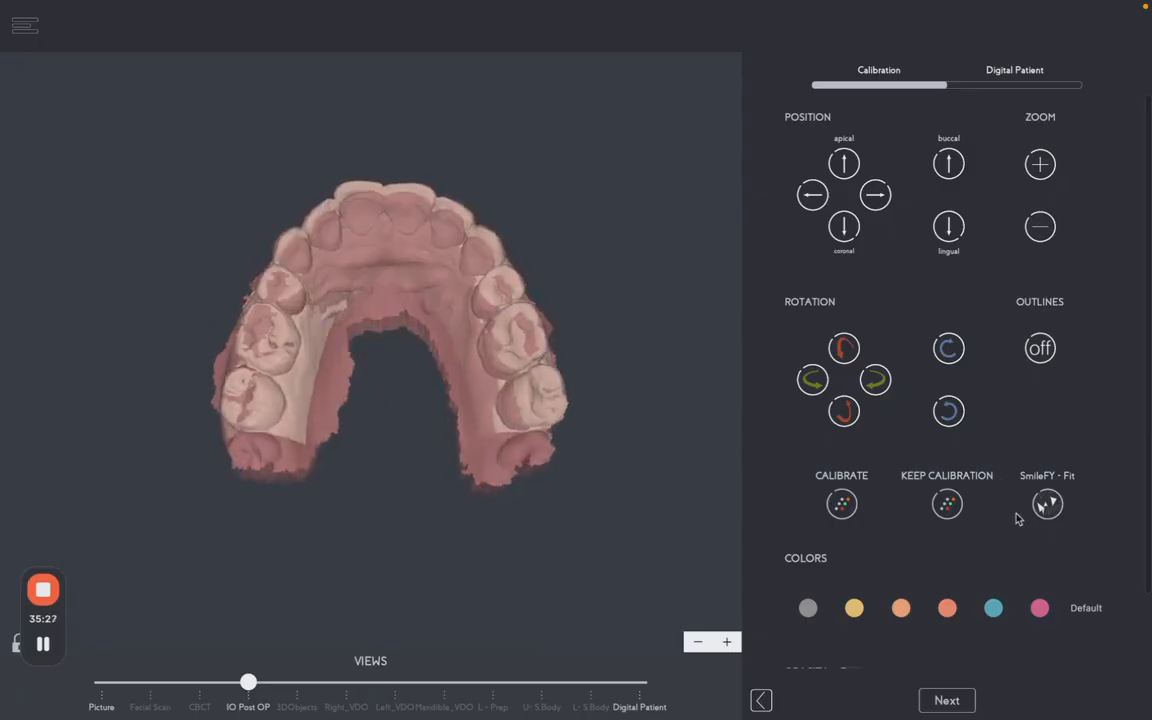
left_click(1047, 504)
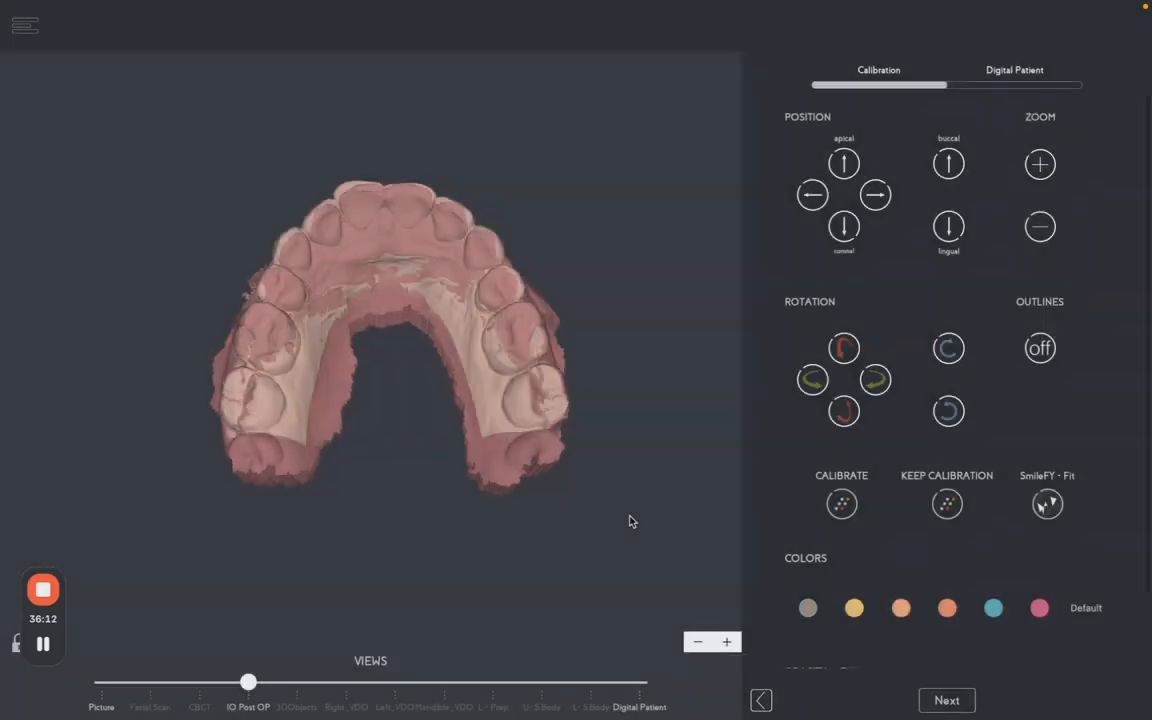
left_click_drag(624, 246, 630, 285)
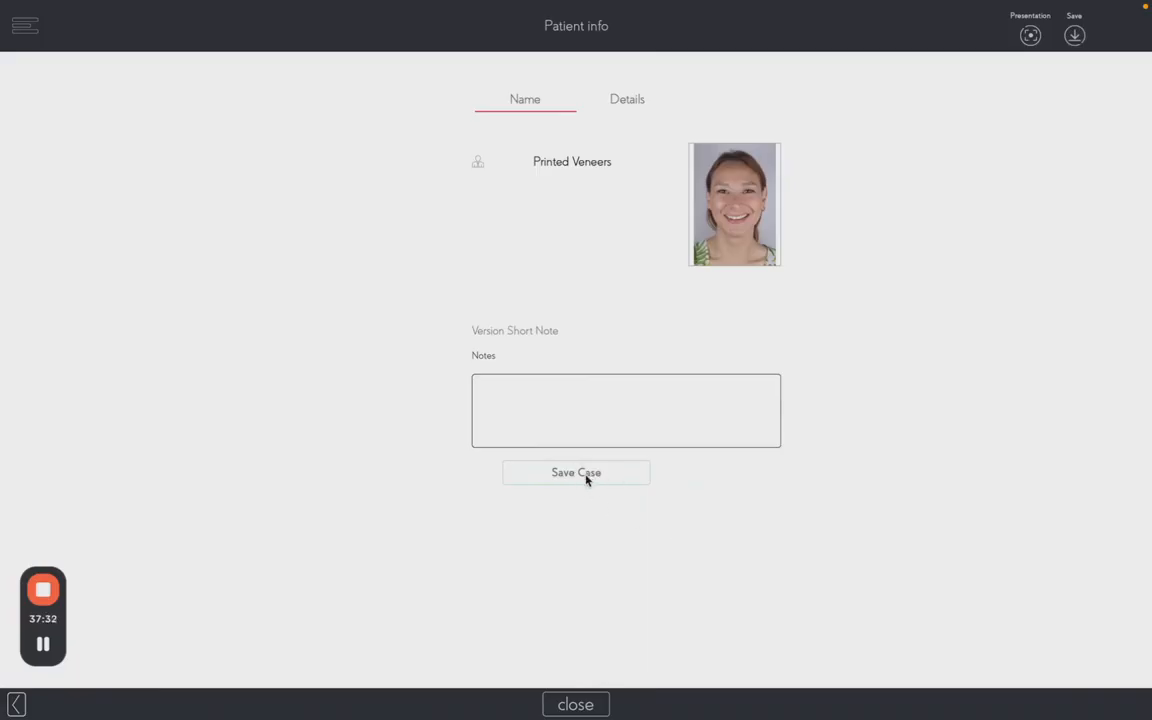
Save the Printed Veneers case and open its timeline in Case Management.
left_click(43, 645)
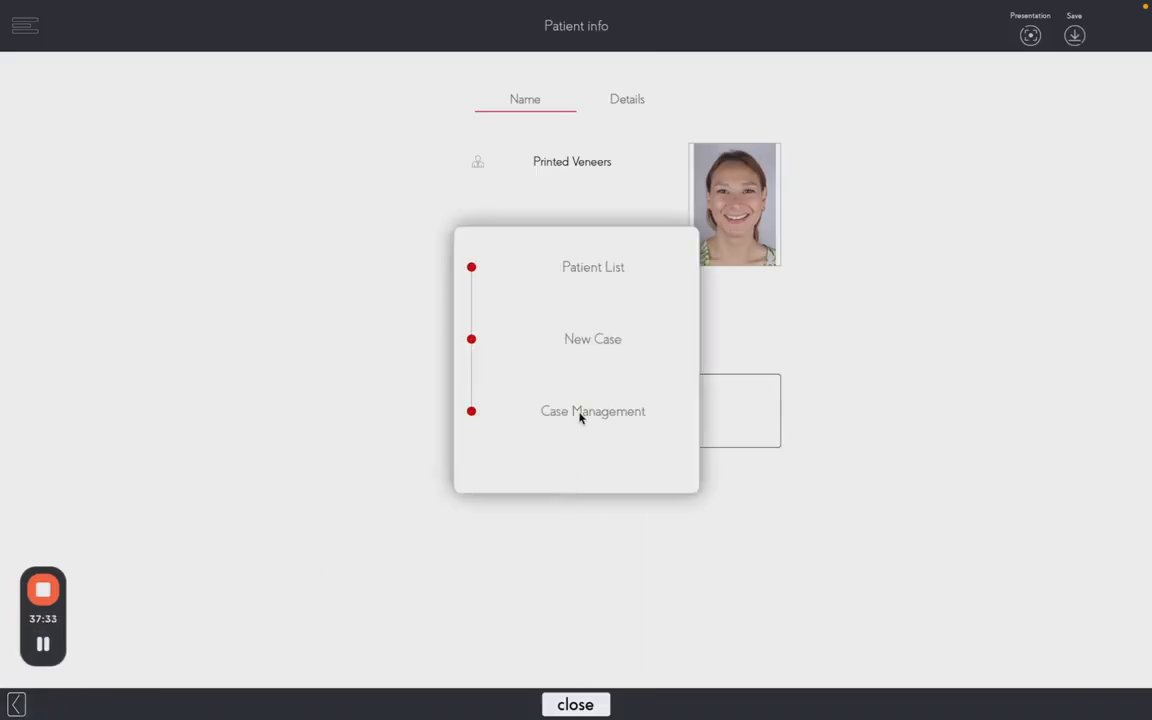
left_click(580, 411)
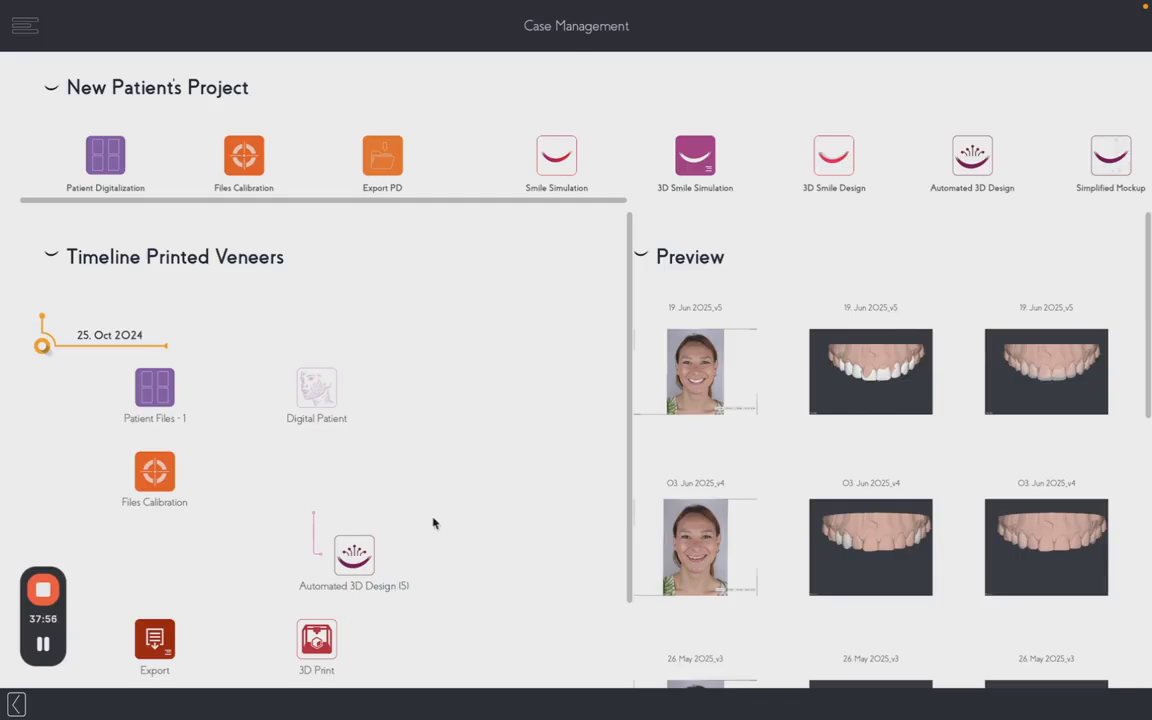
scroll(358, 562, "down", 1)
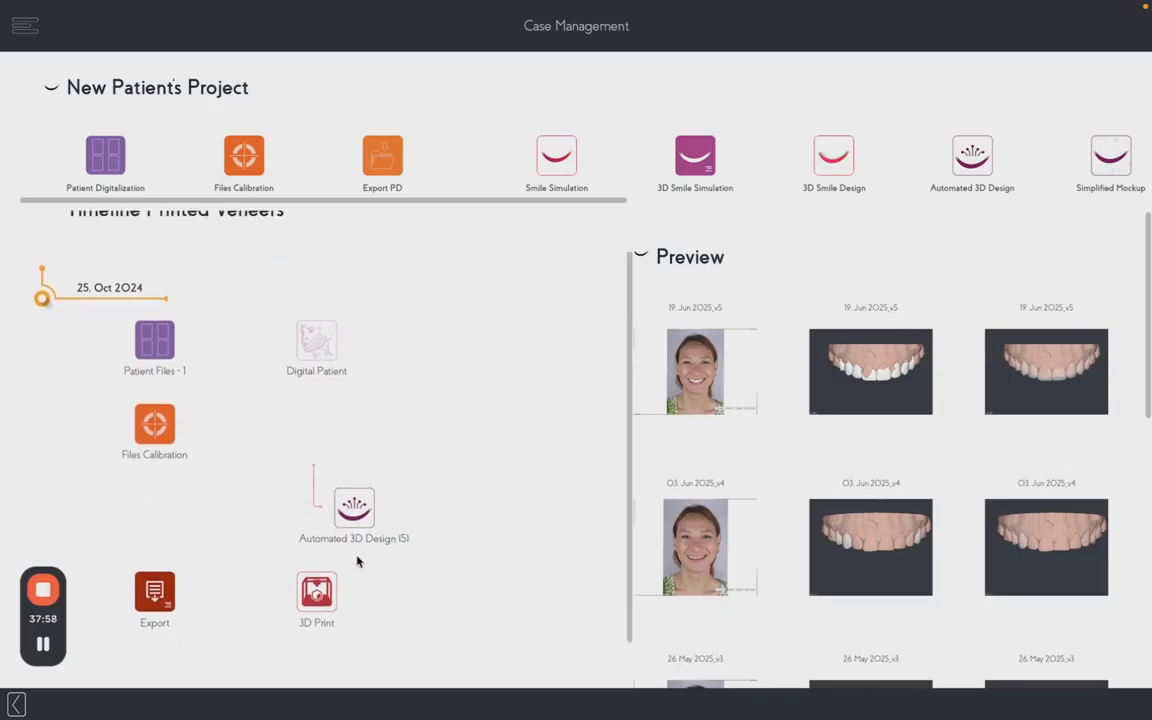
Start a new Automated 3D Design project for the patient.
scroll(967, 186, "right", 2)
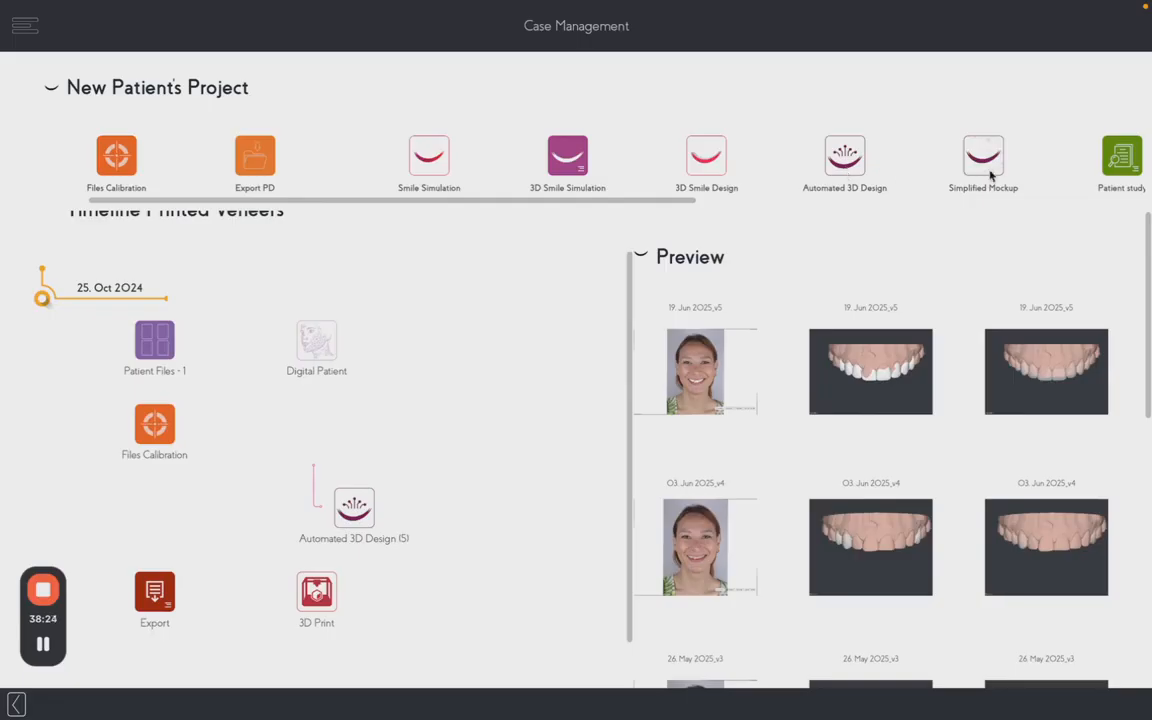
left_click(843, 165)
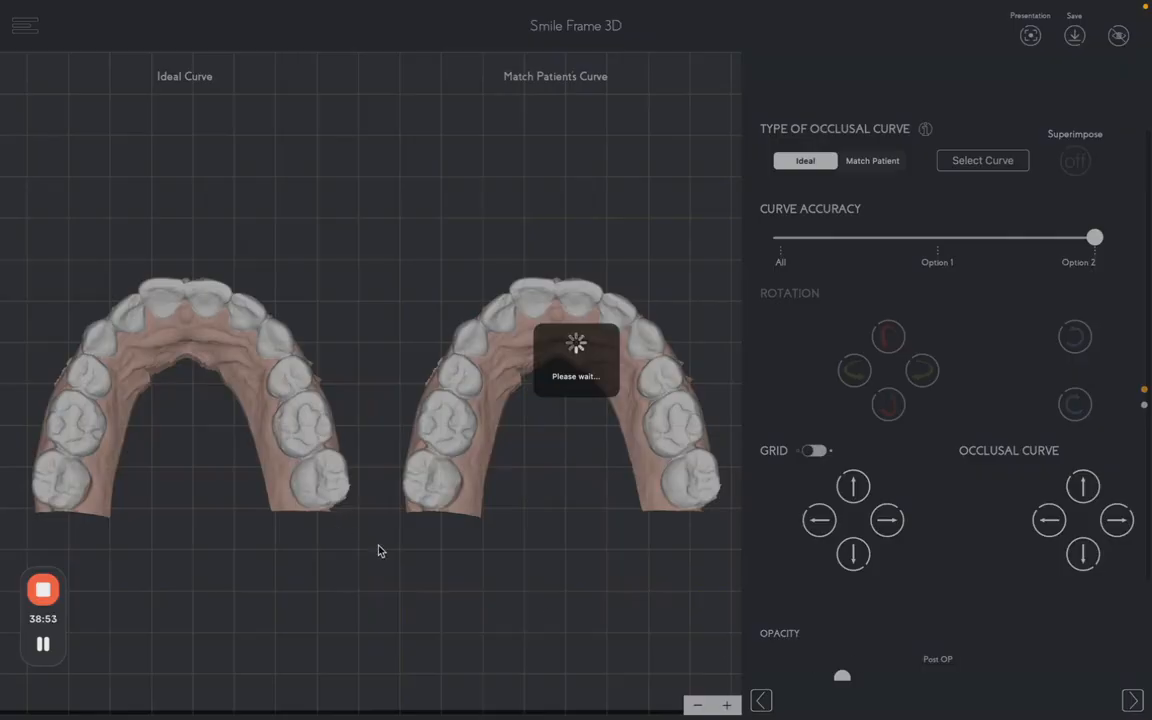
mouse_move(45, 640)
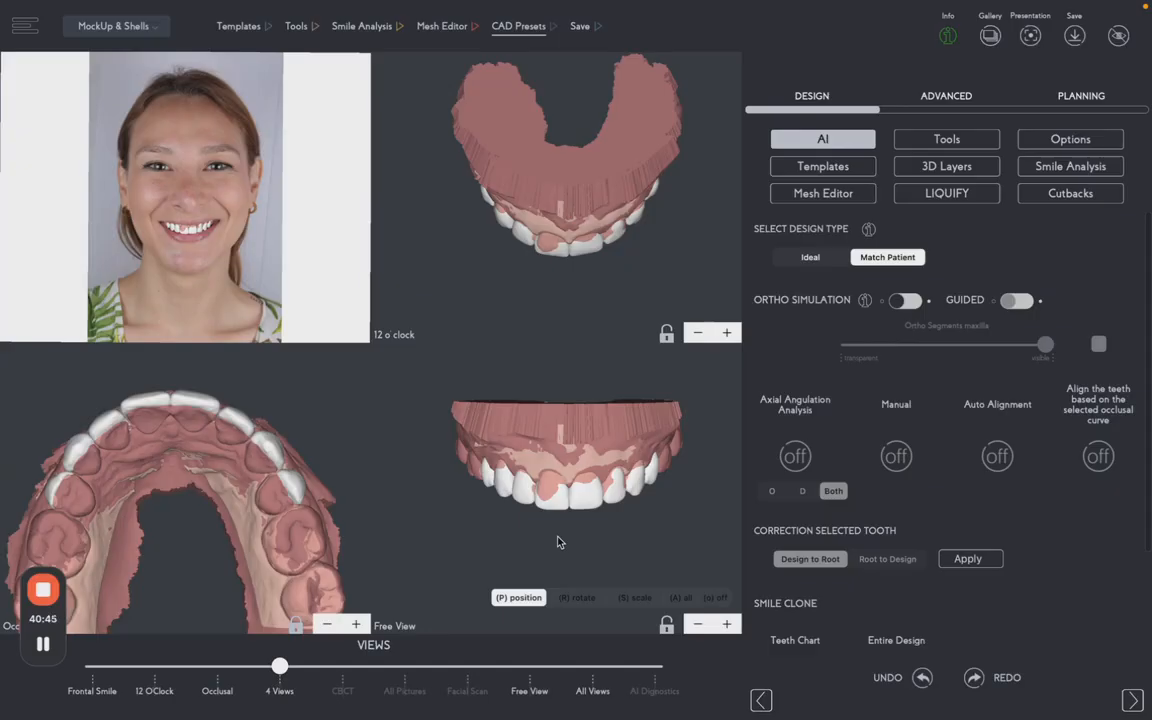
Make the Maxilla scan and the Segments maxilla layer fully transparent in the 3D layers.
left_click(947, 166)
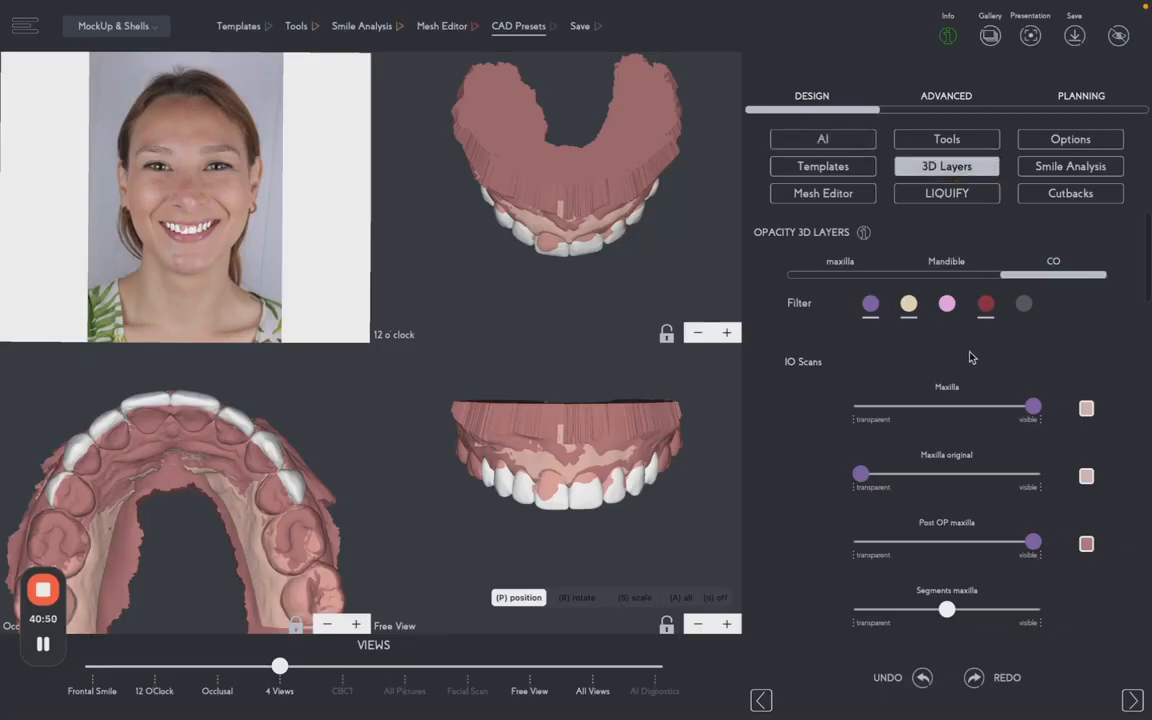
left_click_drag(1033, 409, 771, 398)
scroll(990, 500, "down", 2)
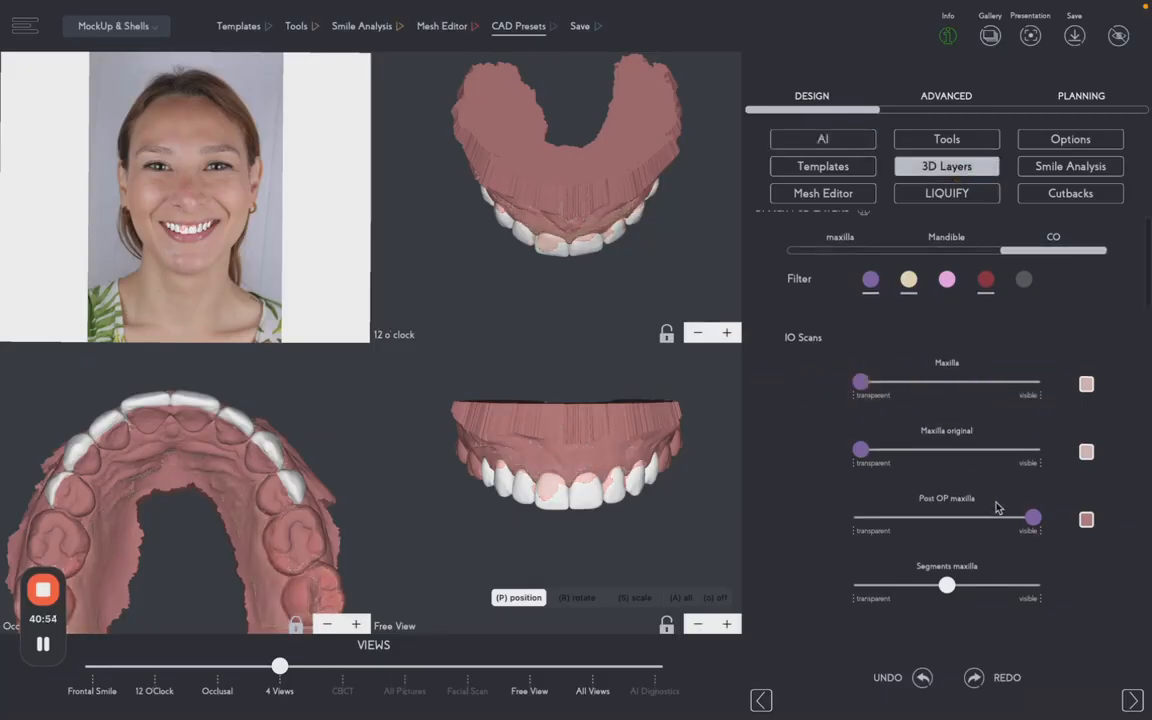
scroll(1005, 495, "down", 2)
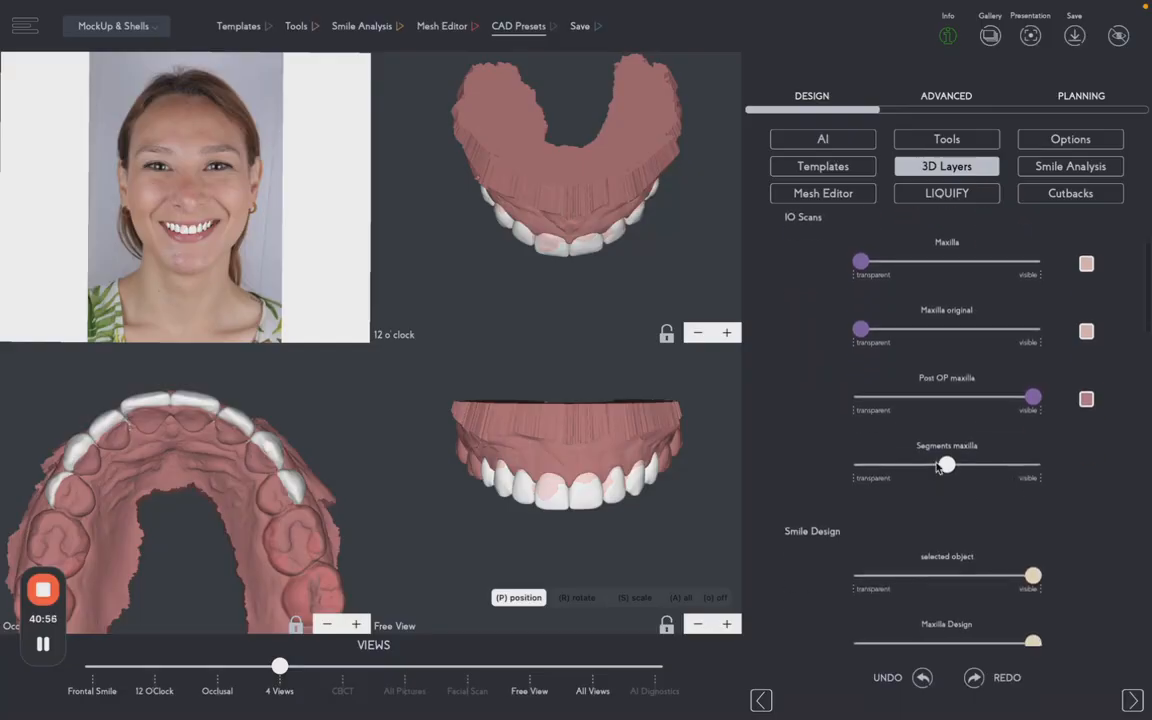
left_click_drag(895, 471, 735, 462)
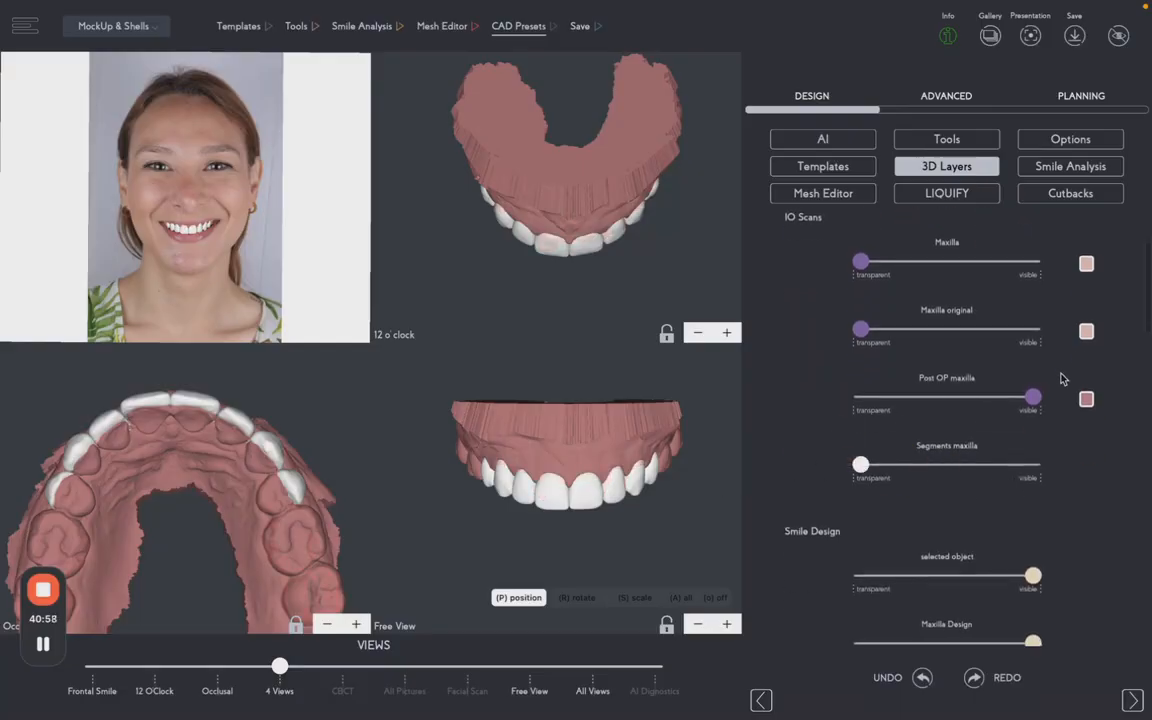
Keep Post OP maxilla fully visible and fade the Maxilla Design to about half opacity.
left_click_drag(1034, 398, 1100, 465)
scroll(1018, 484, "down", 8)
left_click(938, 348)
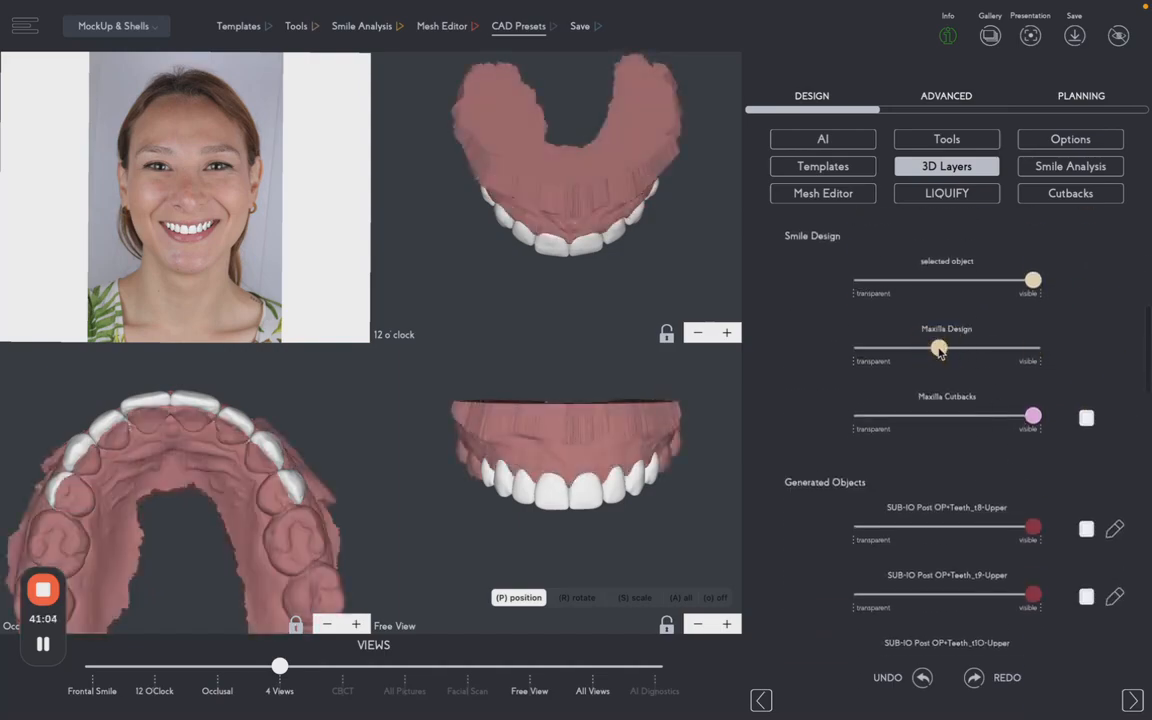
Hide the generated SUB-IO Post OP+Teeth upper objects, including t8, t9, t10 and t11.
left_click_drag(1033, 530, 861, 527)
left_click_drag(1030, 594, 790, 588)
scroll(925, 610, "down", 3)
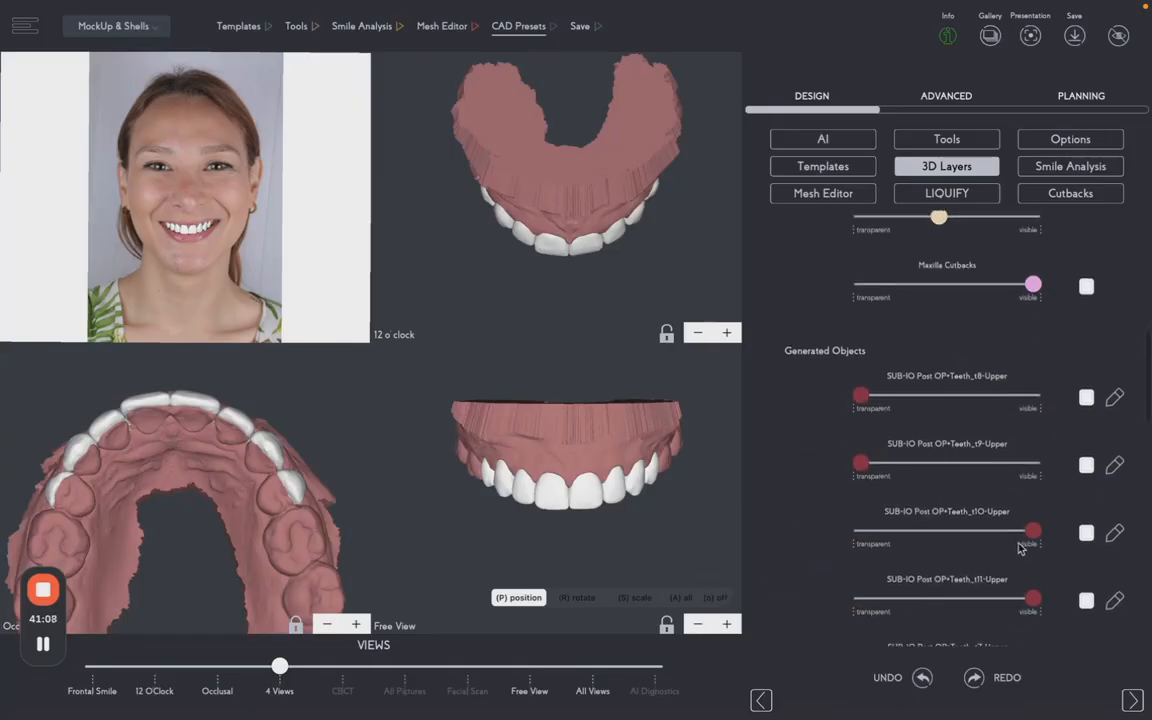
left_click_drag(1020, 533, 789, 522)
left_click_drag(1030, 598, 735, 595)
scroll(905, 515, "down", 3)
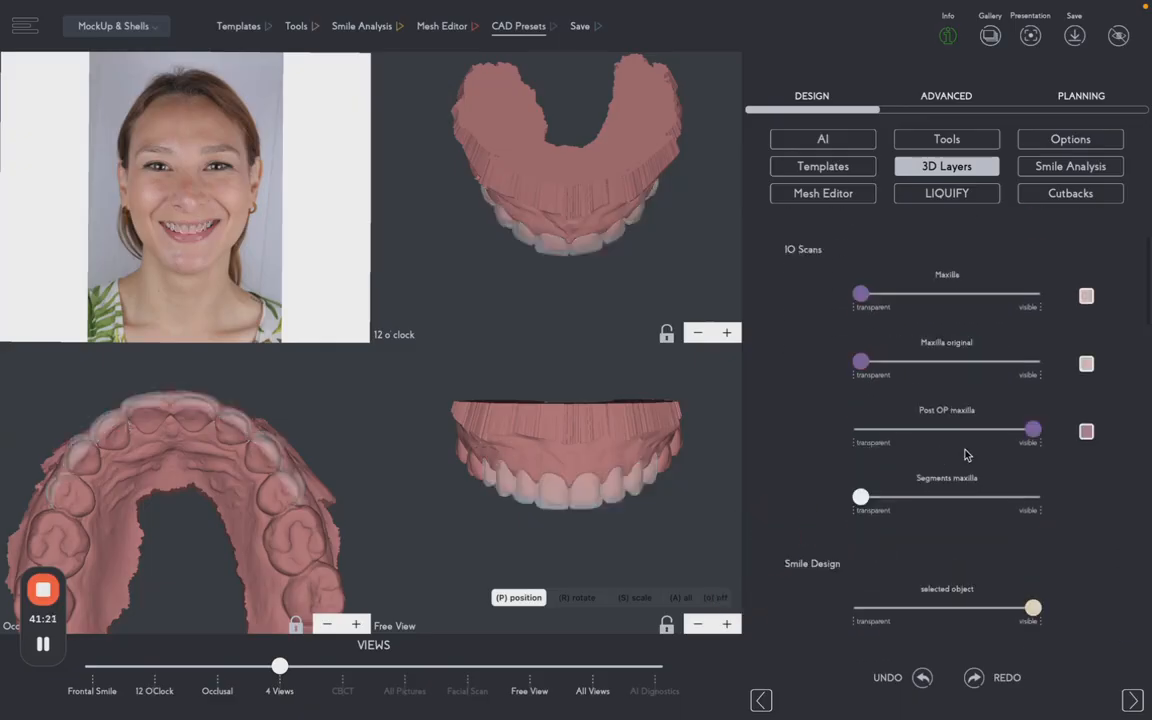
scroll(967, 455, "down", 1)
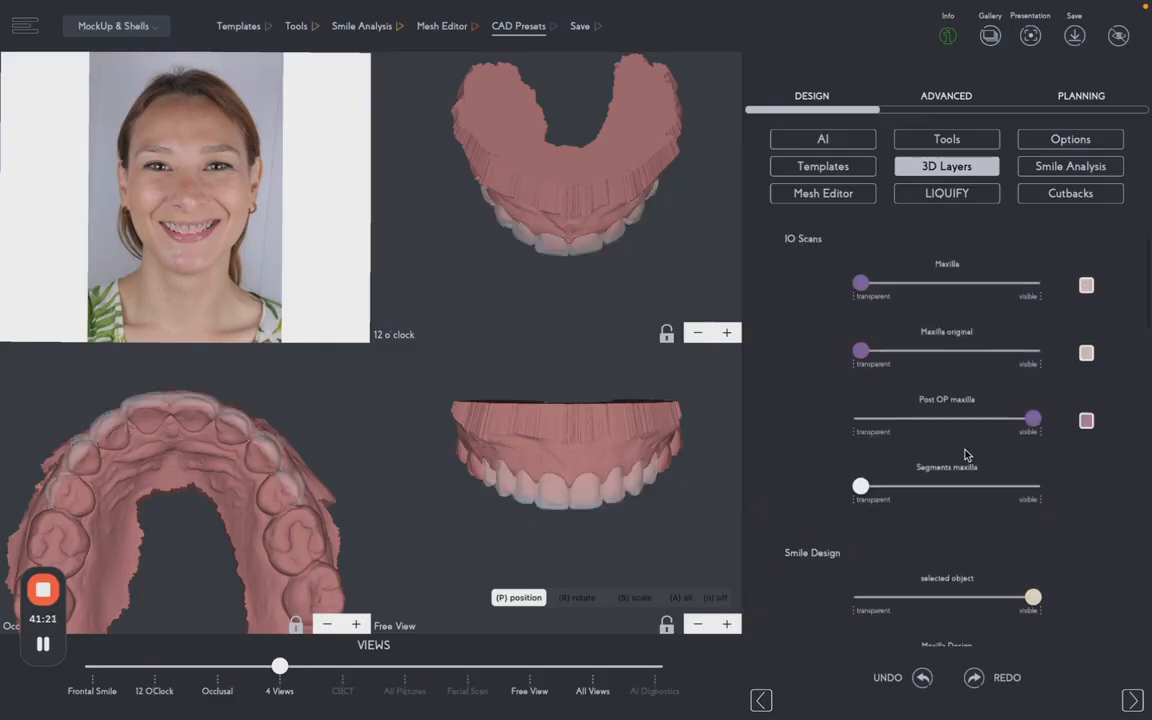
Raise the Maxilla Design opacity to almost fully visible over the Post OP maxilla.
scroll(967, 455, "up", 1)
scroll(967, 455, "down", 2)
left_click_drag(941, 568, 1022, 584)
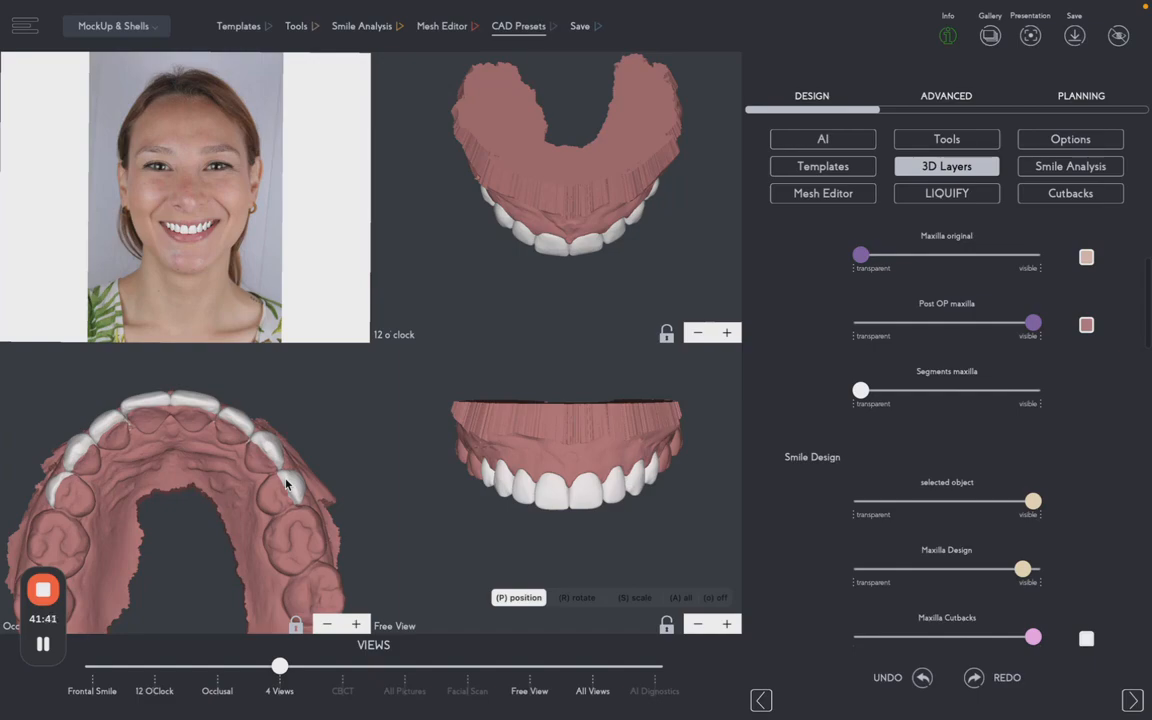
Deselect teeth 8 through 13 in the dental chart and apply the reduced tooth selection.
left_click(513, 27)
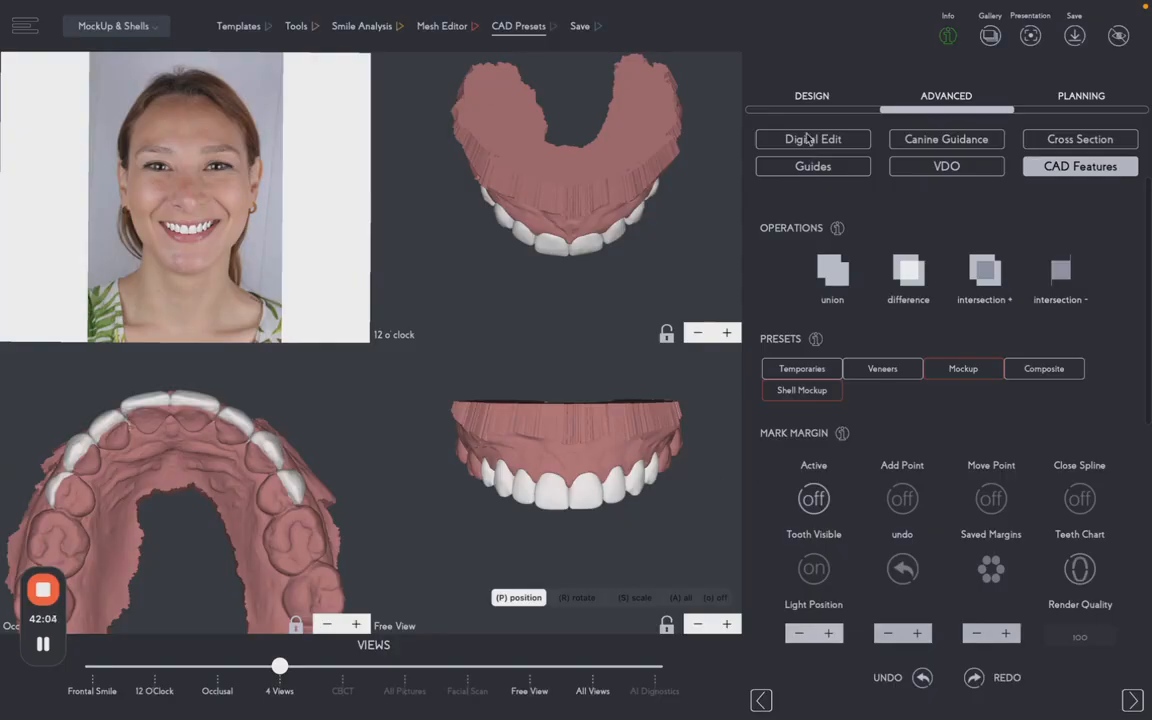
left_click(814, 95)
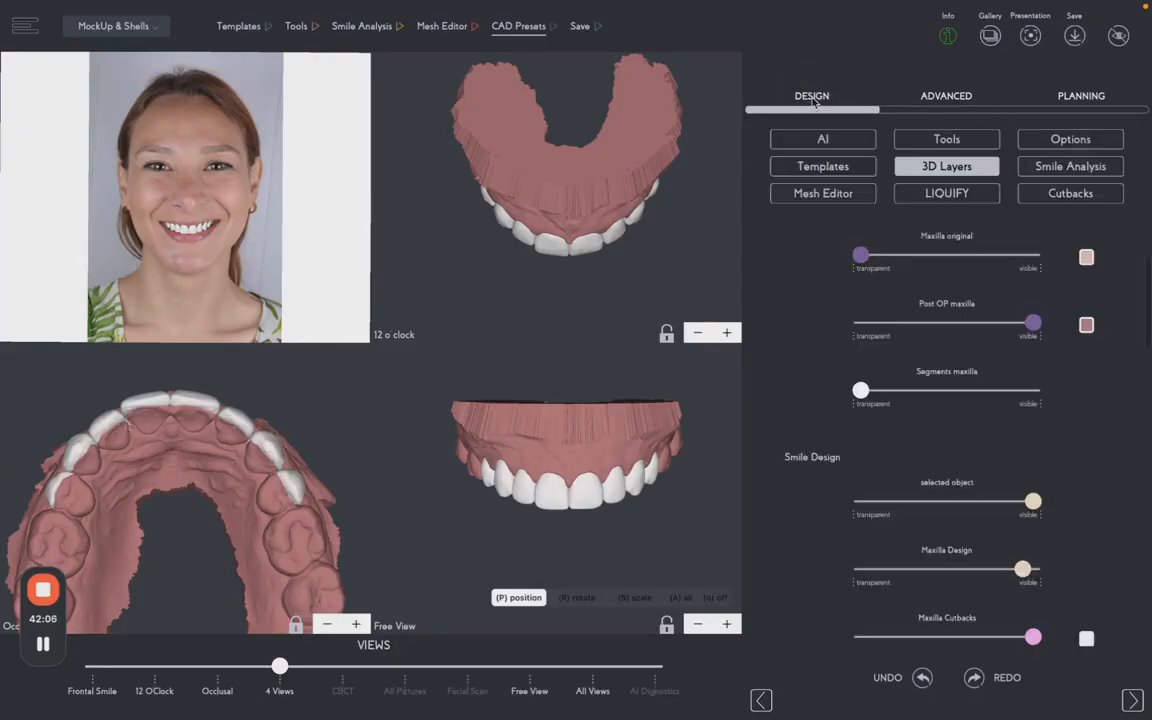
scroll(845, 219, "up", 3)
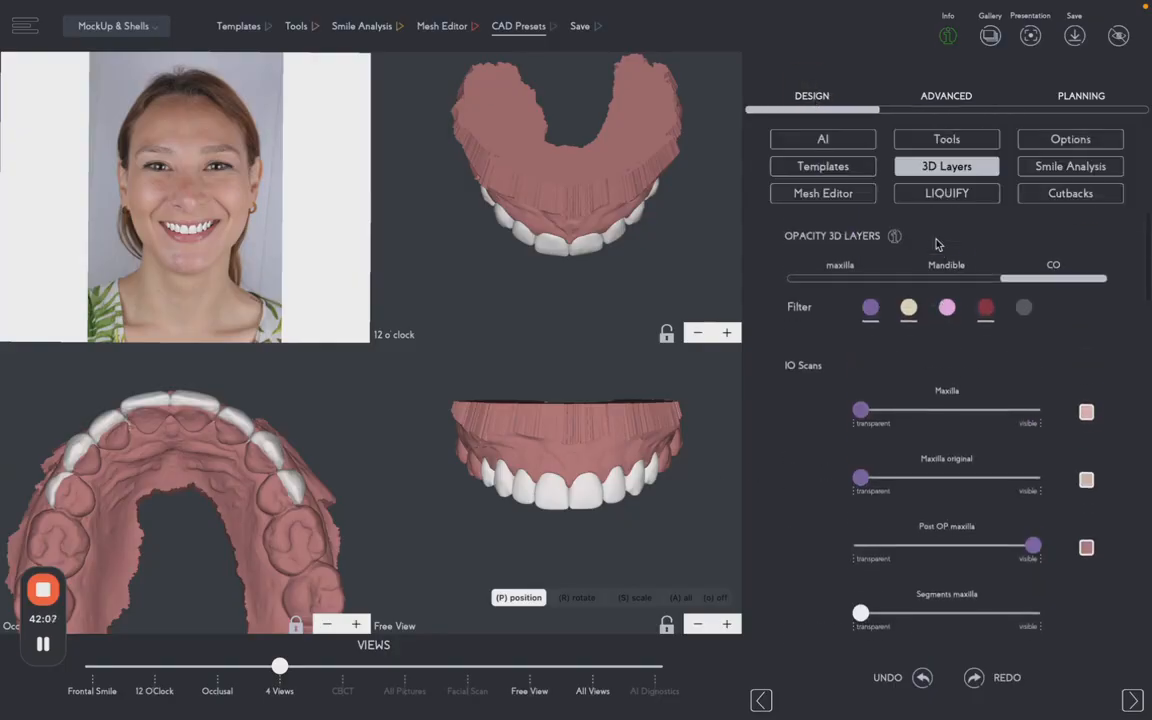
left_click(942, 146)
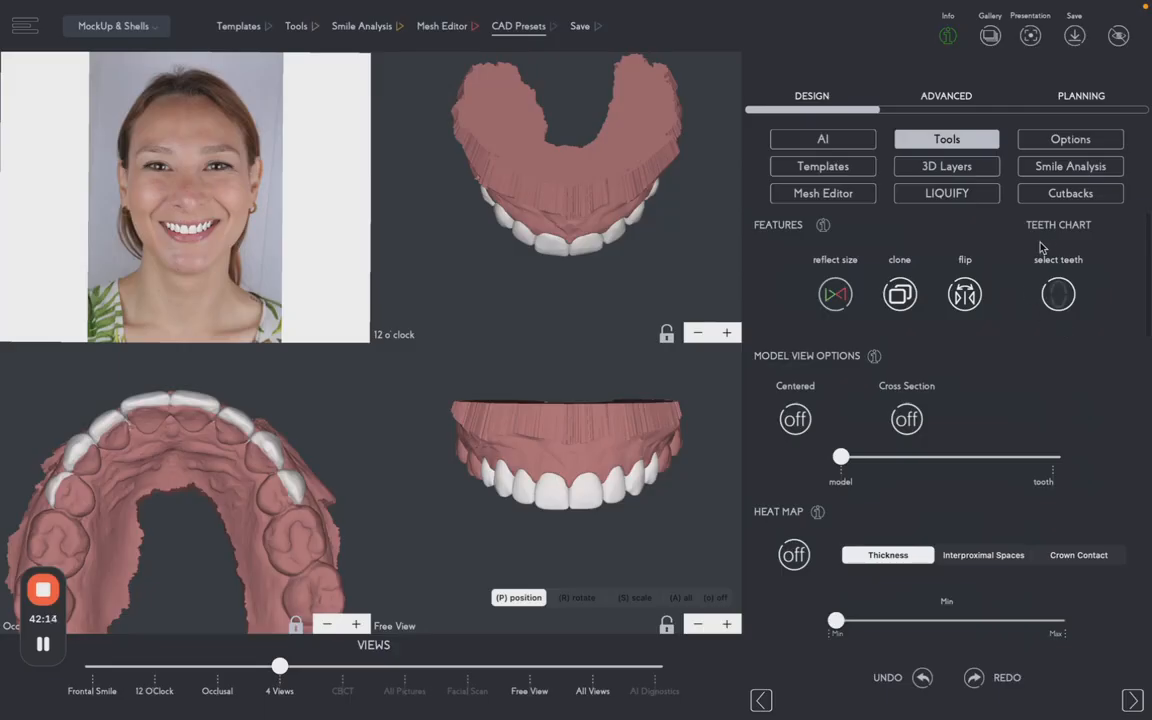
left_click(1058, 294)
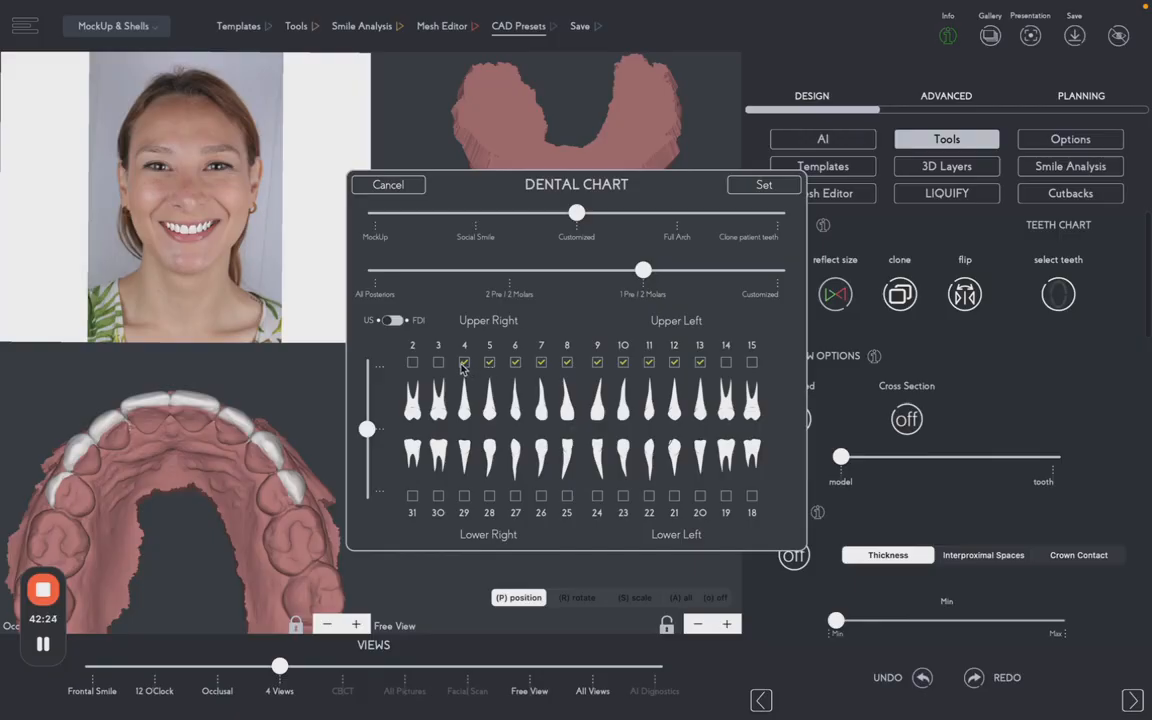
left_click(567, 362)
left_click(597, 364)
left_click(623, 363)
left_click(648, 364)
left_click(675, 365)
left_click(700, 362)
left_click(764, 186)
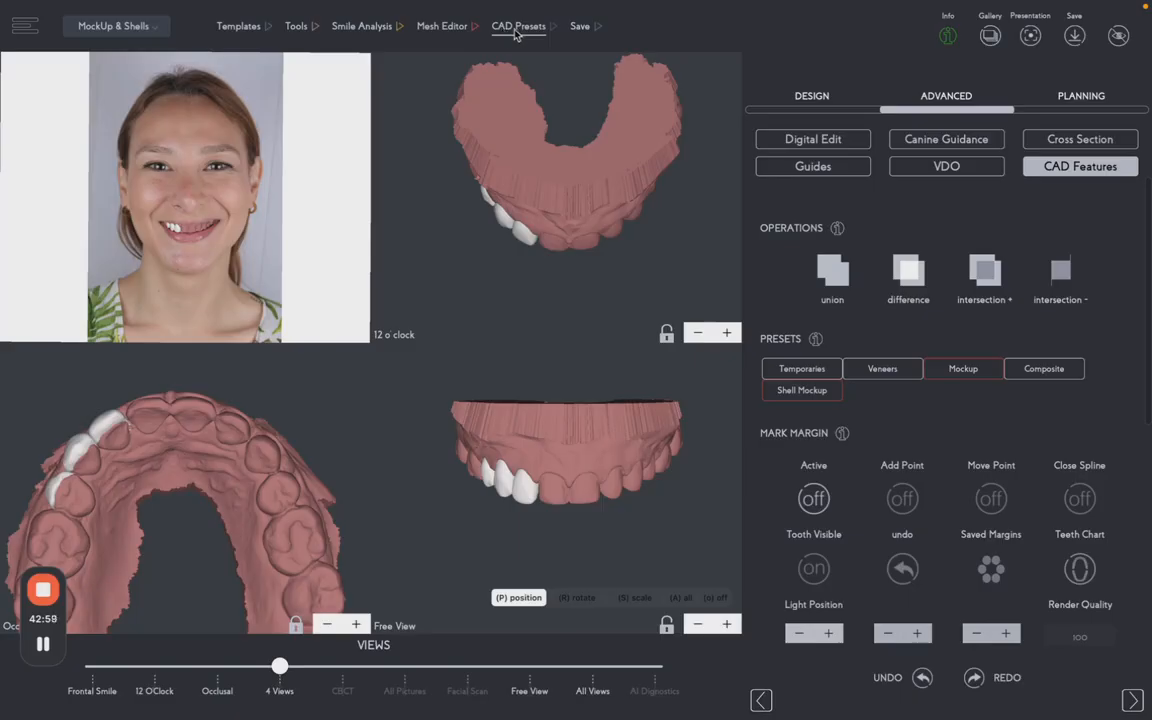
Generate temporaries for the selected upper right teeth with the Closed Mesh model condition, and skip the export.
left_click(519, 34)
left_click(802, 369)
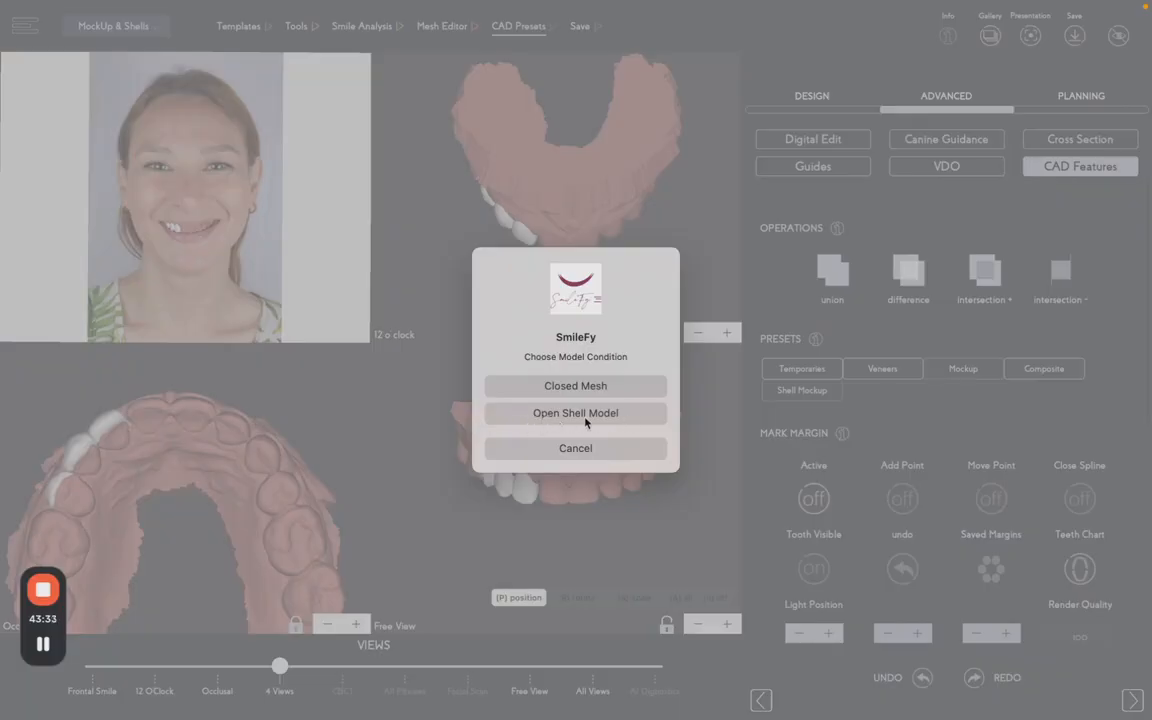
left_click(572, 386)
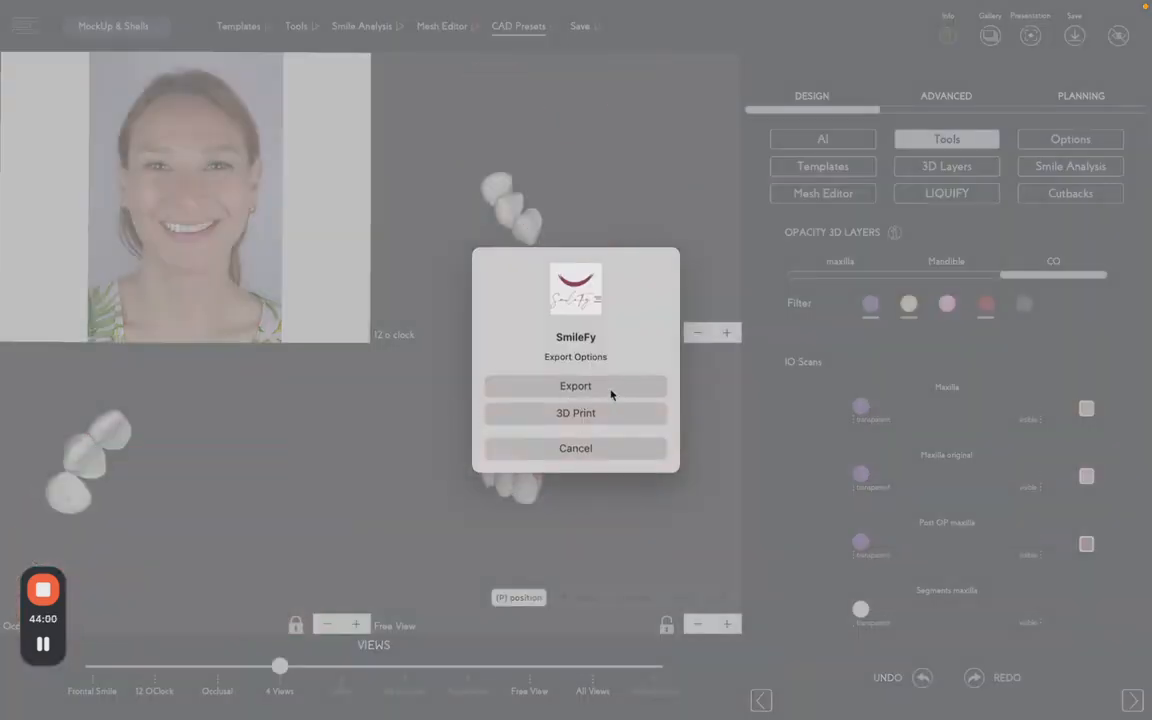
left_click(566, 449)
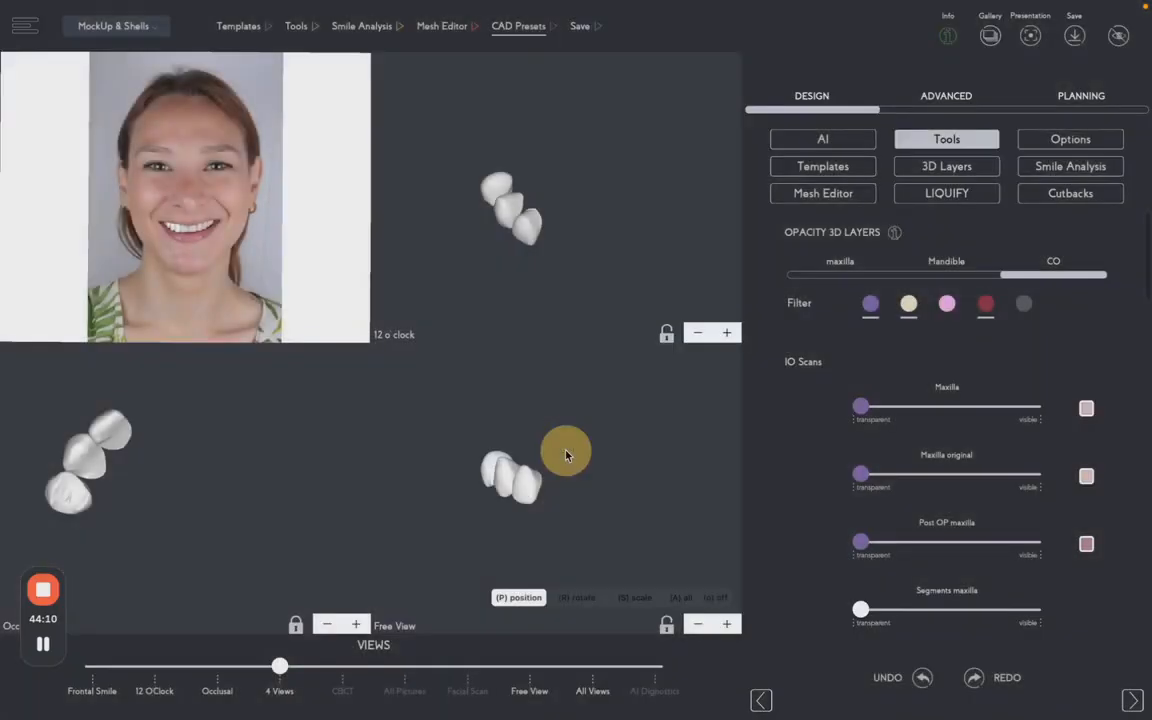
Change the dental chart selection to teeth 8, 10 and 12 and apply it.
left_click(936, 142)
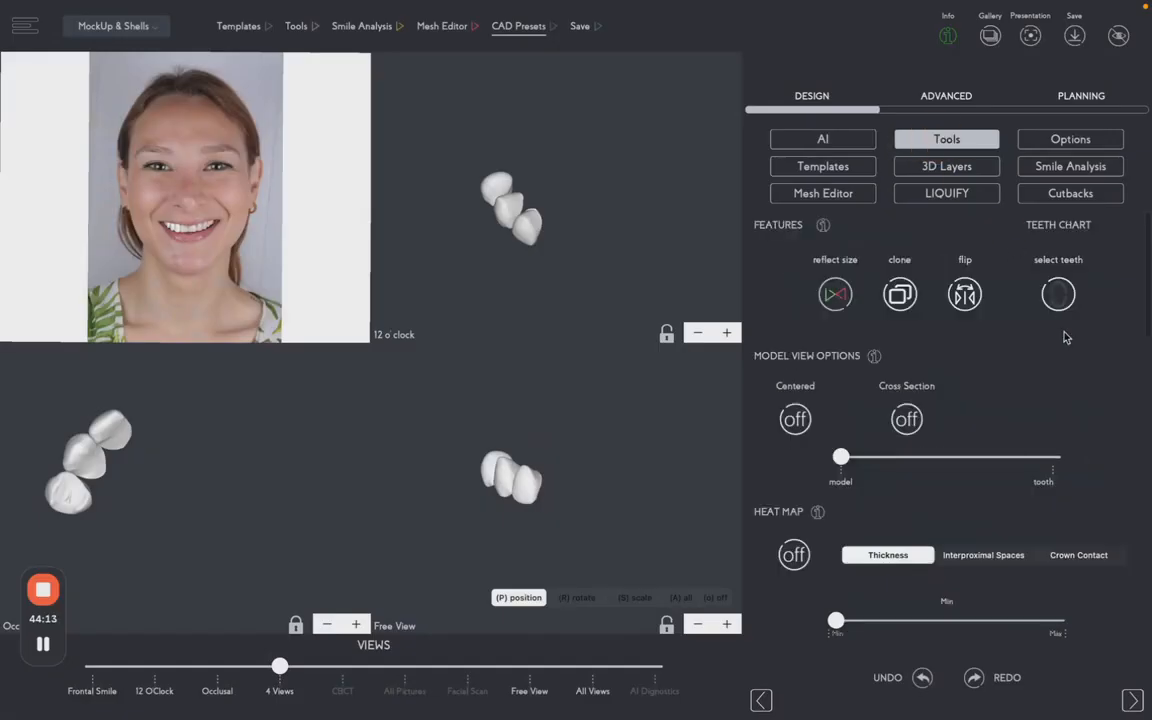
left_click(1058, 294)
left_click(464, 362)
left_click(489, 362)
left_click(515, 362)
left_click(541, 362)
left_click(567, 366)
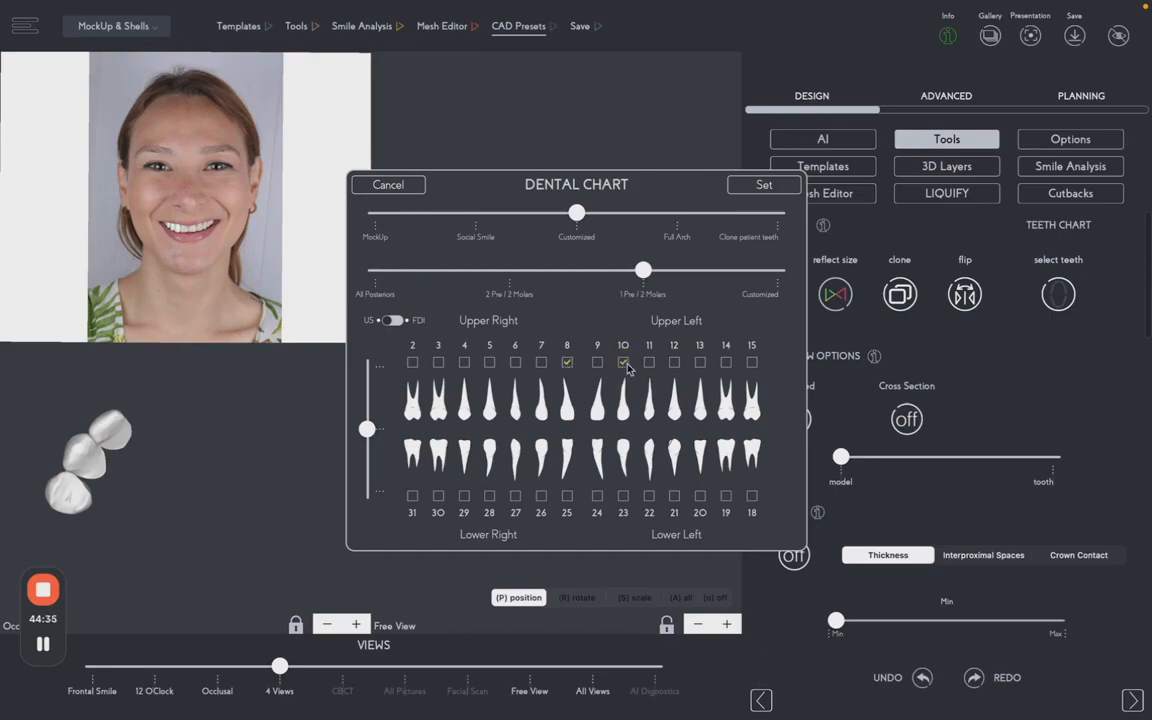
left_click(674, 362)
left_click(752, 190)
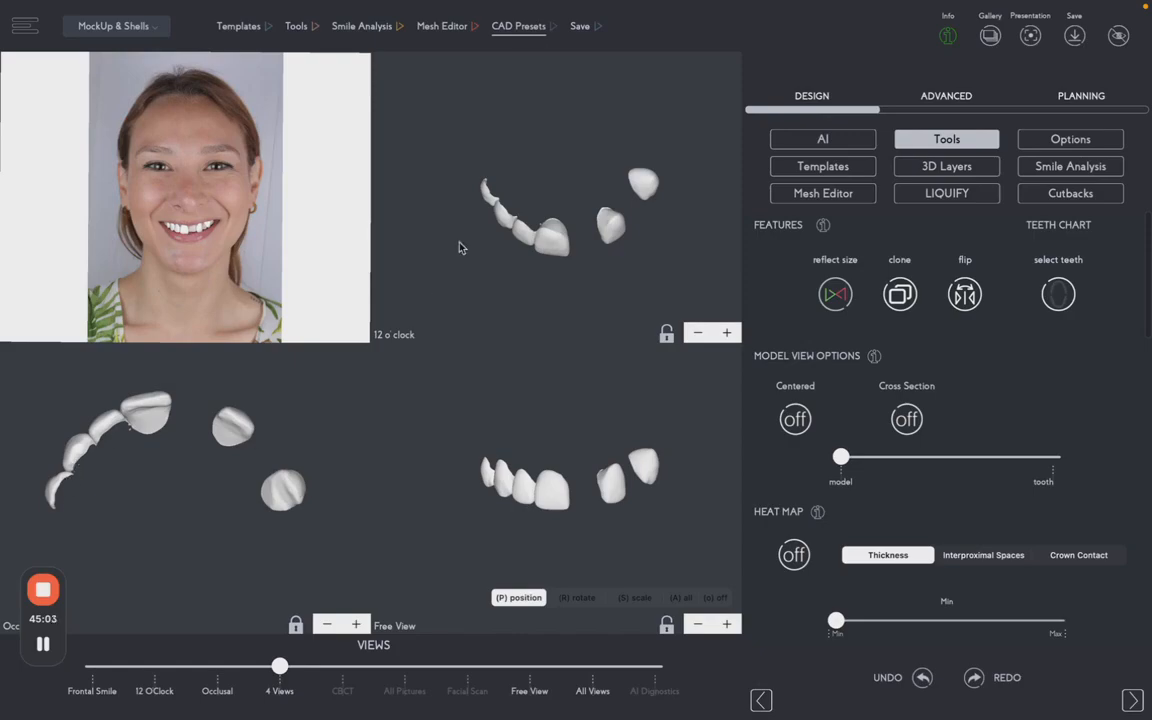
Generate temporaries for teeth 8, 10 and 12 with the Closed Mesh model condition, and skip the export.
left_click(519, 30)
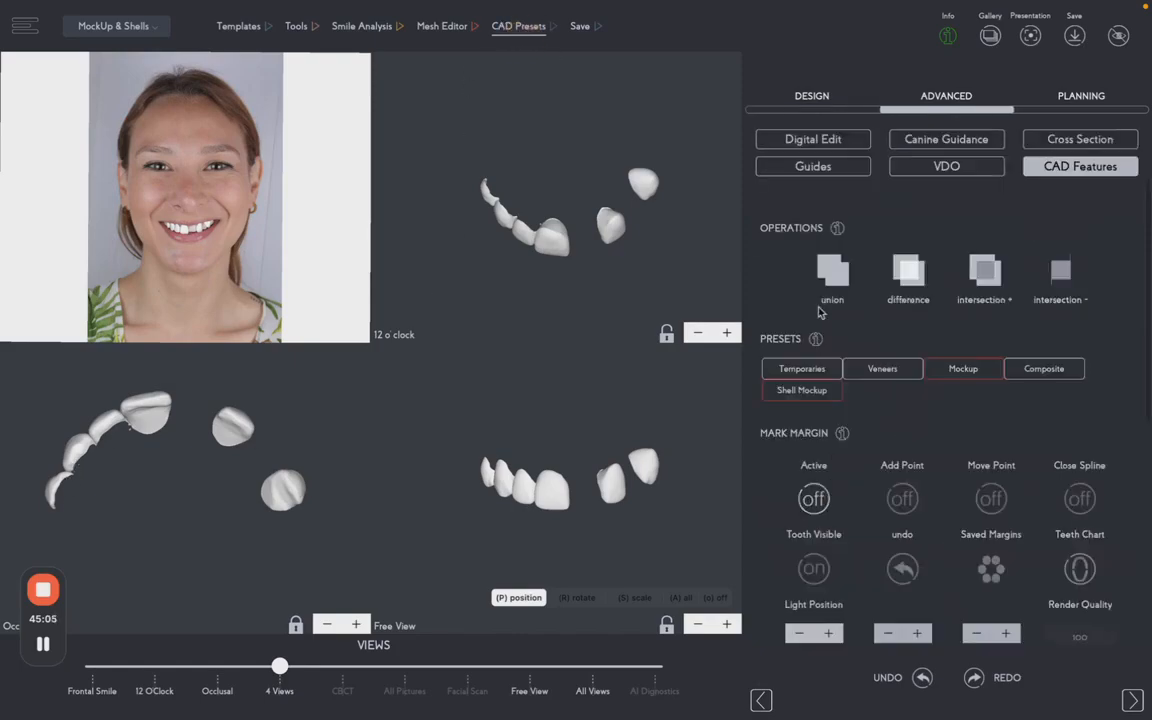
left_click(808, 369)
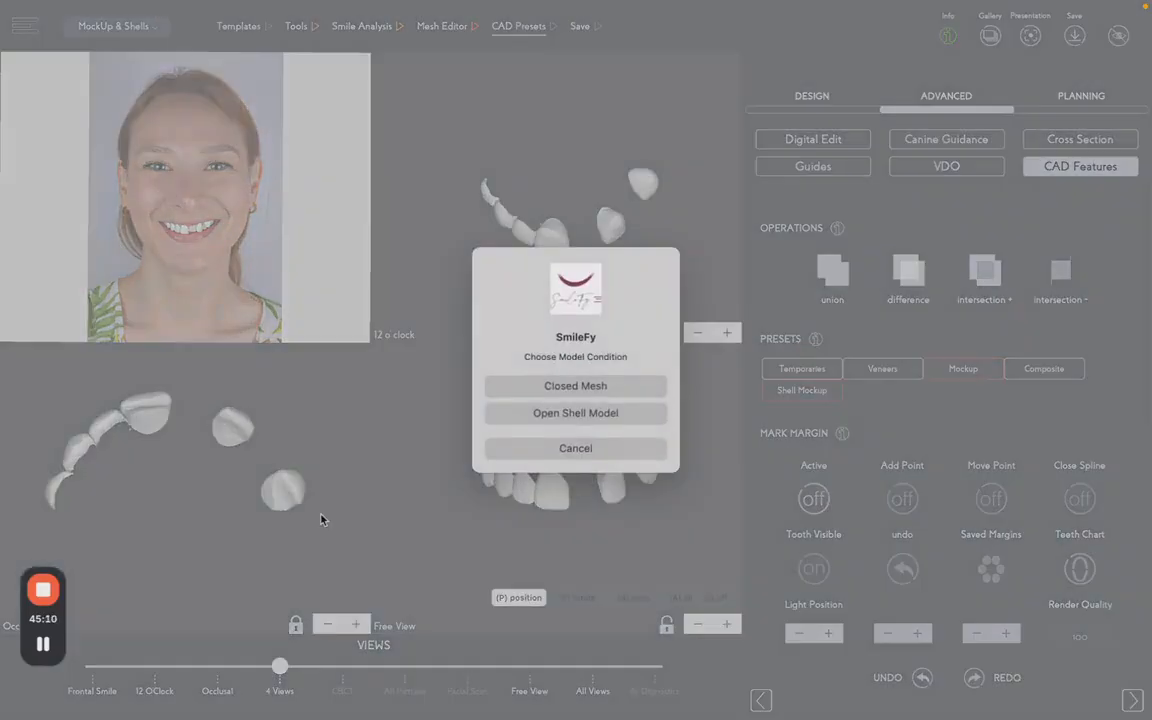
left_click(577, 386)
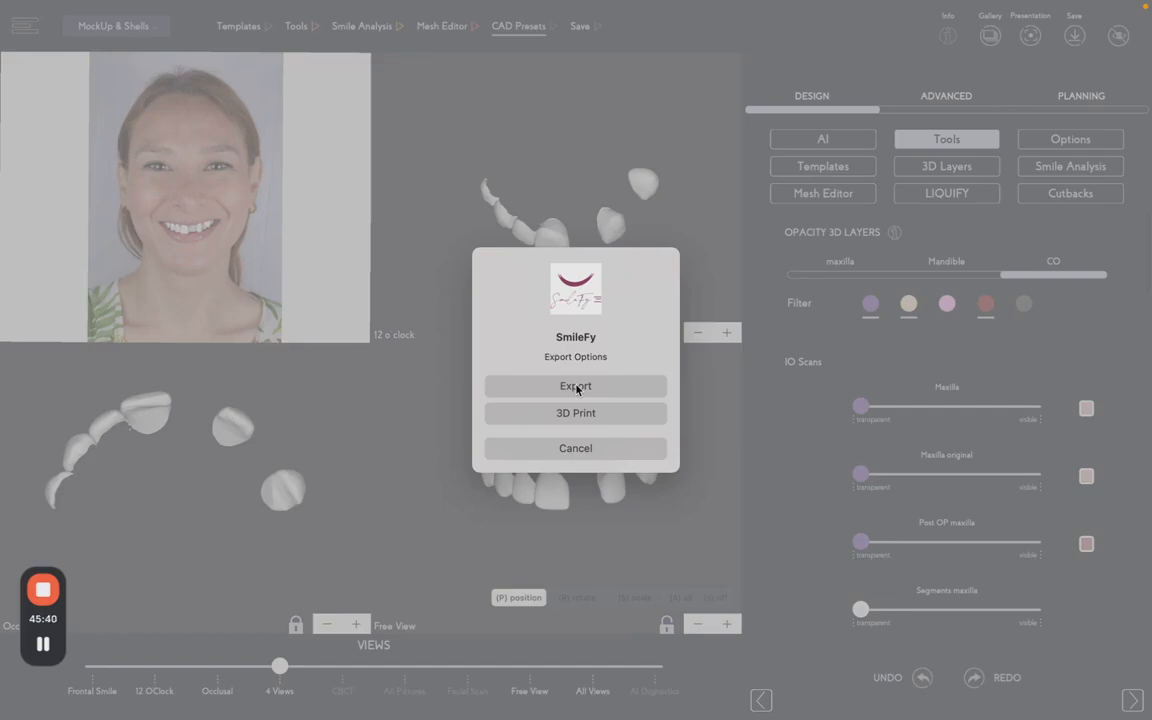
left_click(591, 450)
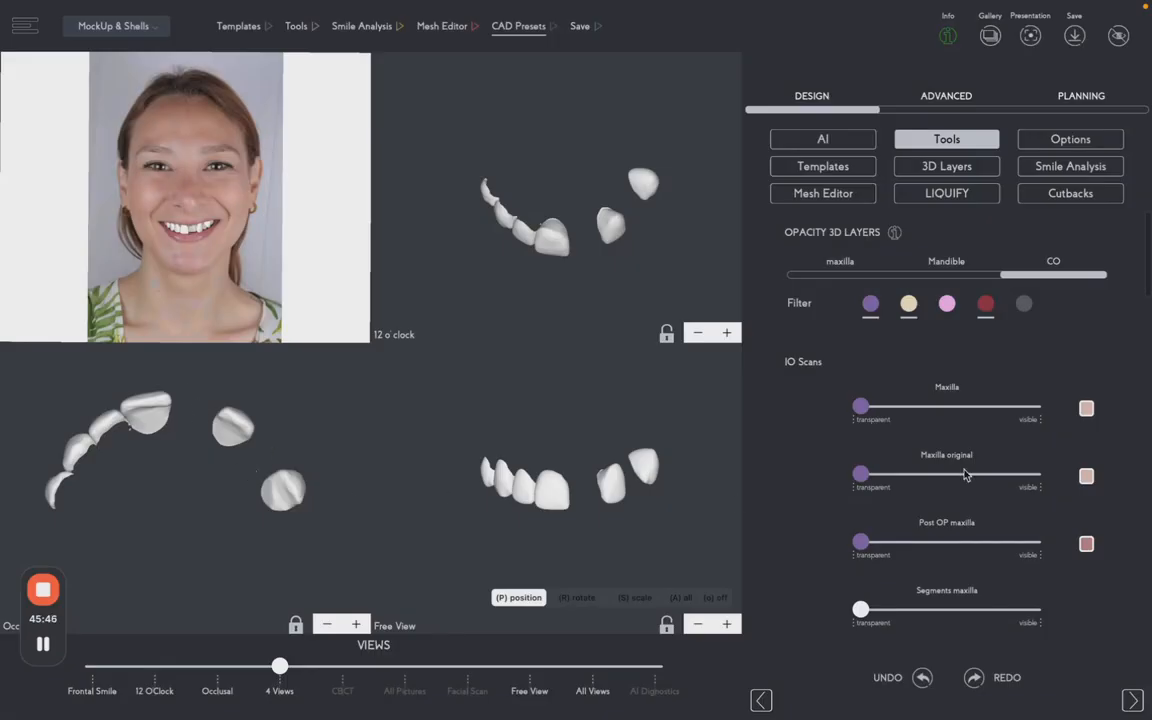
Make the Maxilla Design fully transparent so only the generated temporary shells are displayed.
scroll(859, 474, "down", 5)
scroll(966, 475, "down", 2)
left_click_drag(1021, 363, 593, 405)
left_click_drag(557, 522, 532, 427)
scroll(1022, 472, "down", 2)
scroll(1022, 472, "down", 10)
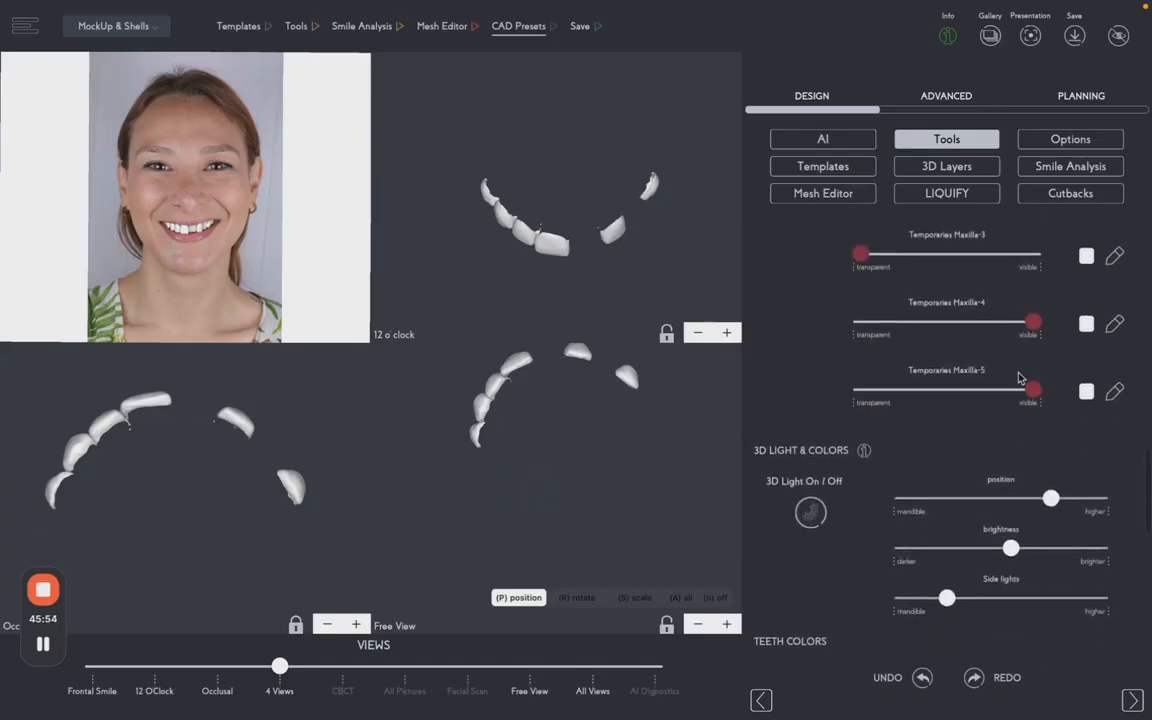
Make Temporaries Maxilla-4 fully transparent and inspect the Temporaries Maxilla-5 shells from several angles.
left_click_drag(1033, 322, 557, 463)
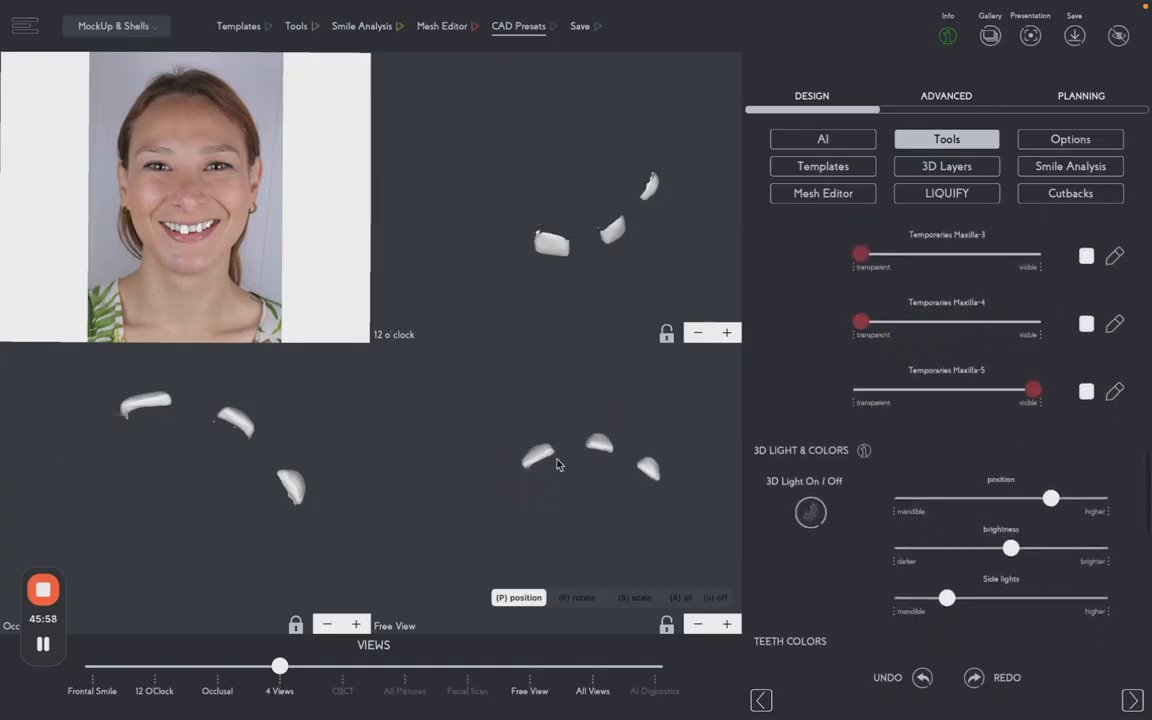
mouse_move(1033, 389)
left_mouse_down()
mouse_move(843, 395)
mouse_move(1033, 385)
left_mouse_up()
left_click_drag(1108, 369, 1113, 396)
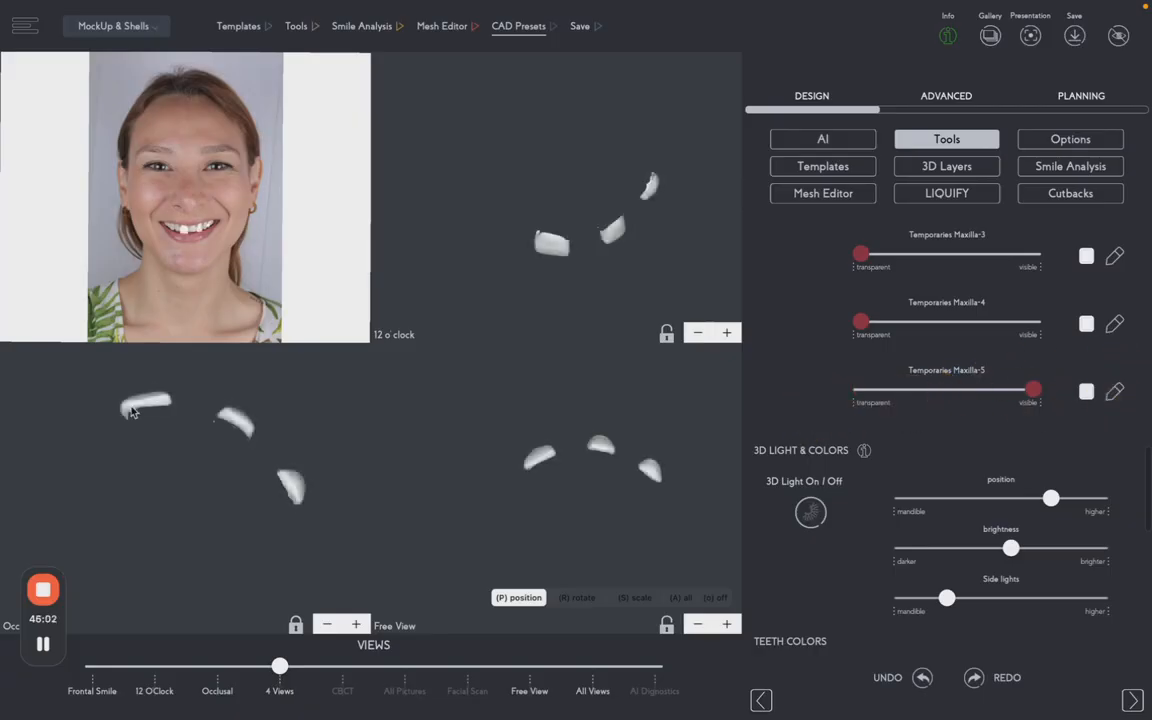
left_click_drag(515, 473, 668, 422)
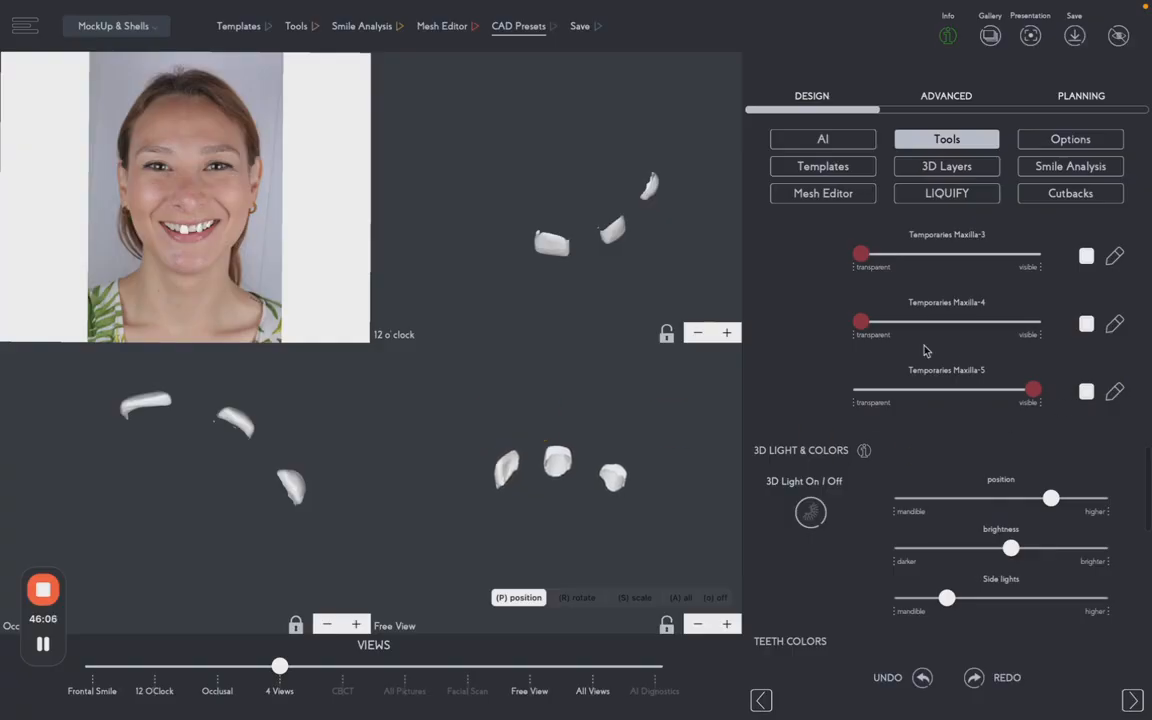
Compare the two shell sets by displaying Temporaries Maxilla-4 alone, and switch back to Temporaries Maxilla-5 alone.
left_click_drag(861, 321, 1036, 326)
left_click_drag(1036, 397, 733, 488)
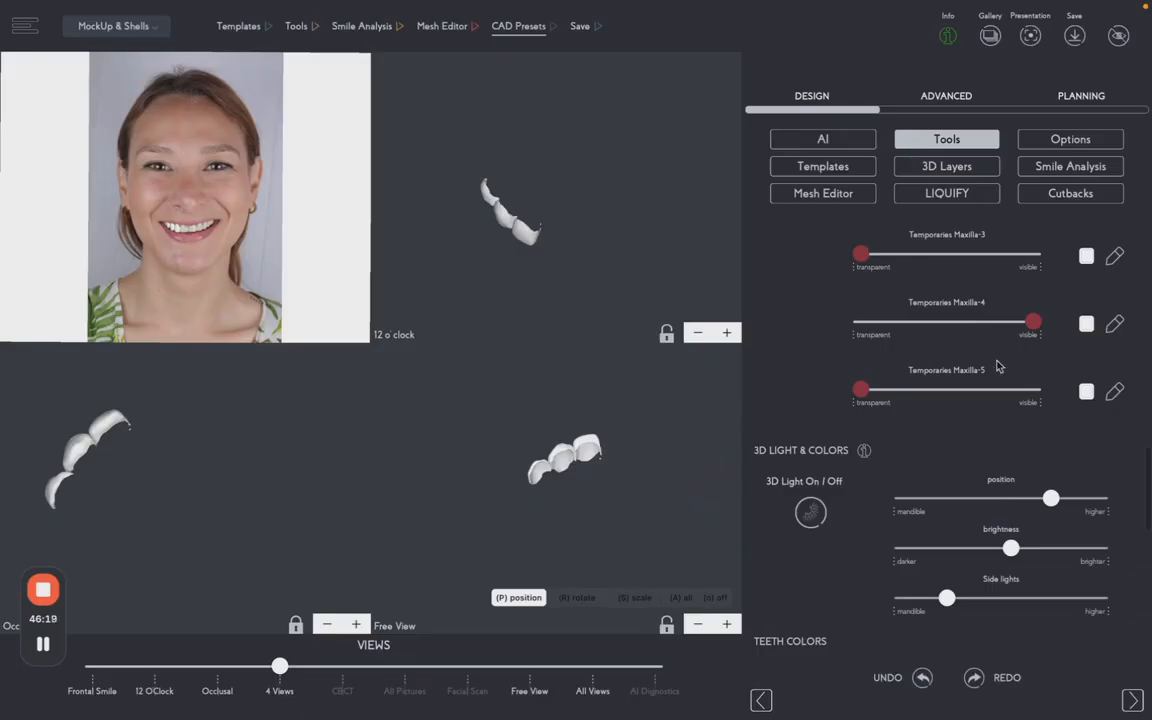
left_click_drag(862, 390, 1097, 390)
left_click_drag(1030, 322, 830, 325)
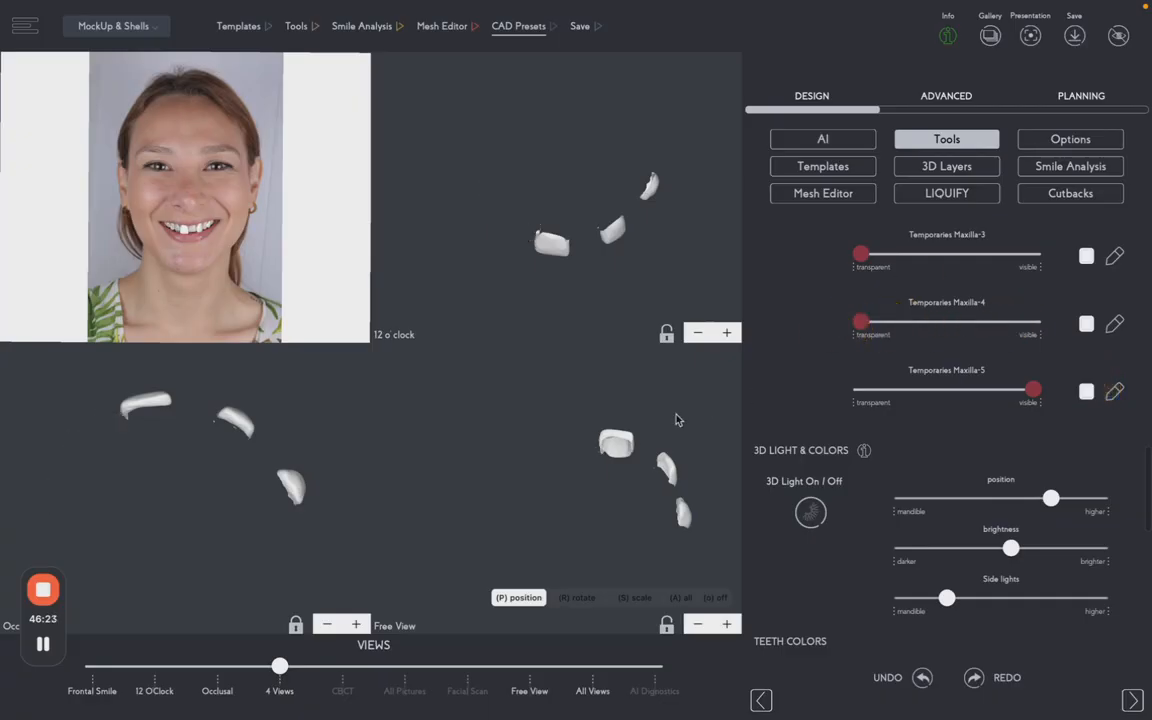
Change the dental chart selection to teeth 9, 11 and 13 and apply it.
scroll(1052, 283, "up", 10)
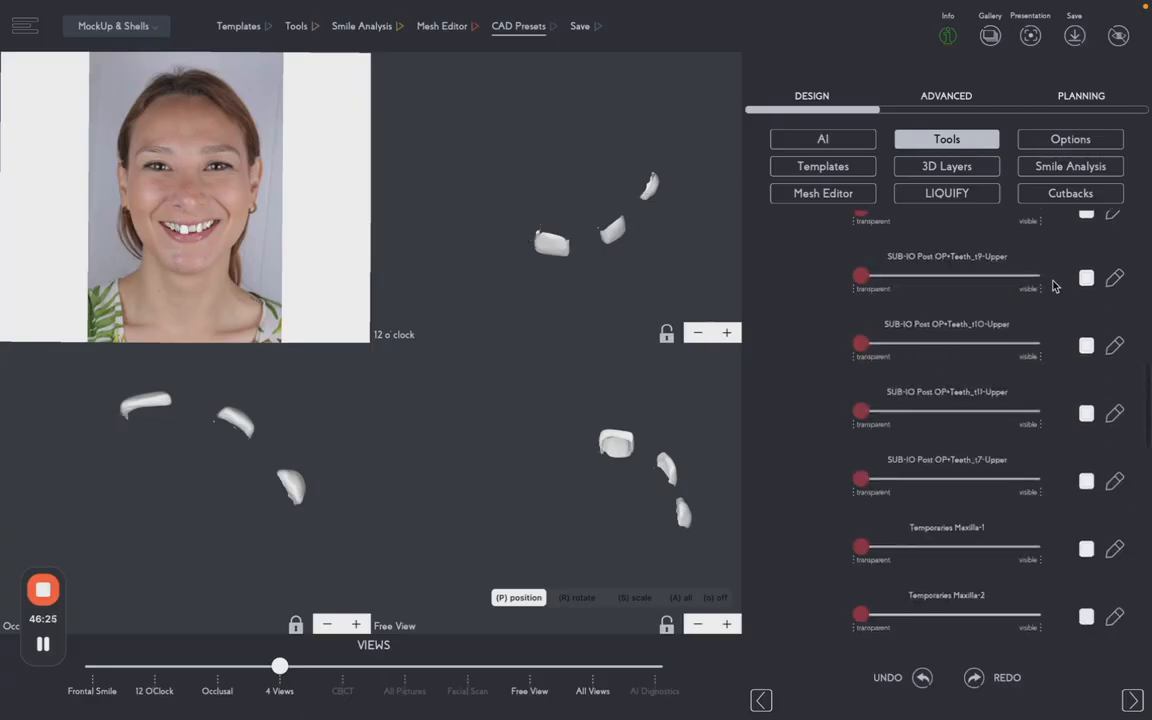
left_click(870, 148)
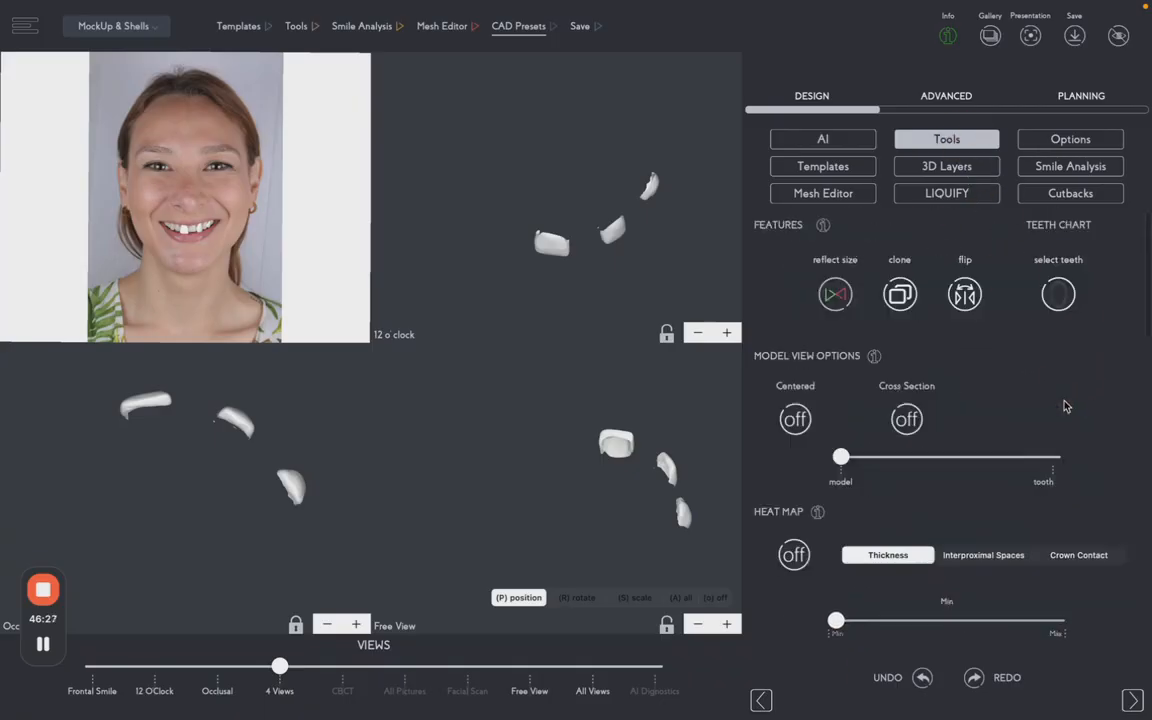
left_click(1057, 290)
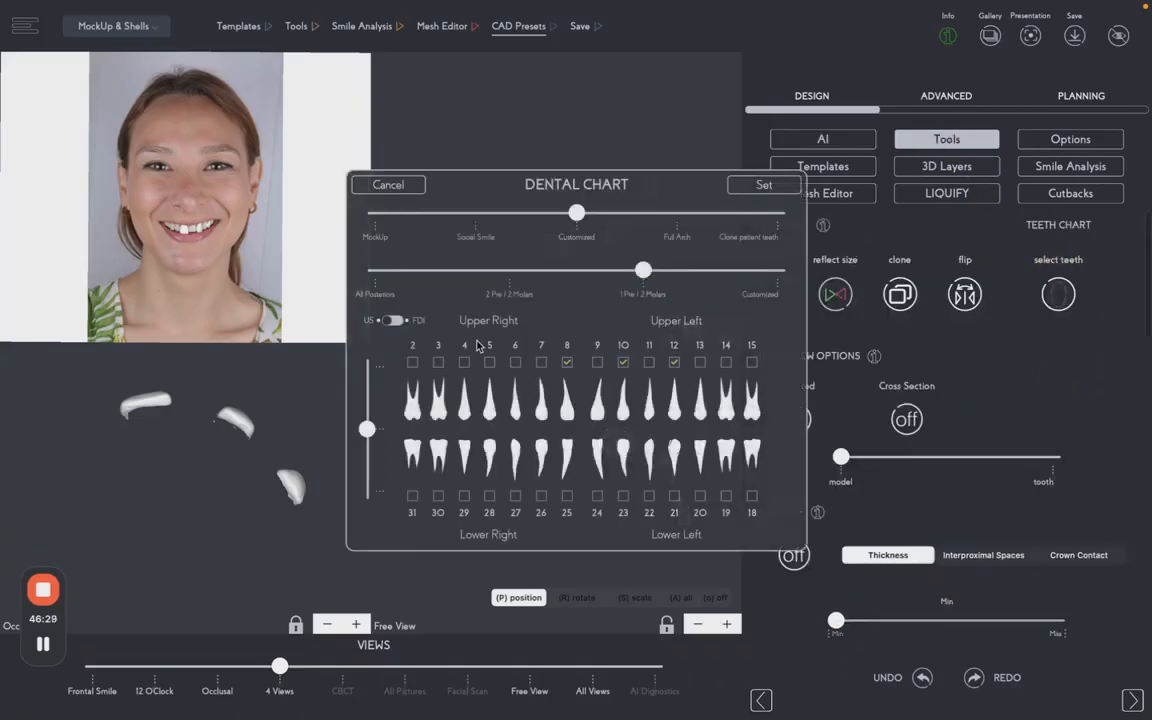
left_click(567, 362)
left_click(597, 362)
left_click(623, 362)
left_click(649, 362)
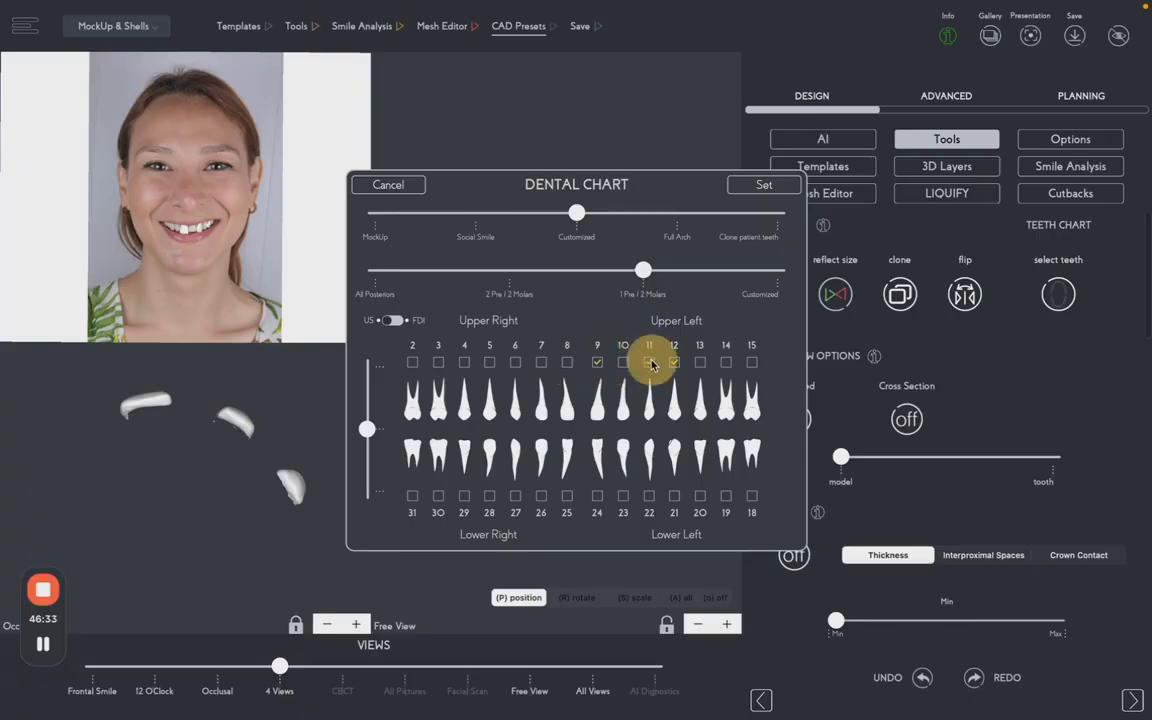
left_click(674, 362)
left_click(700, 362)
left_click(763, 185)
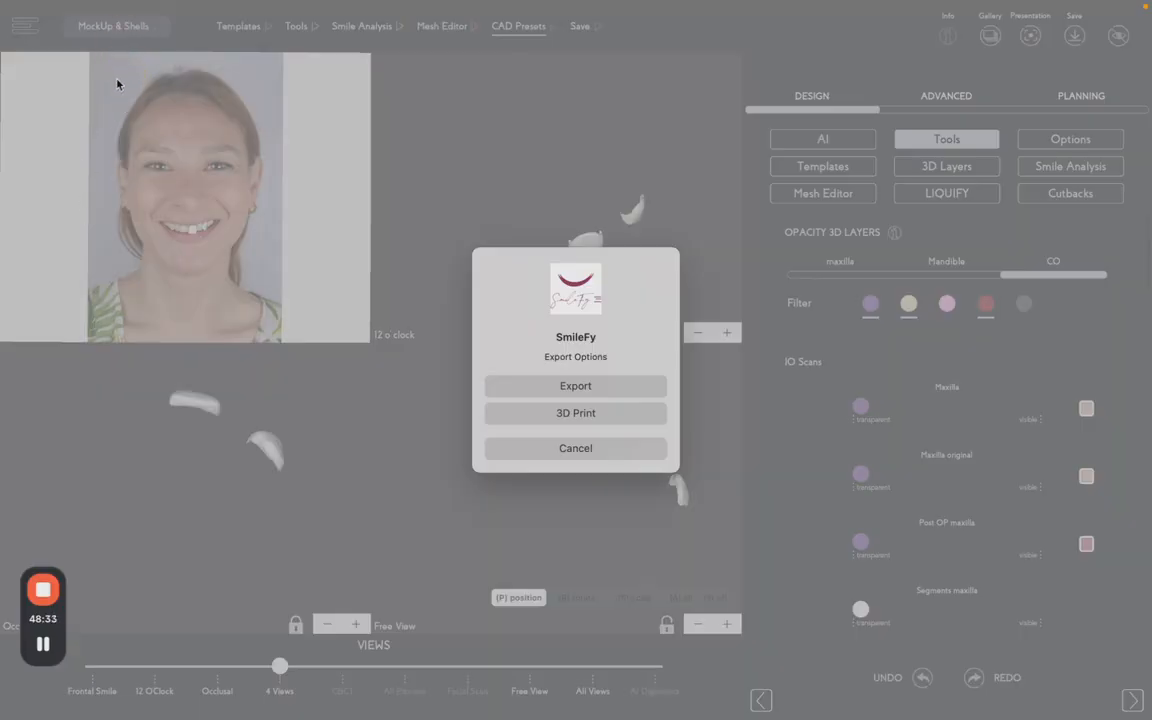
Skip the export of the newly generated temporary shells and look through the 3D layers and display settings.
left_click(583, 455)
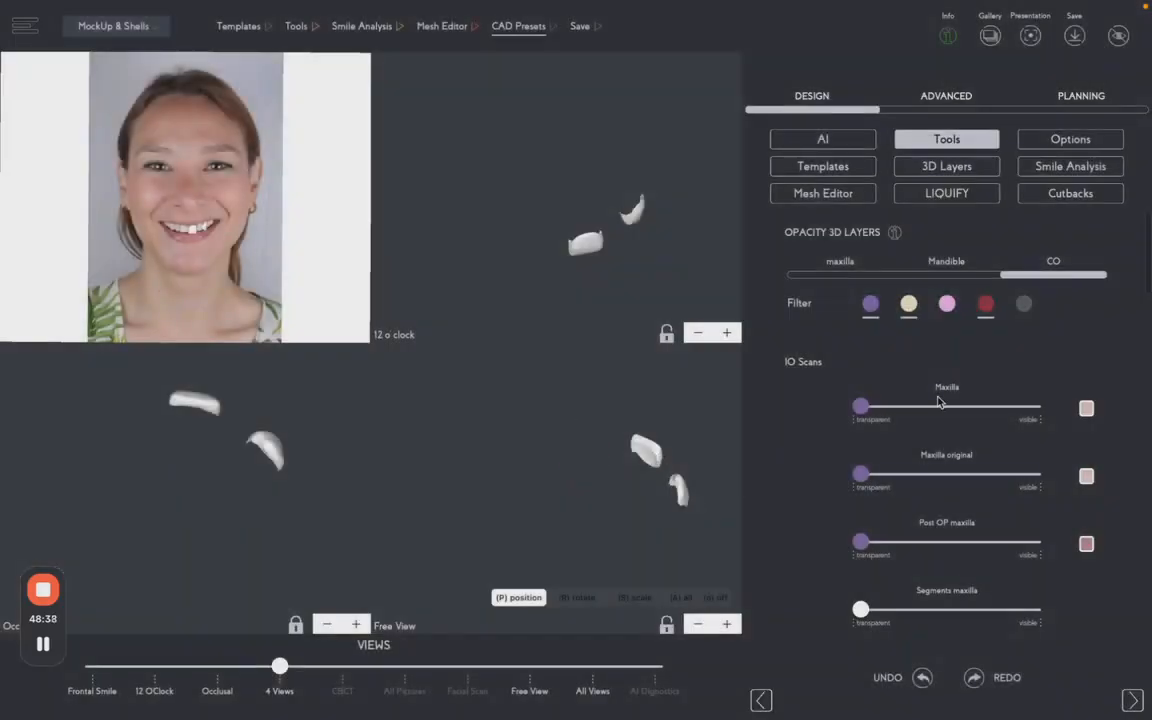
scroll(918, 473, "down", 5)
scroll(918, 477, "down", 9)
scroll(918, 477, "up", 5)
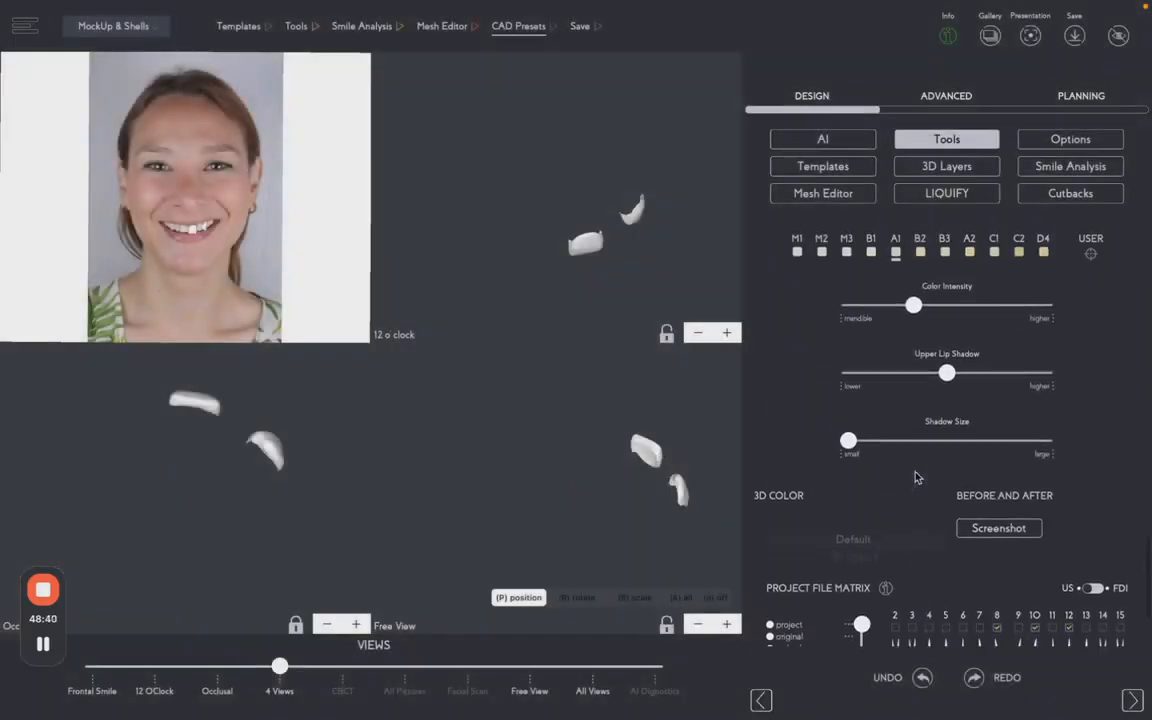
scroll(918, 477, "up", 1)
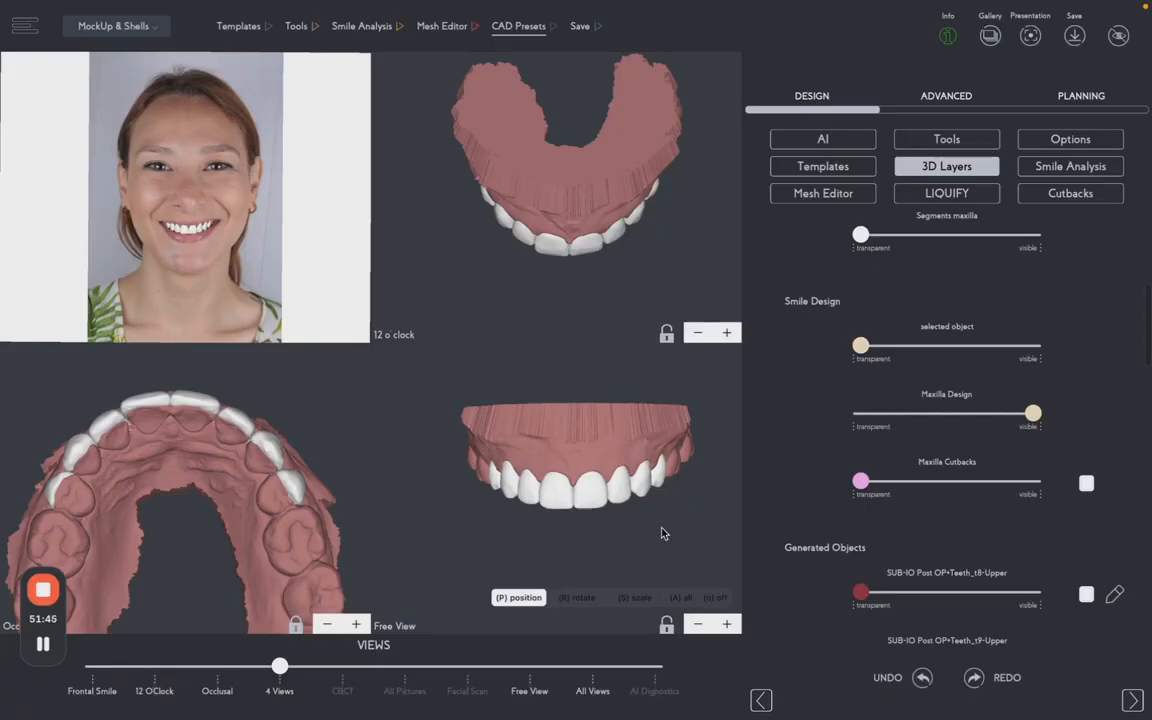
Switch the workflow to Veneers and start margin marking on the Post OP maxilla scan.
left_click(113, 26)
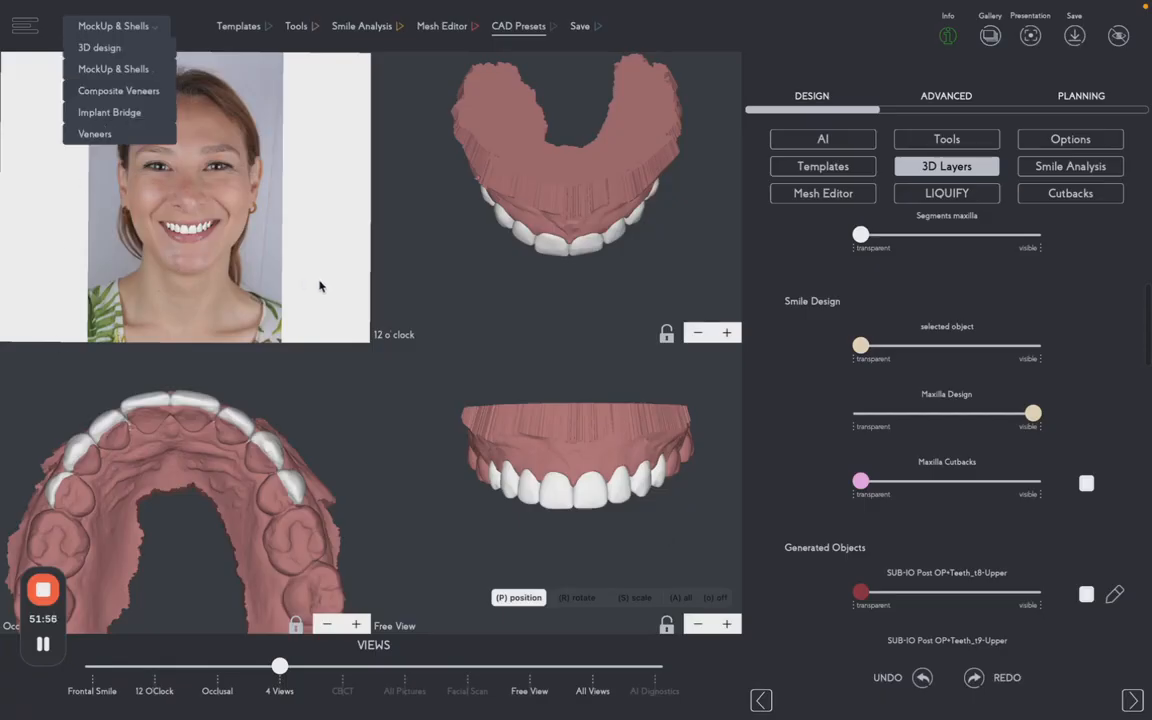
left_click(96, 134)
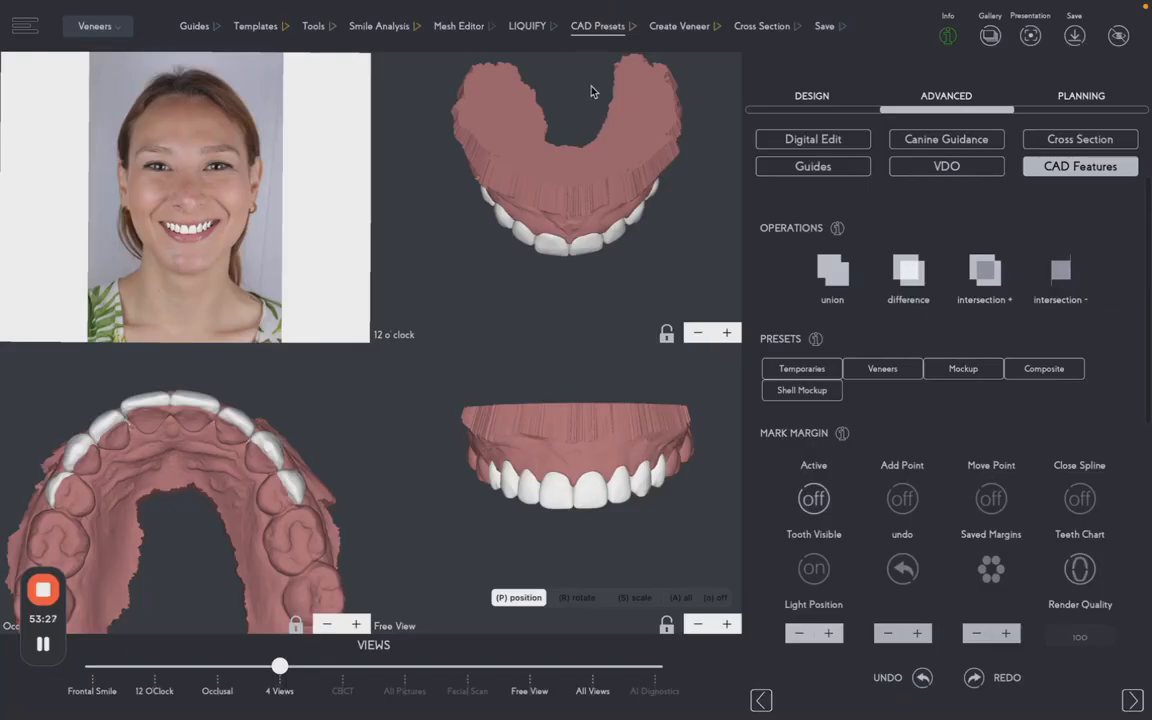
left_click(588, 34)
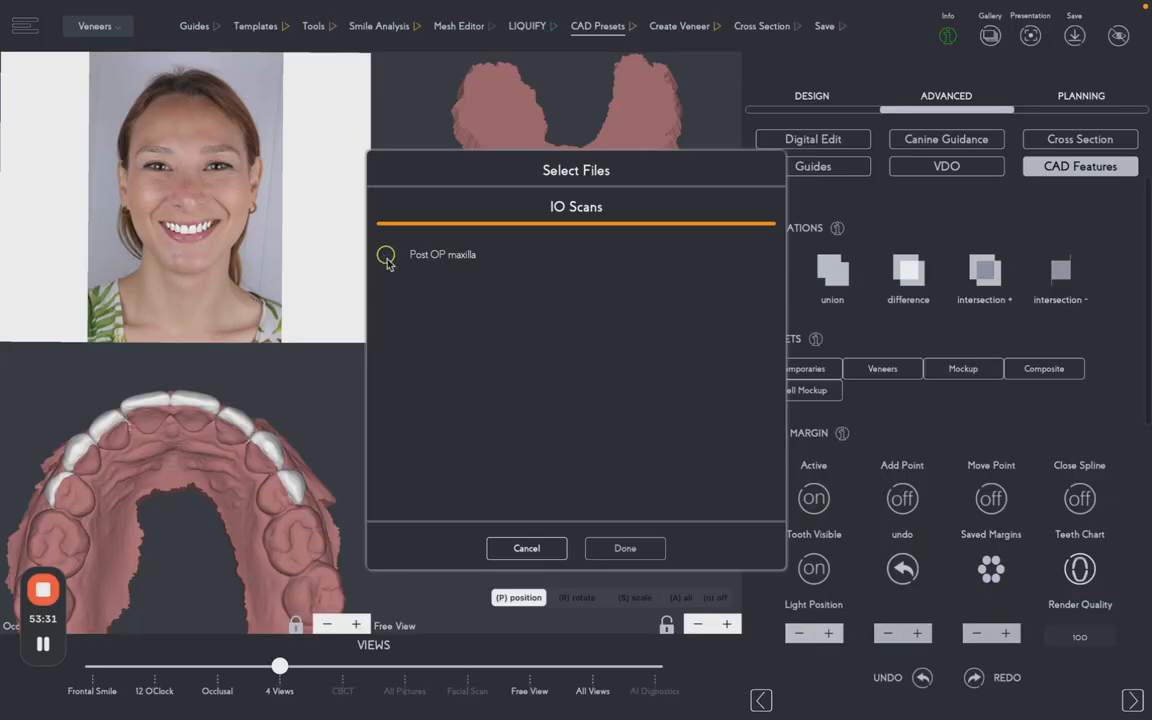
left_click(386, 256)
left_click(641, 548)
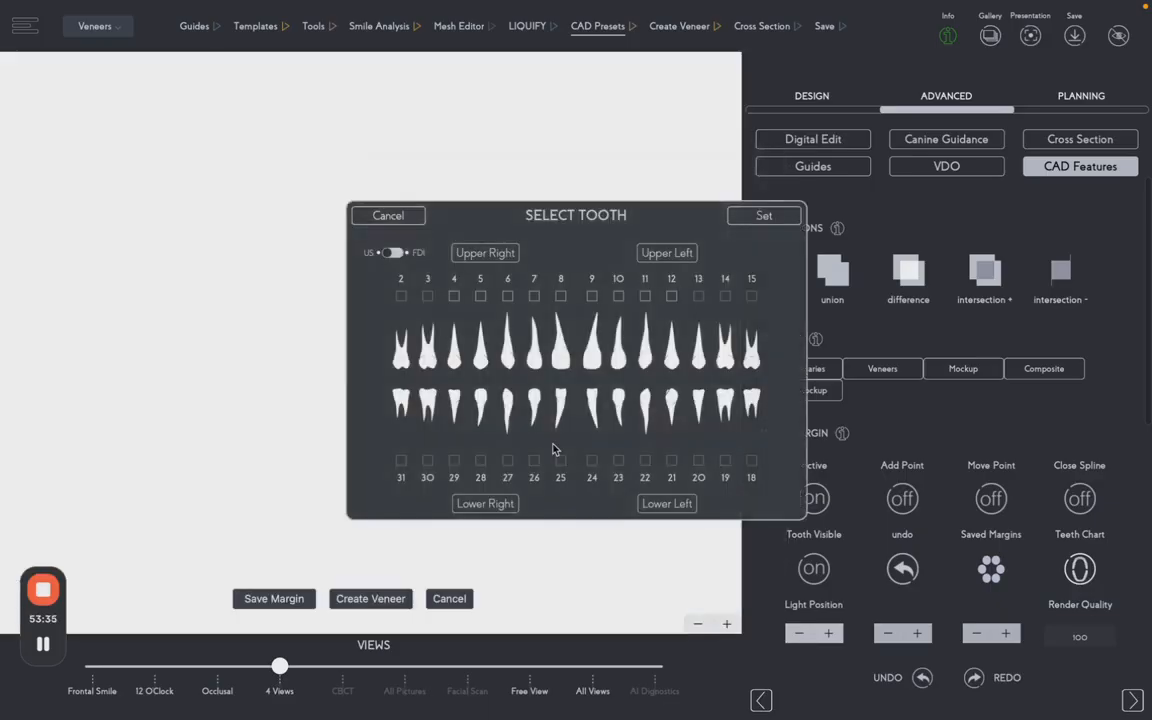
Choose tooth 5 for margin marking and hide its design tooth on the maxilla scan.
left_click(480, 296)
left_click(764, 216)
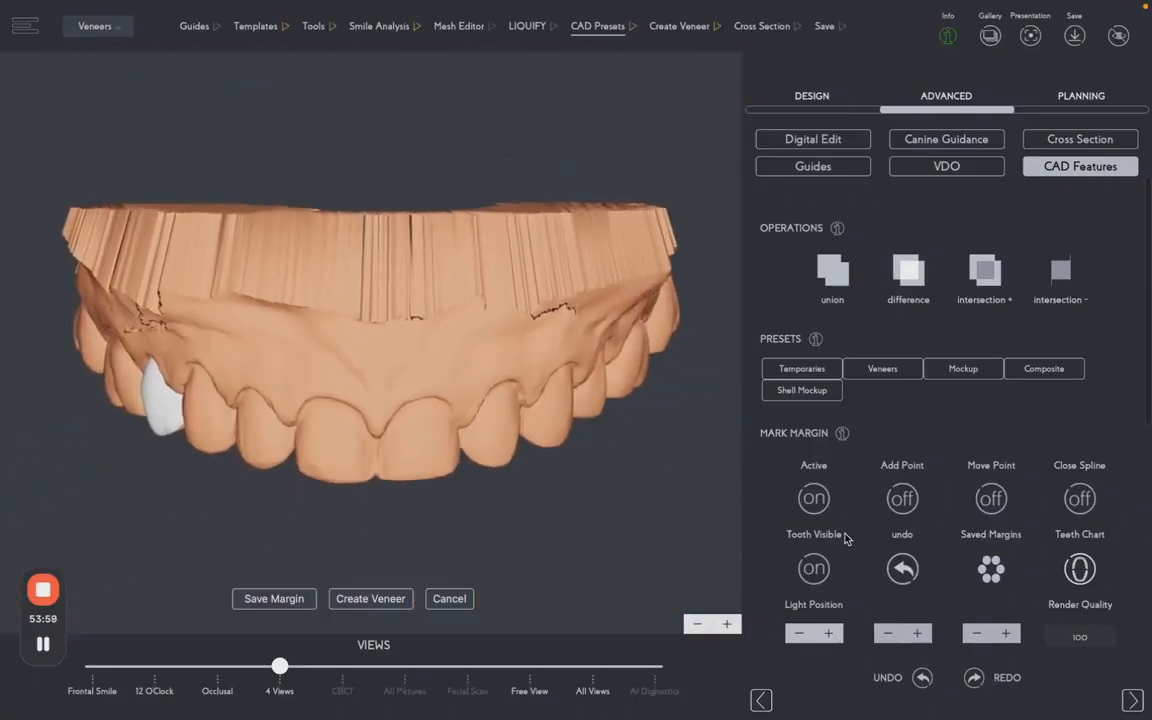
left_click_drag(265, 485, 288, 532)
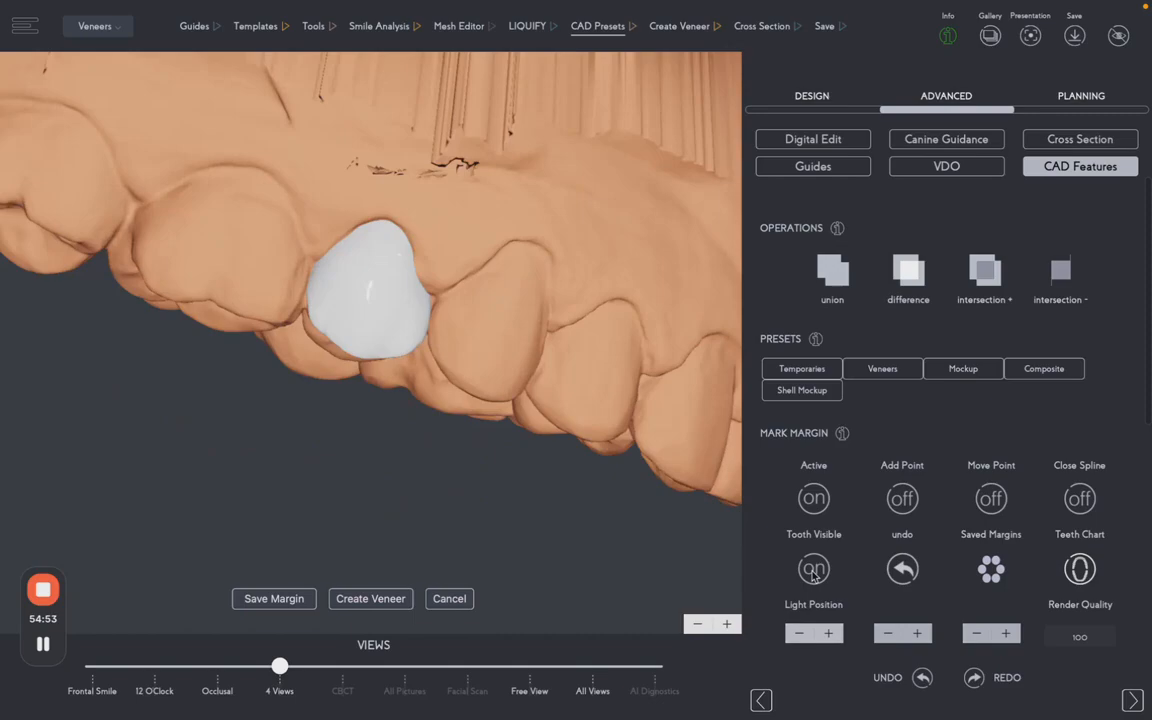
left_click(814, 569)
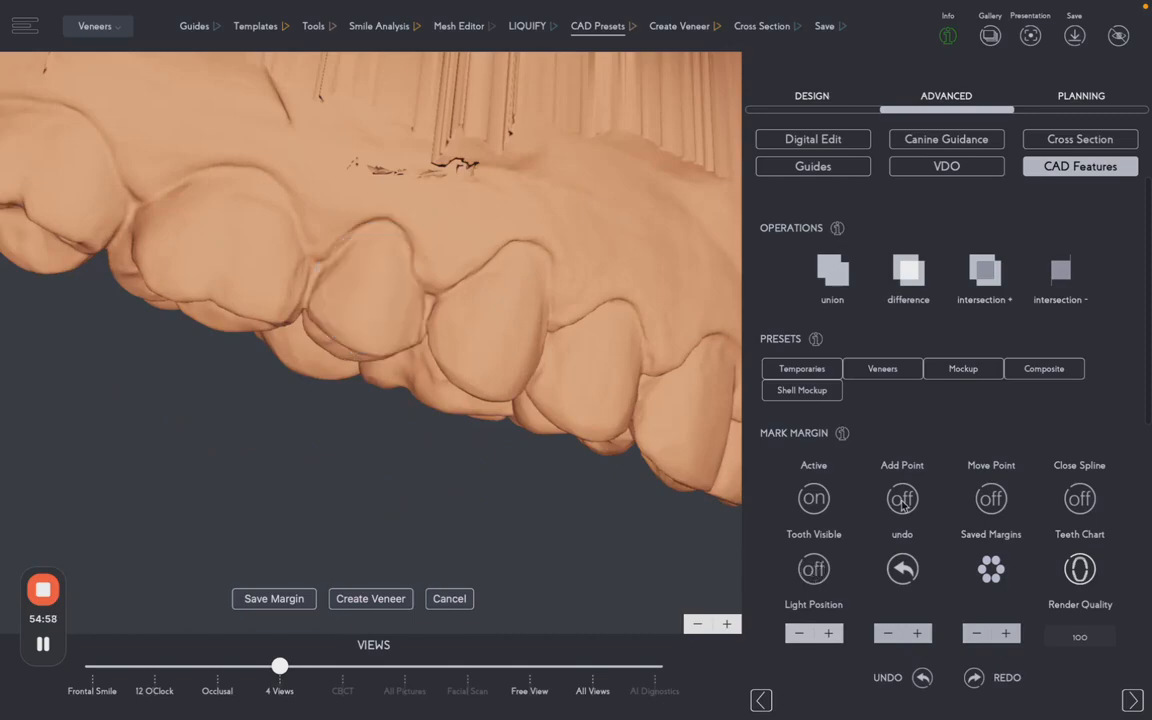
Place margin points along the gum line of tooth 5, from the distal side around to the mesial contact.
left_click(902, 498)
left_click(327, 273)
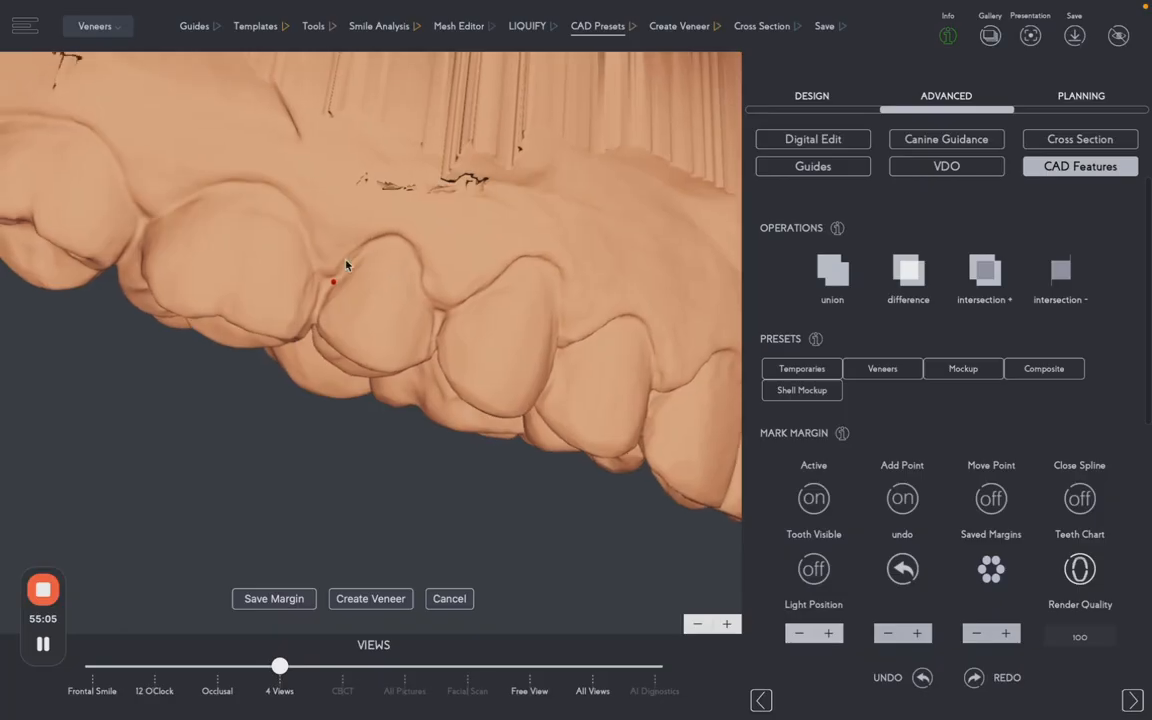
middle_click_drag(346, 265, 379, 328)
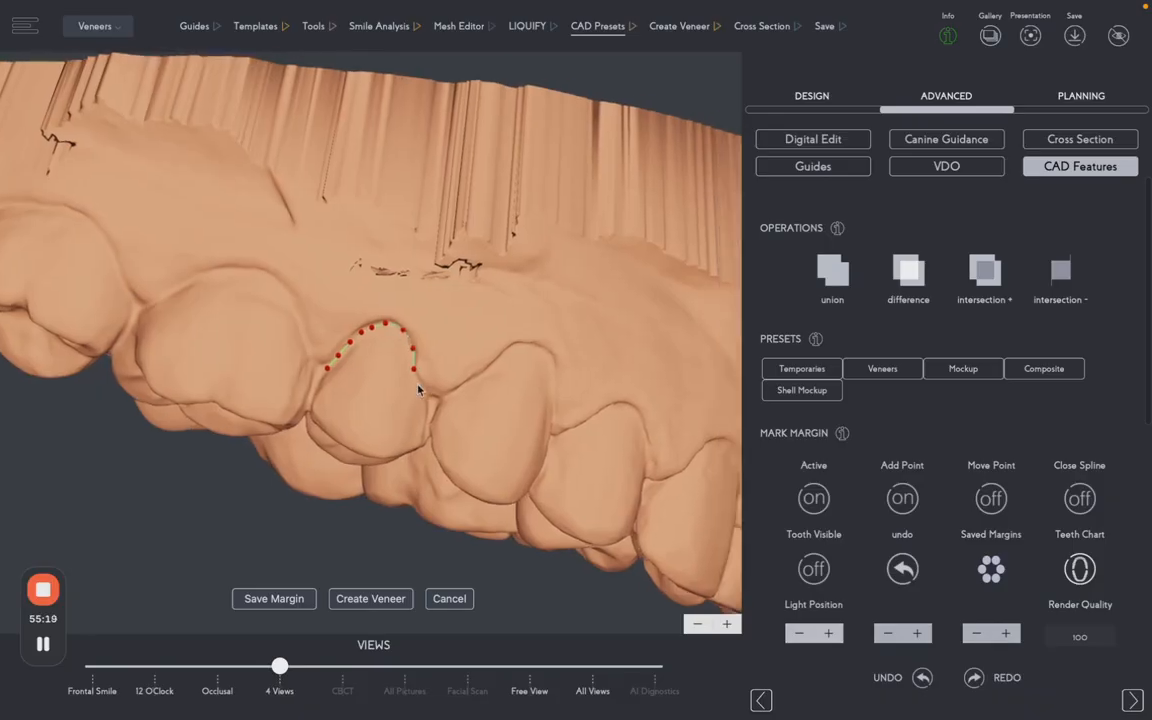
left_click(418, 388)
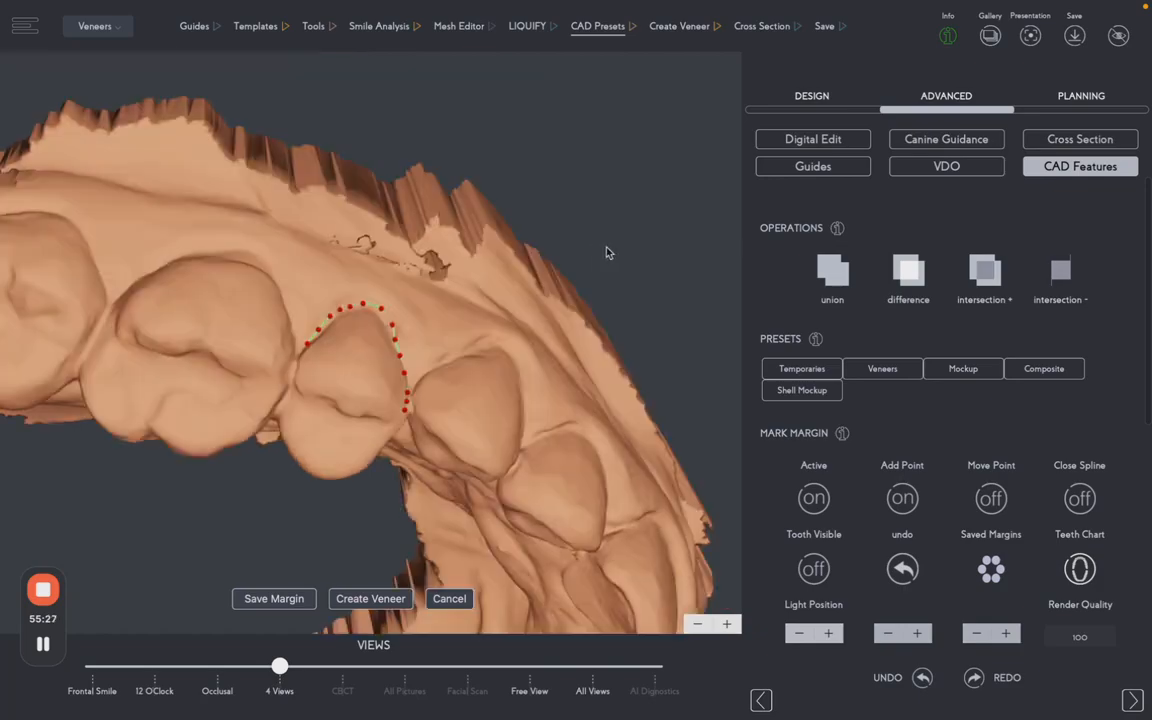
left_click(607, 235)
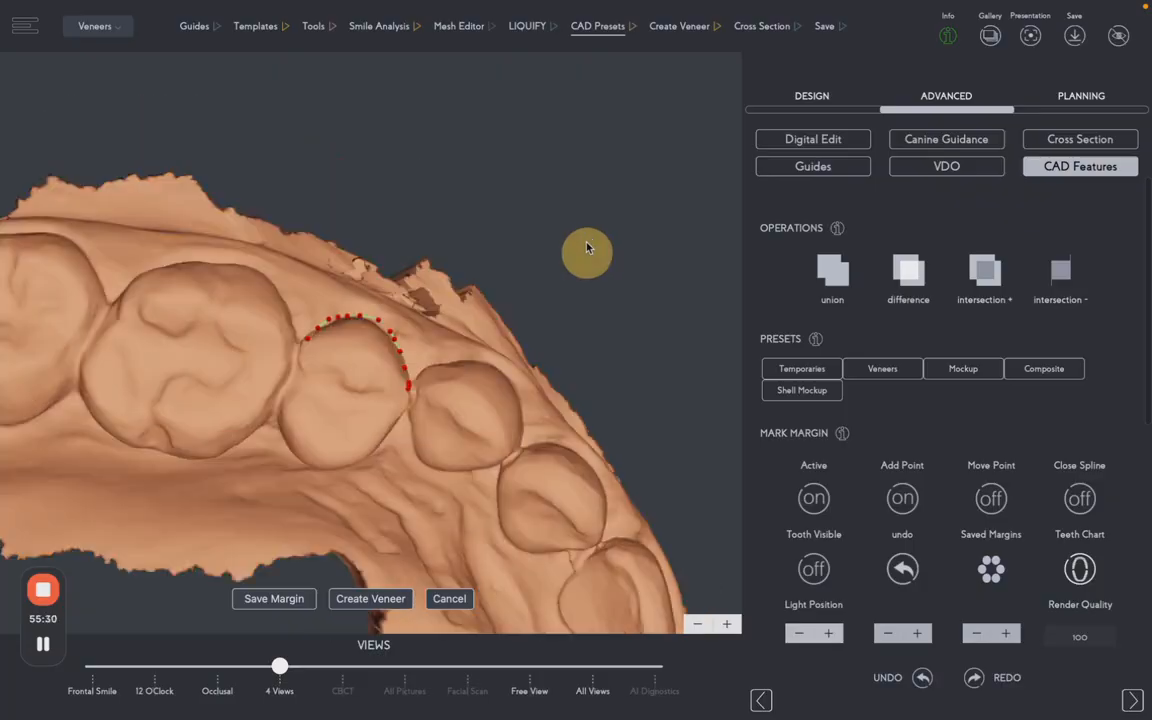
Show the design tooth and add margin points along its occlusal edge, from the mesial contact back to the distal side.
left_click(813, 570)
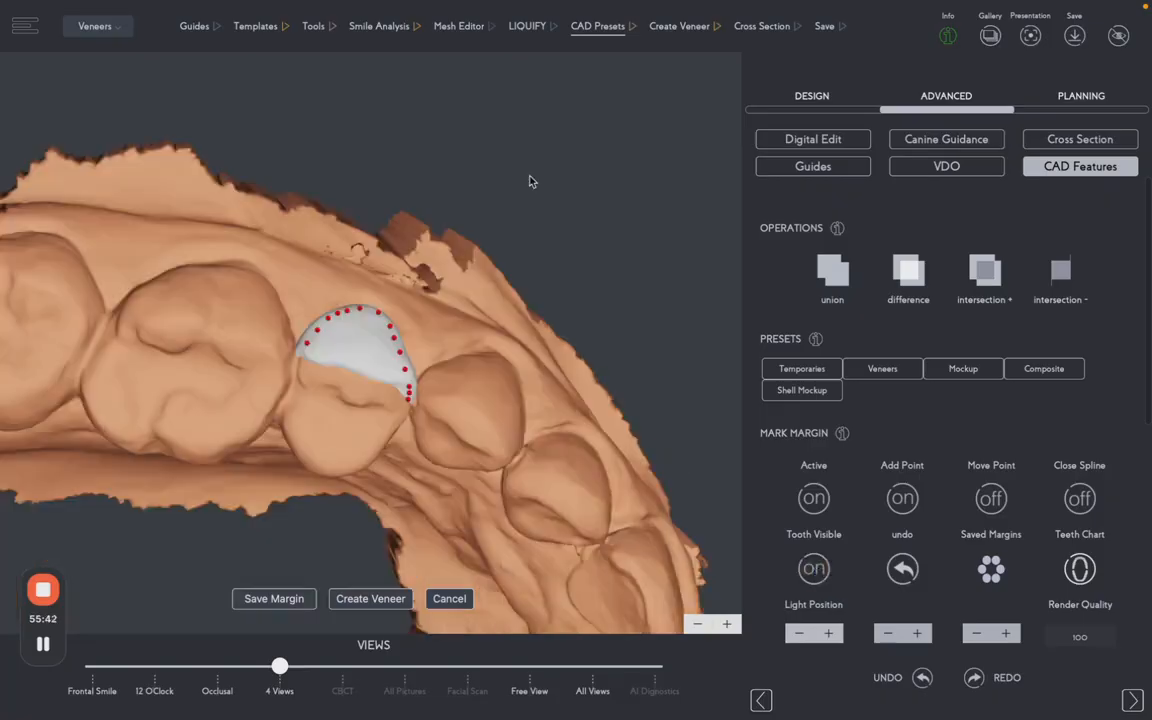
left_click_drag(530, 181, 492, 246)
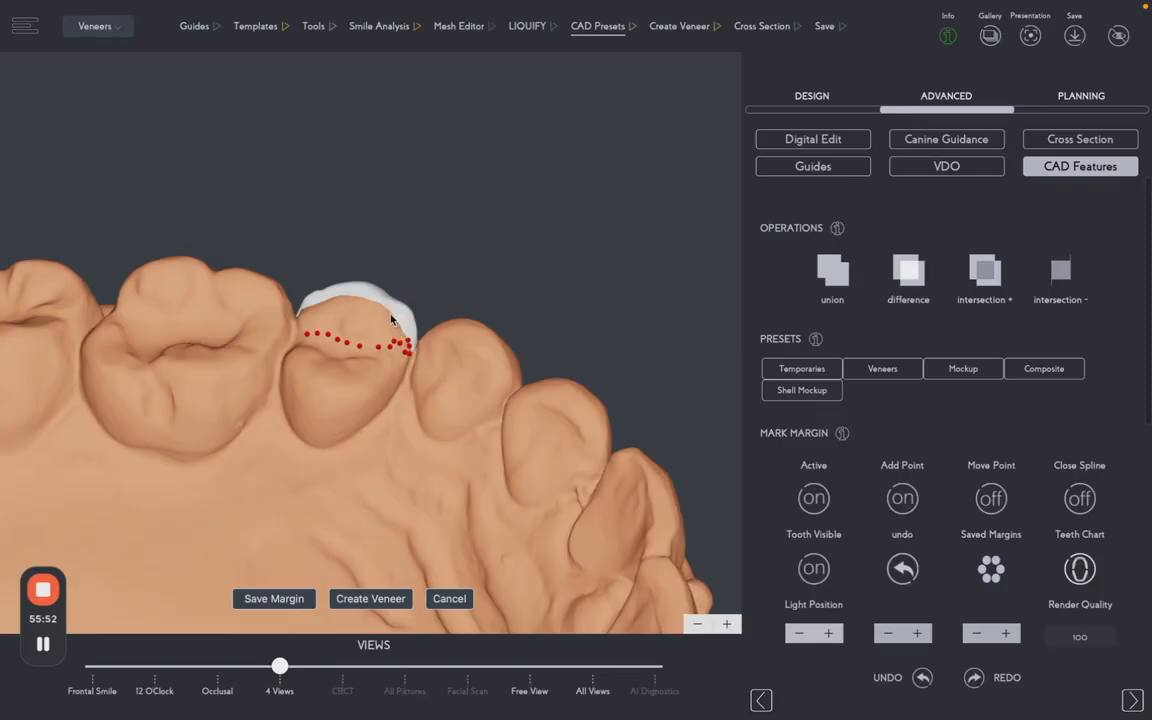
left_click(391, 317)
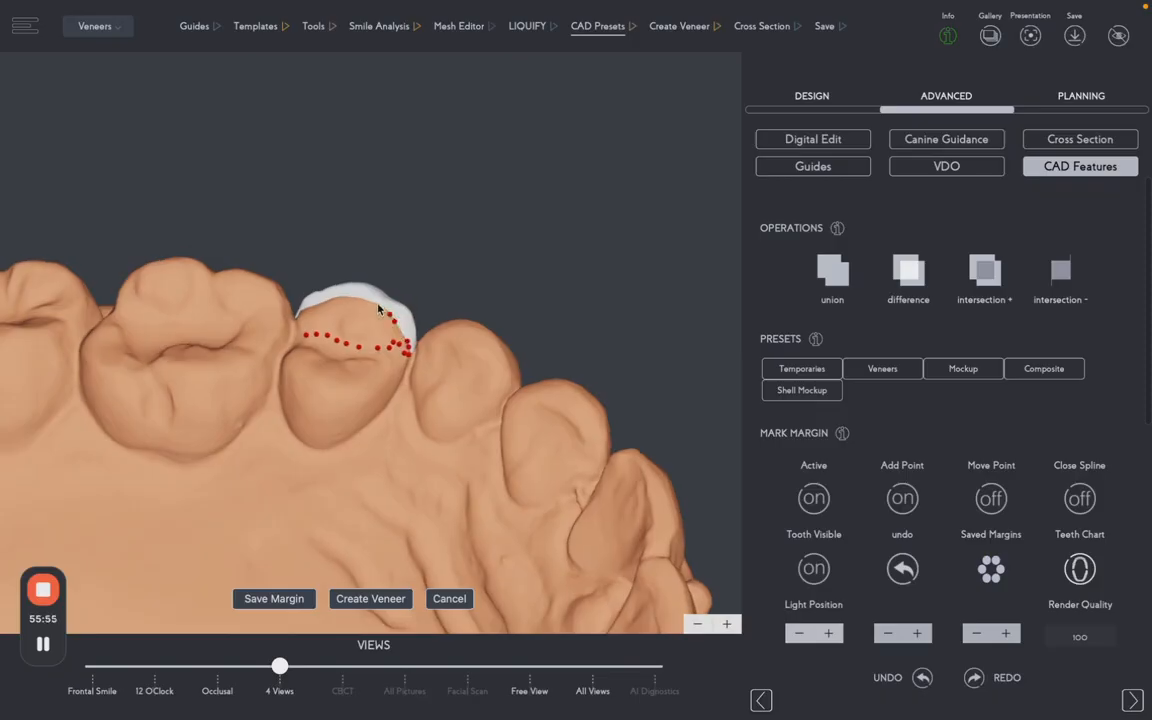
left_click(378, 307)
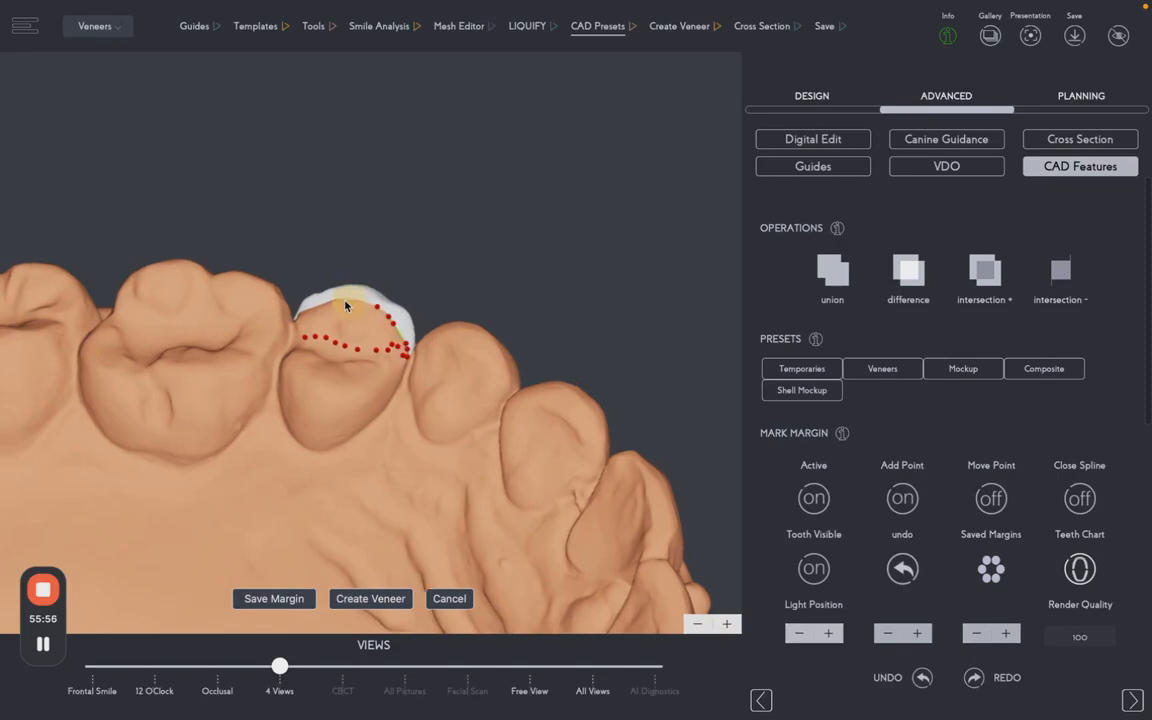
left_click(342, 302)
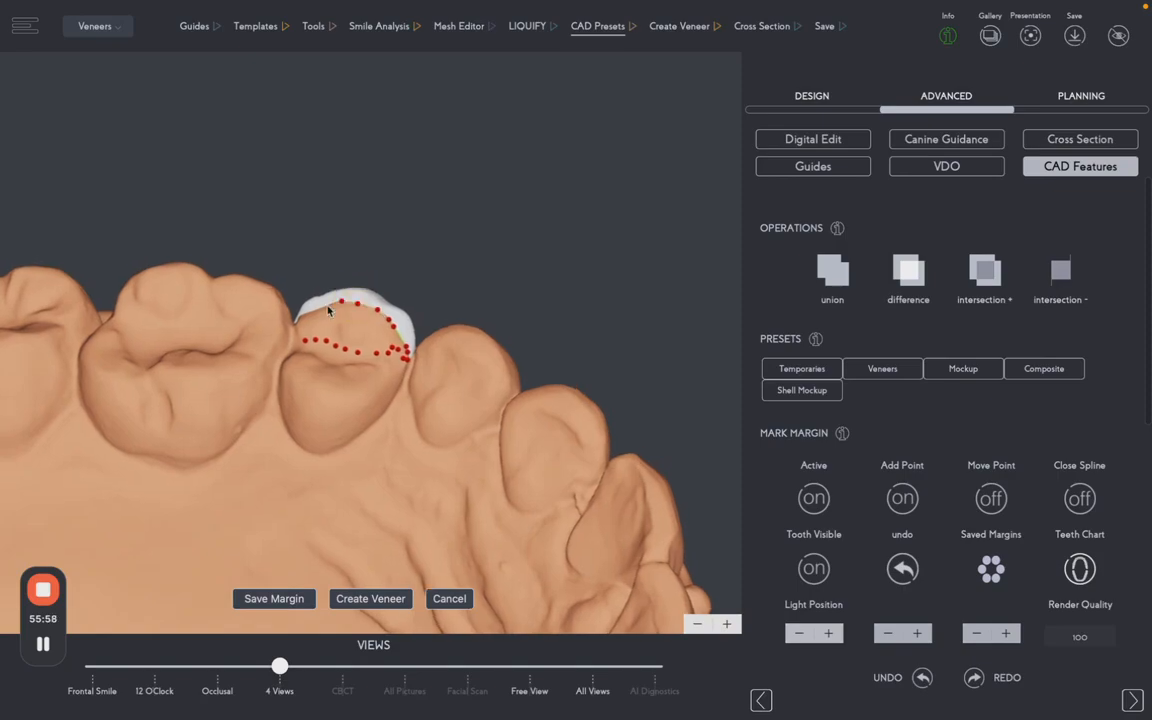
left_click(316, 318)
left_click(303, 317)
Hide the design tooth, fill the remaining distal gap with margin points and close the spline around tooth 5.
left_click_drag(409, 198, 578, 440)
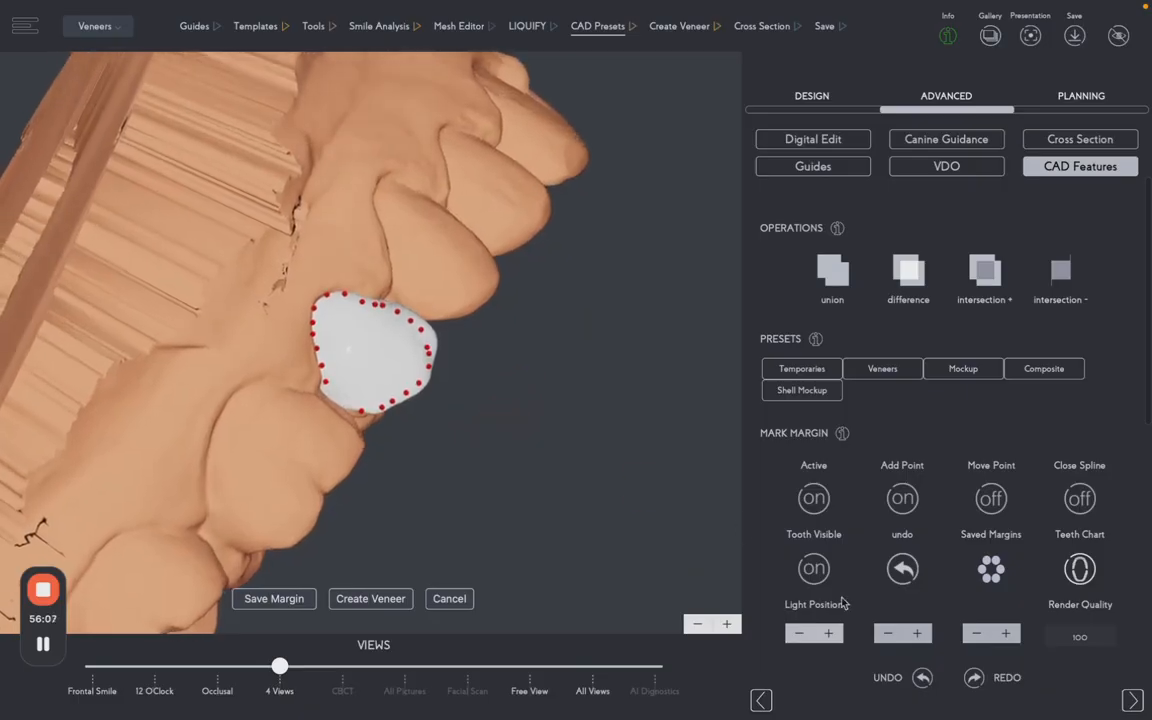
left_click(813, 568)
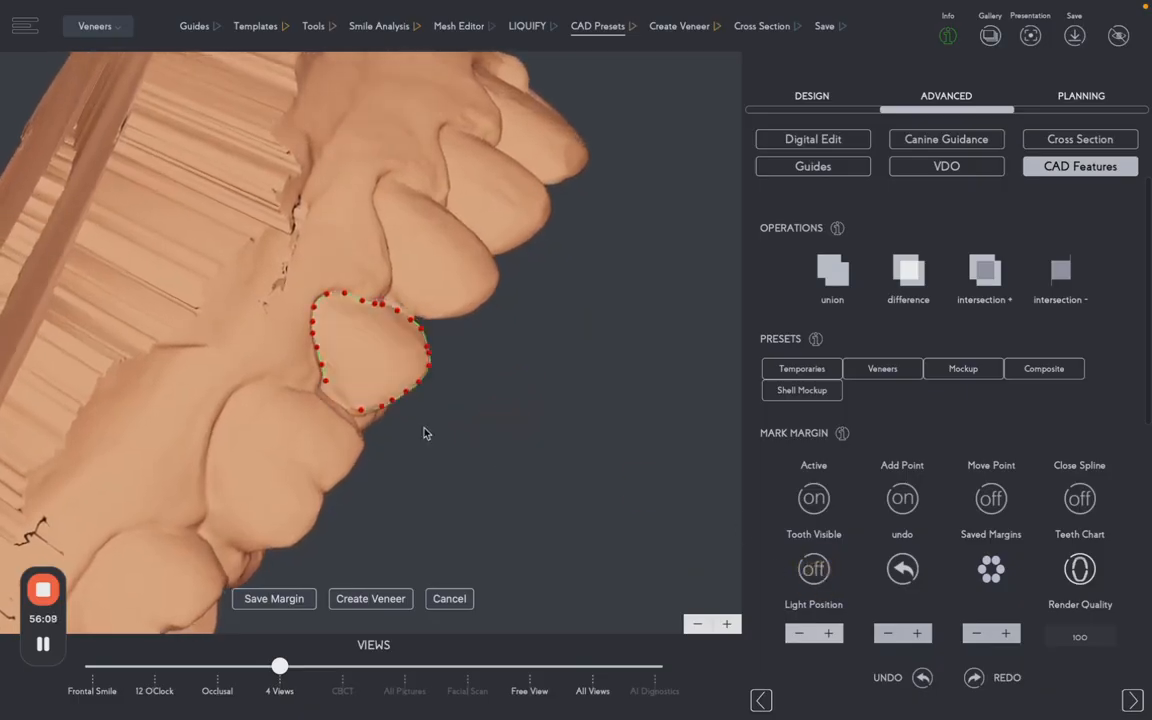
left_click(327, 390)
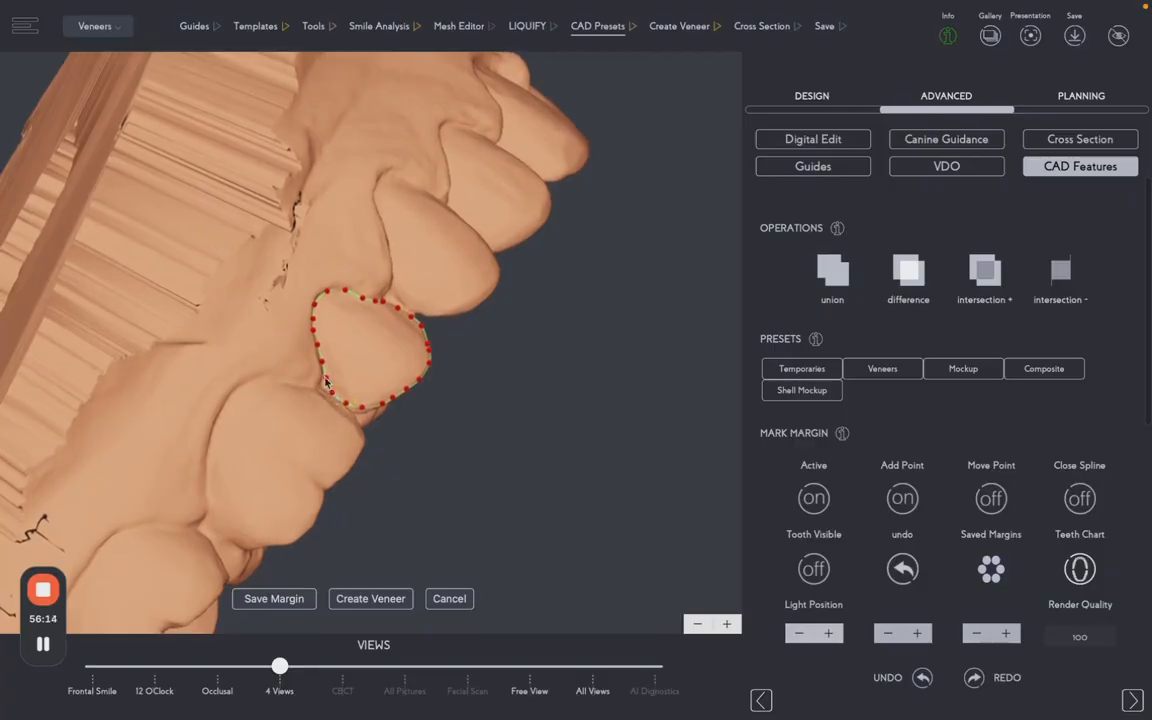
left_click(1082, 496)
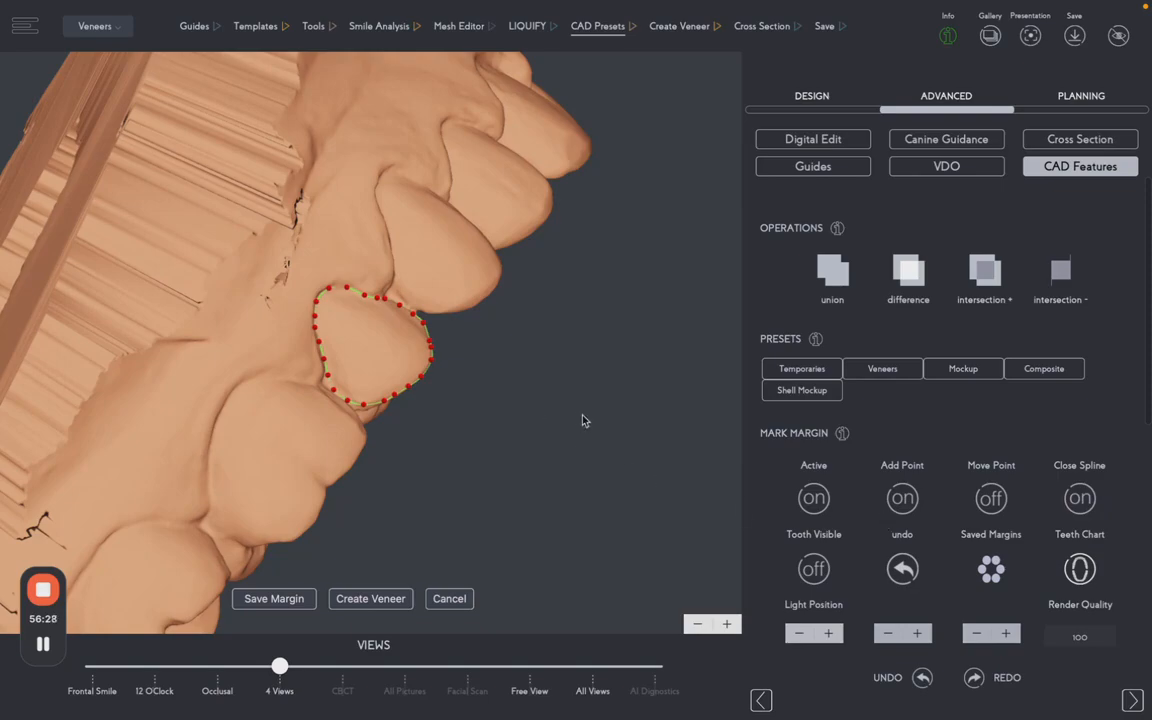
Fine-tune the position of two margin points near the mesial gingival corner of tooth 5.
left_click_drag(411, 437, 666, 462)
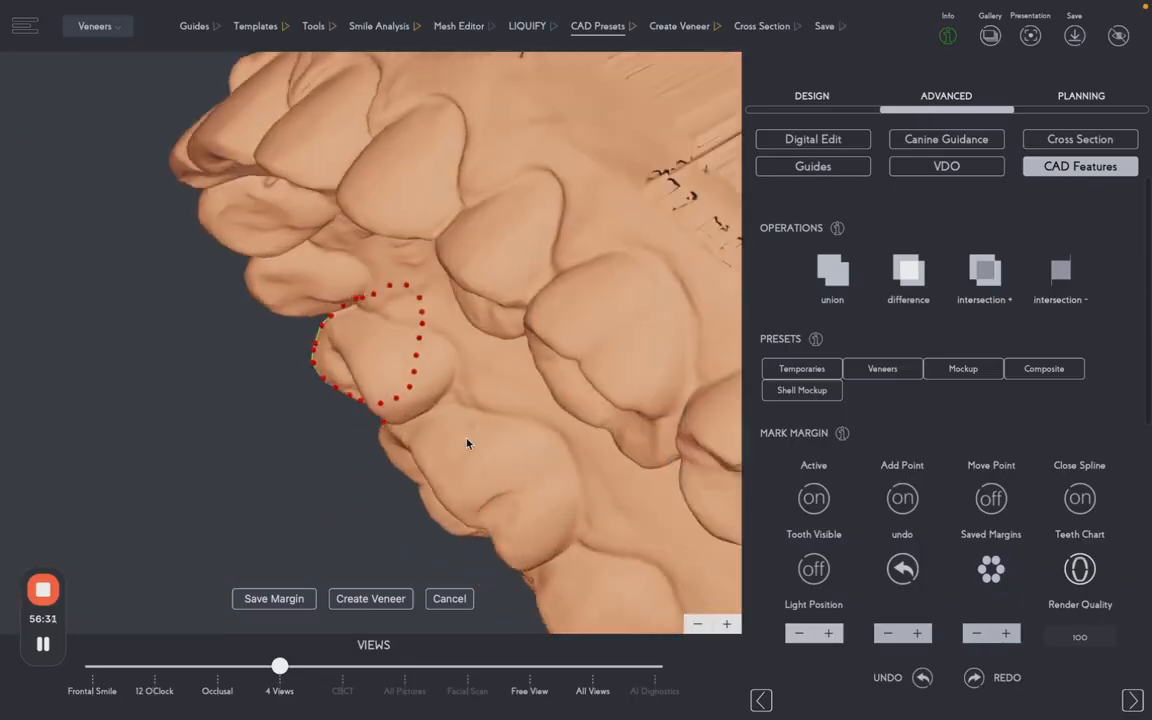
left_click_drag(481, 406, 540, 396)
left_click_drag(558, 337, 430, 316)
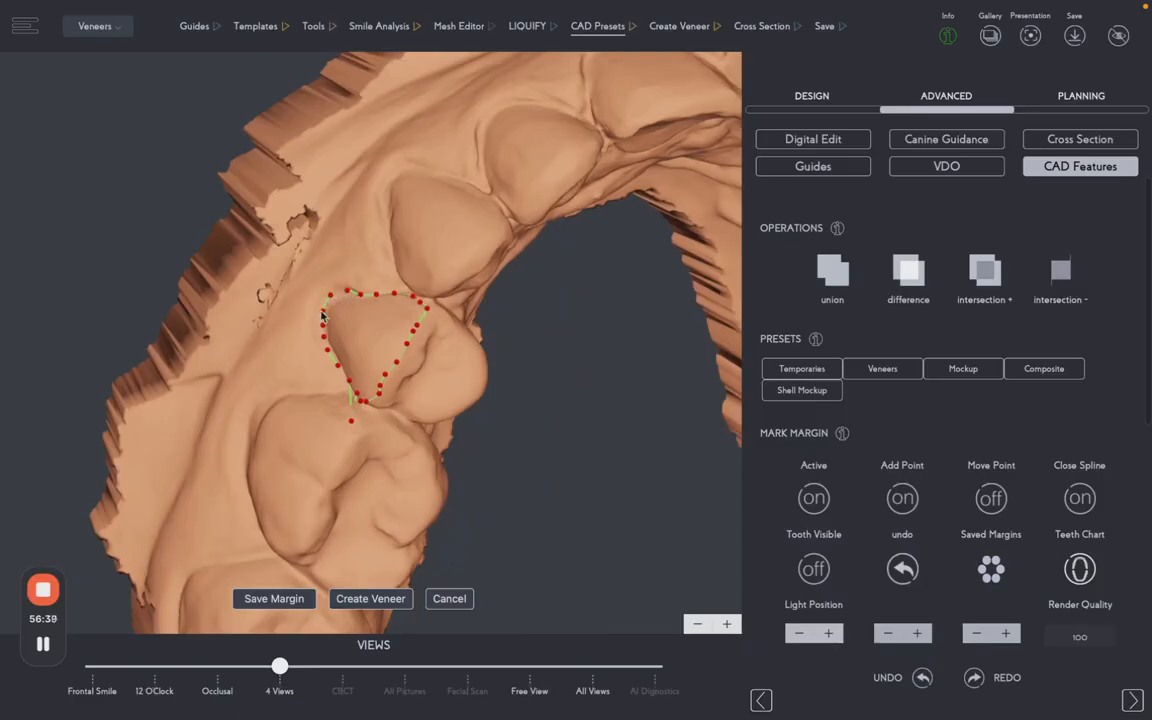
left_click(985, 497)
left_click_drag(330, 296, 331, 298)
left_click(331, 298)
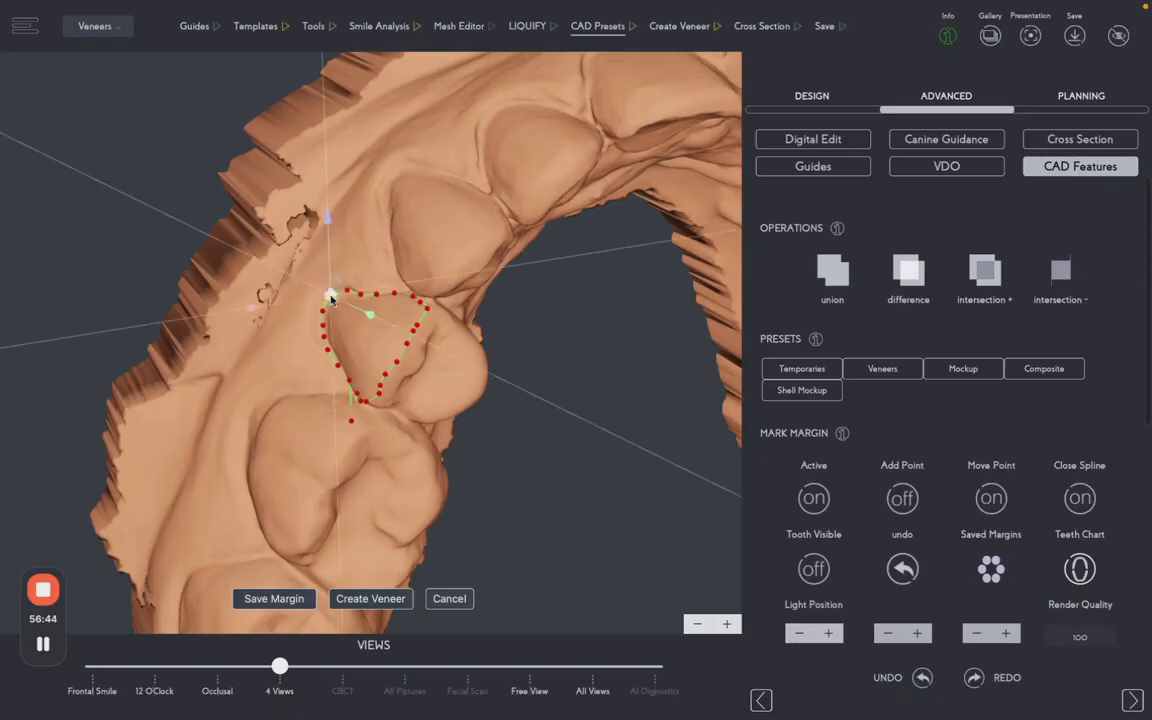
left_click(373, 318)
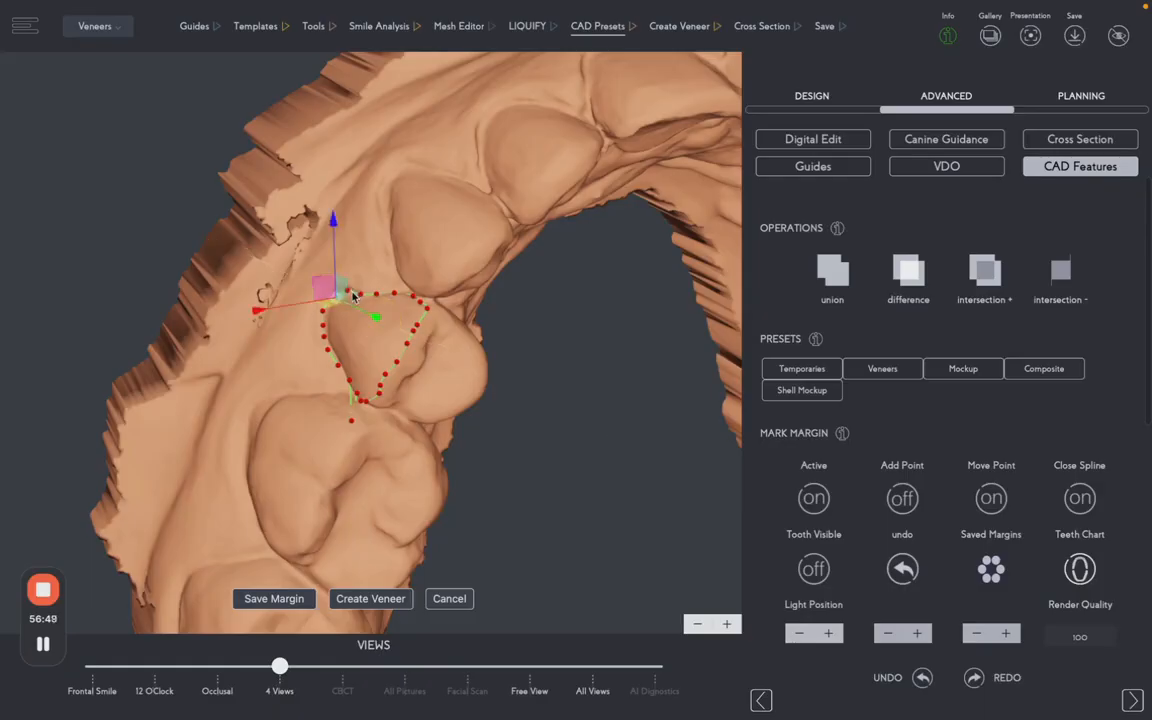
left_click(517, 332)
left_click(348, 293)
left_click_drag(345, 216, 347, 218)
left_click(540, 365)
left_click_drag(534, 364, 565, 363)
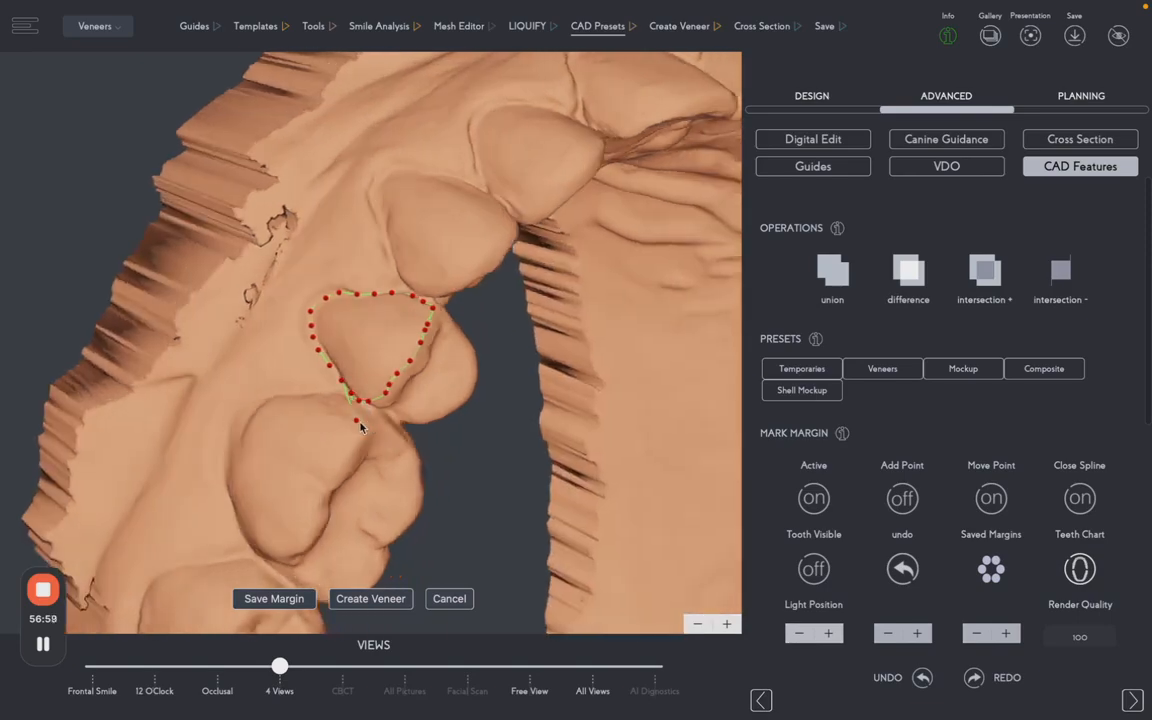
Move the stray margin point on the distal side onto the margin line of tooth 5 and save the margin.
left_click(357, 421)
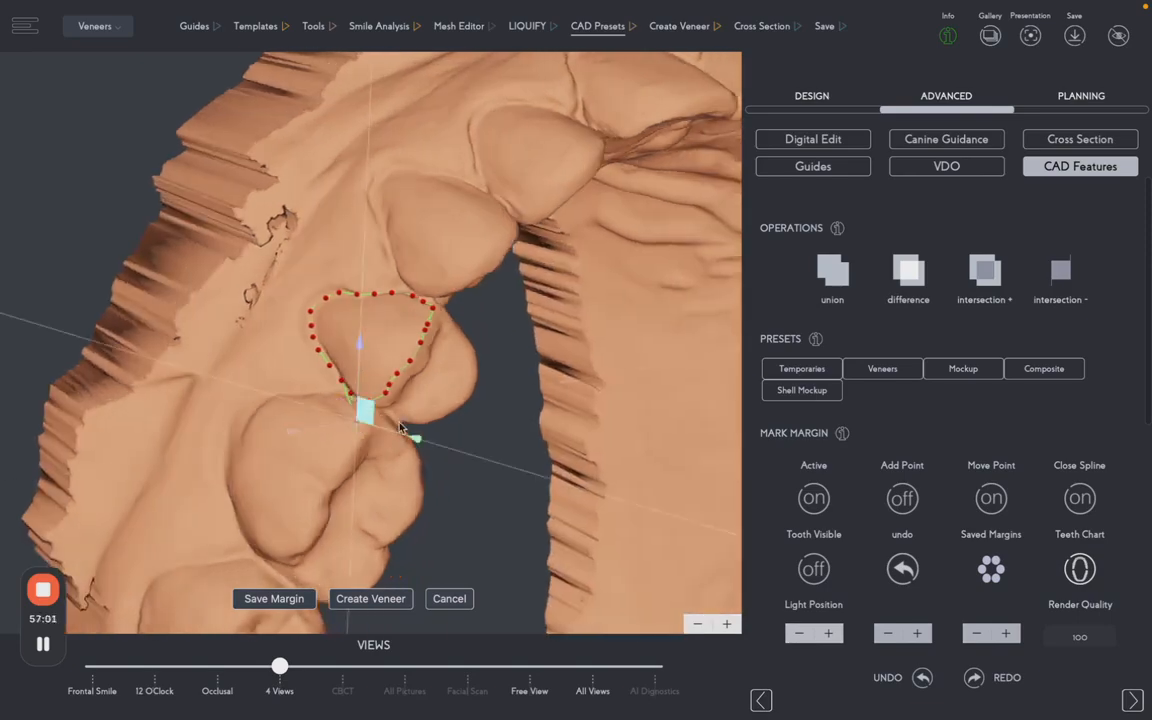
left_click_drag(415, 437, 377, 417)
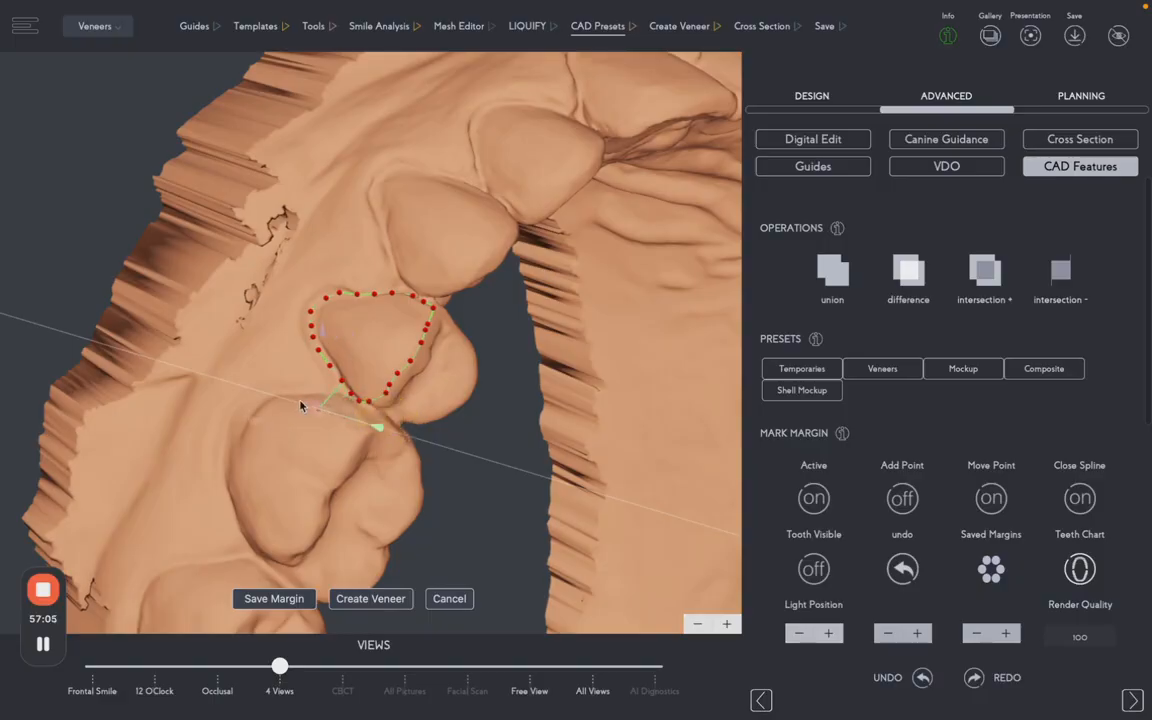
left_click_drag(319, 352, 345, 312)
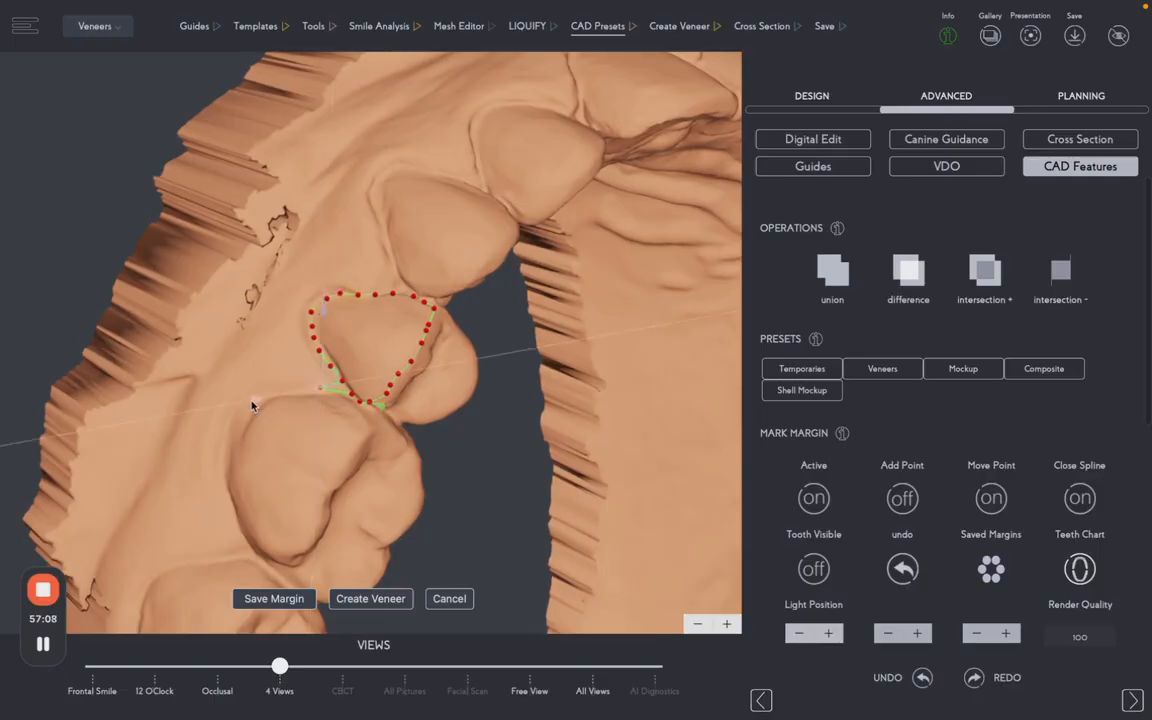
left_click_drag(257, 398, 283, 406)
left_click_drag(408, 405, 411, 408)
left_click_drag(357, 307, 347, 309)
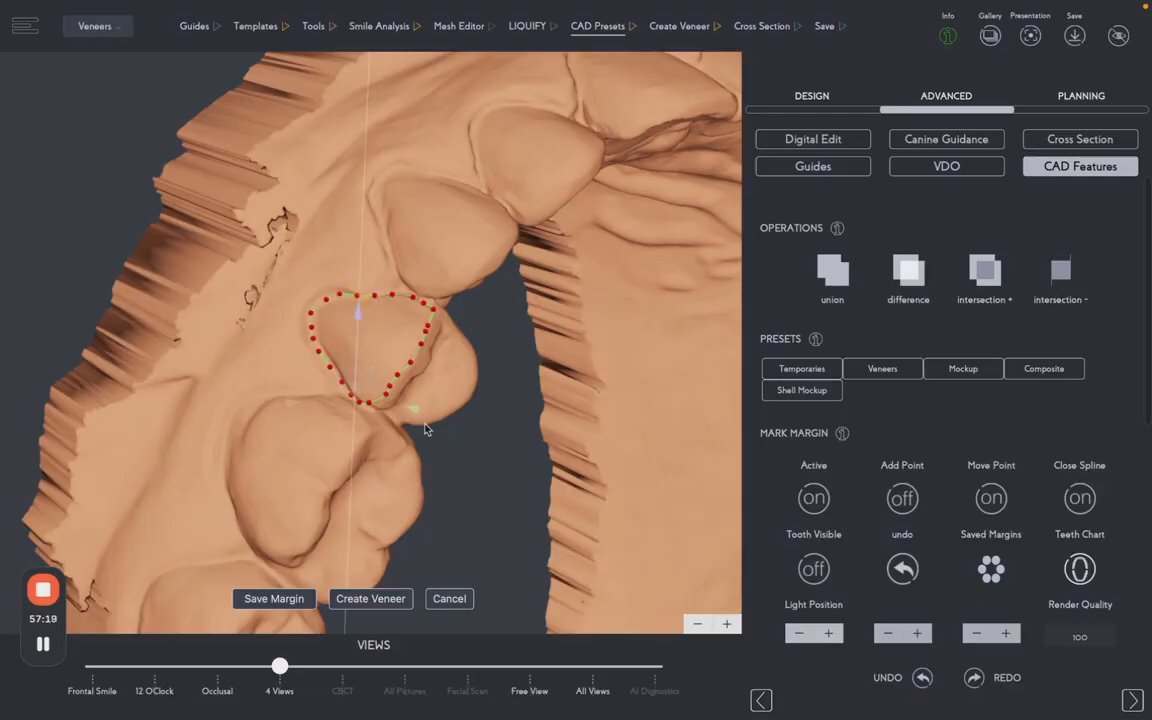
left_click_drag(406, 408, 408, 413)
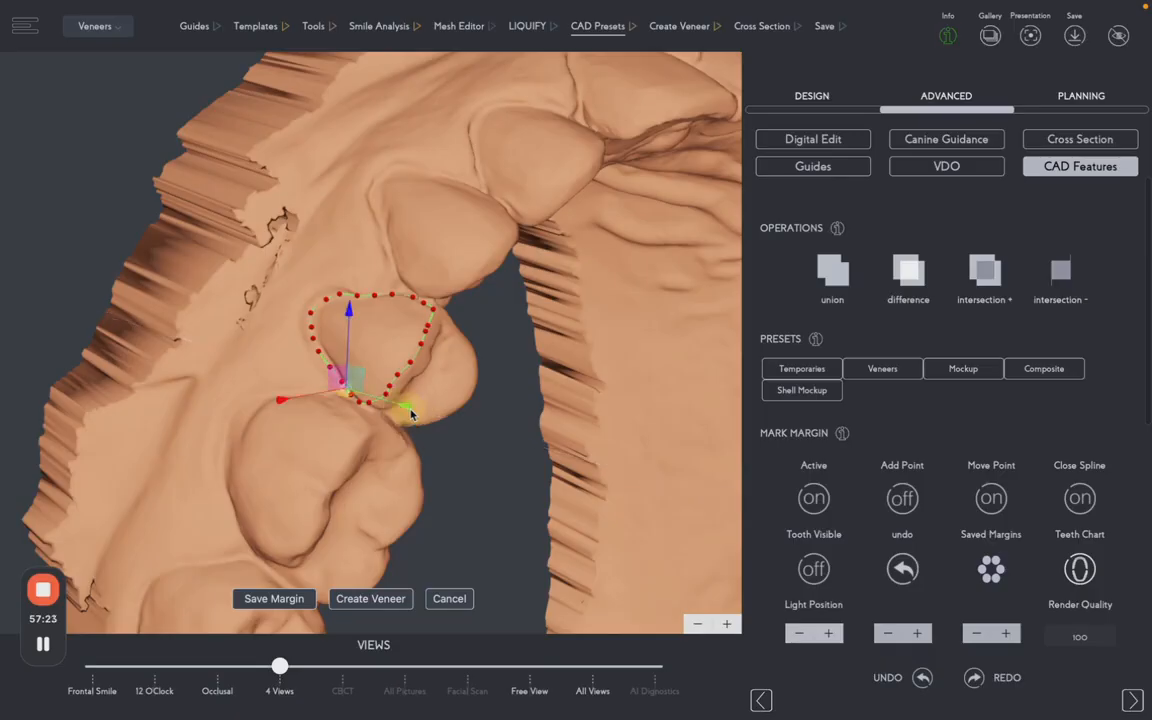
left_click(521, 380)
left_click_drag(497, 356, 268, 262)
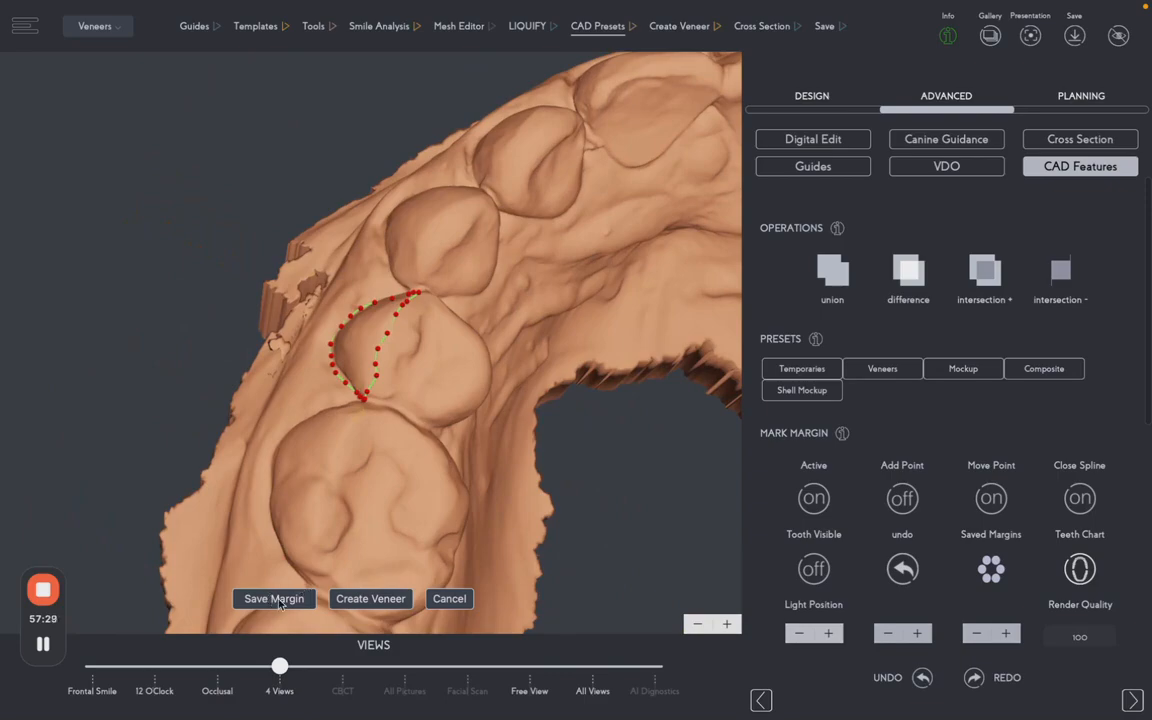
left_click(269, 600)
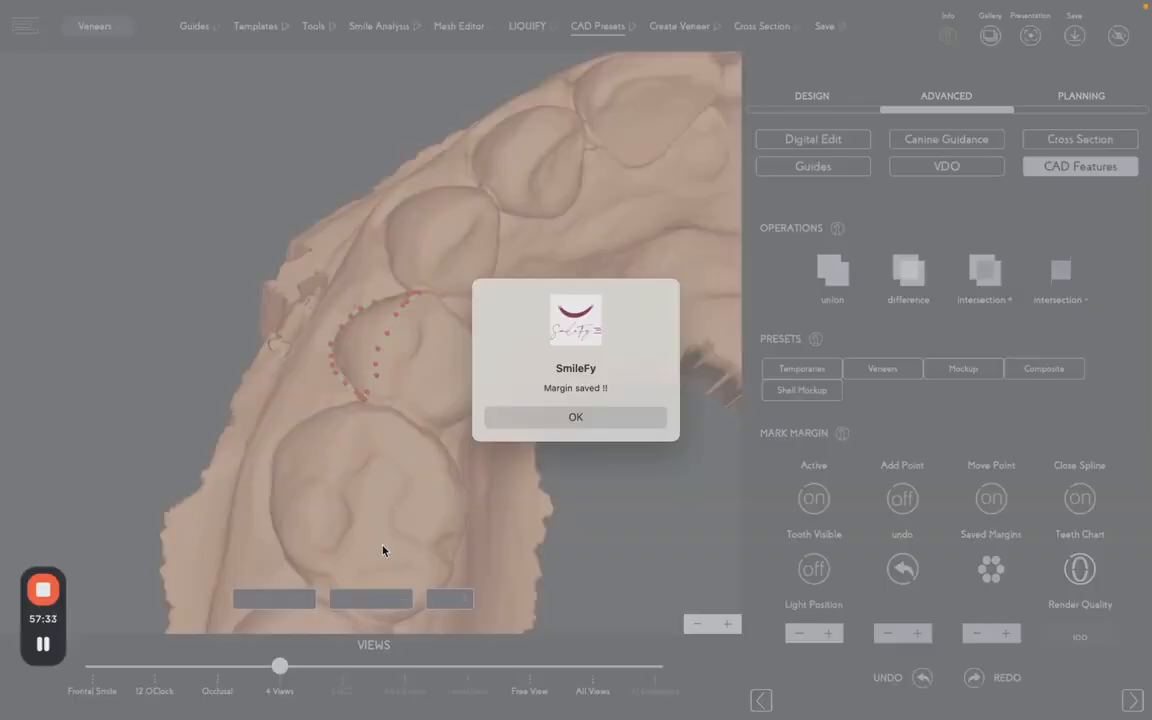
left_click(599, 423)
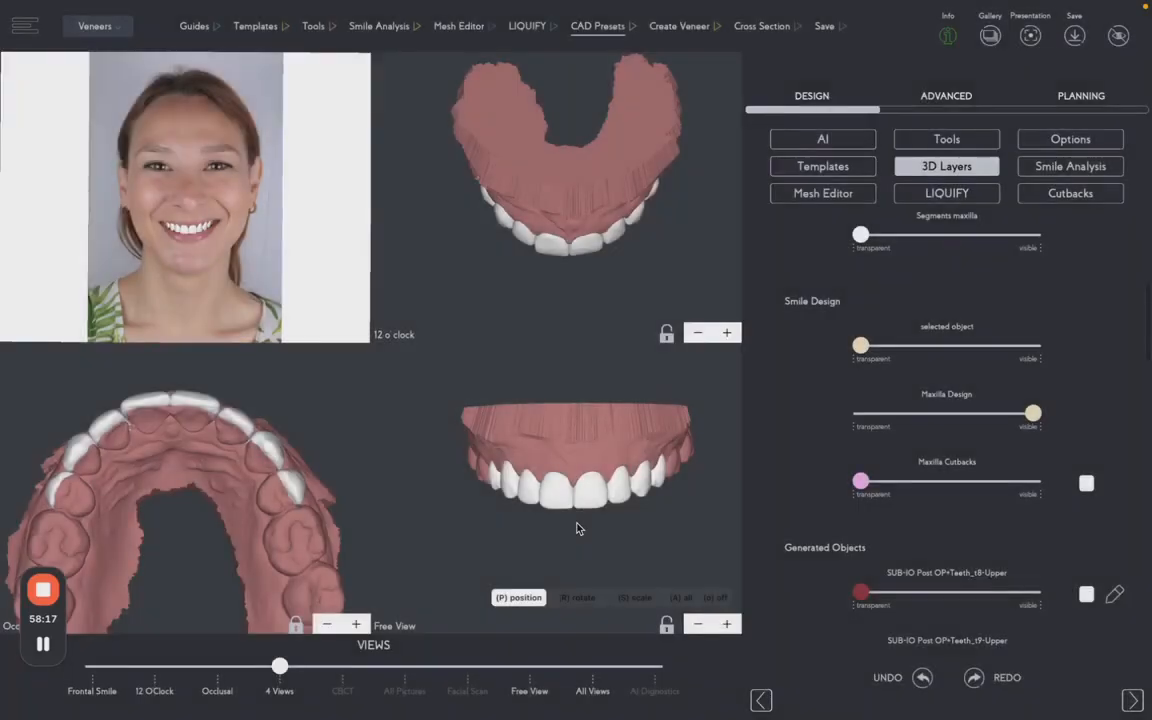
Save the veneer case without adding a version note.
left_click_drag(629, 538, 590, 520)
left_click(1074, 36)
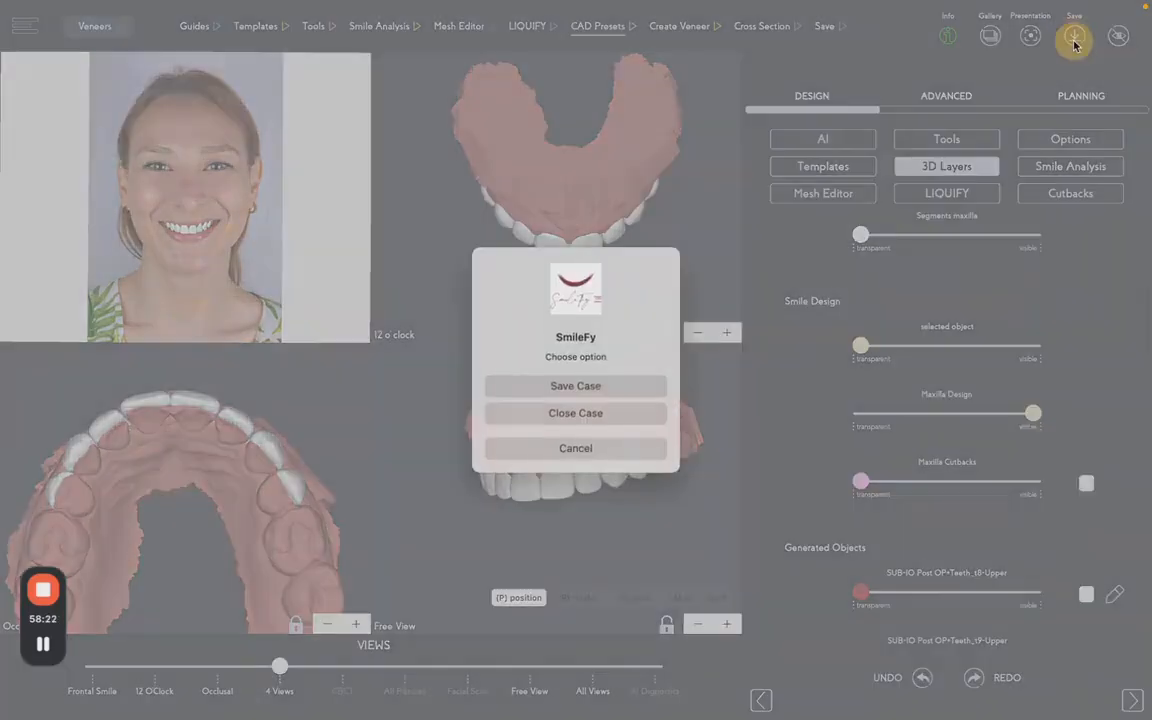
left_click(631, 386)
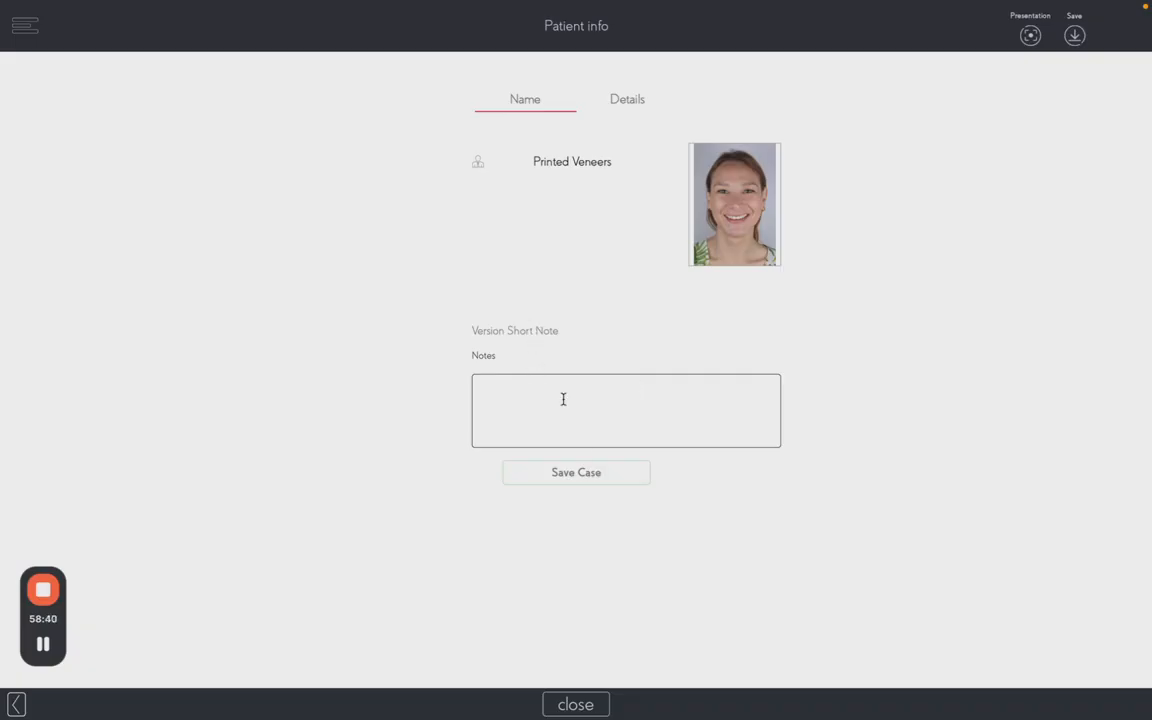
left_click(589, 478)
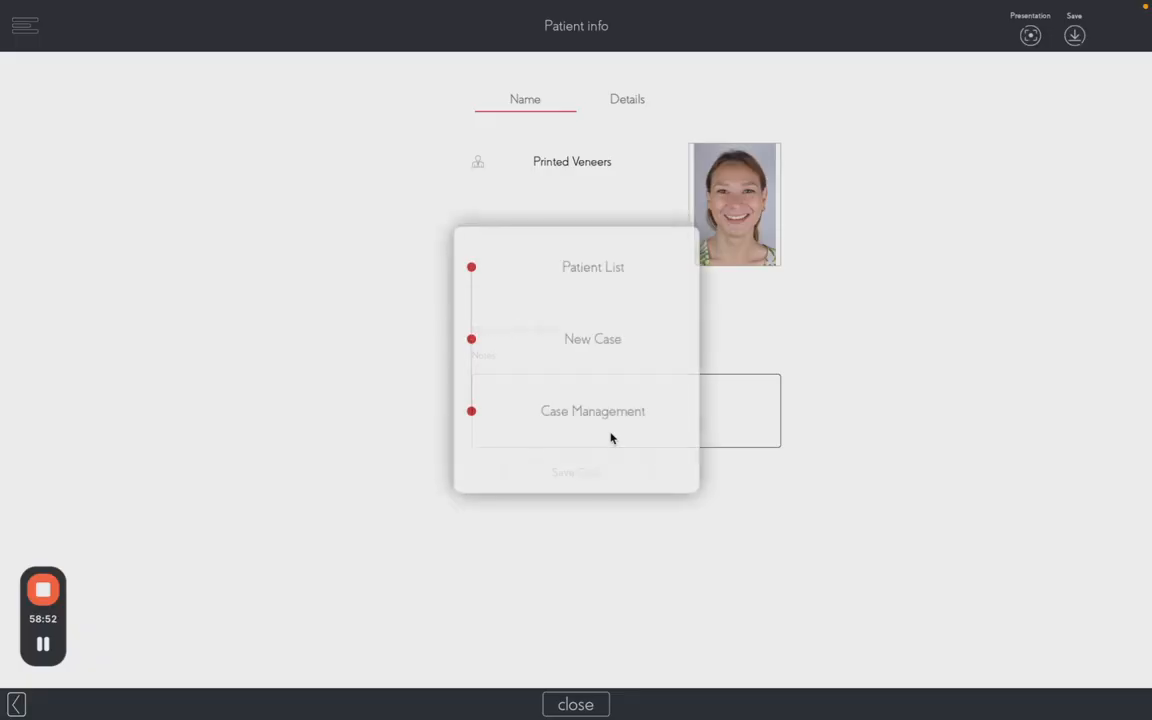
Go to Case Management and bring up the case's saved versions for export.
left_click(595, 415)
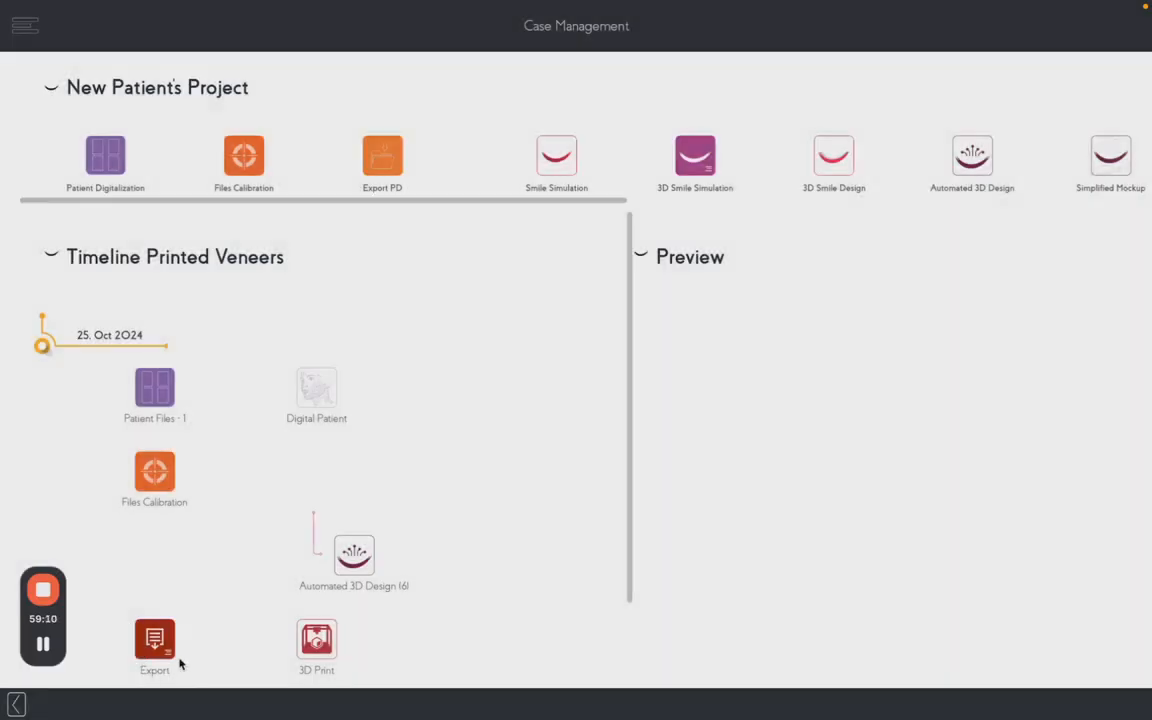
scroll(174, 649, "down", 2)
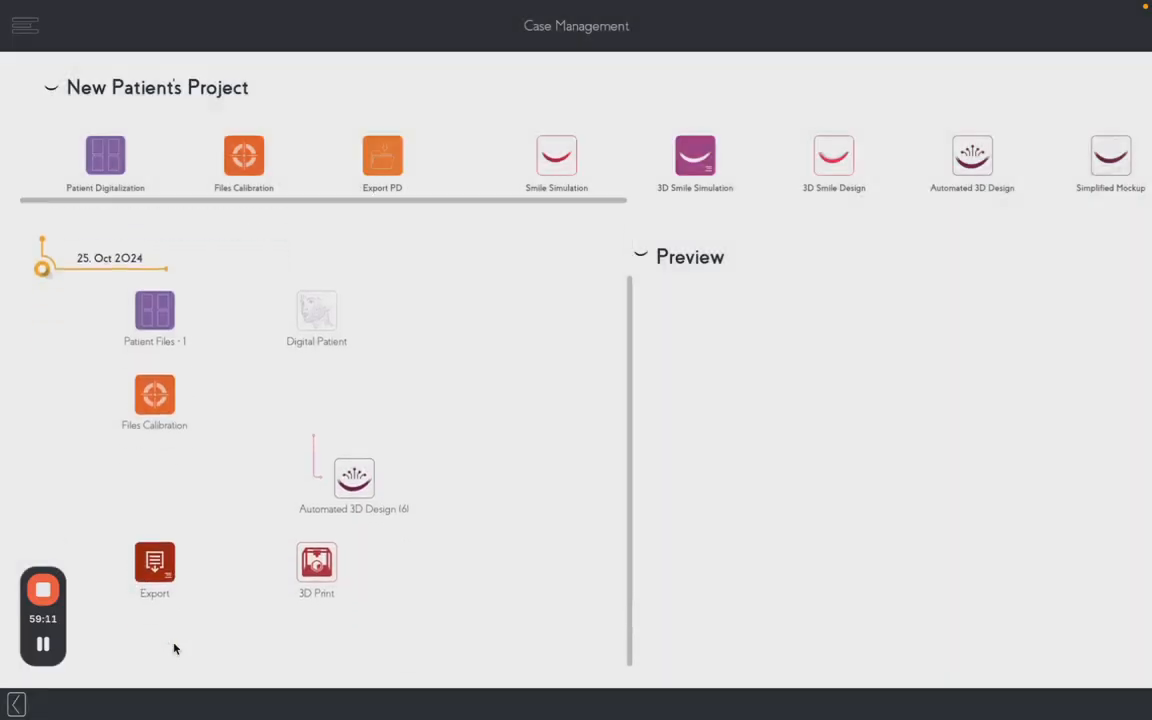
left_click(160, 570)
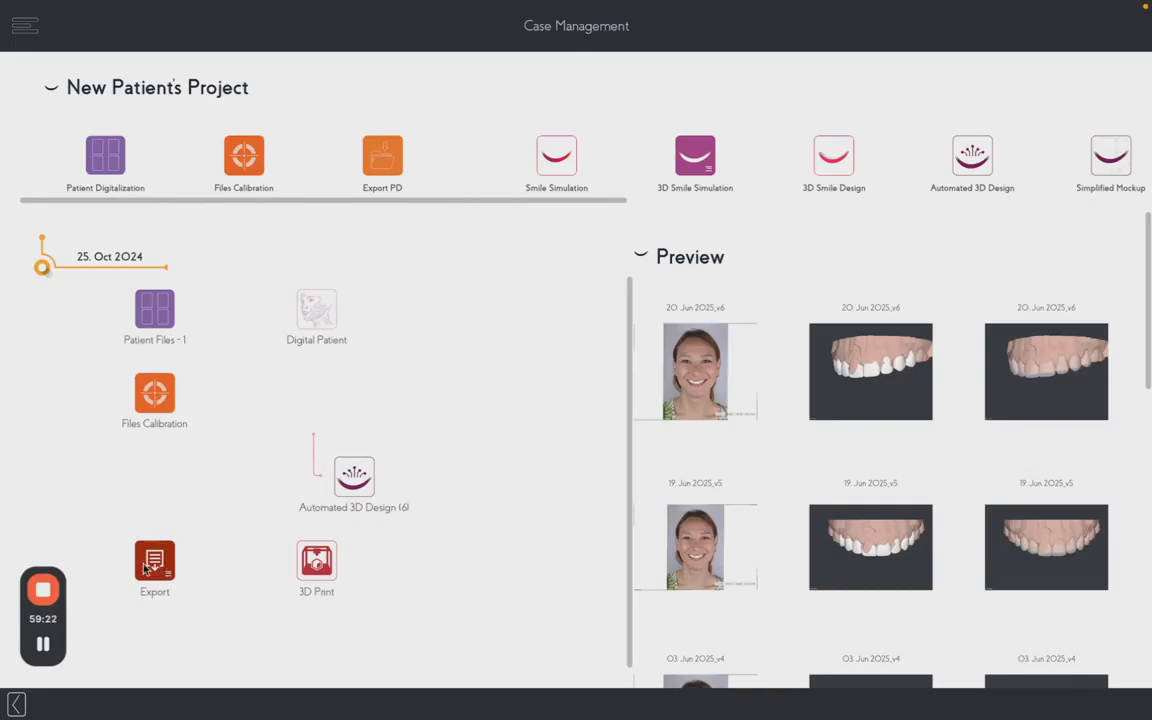
Export all project files of Automated 3D Design V6 through Finder to the Desktop under the name Printed Veneers1.
left_click(139, 566)
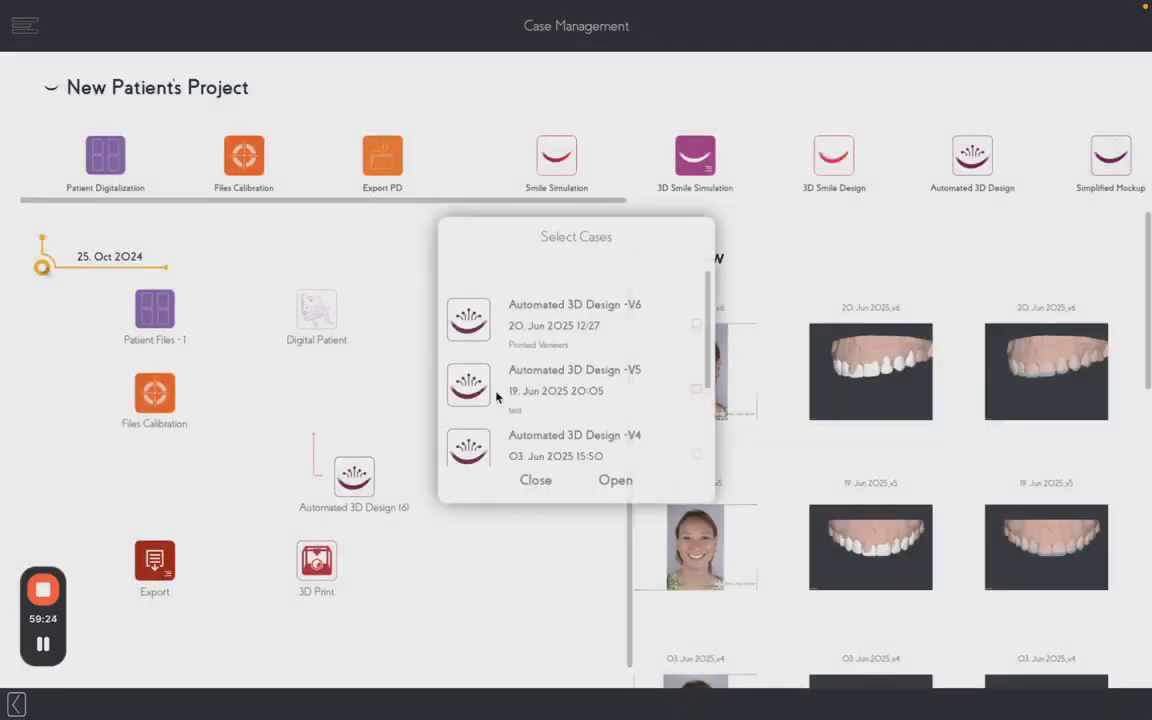
left_click(695, 324)
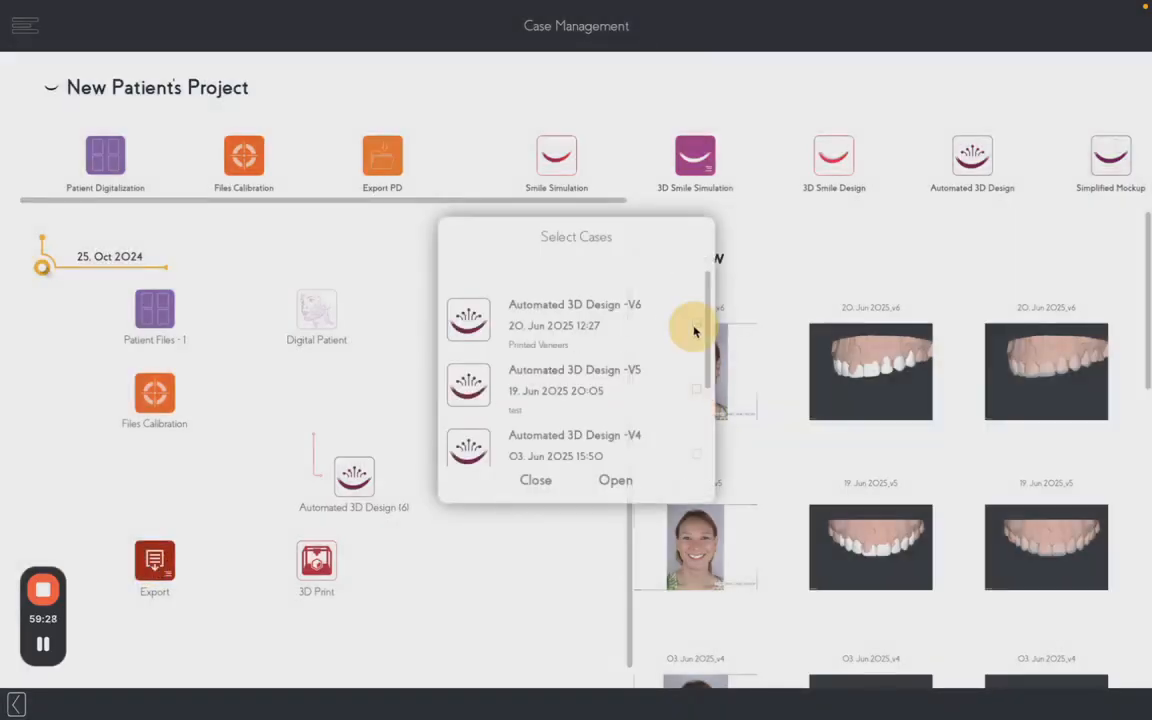
left_click(615, 481)
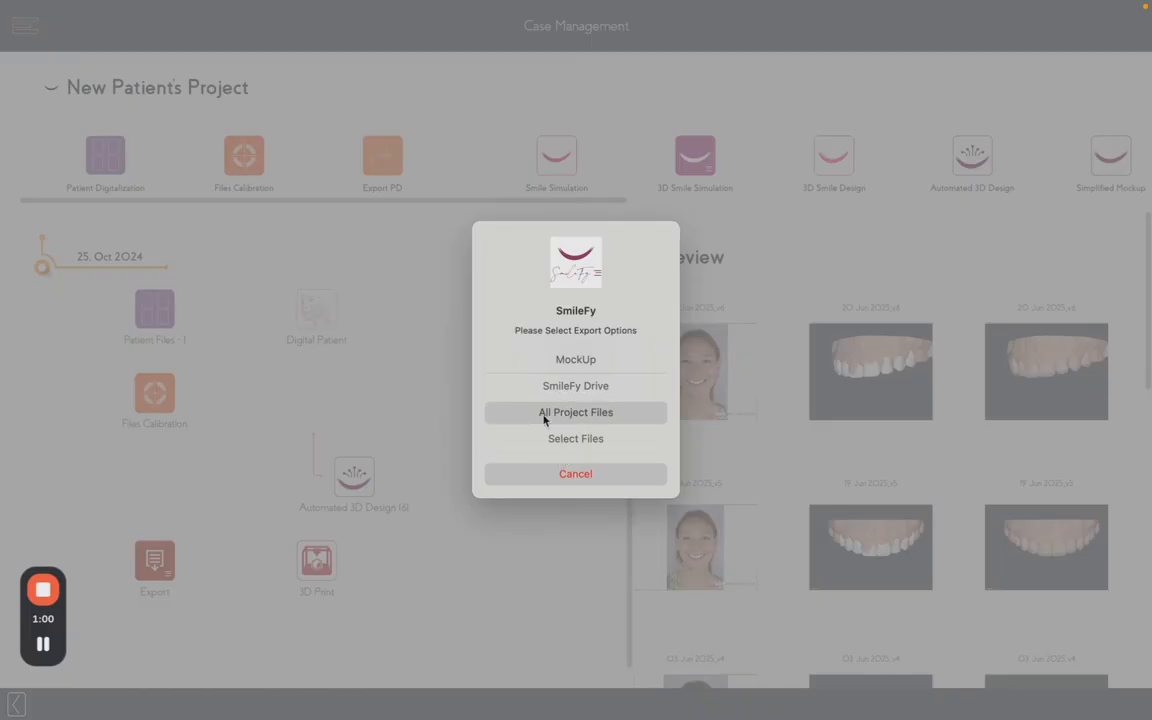
left_click(587, 416)
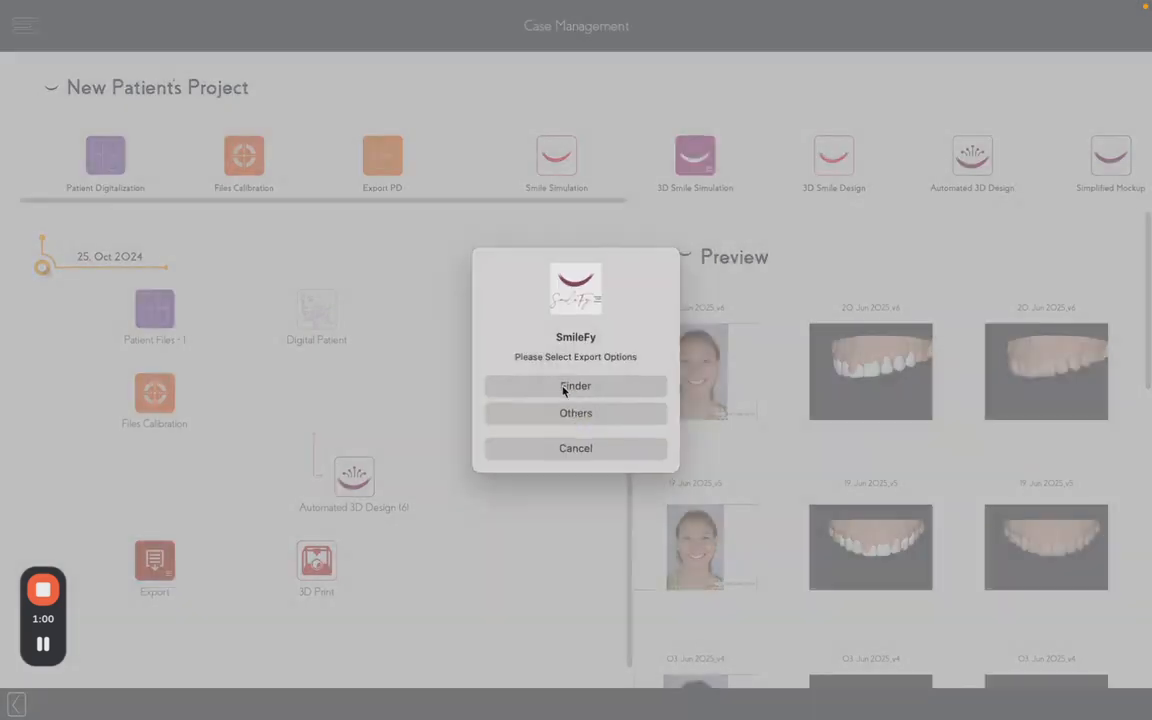
left_click(563, 388)
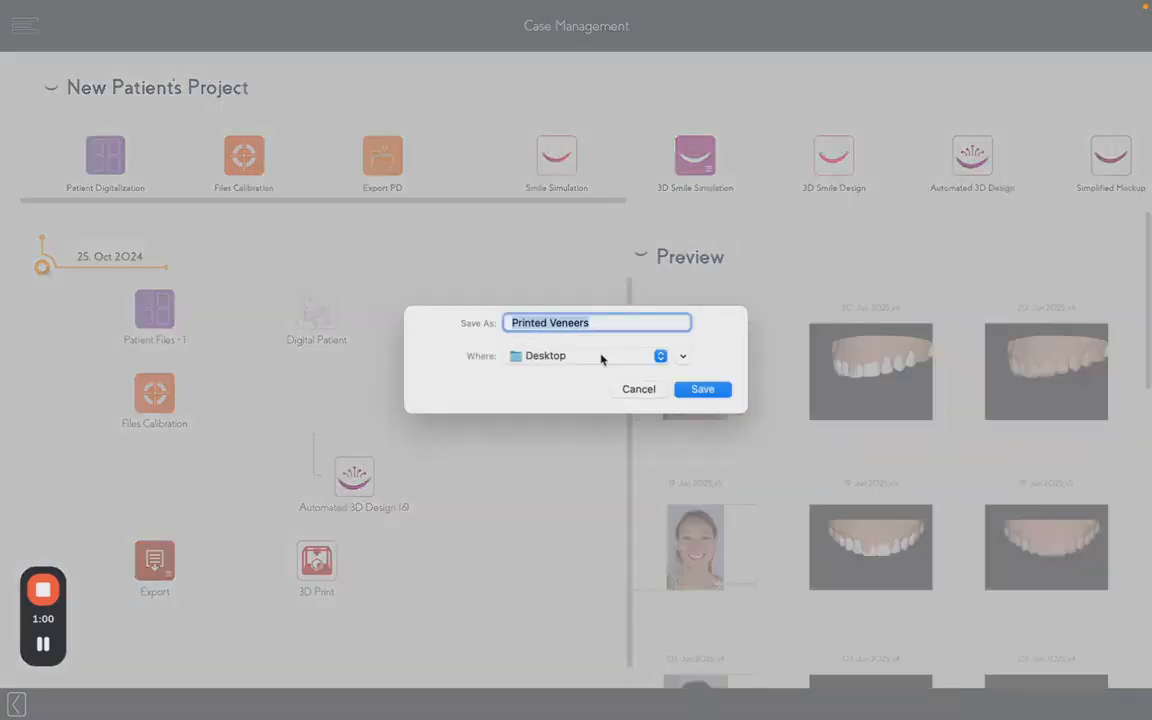
left_click(619, 318)
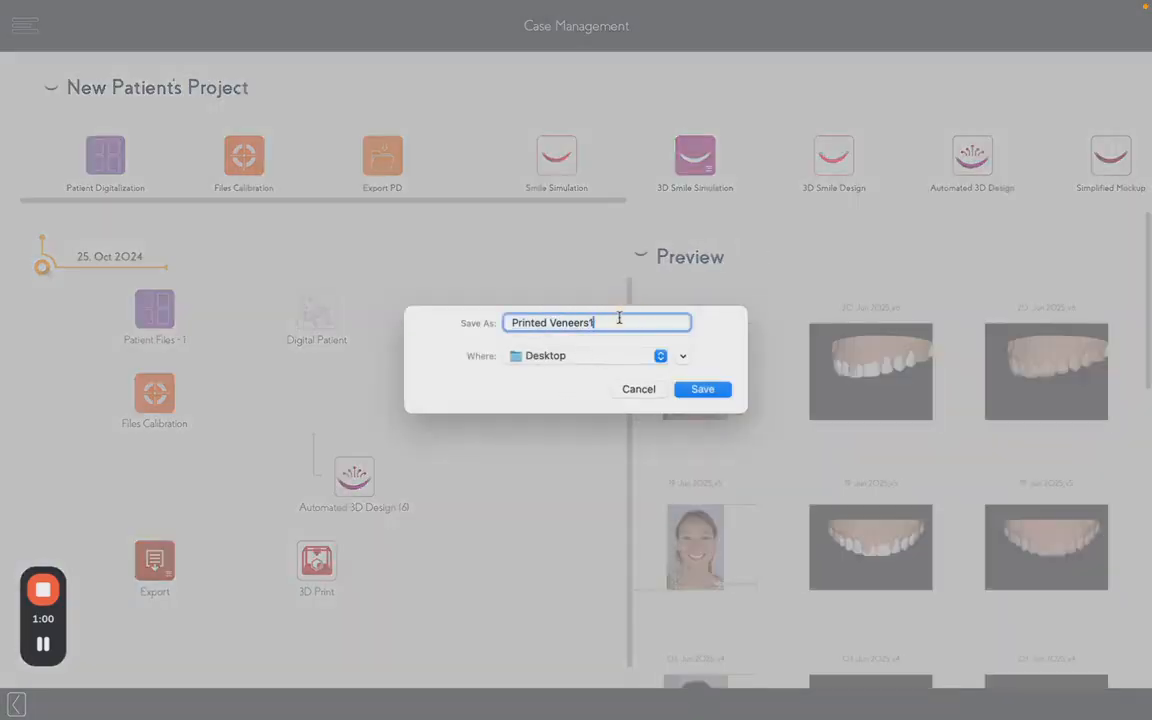
left_click(703, 389)
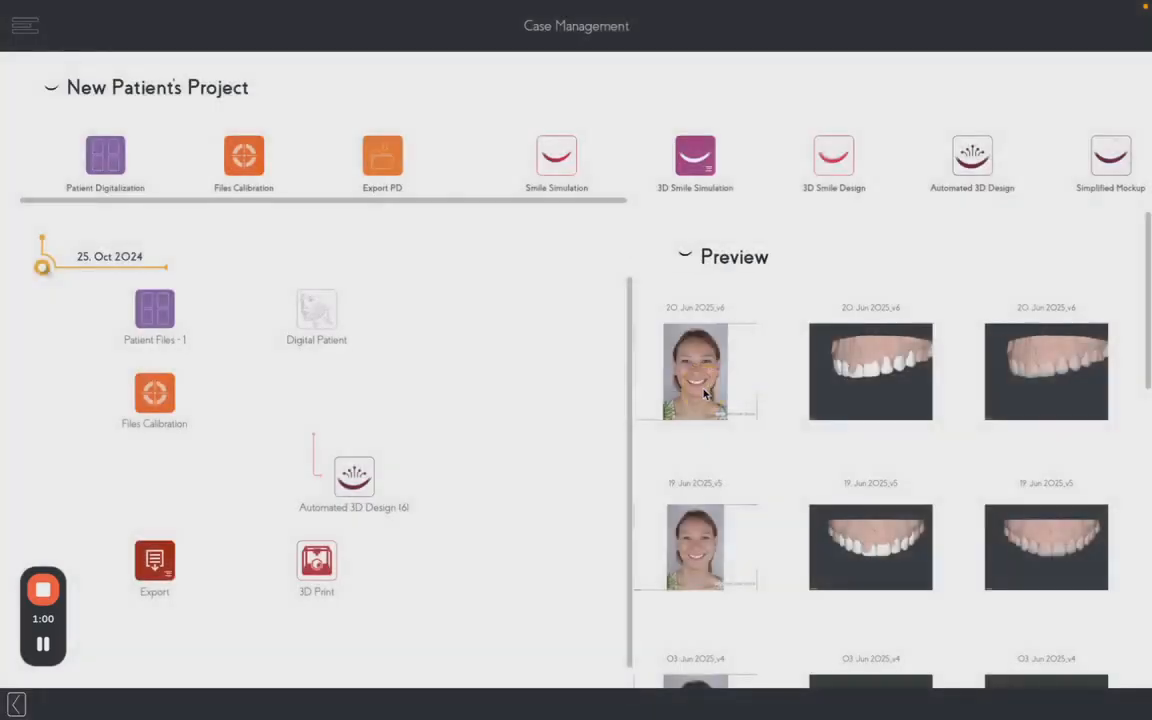
Leave full screen, minimise the training PDF and shift the SmileFy window aside to uncover the desktop folders.
left_click(45, 32)
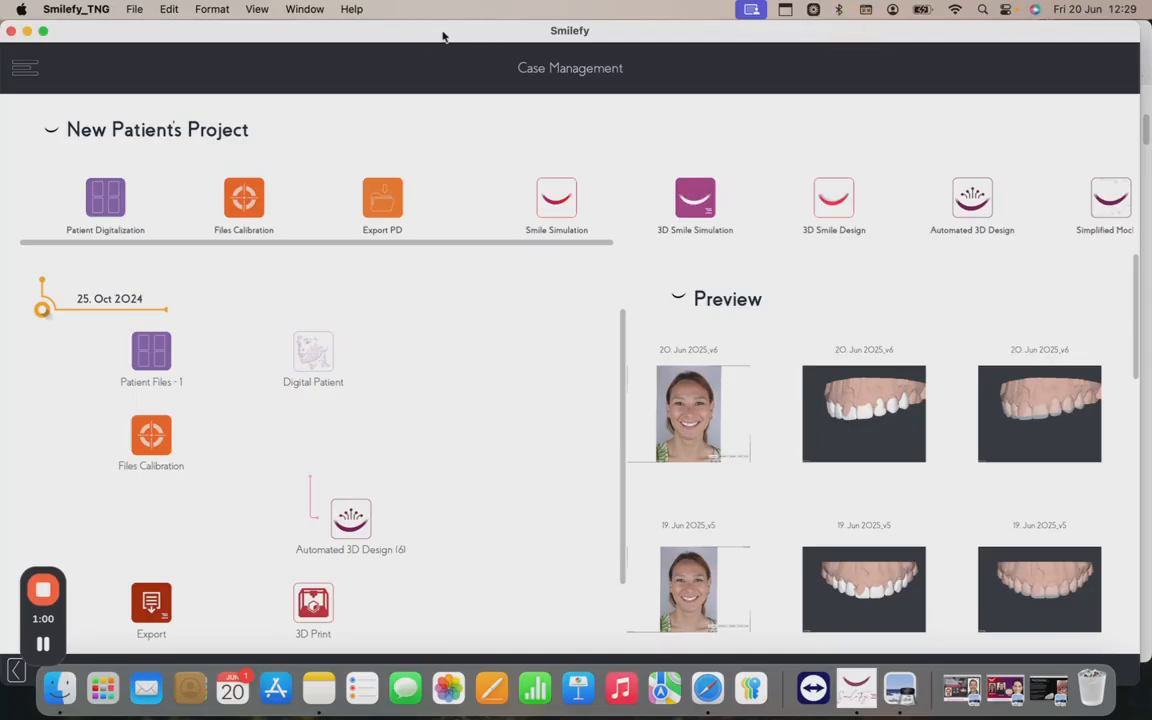
left_click_drag(443, 36, 488, 31)
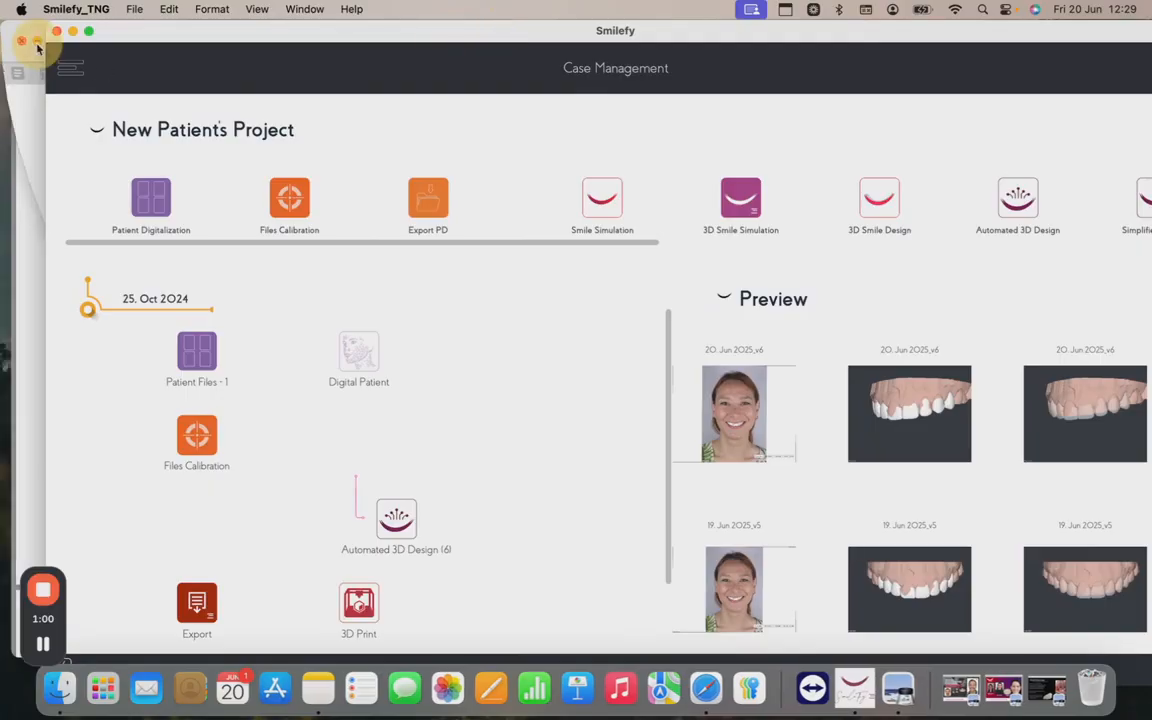
left_click(37, 78)
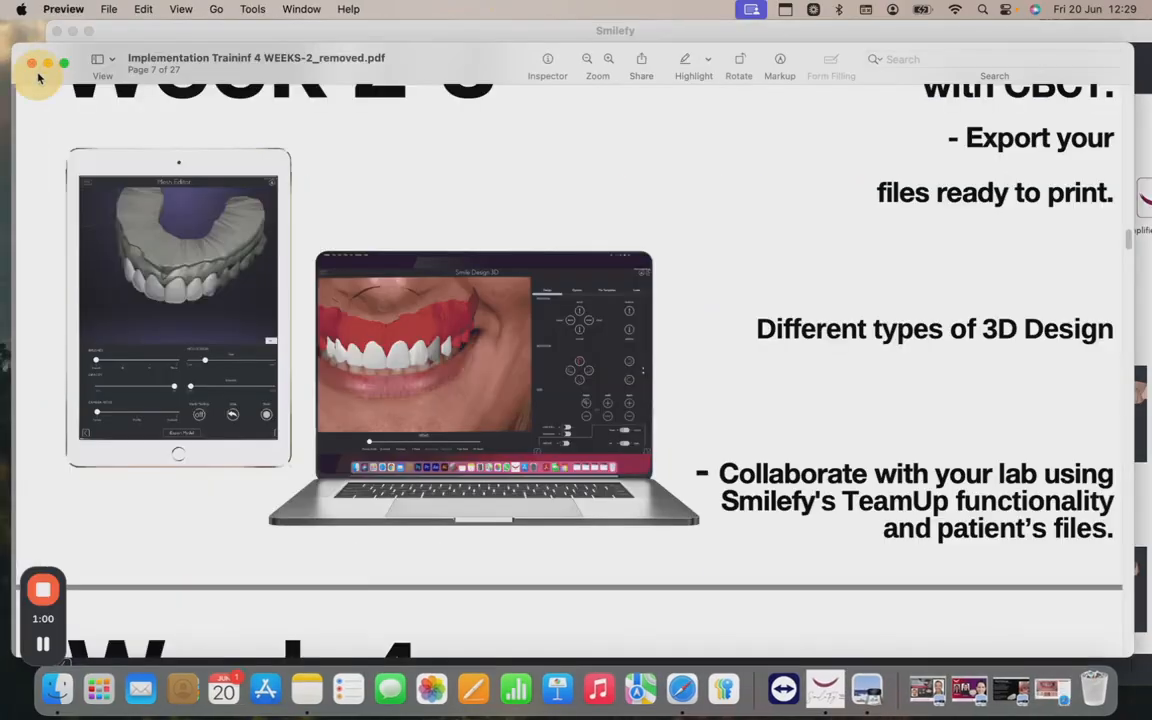
left_click(47, 63)
left_click_drag(938, 33, 806, 33)
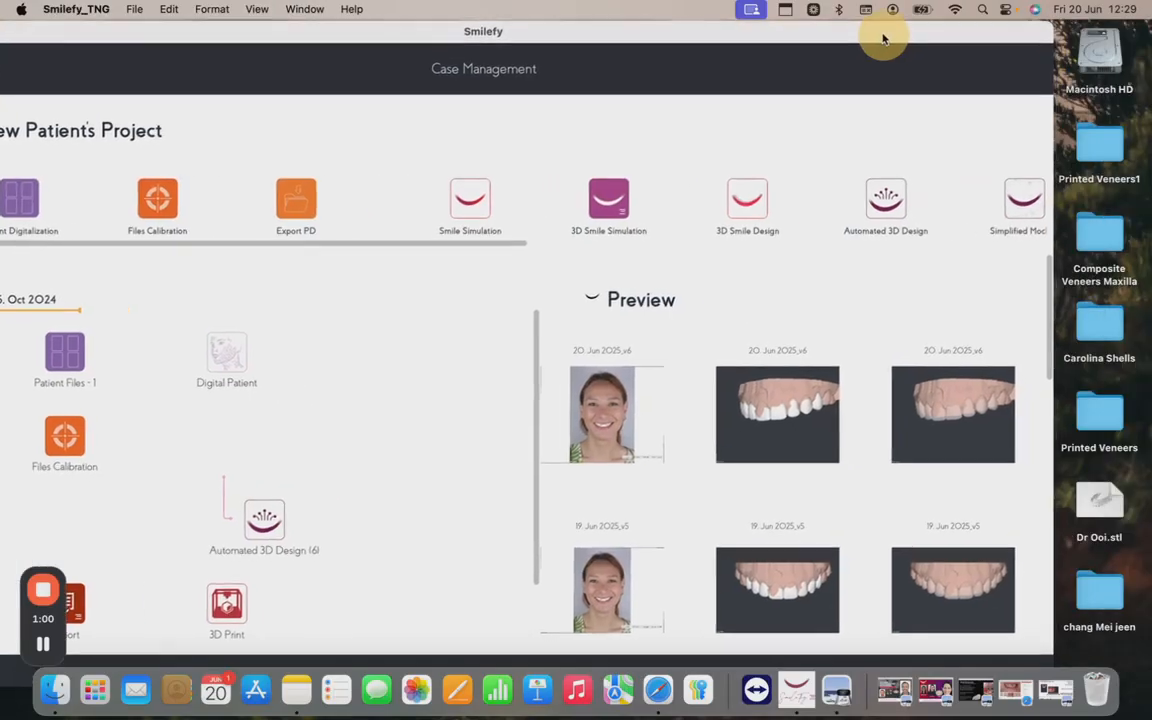
Switch to Finder and open the Upper-Design_v6 folder under Printed Veneers1, Smile Design, Veneers & Crowns.
double_click(1098, 150)
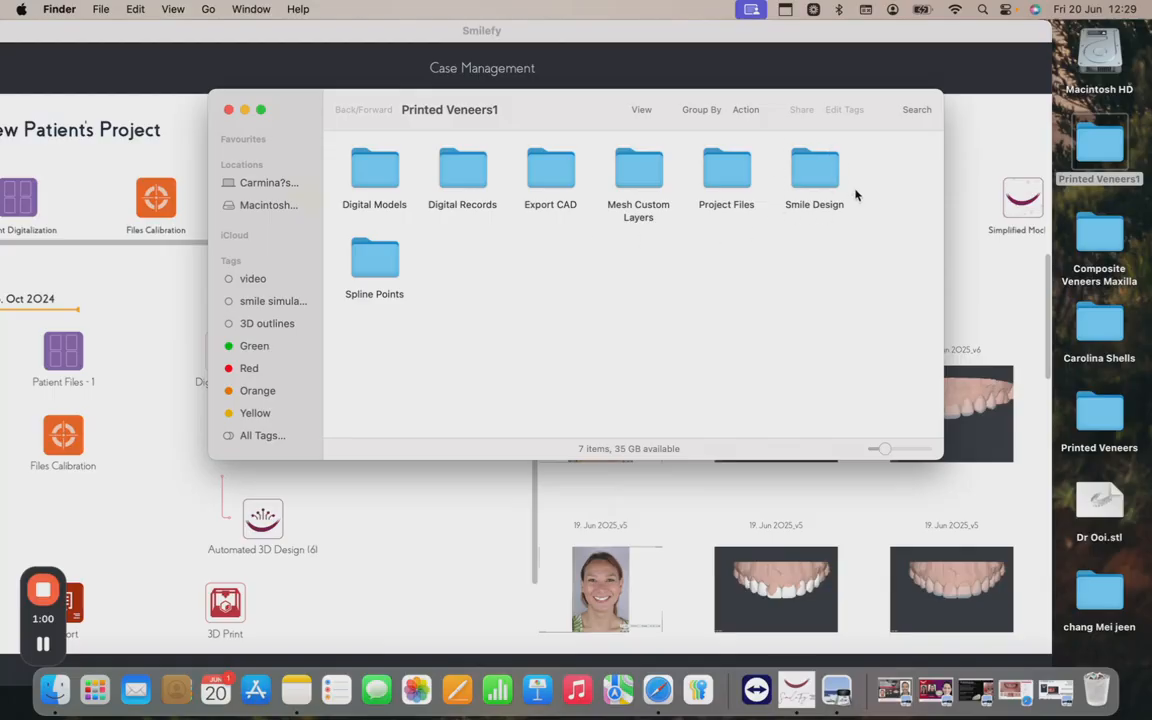
double_click(812, 175)
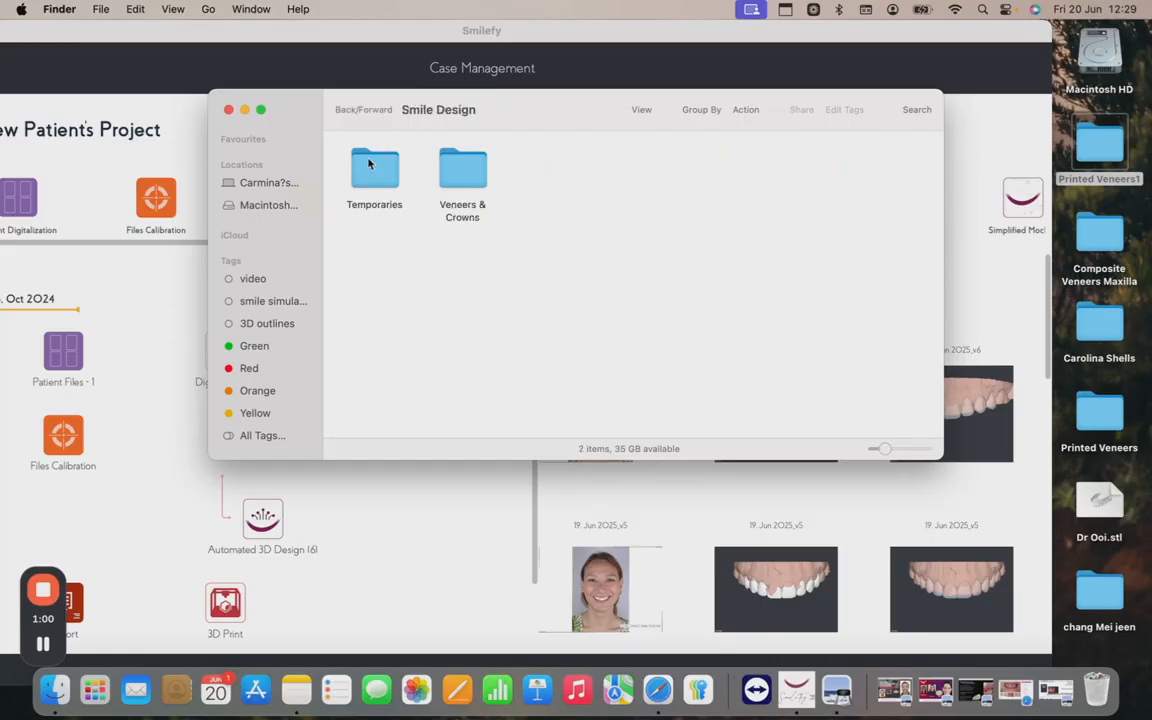
double_click(458, 170)
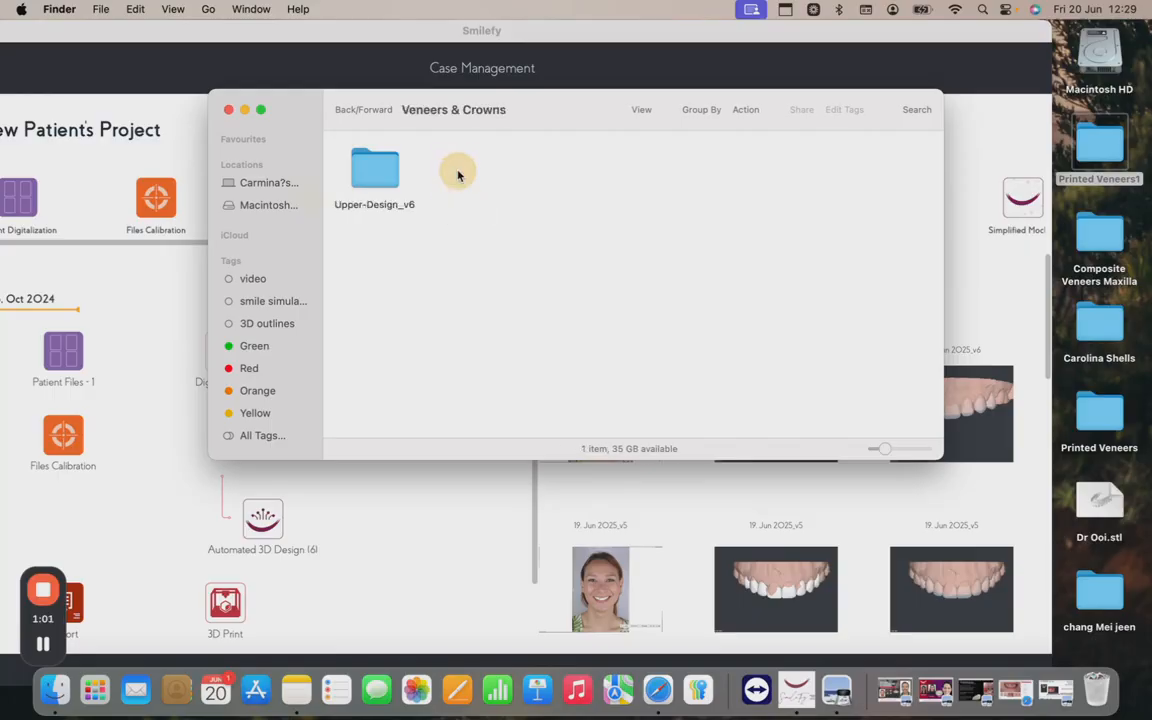
double_click(369, 182)
Examine the individual veneer files 11.stl, 13.stl, 21.stl, 22.stl, 23.stl and 24.stl one after another.
left_click(376, 181)
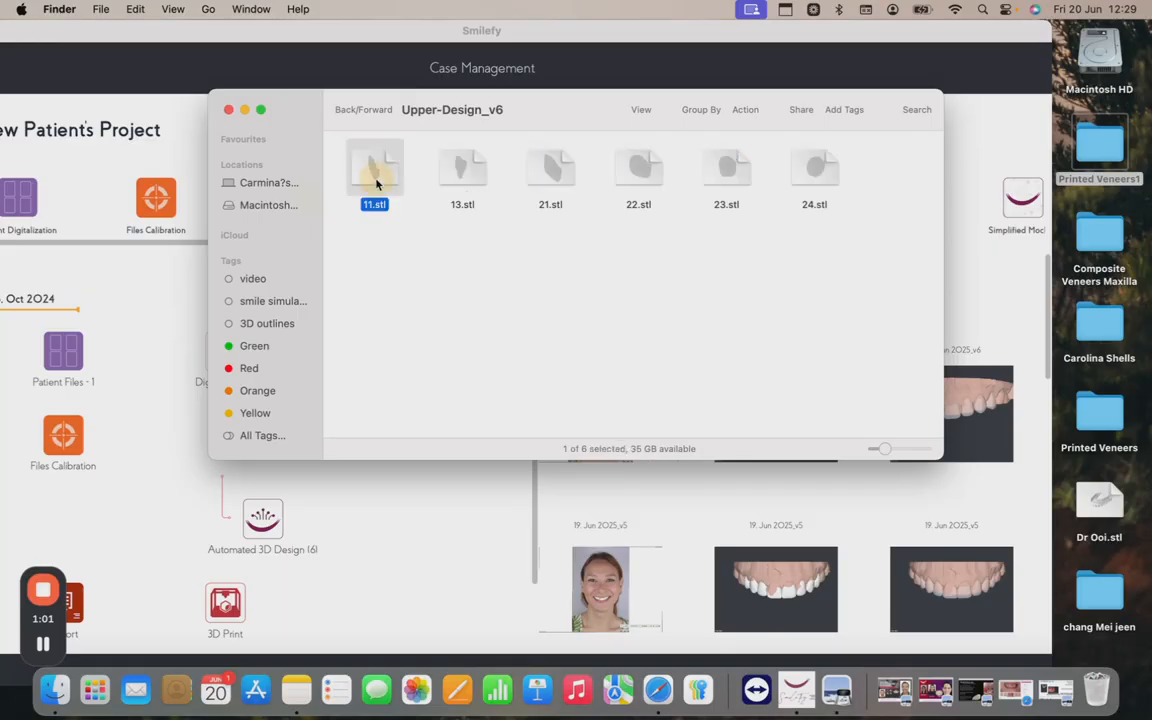
left_click(465, 178)
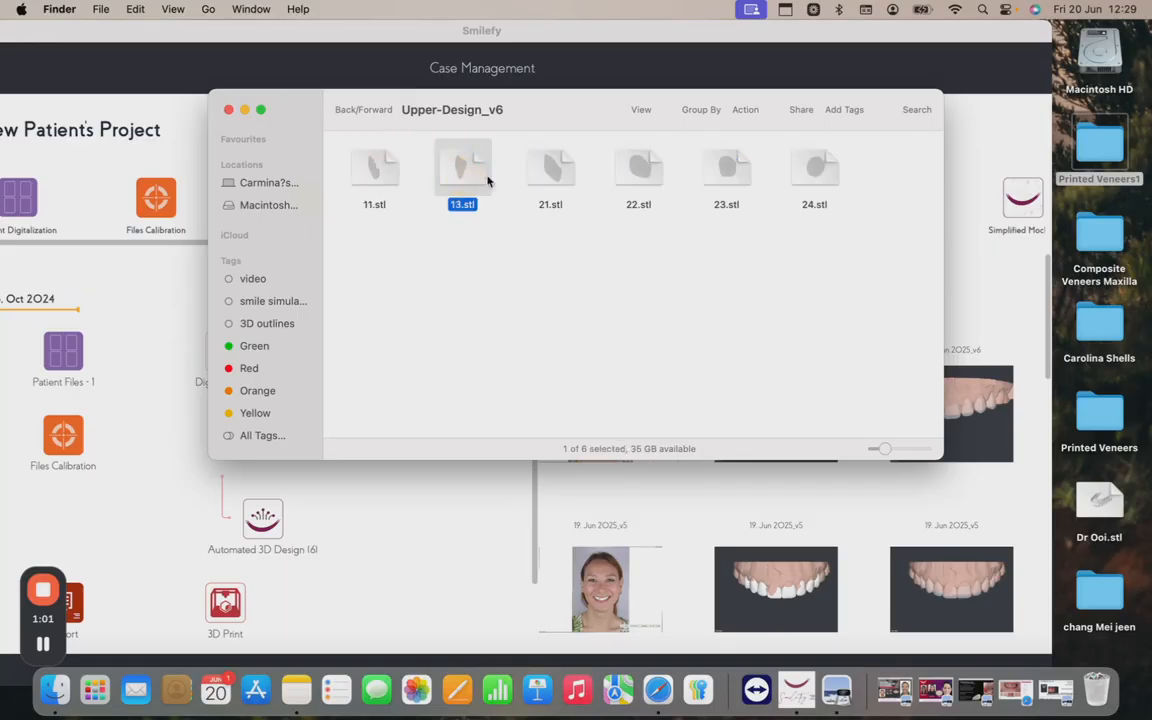
left_click(560, 173)
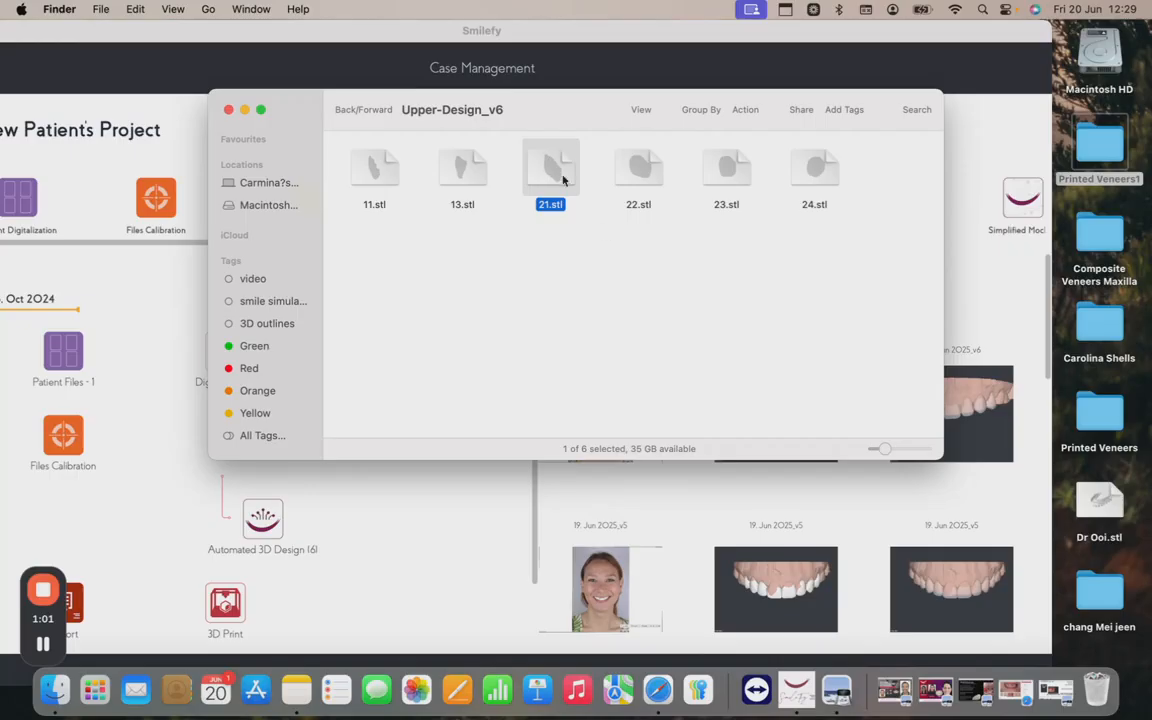
left_click(639, 167)
left_click(730, 166)
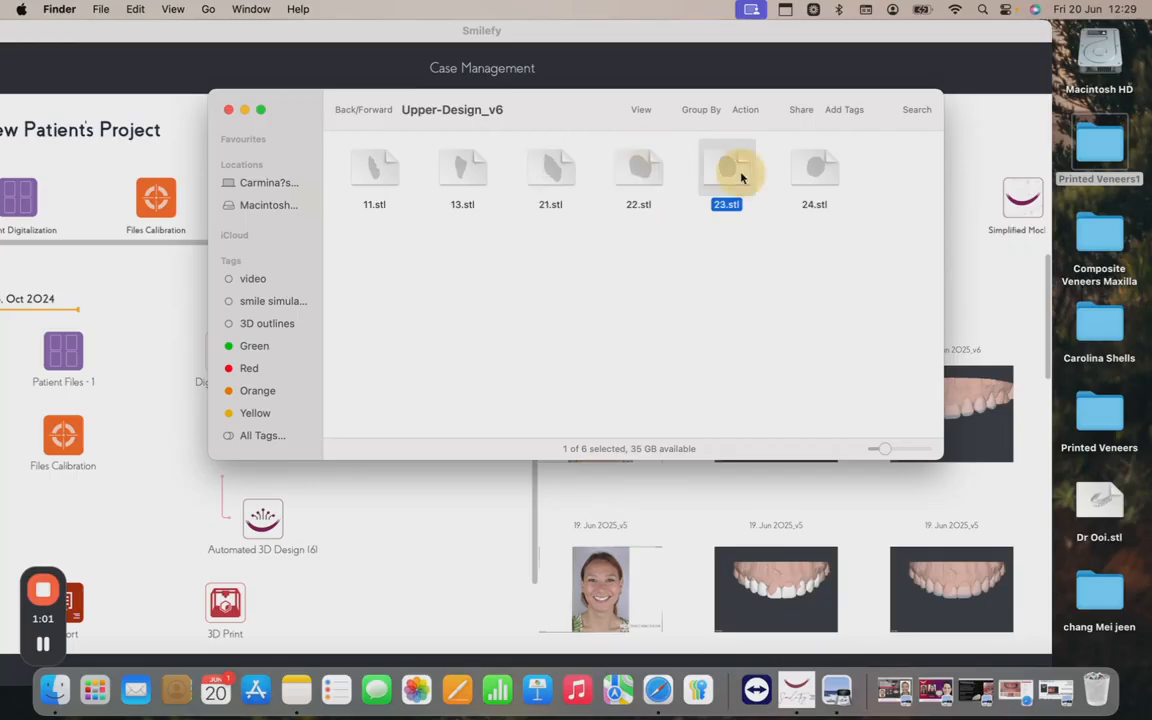
left_click(814, 170)
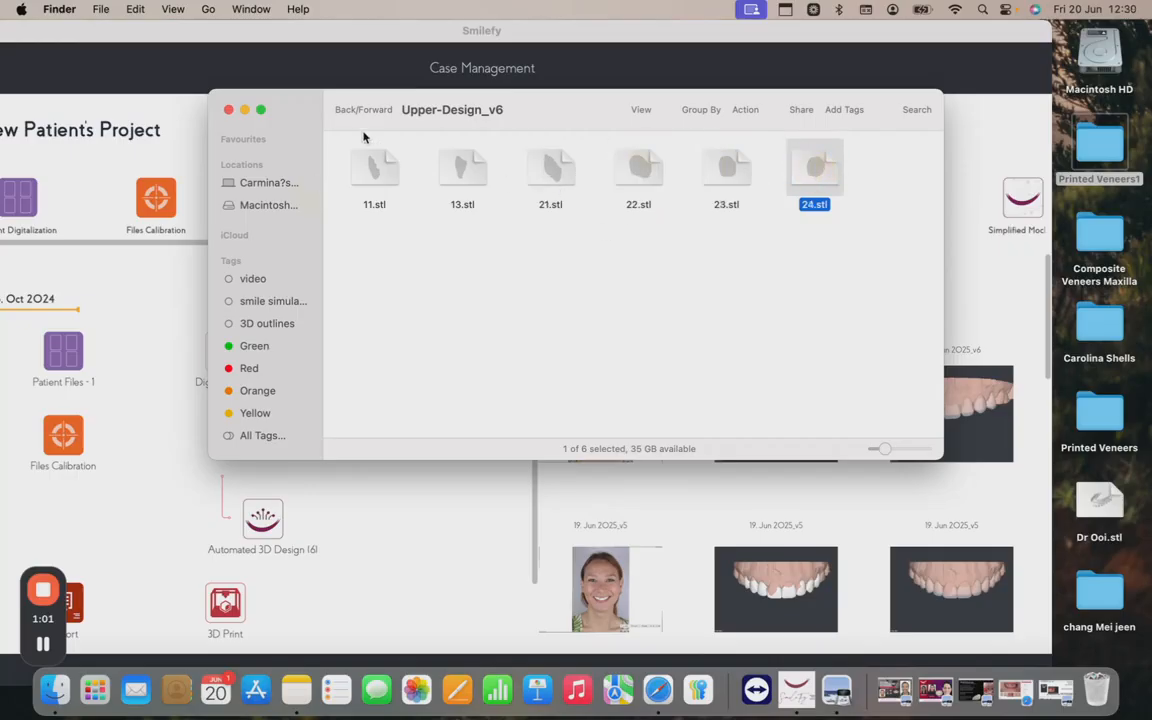
Return to the Smile Design folder, open Temporaries and examine the file Temporaries Maxilla-4.stl.
left_click(341, 111)
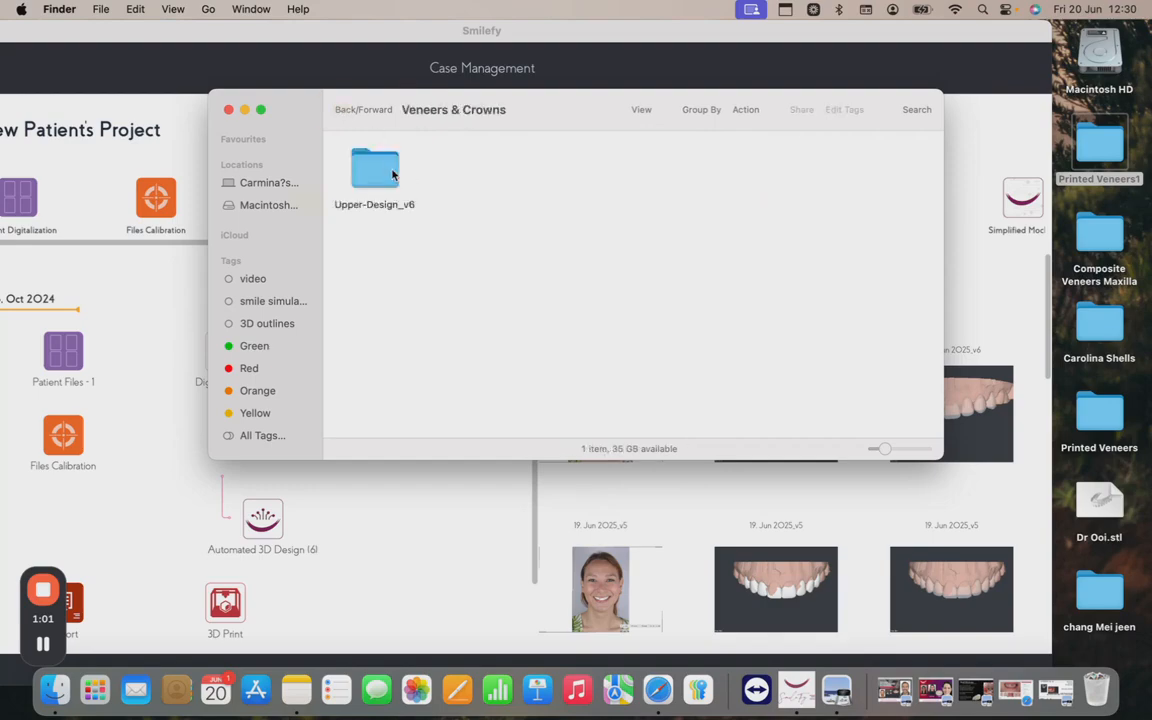
left_click(340, 112)
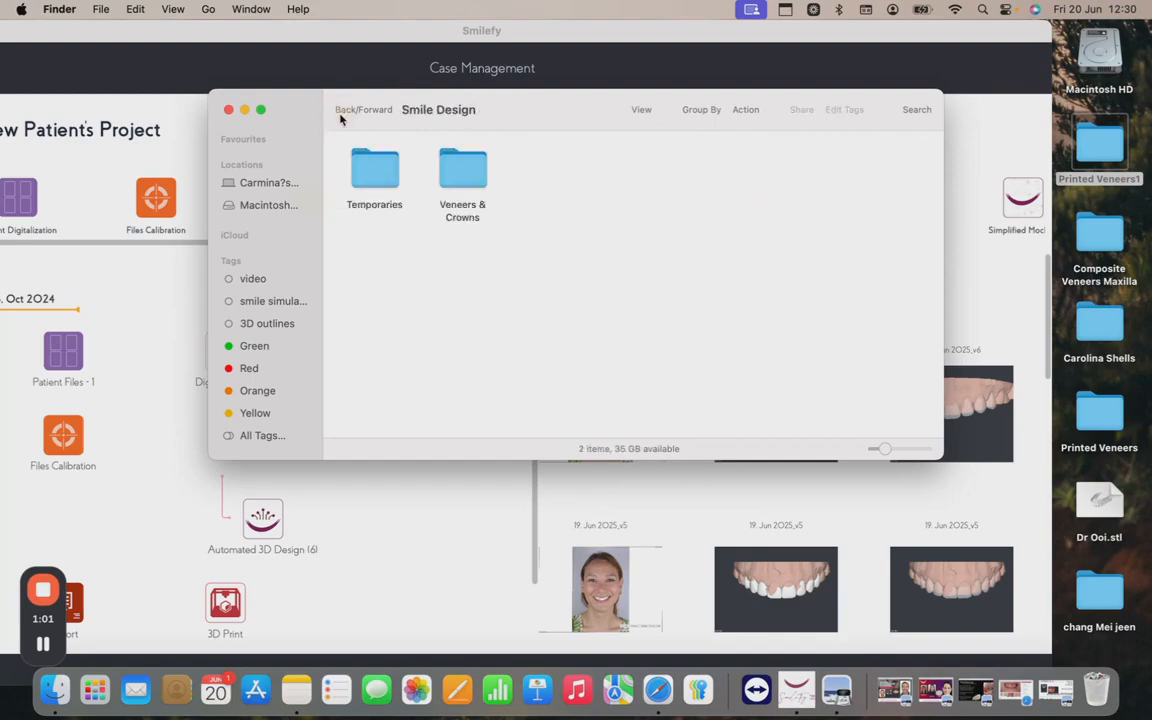
double_click(375, 170)
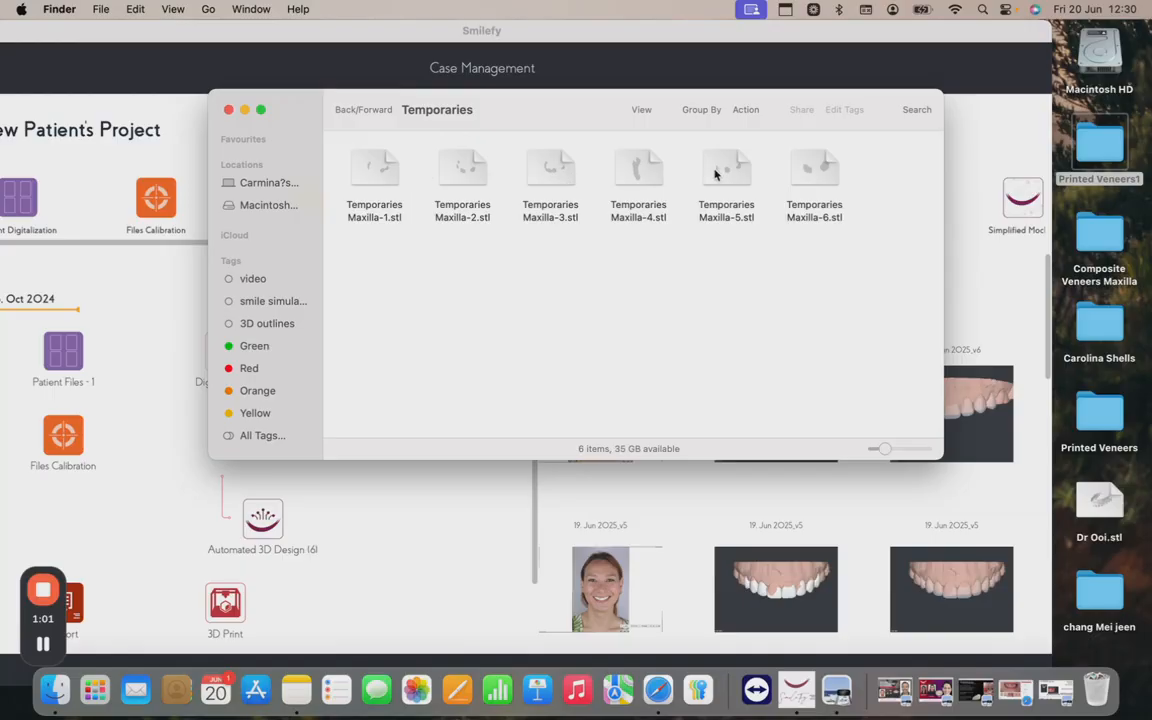
left_click(639, 178)
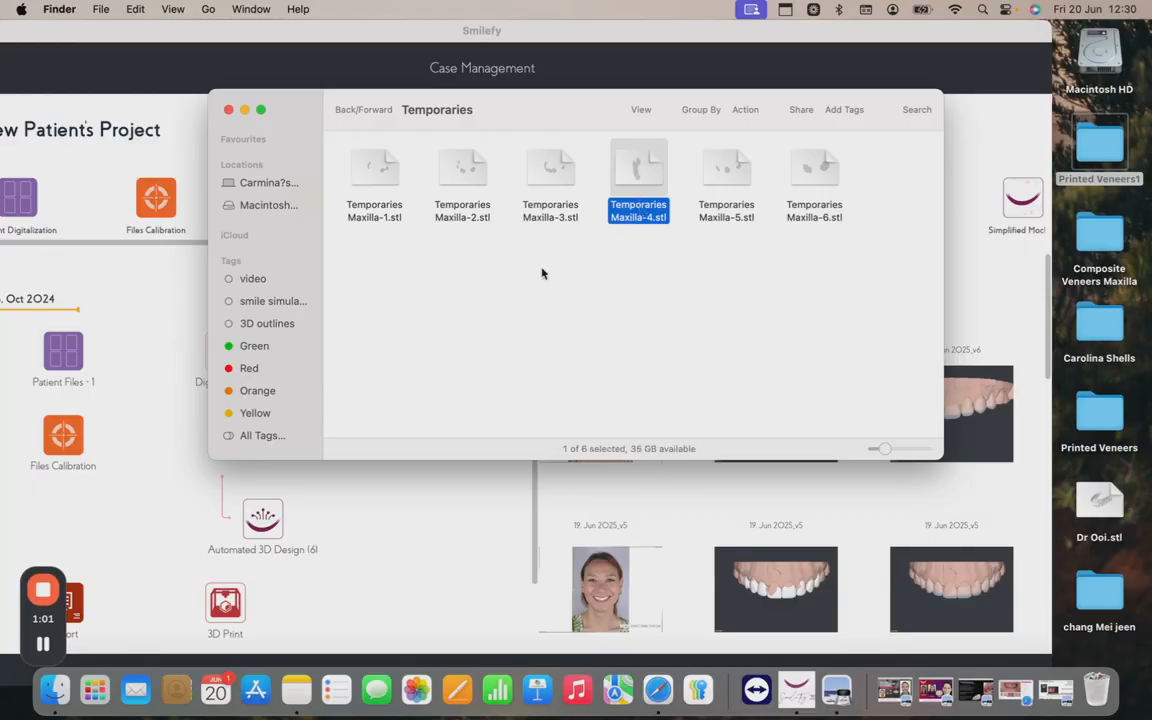
Switch back to SmileFy and move its Case Management window back into full view.
left_click(138, 362)
left_click_drag(173, 34, 293, 33)
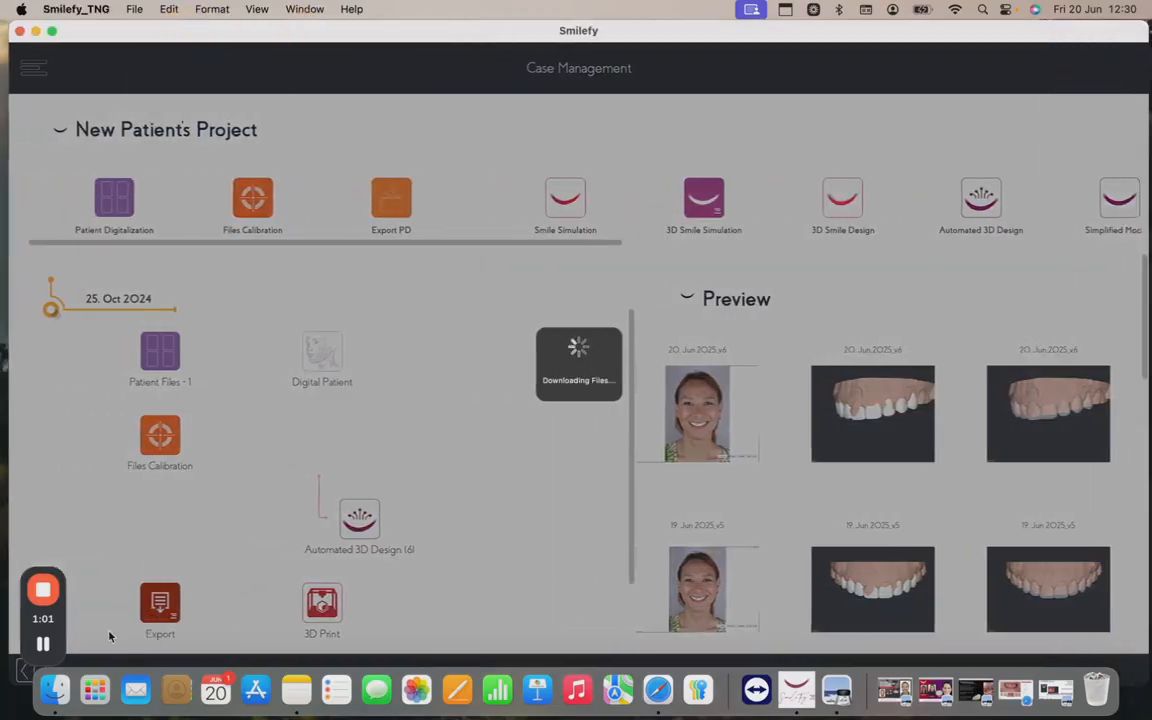